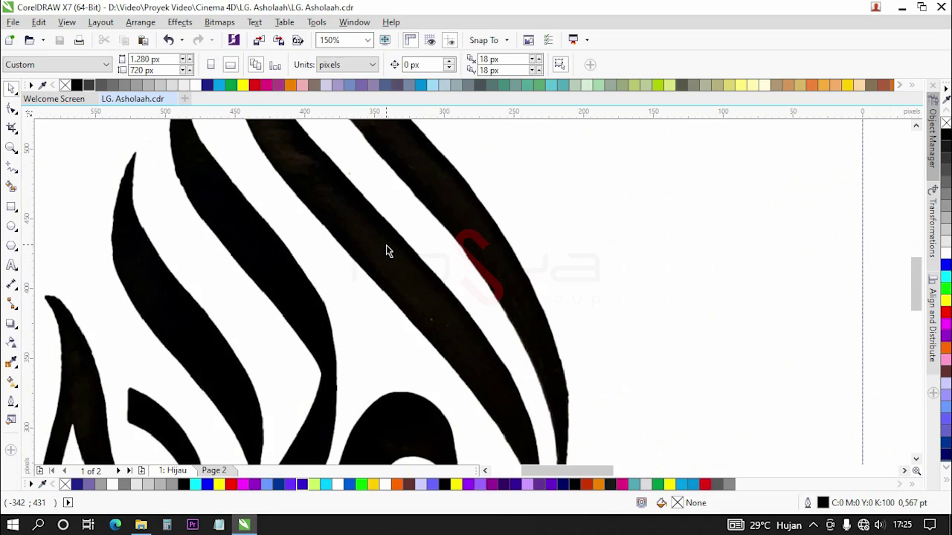
Examine the stroke edges of the calligraphy bitmap at several magnifications.
{"action": "scroll", "coordinate": [384, 257], "scroll_direction": "down", "scroll_amount": 2}
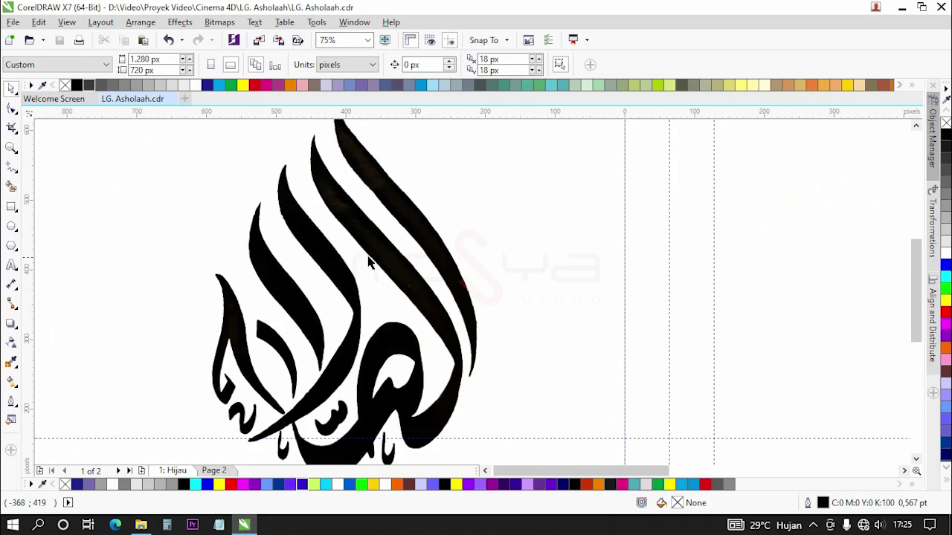
{"action": "scroll", "coordinate": [367, 261], "scroll_direction": "down", "scroll_amount": 1}
{"action": "scroll", "coordinate": [397, 281], "scroll_direction": "up", "scroll_amount": 1}
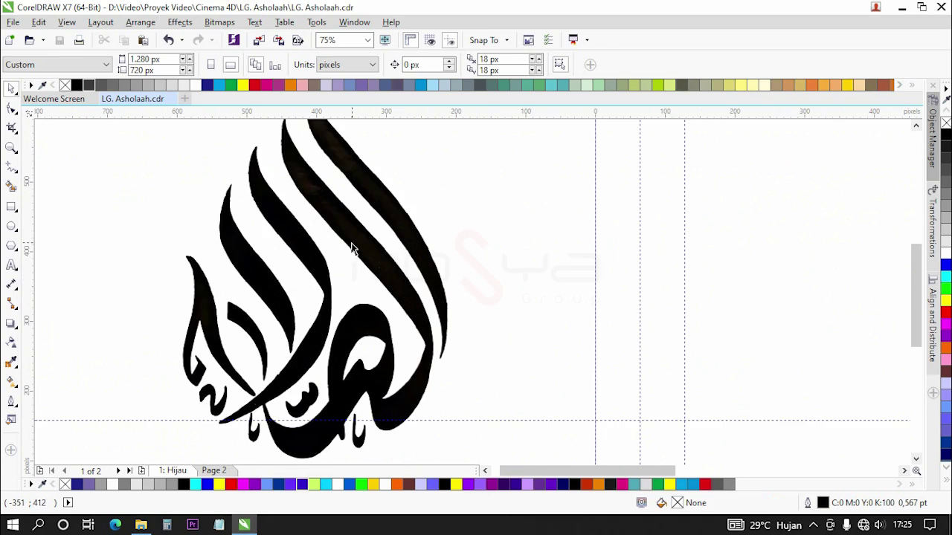
{"action": "scroll", "coordinate": [357, 247], "scroll_direction": "up", "scroll_amount": 2}
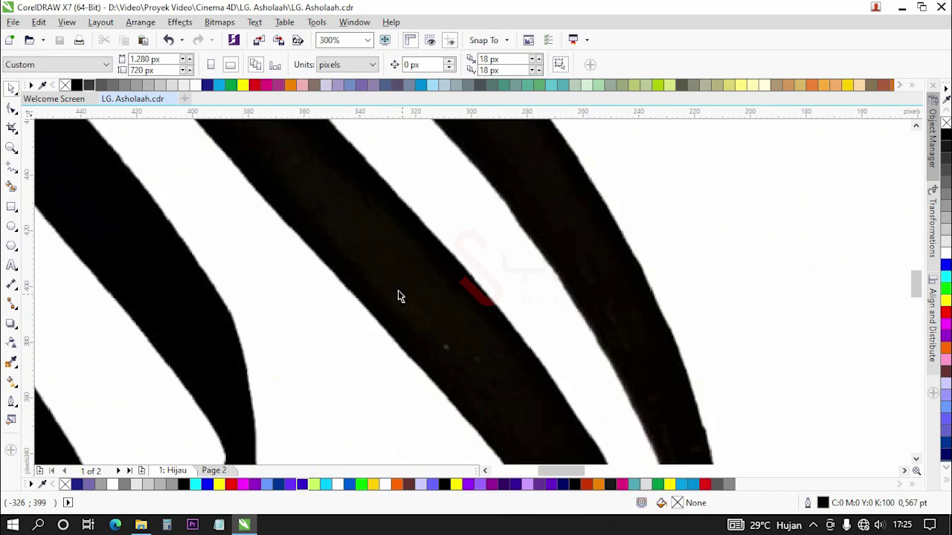
{"action": "scroll", "coordinate": [374, 267], "scroll_direction": "up", "scroll_amount": 1}
{"action": "scroll", "coordinate": [431, 297], "scroll_direction": "down", "scroll_amount": 2}
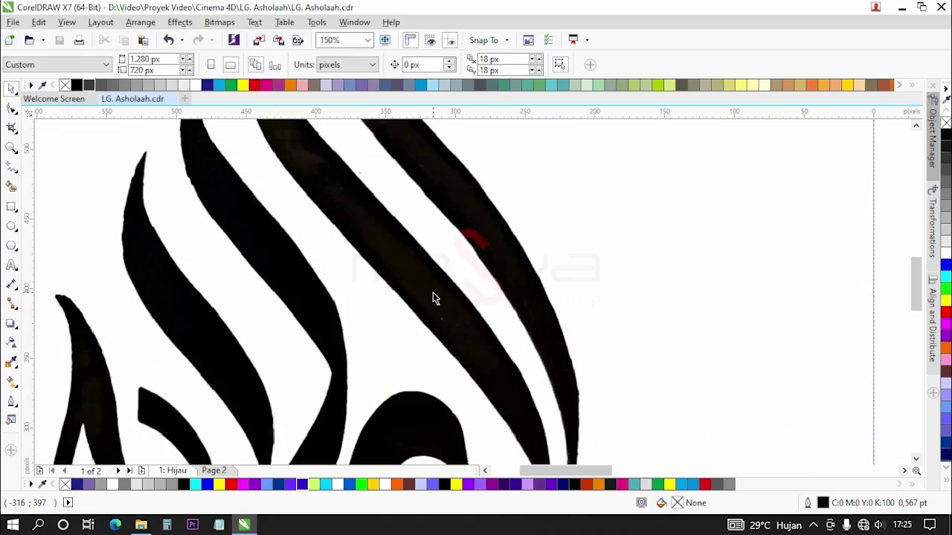
Select the calligraphy bitmap and centre it on the page.
{"action": "left_click", "coordinate": [406, 283]}
{"action": "scroll", "coordinate": [410, 285], "scroll_direction": "down", "scroll_amount": 2}
{"action": "left_click_drag", "start_coordinate": [408, 285], "coordinate": [376, 278]}
{"action": "scroll", "coordinate": [375, 278], "scroll_direction": "up", "scroll_amount": 2}
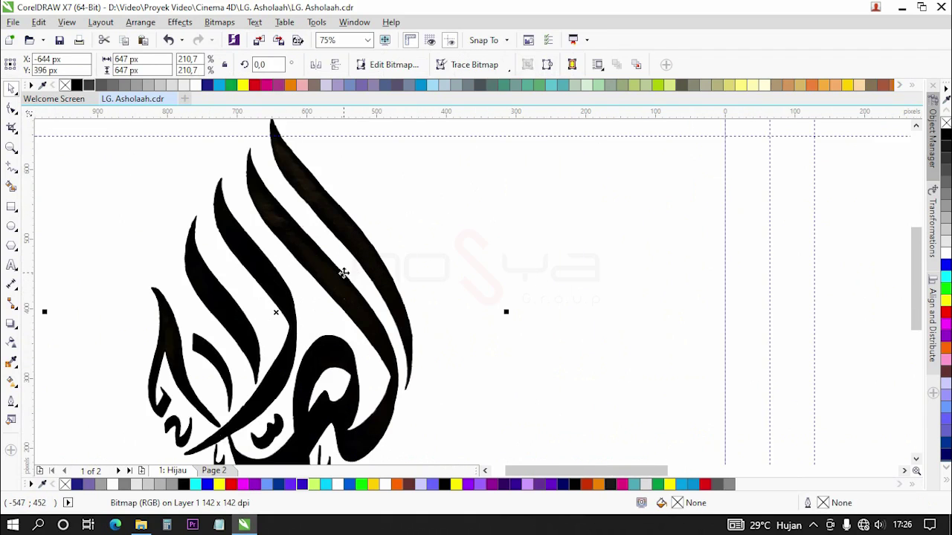
{"action": "scroll", "coordinate": [330, 275], "scroll_direction": "up", "scroll_amount": 1}
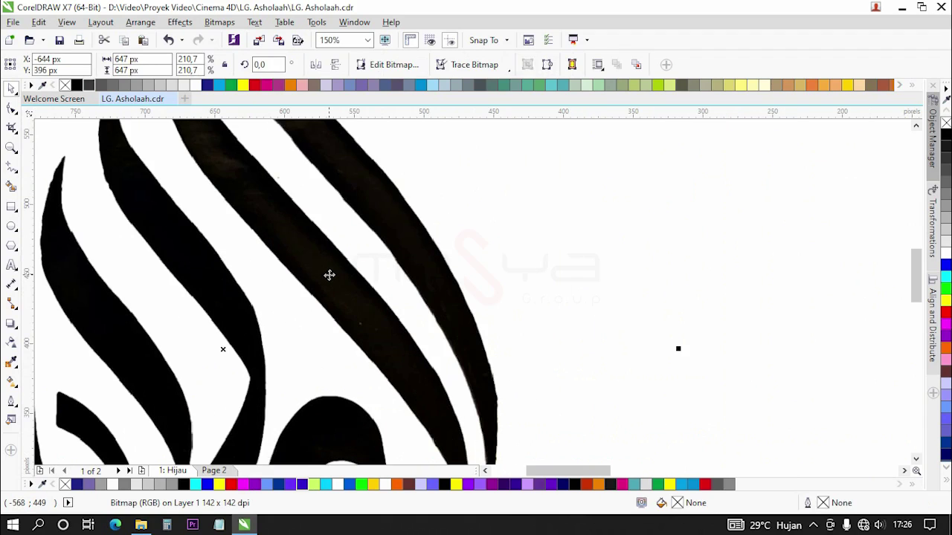
{"action": "scroll", "coordinate": [329, 275], "scroll_direction": "down", "scroll_amount": 2}
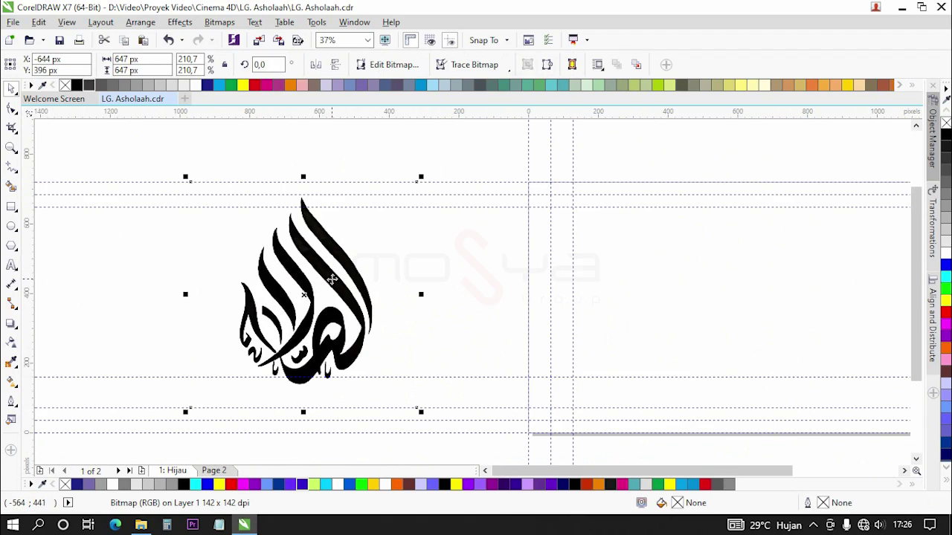
{"action": "scroll", "coordinate": [320, 281], "scroll_direction": "down", "scroll_amount": 2}
{"action": "scroll", "coordinate": [483, 253], "scroll_direction": "up", "scroll_amount": 2}
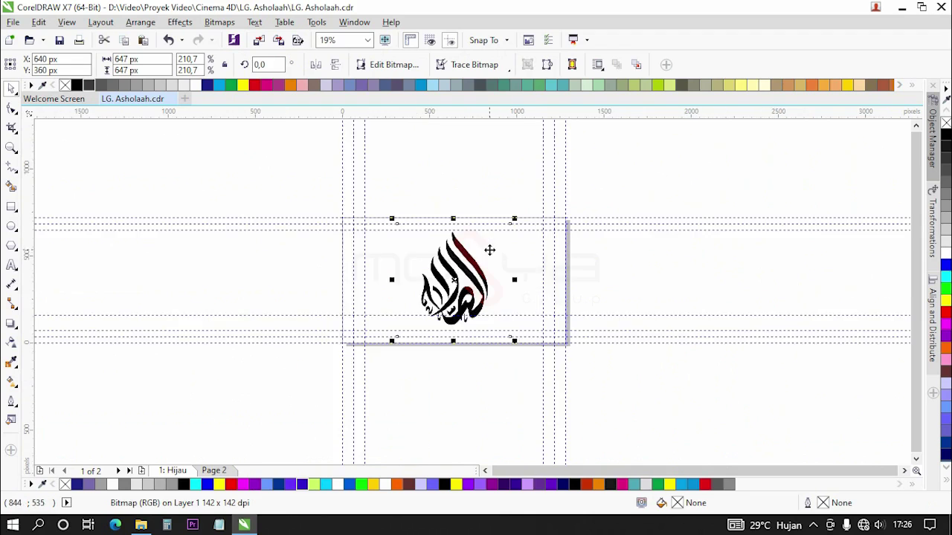
Lock the centred calligraphy bitmap and save the document.
{"action": "right_click", "coordinate": [495, 238]}
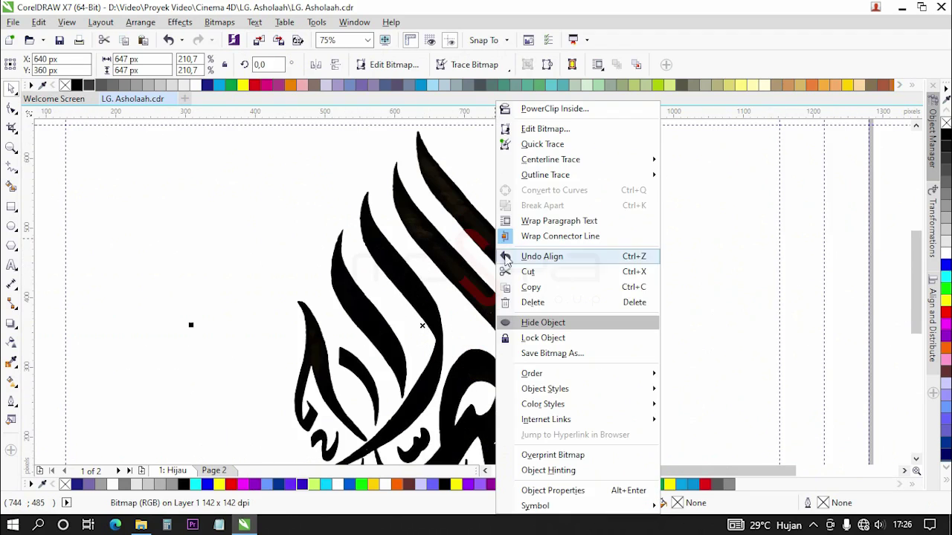
{"action": "left_click", "coordinate": [520, 337]}
{"action": "scroll", "coordinate": [478, 228], "scroll_direction": "down", "scroll_amount": 1}
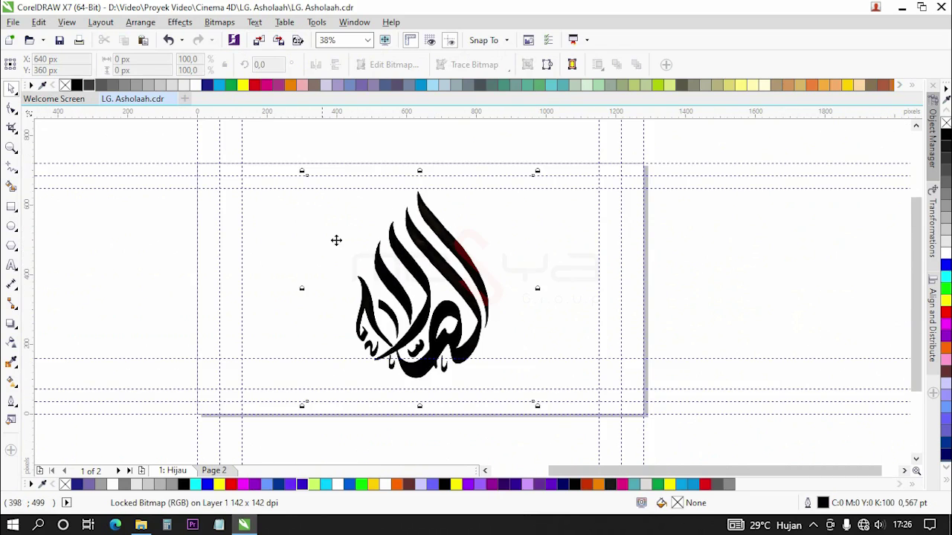
{"action": "left_click", "coordinate": [61, 41]}
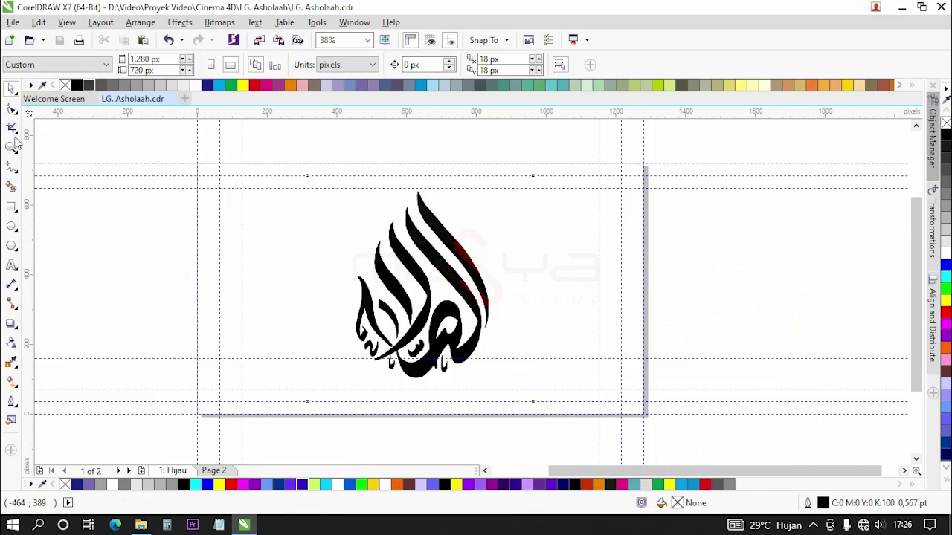
Outline the calligraphy's outermost stroke tip to tip with two joined 3-Point Curve segments forming a closed shape about 205 by 395 px.
{"action": "left_click", "coordinate": [16, 164]}
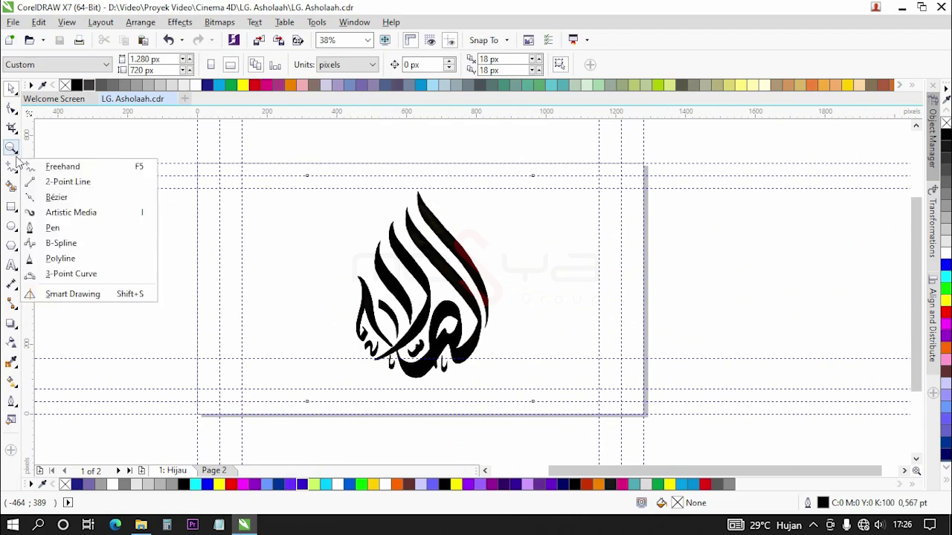
{"action": "left_click", "coordinate": [54, 273]}
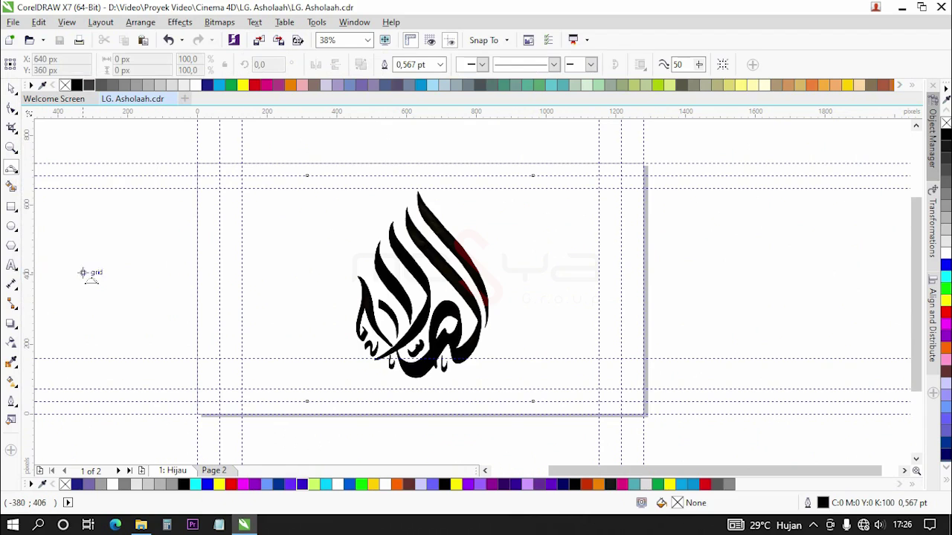
{"action": "scroll", "coordinate": [446, 223], "scroll_direction": "up", "scroll_amount": 2}
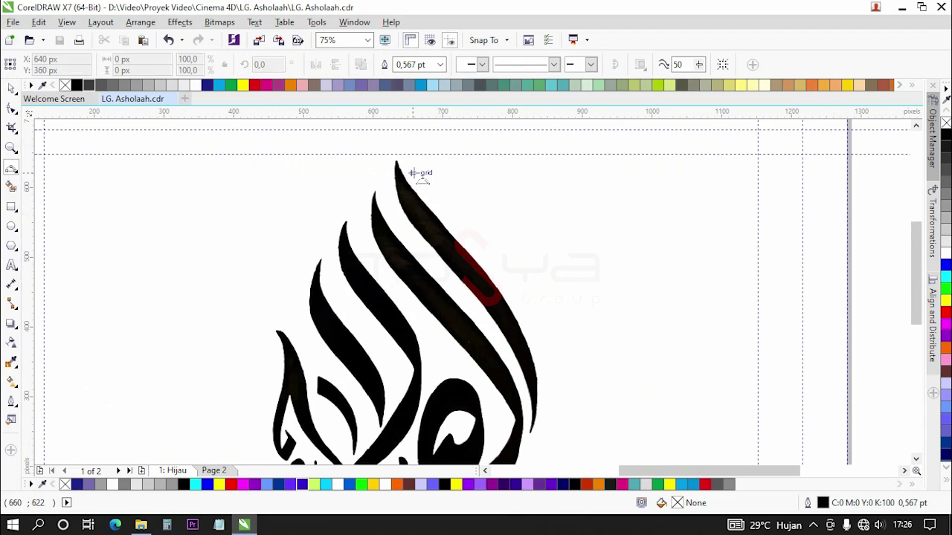
{"action": "scroll", "coordinate": [413, 173], "scroll_direction": "up", "scroll_amount": 1}
{"action": "scroll", "coordinate": [394, 153], "scroll_direction": "down", "scroll_amount": 1}
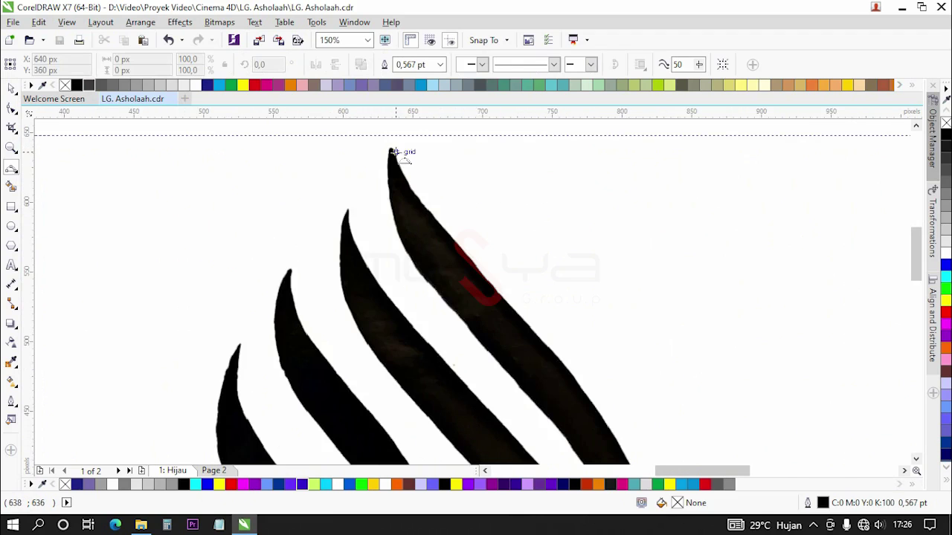
{"action": "left_click", "coordinate": [392, 149]}
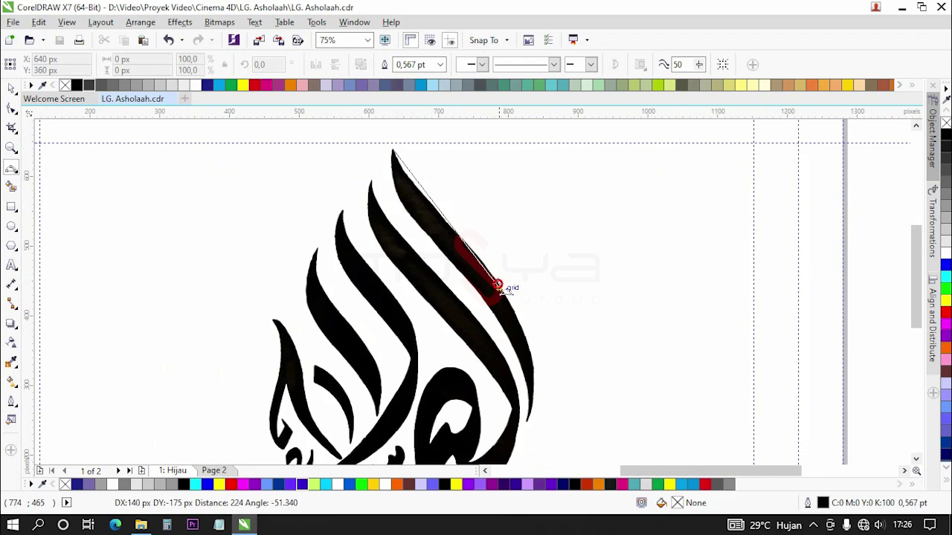
{"action": "mouse_move", "coordinate": [527, 421]}
{"action": "left_mouse_down"}
{"action": "mouse_move", "coordinate": [540, 355]}
{"action": "mouse_move", "coordinate": [525, 339]}
{"action": "left_mouse_up"}
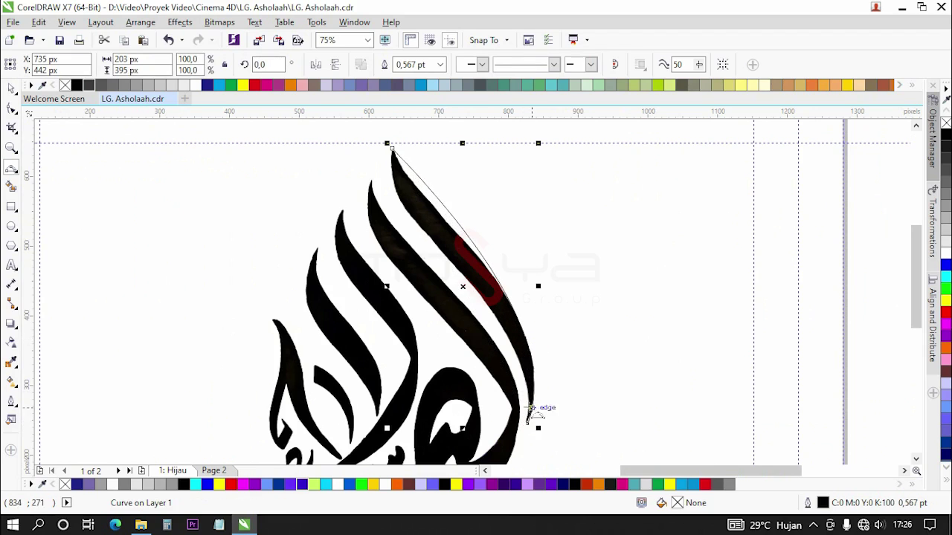
{"action": "left_click", "coordinate": [527, 422]}
{"action": "left_click_drag", "start_coordinate": [392, 150], "coordinate": [398, 200]}
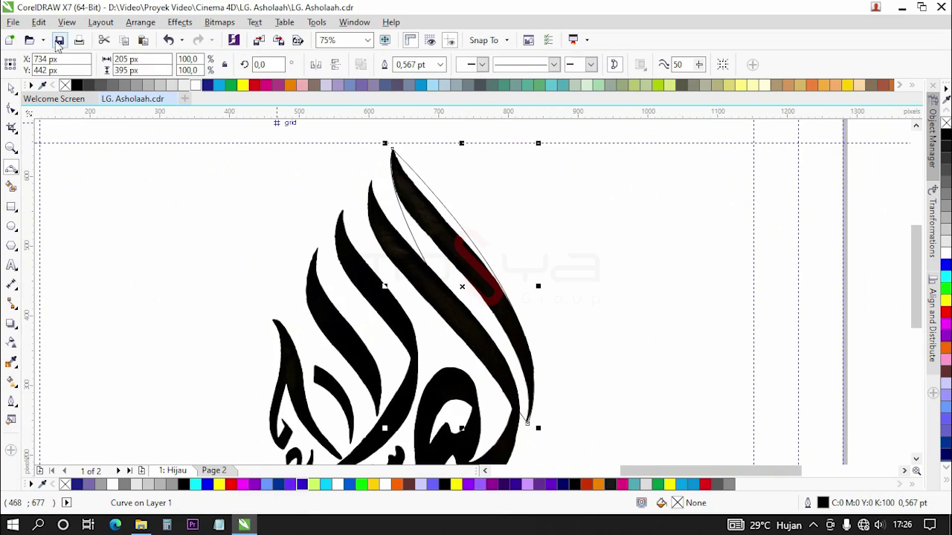
Save the document and give the traced curve a magenta outline (C:0 M:100 Y:0 K:0).
{"action": "left_click", "coordinate": [62, 41]}
{"action": "right_click", "coordinate": [269, 89]}
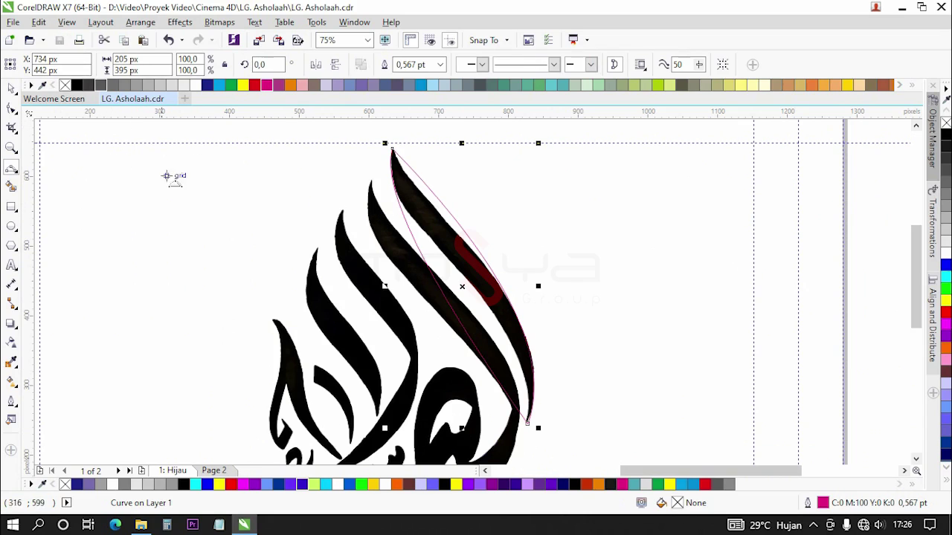
Reshape the traced curve's outer segment with its control handles so it follows the outer edge of the outermost stroke.
{"action": "left_click", "coordinate": [12, 109]}
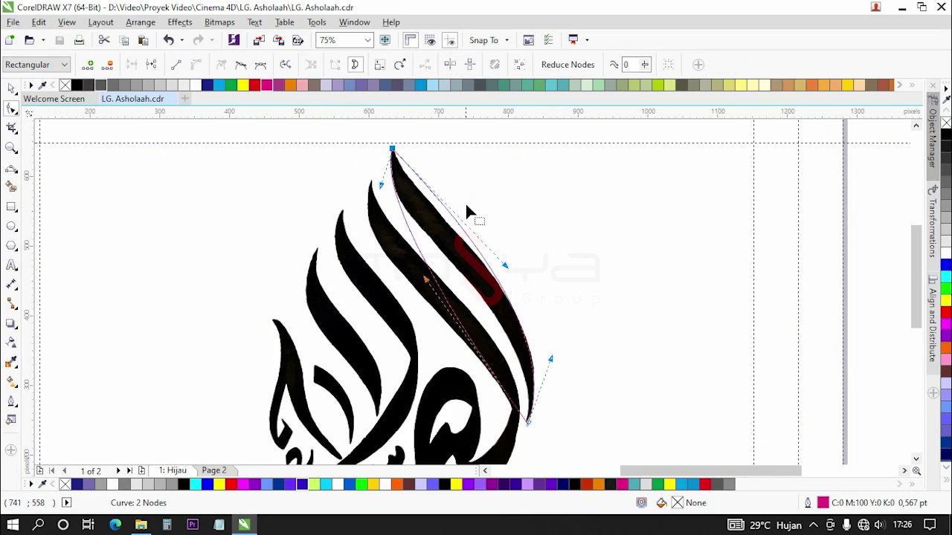
{"action": "left_click_drag", "start_coordinate": [506, 265], "coordinate": [497, 286]}
{"action": "left_click_drag", "start_coordinate": [550, 355], "coordinate": [568, 310]}
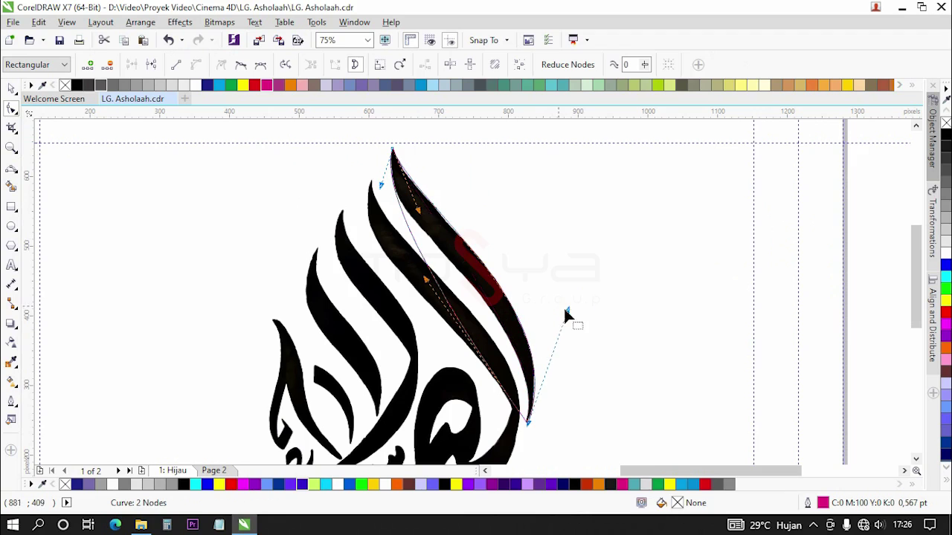
{"action": "scroll", "coordinate": [409, 195], "scroll_direction": "up", "scroll_amount": 2}
{"action": "mouse_move", "coordinate": [433, 244]}
{"action": "left_mouse_down"}
{"action": "mouse_move", "coordinate": [432, 231]}
{"action": "mouse_move", "coordinate": [428, 246]}
{"action": "left_mouse_up"}
{"action": "scroll", "coordinate": [420, 247], "scroll_direction": "down", "scroll_amount": 2}
Move the traced curve's upper node onto the upper tip of the outermost stroke.
{"action": "scroll", "coordinate": [393, 176], "scroll_direction": "up", "scroll_amount": 8}
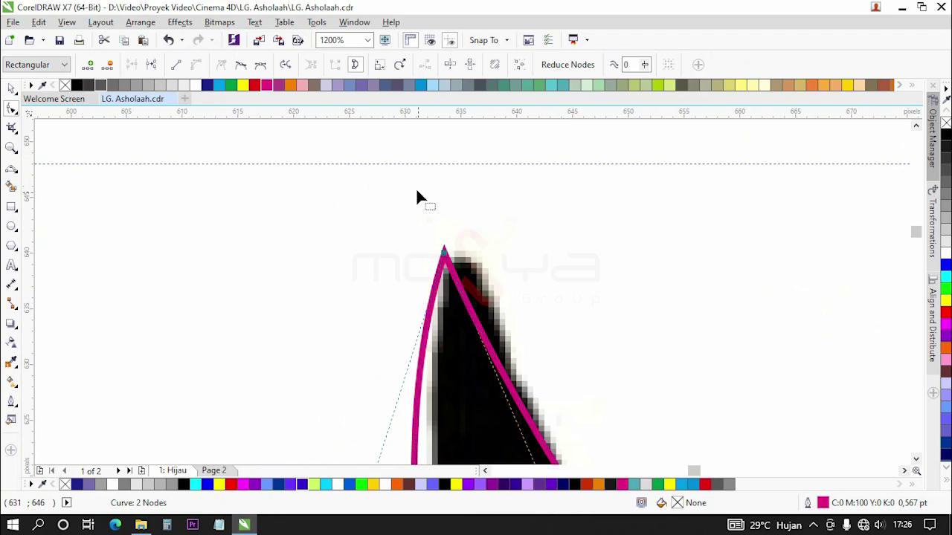
{"action": "left_click_drag", "start_coordinate": [446, 253], "coordinate": [462, 265]}
{"action": "scroll", "coordinate": [416, 171], "scroll_direction": "down", "scroll_amount": 8}
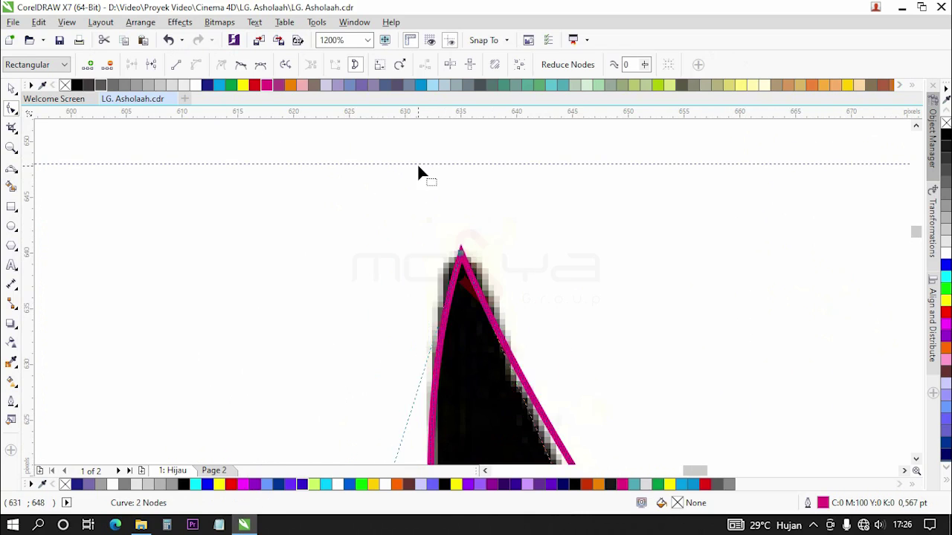
{"action": "scroll", "coordinate": [496, 295], "scroll_direction": "down", "scroll_amount": 1}
Move the traced curve's lower node onto the stroke's lower tip and fine-tune the outer segment.
{"action": "scroll", "coordinate": [538, 368], "scroll_direction": "up", "scroll_amount": 4}
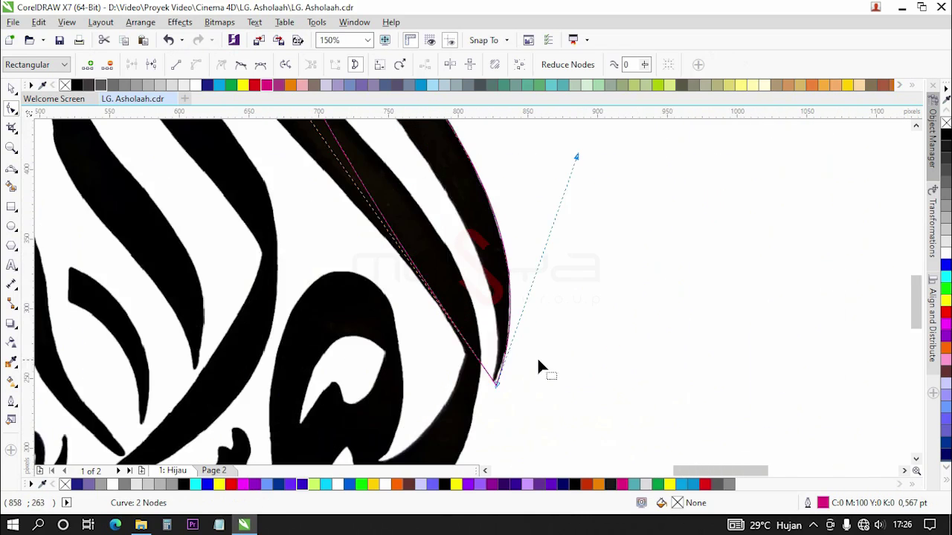
{"action": "scroll", "coordinate": [486, 371], "scroll_direction": "down", "scroll_amount": 1}
{"action": "scroll", "coordinate": [506, 371], "scroll_direction": "up", "scroll_amount": 4}
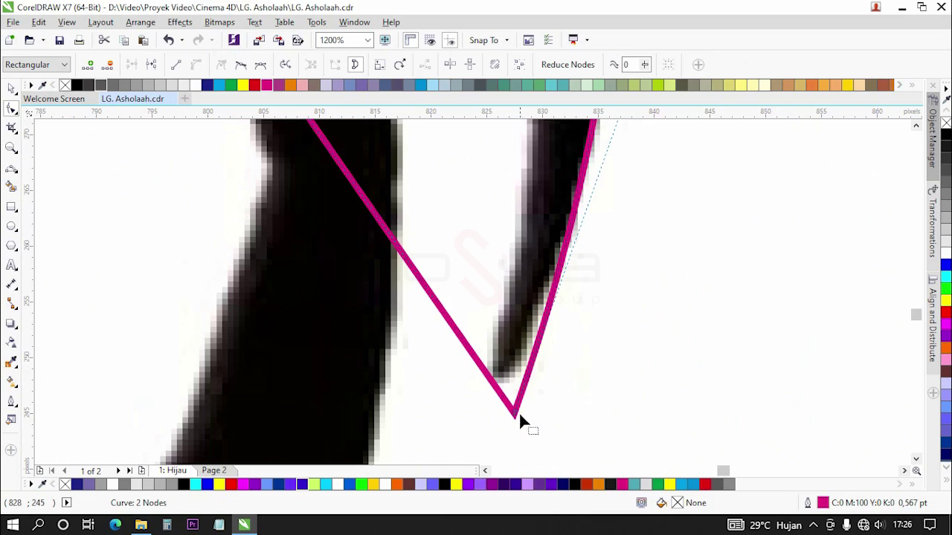
{"action": "left_click_drag", "start_coordinate": [514, 405], "coordinate": [503, 386]}
{"action": "scroll", "coordinate": [491, 387], "scroll_direction": "down", "scroll_amount": 6}
{"action": "left_click_drag", "start_coordinate": [565, 161], "coordinate": [569, 165]}
{"action": "scroll", "coordinate": [563, 183], "scroll_direction": "down", "scroll_amount": 4}
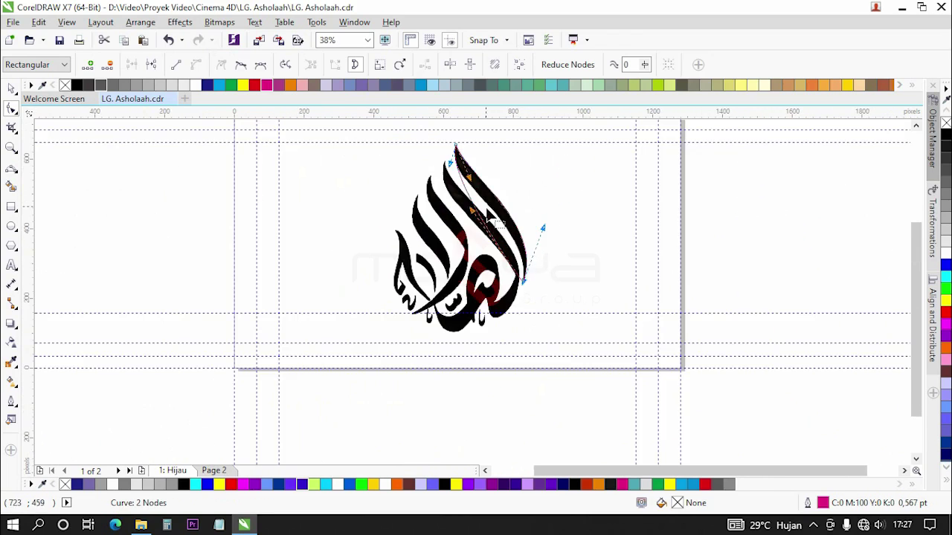
Reshape the traced curve's inner segment with both its control handles so it follows the inner edge of the outermost stroke.
{"action": "scroll", "coordinate": [489, 215], "scroll_direction": "up", "scroll_amount": 4}
{"action": "scroll", "coordinate": [473, 176], "scroll_direction": "down", "scroll_amount": 2}
{"action": "left_click_drag", "start_coordinate": [481, 255], "coordinate": [600, 295]}
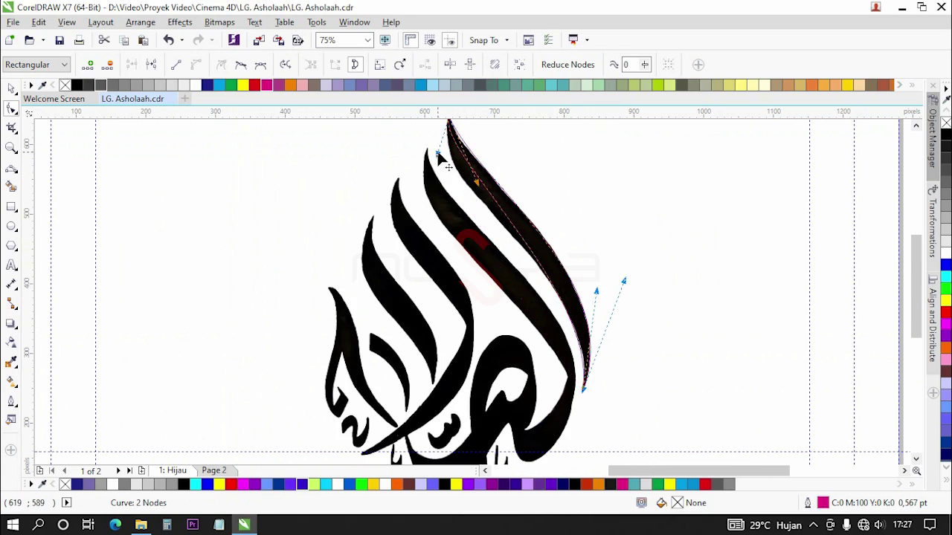
{"action": "left_click_drag", "start_coordinate": [438, 154], "coordinate": [435, 203]}
{"action": "scroll", "coordinate": [578, 304], "scroll_direction": "up", "scroll_amount": 1}
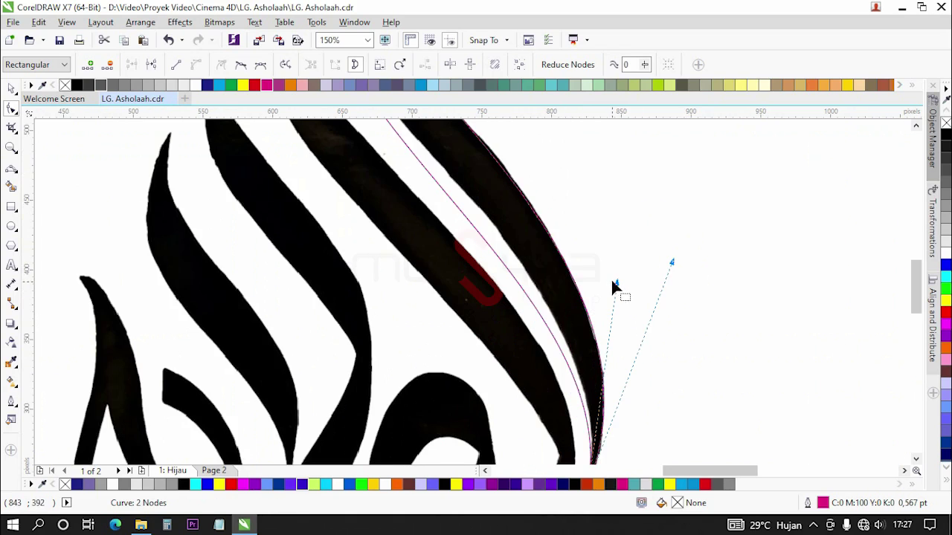
{"action": "left_click_drag", "start_coordinate": [614, 282], "coordinate": [611, 225]}
{"action": "scroll", "coordinate": [510, 314], "scroll_direction": "down", "scroll_amount": 1}
{"action": "scroll", "coordinate": [449, 224], "scroll_direction": "up", "scroll_amount": 1}
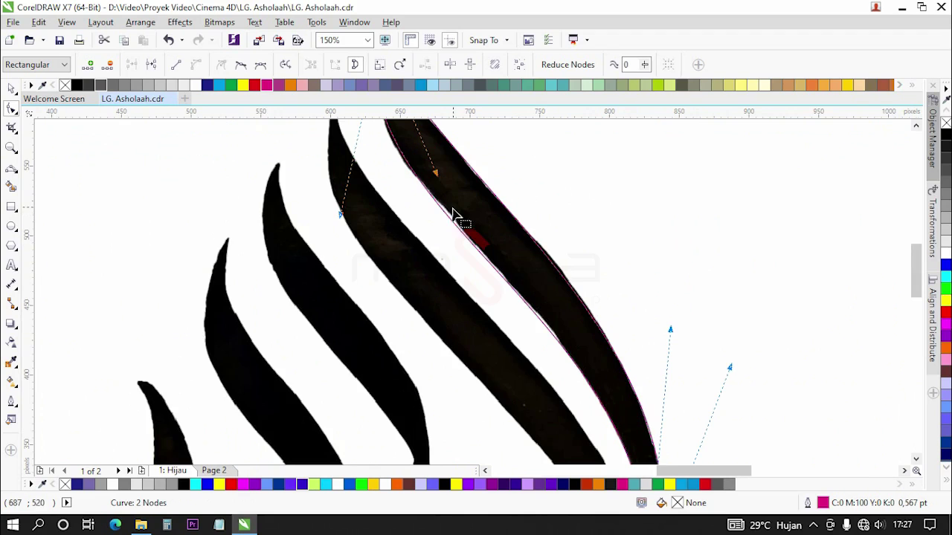
{"action": "scroll", "coordinate": [449, 220], "scroll_direction": "down", "scroll_amount": 2}
{"action": "scroll", "coordinate": [436, 193], "scroll_direction": "up", "scroll_amount": 2}
{"action": "mouse_move", "coordinate": [418, 262]}
{"action": "left_mouse_down"}
{"action": "mouse_move", "coordinate": [406, 236]}
{"action": "mouse_move", "coordinate": [416, 256]}
{"action": "left_mouse_up"}
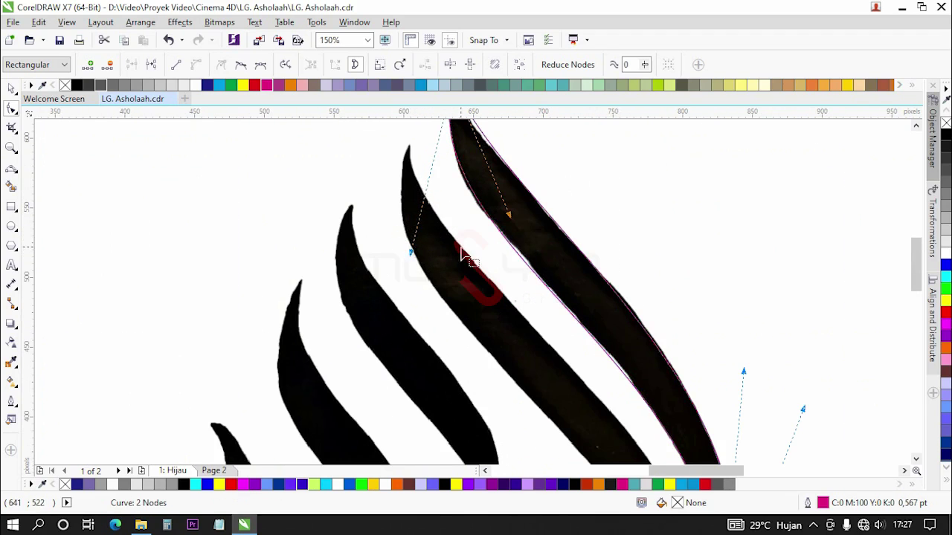
{"action": "scroll", "coordinate": [437, 253], "scroll_direction": "down", "scroll_amount": 2}
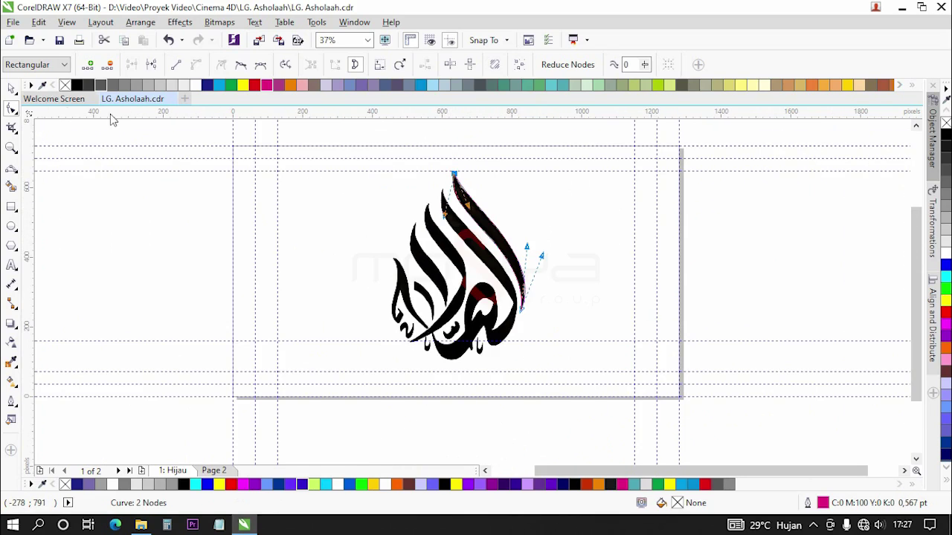
Try fitting a copy of the traced curve over the neighbouring second stroke, and remove that copy.
{"action": "left_click", "coordinate": [13, 88]}
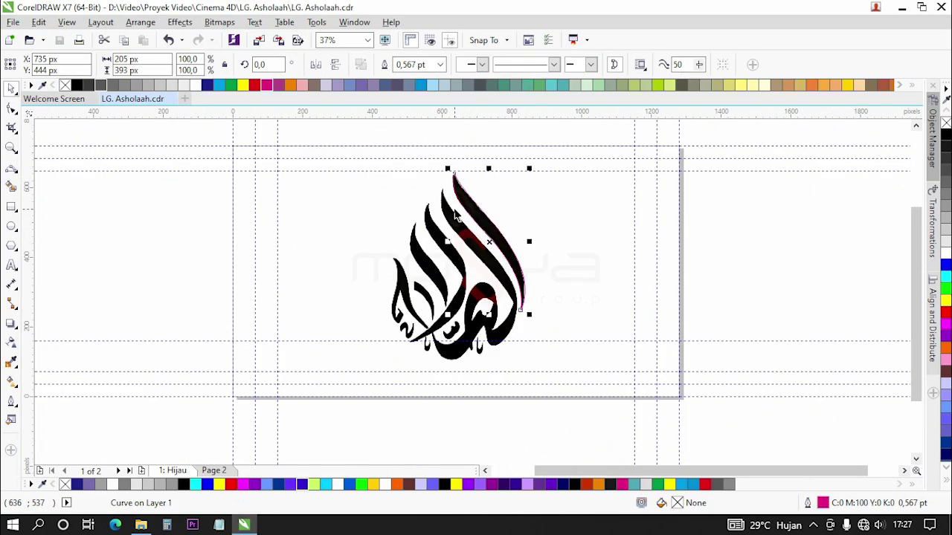
{"action": "scroll", "coordinate": [459, 209], "scroll_direction": "up", "scroll_amount": 1}
{"action": "left_click_drag", "start_coordinate": [505, 219], "coordinate": [479, 250]}
{"action": "scroll", "coordinate": [440, 178], "scroll_direction": "up", "scroll_amount": 1}
{"action": "scroll", "coordinate": [440, 178], "scroll_direction": "down", "scroll_amount": 1}
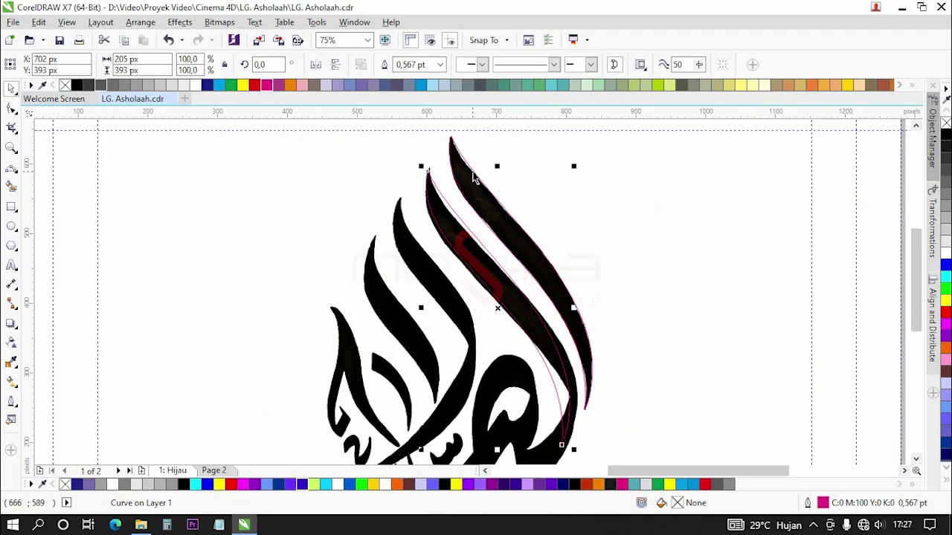
{"action": "scroll", "coordinate": [473, 177], "scroll_direction": "down", "scroll_amount": 1}
{"action": "scroll", "coordinate": [516, 310], "scroll_direction": "up", "scroll_amount": 1}
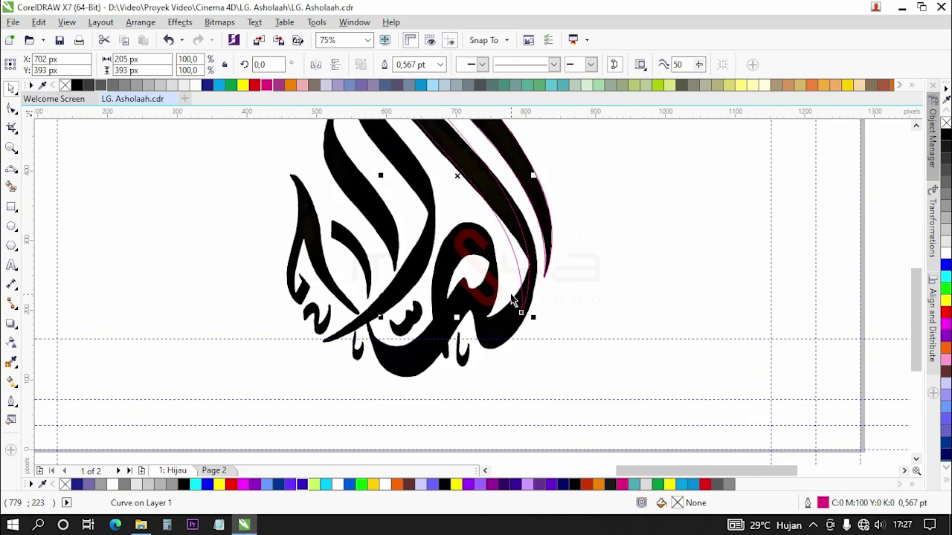
{"action": "left_click", "coordinate": [533, 329]}
{"action": "scroll", "coordinate": [516, 329], "scroll_direction": "down", "scroll_amount": 1}
{"action": "scroll", "coordinate": [461, 223], "scroll_direction": "up", "scroll_amount": 1}
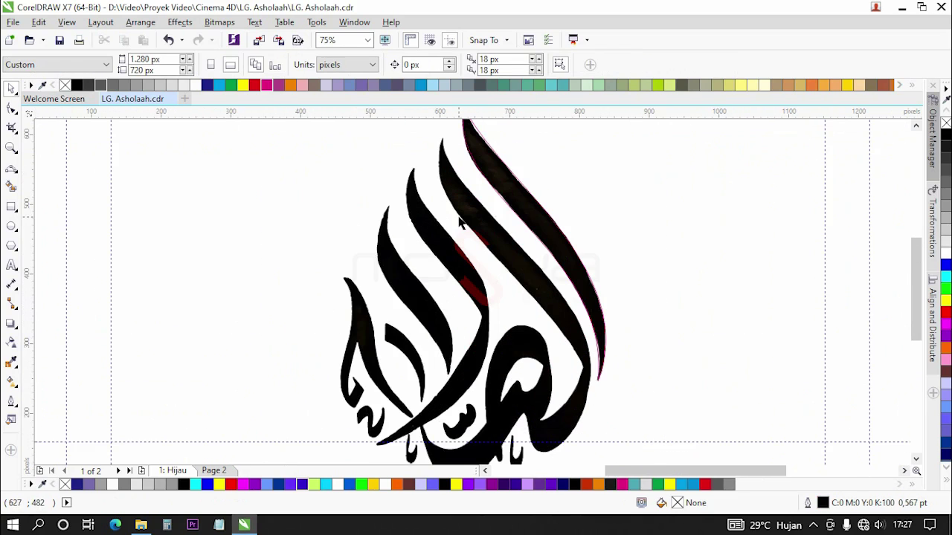
Draw a 3-point curve along the second stroke's outer edge from its upper tip to its lower bend, and colour the outline magenta.
{"action": "left_click", "coordinate": [12, 170]}
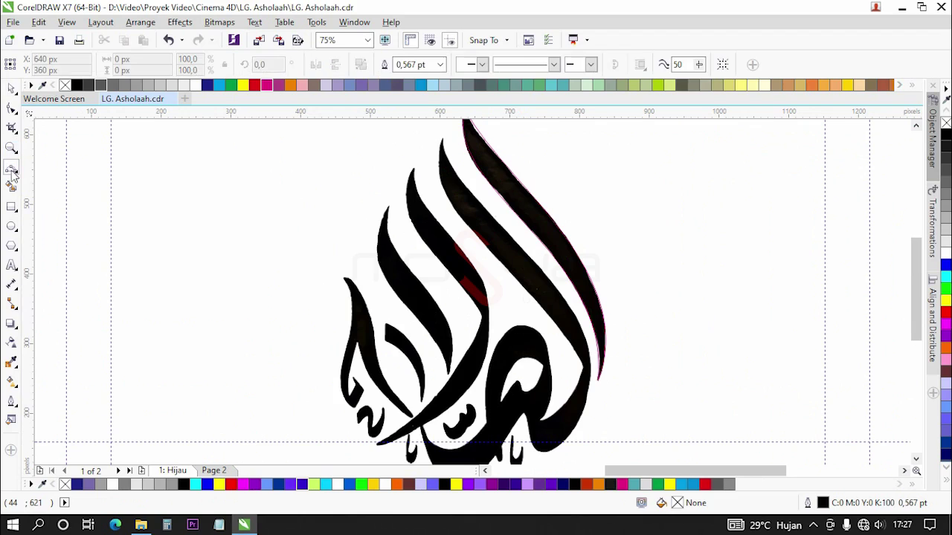
{"action": "left_click", "coordinate": [443, 139]}
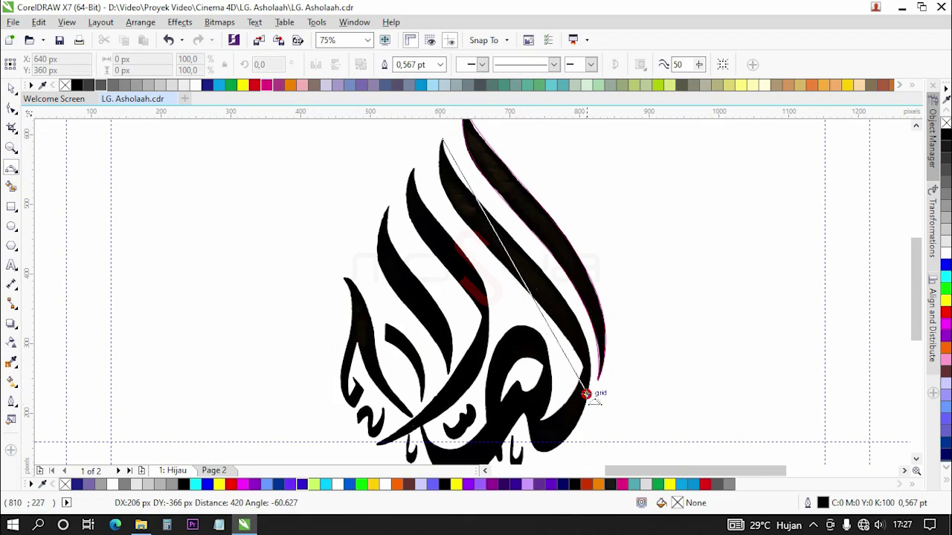
{"action": "left_click", "coordinate": [592, 369]}
{"action": "right_click", "coordinate": [266, 85]}
Continue the curve around the right bowl to the notch, then around the large lower bowl to the long diagonal stroke.
{"action": "left_click", "coordinate": [589, 367]}
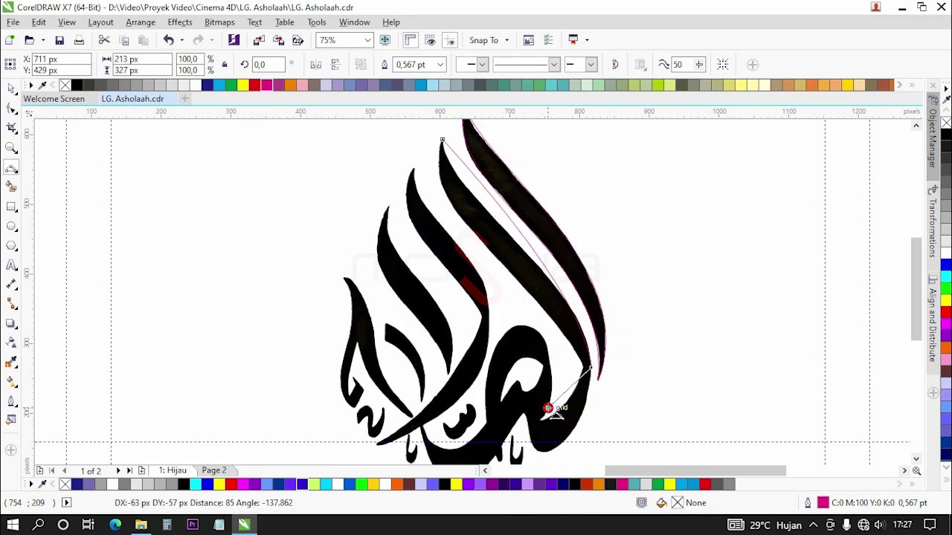
{"action": "left_click", "coordinate": [541, 444]}
{"action": "scroll", "coordinate": [625, 338], "scroll_direction": "down", "scroll_amount": 2}
{"action": "scroll", "coordinate": [591, 348], "scroll_direction": "up", "scroll_amount": 2}
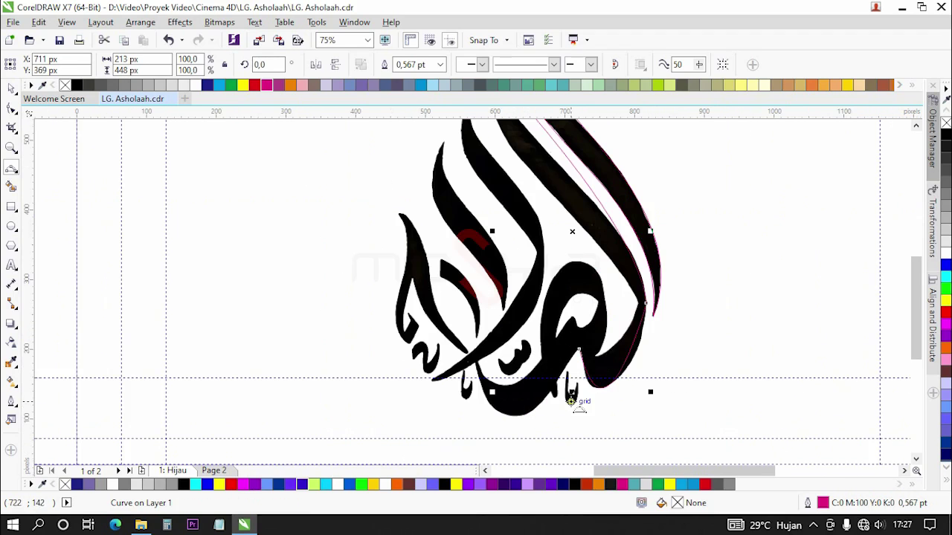
{"action": "left_click", "coordinate": [581, 350]}
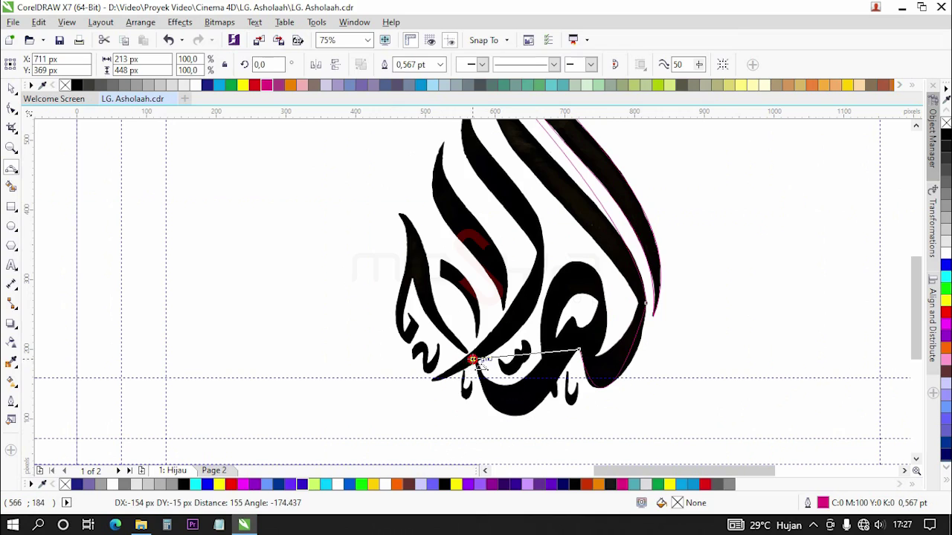
{"action": "left_click", "coordinate": [475, 360]}
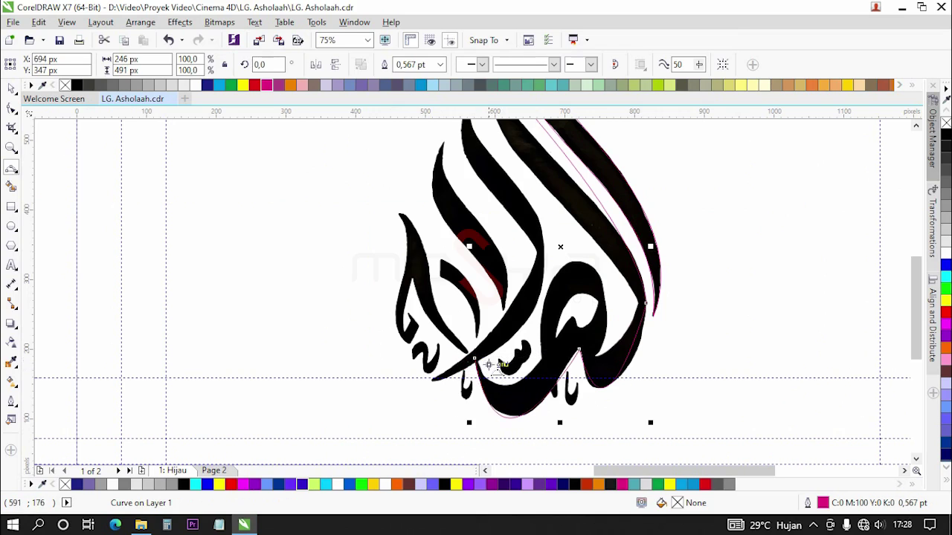
Add a short segment across the lower bowl's thin end and trace its inner edge up to the hook tip inside the loop.
{"action": "left_click", "coordinate": [475, 359]}
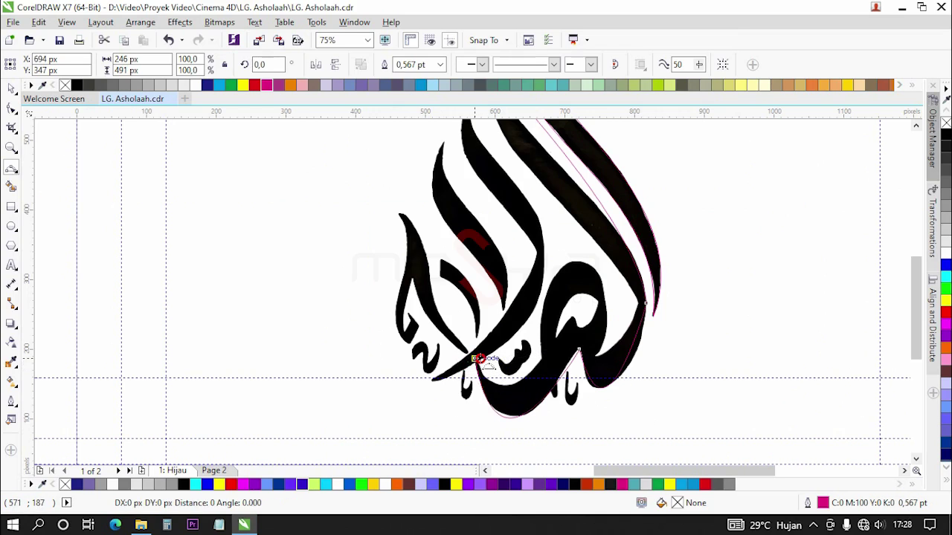
{"action": "scroll", "coordinate": [479, 360], "scroll_direction": "up", "scroll_amount": 2}
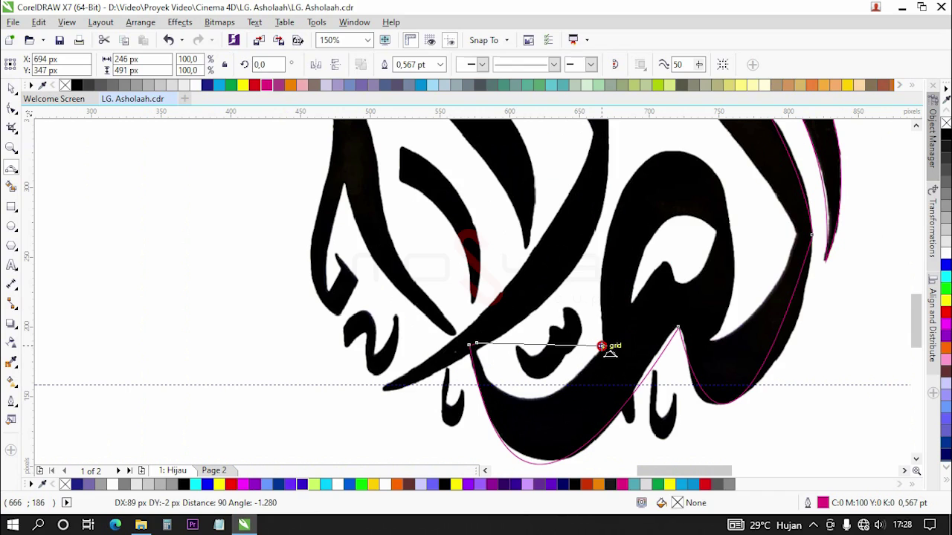
{"action": "left_click_drag", "start_coordinate": [665, 263], "coordinate": [541, 399]}
{"action": "scroll", "coordinate": [665, 264], "scroll_direction": "up", "scroll_amount": 2}
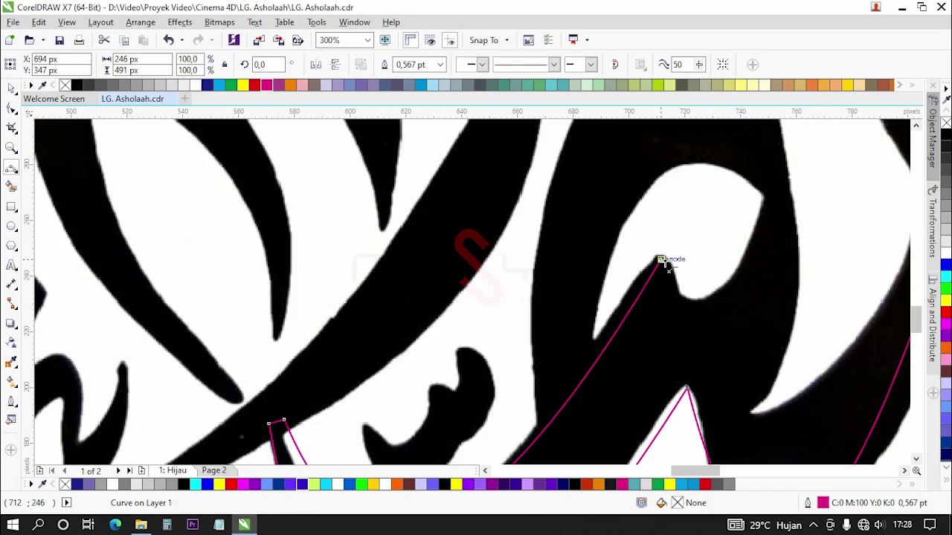
Trace the white opening inside the loop from the hook tip past its corner and over the arch to the opposite side.
{"action": "left_click", "coordinate": [680, 297]}
{"action": "left_click_drag", "start_coordinate": [763, 197], "coordinate": [747, 262]}
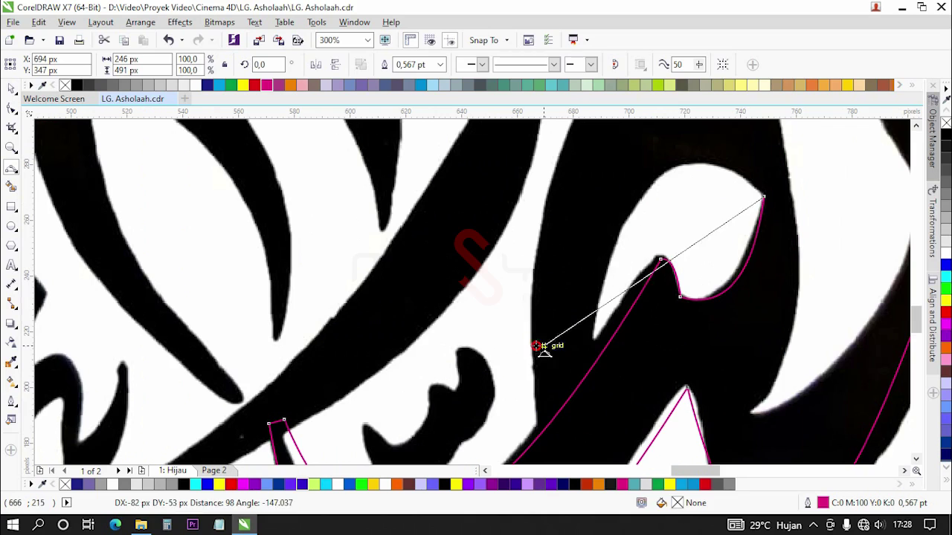
{"action": "left_click_drag", "start_coordinate": [599, 388], "coordinate": [637, 168]}
Extend the curve down to the small pointed tail below the loop and back up to the loop's outer left edge.
{"action": "scroll", "coordinate": [638, 170], "scroll_direction": "down", "scroll_amount": 2}
{"action": "scroll", "coordinate": [639, 239], "scroll_direction": "up", "scroll_amount": 1}
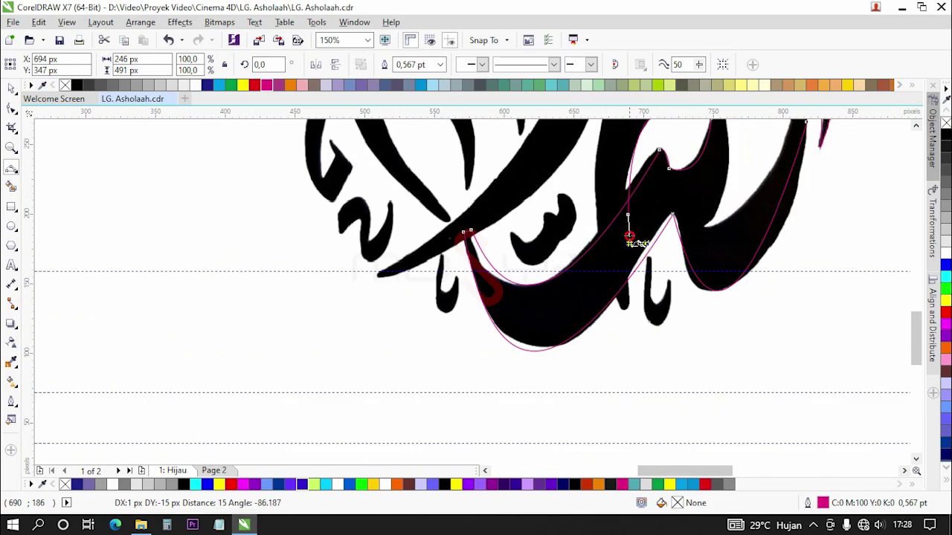
{"action": "left_click_drag", "start_coordinate": [625, 309], "coordinate": [628, 307]}
{"action": "scroll", "coordinate": [628, 307], "scroll_direction": "up", "scroll_amount": 1}
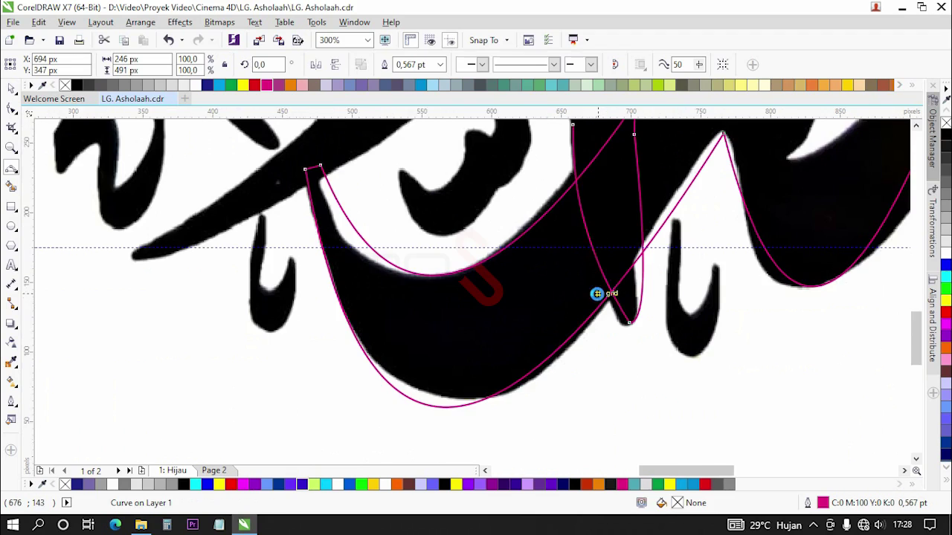
Trace the loop's outer edge over its top and down to the inner corner where it meets the right bowl.
{"action": "scroll", "coordinate": [602, 298], "scroll_direction": "down", "scroll_amount": 2}
{"action": "scroll", "coordinate": [606, 196], "scroll_direction": "up", "scroll_amount": 1}
{"action": "left_click", "coordinate": [569, 343]}
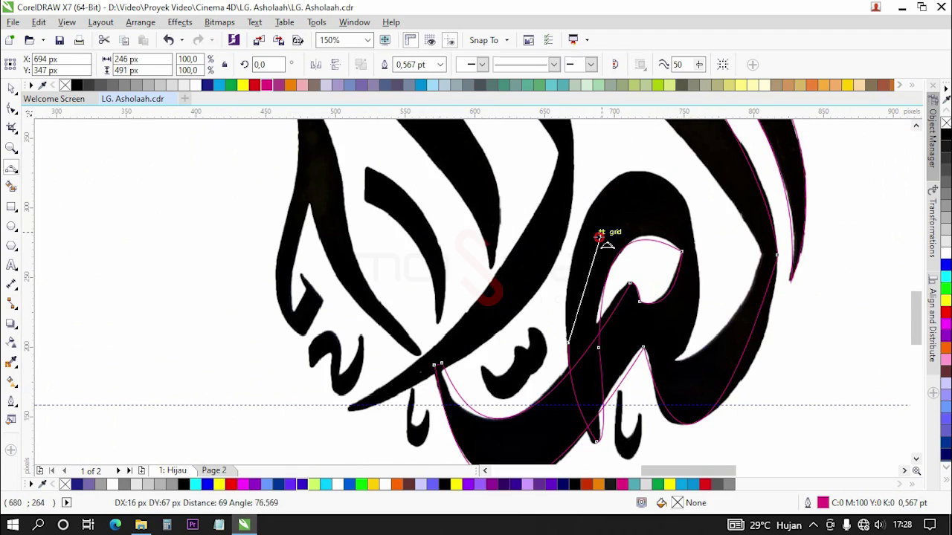
{"action": "mouse_move", "coordinate": [655, 173]}
{"action": "left_mouse_down"}
{"action": "mouse_move", "coordinate": [599, 186]}
{"action": "mouse_move", "coordinate": [608, 198]}
{"action": "mouse_move", "coordinate": [645, 190]}
{"action": "left_mouse_up"}
{"action": "left_click", "coordinate": [654, 176]}
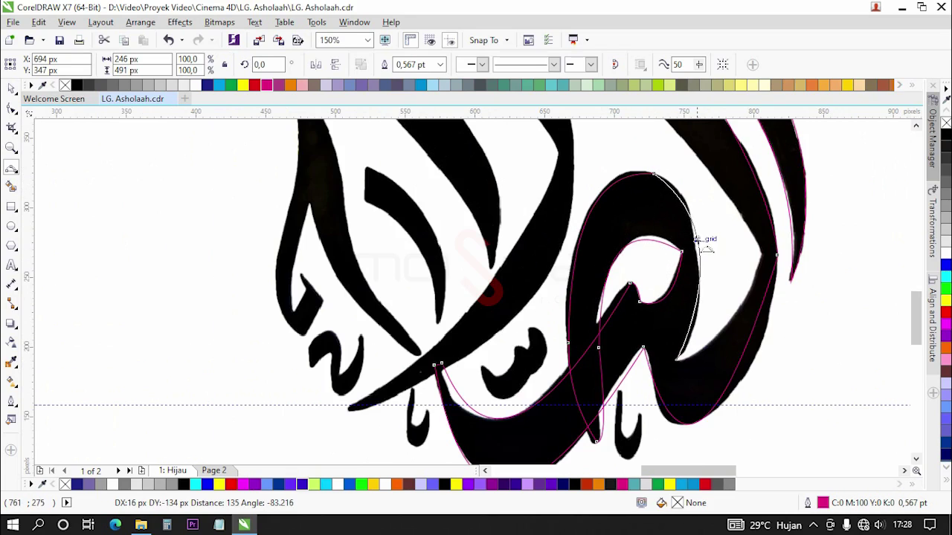
{"action": "left_click", "coordinate": [676, 361]}
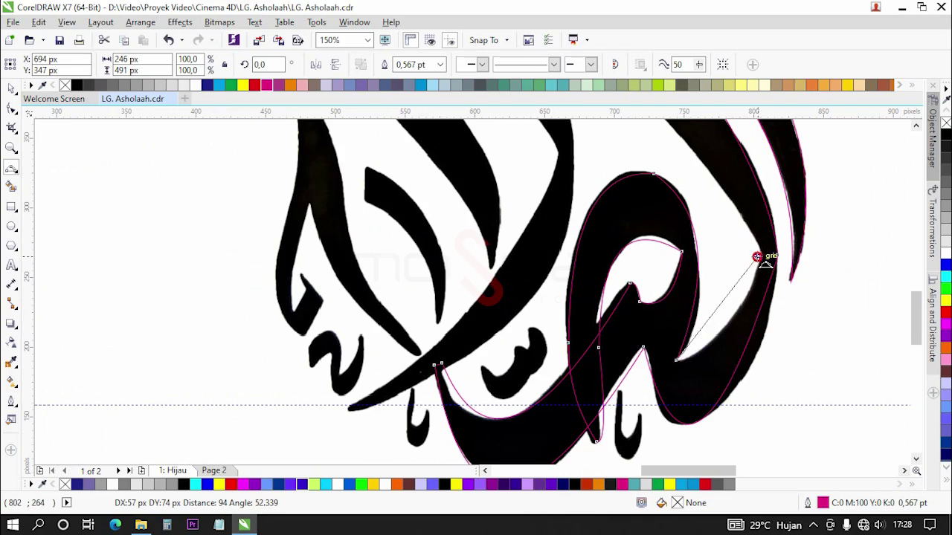
Trace the right bowl's inner edge up to the bend, and close the curve at the second stroke's upper tip.
{"action": "left_click_drag", "start_coordinate": [761, 257], "coordinate": [731, 353]}
{"action": "scroll", "coordinate": [731, 353], "scroll_direction": "down", "scroll_amount": 5}
{"action": "scroll", "coordinate": [722, 319], "scroll_direction": "up", "scroll_amount": 2}
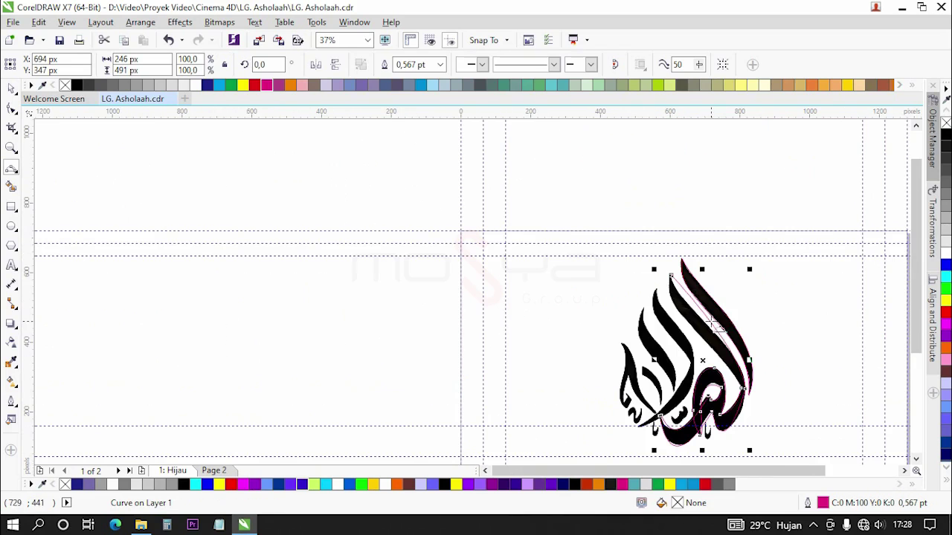
{"action": "scroll", "coordinate": [746, 394], "scroll_direction": "up", "scroll_amount": 3}
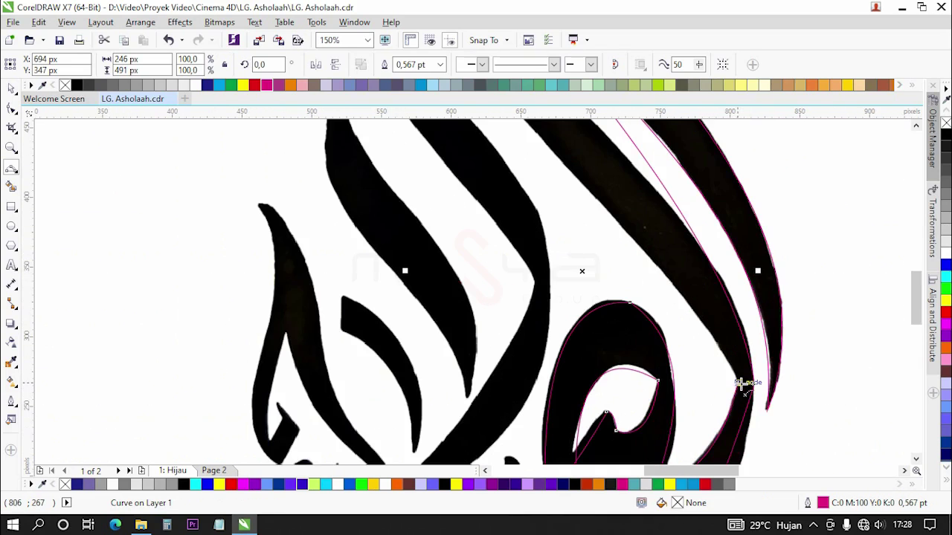
{"action": "scroll", "coordinate": [743, 387], "scroll_direction": "down", "scroll_amount": 2}
{"action": "left_click_drag", "start_coordinate": [741, 384], "coordinate": [598, 157]}
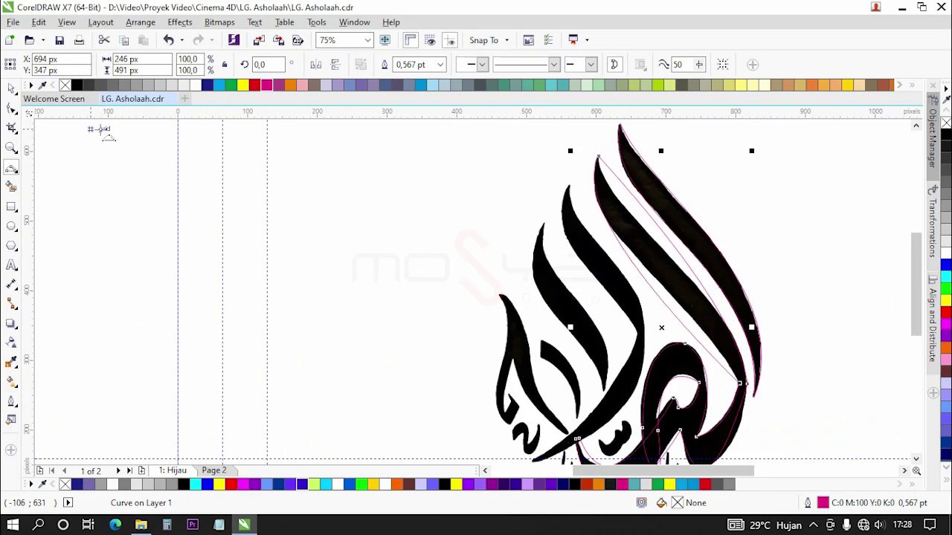
Reshape the second stroke's outer segment with the control handles at its upper tip and lower bend so it follows the bitmap edge.
{"action": "left_click", "coordinate": [12, 109]}
{"action": "scroll", "coordinate": [601, 156], "scroll_direction": "up", "scroll_amount": 4}
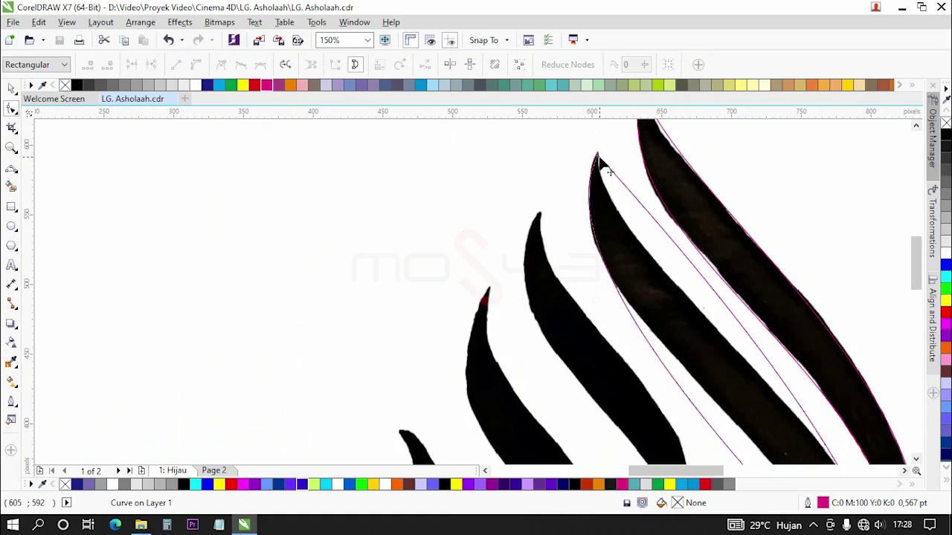
{"action": "scroll", "coordinate": [599, 147], "scroll_direction": "up", "scroll_amount": 1}
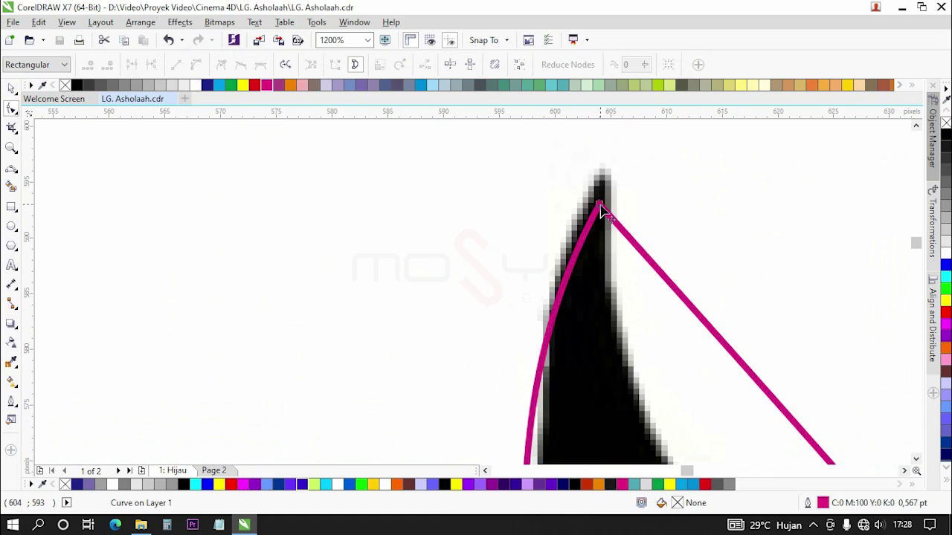
{"action": "left_click", "coordinate": [601, 206]}
{"action": "scroll", "coordinate": [532, 167], "scroll_direction": "down", "scroll_amount": 2}
{"action": "scroll", "coordinate": [531, 168], "scroll_direction": "down", "scroll_amount": 2}
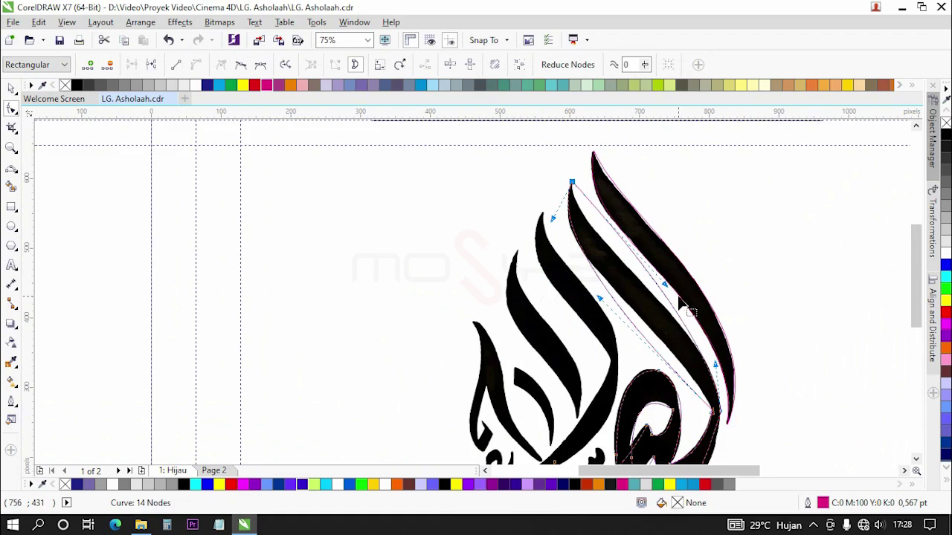
{"action": "left_click_drag", "start_coordinate": [666, 292], "coordinate": [587, 266]}
{"action": "scroll", "coordinate": [712, 398], "scroll_direction": "up", "scroll_amount": 1}
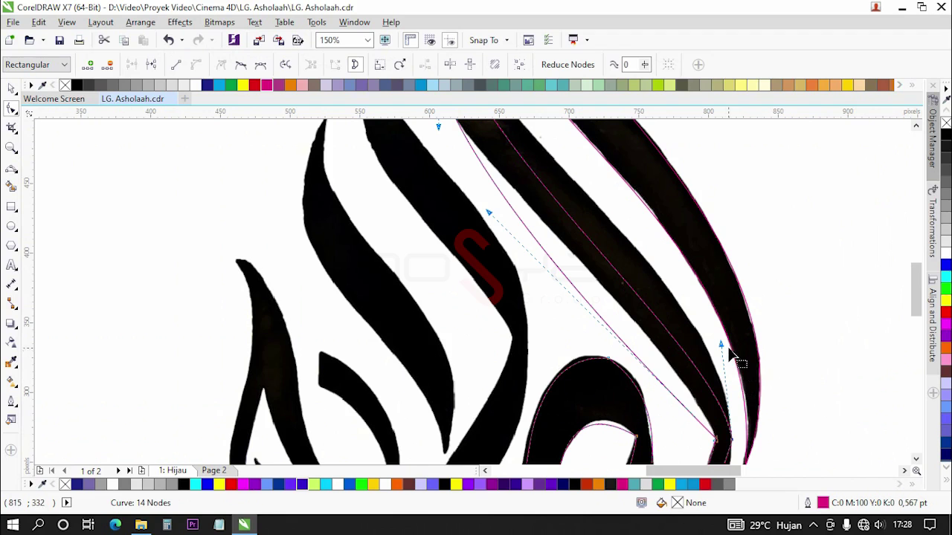
{"action": "left_click_drag", "start_coordinate": [720, 347], "coordinate": [722, 253]}
Fine-tune the upper tip node's control handle so the second stroke's outer segment hugs the bitmap edge.
{"action": "scroll", "coordinate": [637, 388], "scroll_direction": "down", "scroll_amount": 1}
{"action": "scroll", "coordinate": [555, 214], "scroll_direction": "up", "scroll_amount": 2}
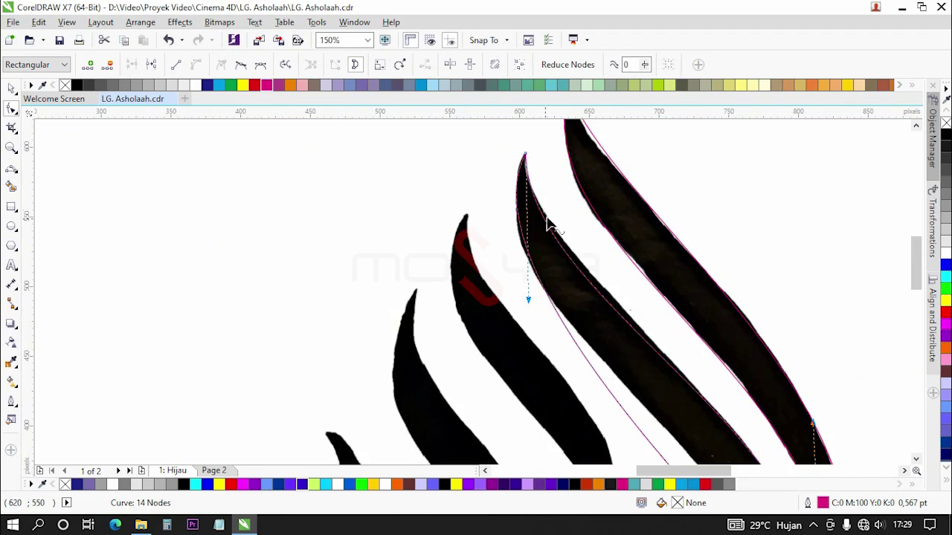
{"action": "scroll", "coordinate": [541, 303], "scroll_direction": "down", "scroll_amount": 1}
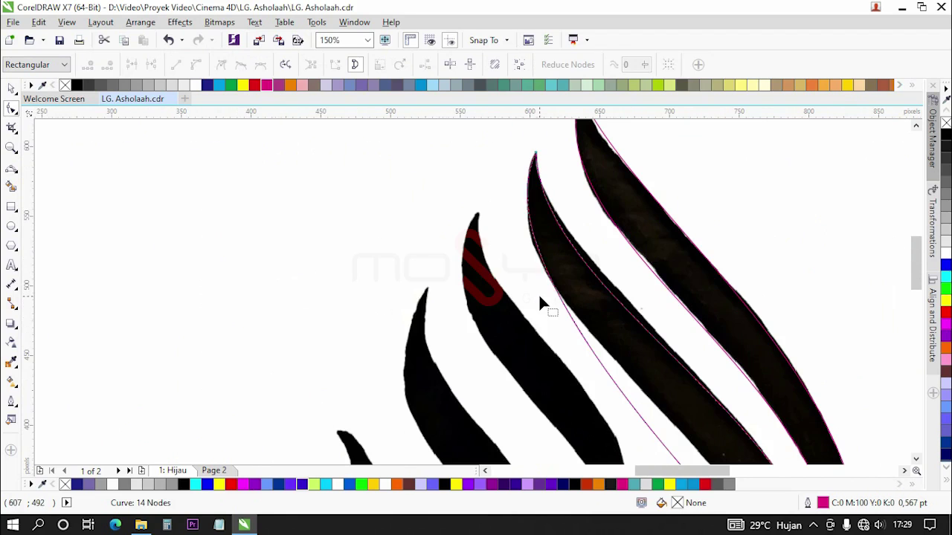
{"action": "left_click", "coordinate": [535, 153]}
{"action": "left_click_drag", "start_coordinate": [538, 298], "coordinate": [562, 310]}
{"action": "left_click_drag", "start_coordinate": [559, 312], "coordinate": [558, 312]}
Select the notch node and reshape the right bowl's outer segment with both its control handles.
{"action": "scroll", "coordinate": [558, 312], "scroll_direction": "down", "scroll_amount": 3}
{"action": "scroll", "coordinate": [584, 311], "scroll_direction": "up", "scroll_amount": 1}
{"action": "scroll", "coordinate": [612, 316], "scroll_direction": "up", "scroll_amount": 1}
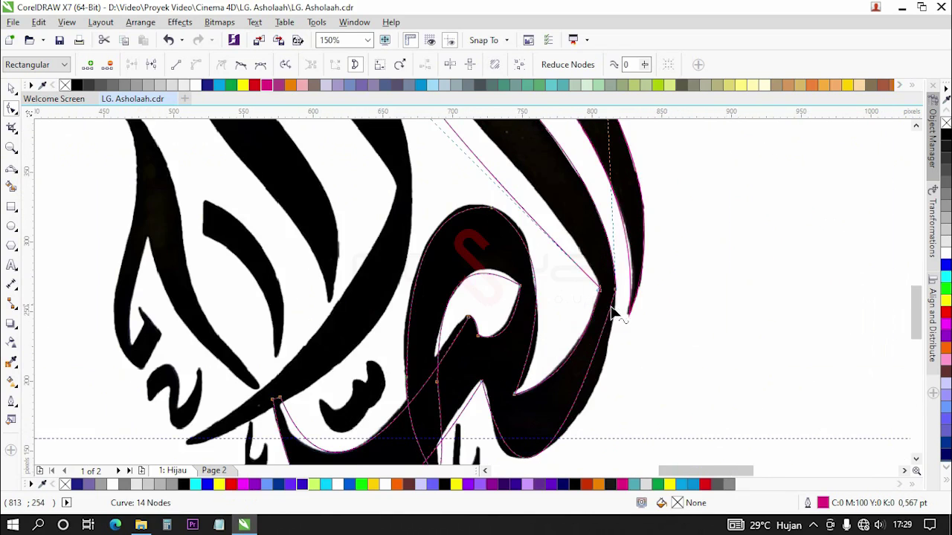
{"action": "left_click", "coordinate": [489, 362]}
{"action": "scroll", "coordinate": [553, 376], "scroll_direction": "down", "scroll_amount": 1}
{"action": "scroll", "coordinate": [562, 435], "scroll_direction": "up", "scroll_amount": 1}
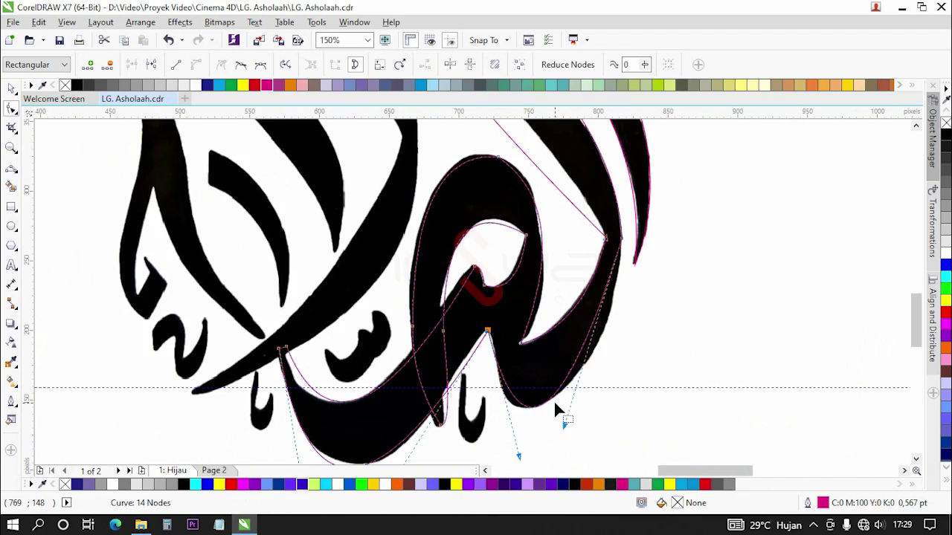
{"action": "mouse_move", "coordinate": [565, 423]}
{"action": "left_mouse_down"}
{"action": "mouse_move", "coordinate": [617, 393]}
{"action": "mouse_move", "coordinate": [557, 395]}
{"action": "mouse_move", "coordinate": [533, 408]}
{"action": "left_mouse_up"}
{"action": "scroll", "coordinate": [563, 333], "scroll_direction": "up", "scroll_amount": 1}
{"action": "scroll", "coordinate": [586, 329], "scroll_direction": "down", "scroll_amount": 1}
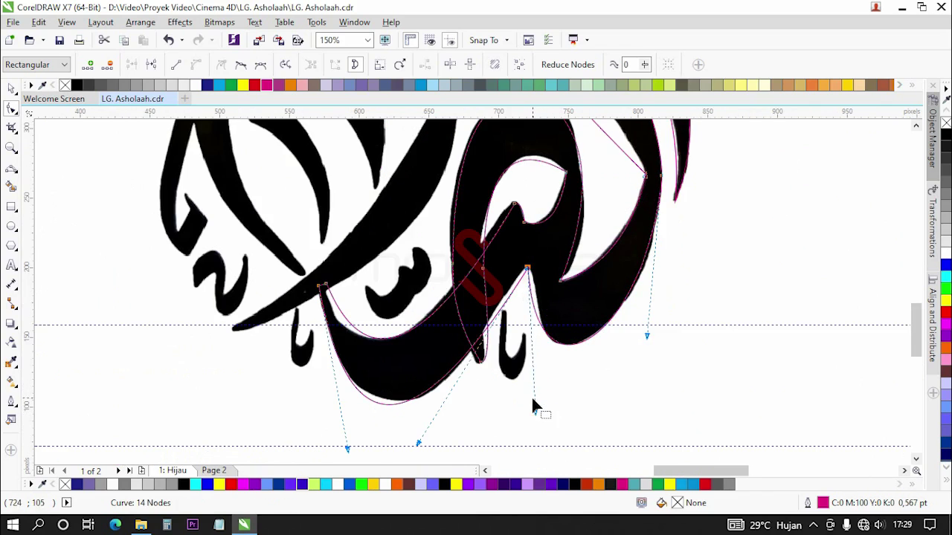
Add a node at the lower left of the right bowl's outer segment and adjust the bend's handle to match the outer edge.
{"action": "scroll", "coordinate": [551, 350], "scroll_direction": "up", "scroll_amount": 2}
{"action": "double_click", "coordinate": [547, 327]}
{"action": "scroll", "coordinate": [551, 336], "scroll_direction": "down", "scroll_amount": 2}
{"action": "scroll", "coordinate": [624, 251], "scroll_direction": "up", "scroll_amount": 2}
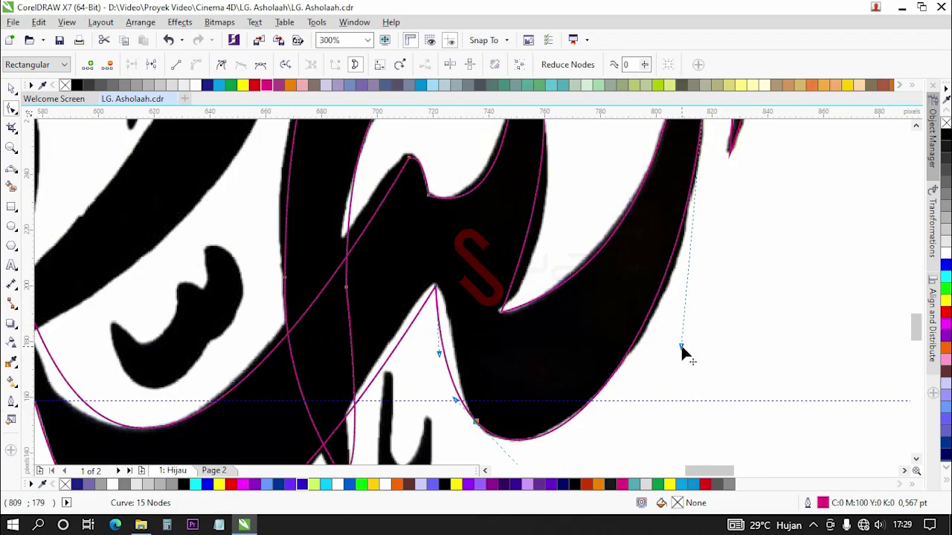
{"action": "mouse_move", "coordinate": [682, 347]}
{"action": "left_mouse_down"}
{"action": "mouse_move", "coordinate": [699, 328]}
{"action": "mouse_move", "coordinate": [691, 340]}
{"action": "left_mouse_up"}
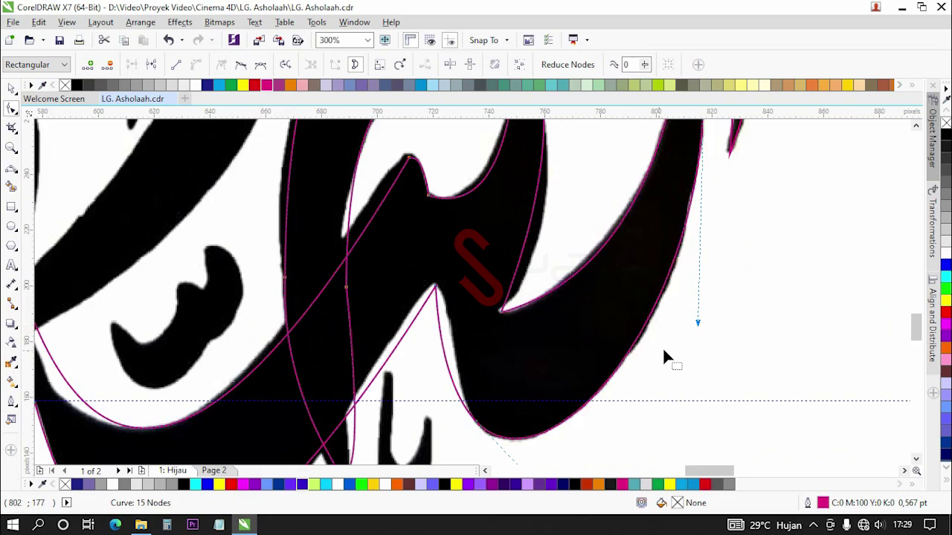
Fine-tune the bend node's lower control handle so the right bowl's outer side follows the bitmap edge.
{"action": "scroll", "coordinate": [673, 243], "scroll_direction": "down", "scroll_amount": 2}
{"action": "scroll", "coordinate": [677, 236], "scroll_direction": "up", "scroll_amount": 6}
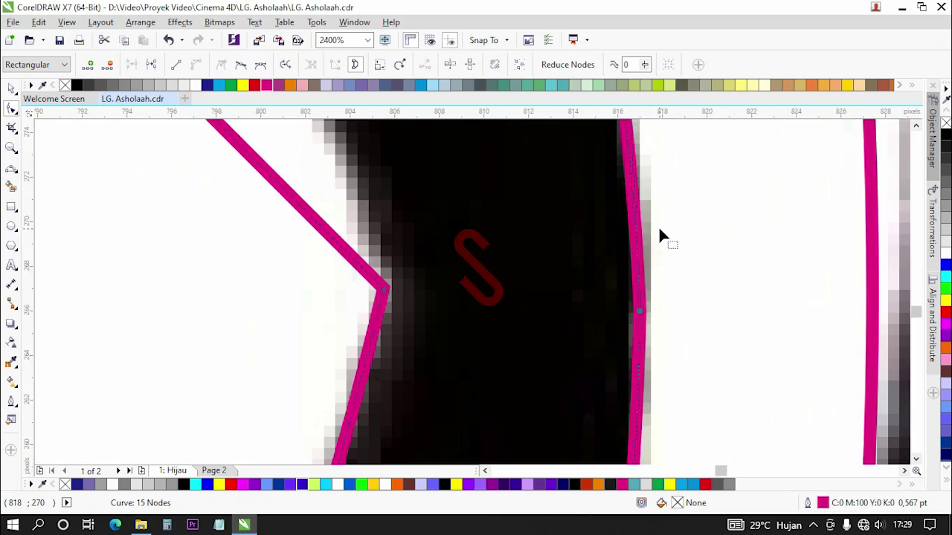
{"action": "scroll", "coordinate": [604, 230], "scroll_direction": "down", "scroll_amount": 4}
{"action": "scroll", "coordinate": [604, 229], "scroll_direction": "down", "scroll_amount": 2}
{"action": "left_click_drag", "start_coordinate": [605, 354], "coordinate": [608, 342]}
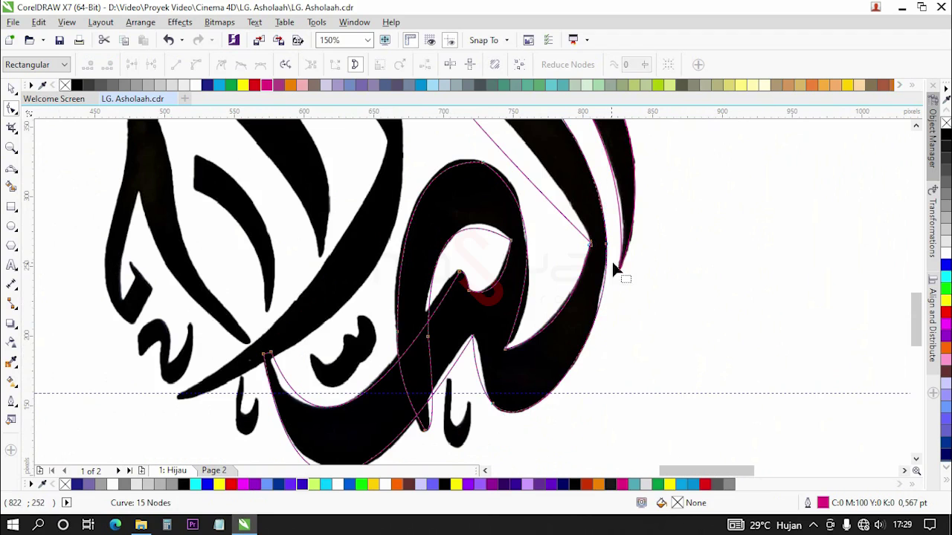
{"action": "scroll", "coordinate": [611, 252], "scroll_direction": "up", "scroll_amount": 4}
{"action": "scroll", "coordinate": [634, 214], "scroll_direction": "down", "scroll_amount": 4}
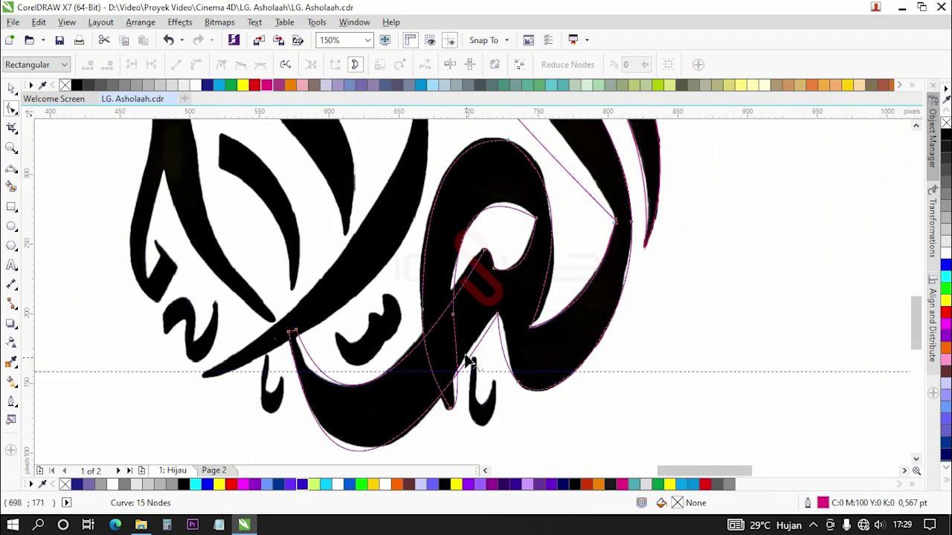
Select the notch node and reposition its right-hand control handle so the curve rounds over the notch's peak.
{"action": "scroll", "coordinate": [520, 367], "scroll_direction": "up", "scroll_amount": 4}
{"action": "left_click", "coordinate": [445, 238]}
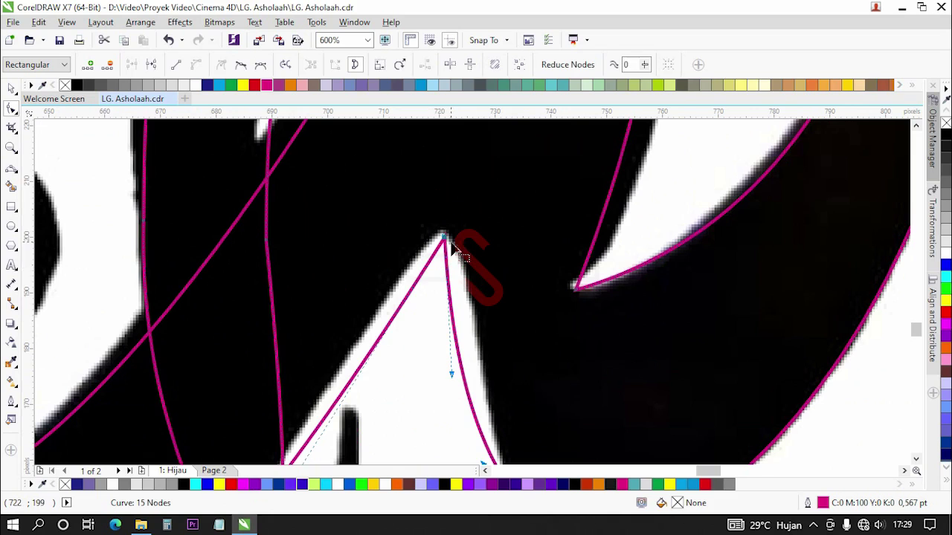
{"action": "left_click_drag", "start_coordinate": [452, 375], "coordinate": [458, 202]}
{"action": "scroll", "coordinate": [473, 225], "scroll_direction": "down", "scroll_amount": 2}
{"action": "scroll", "coordinate": [463, 229], "scroll_direction": "up", "scroll_amount": 4}
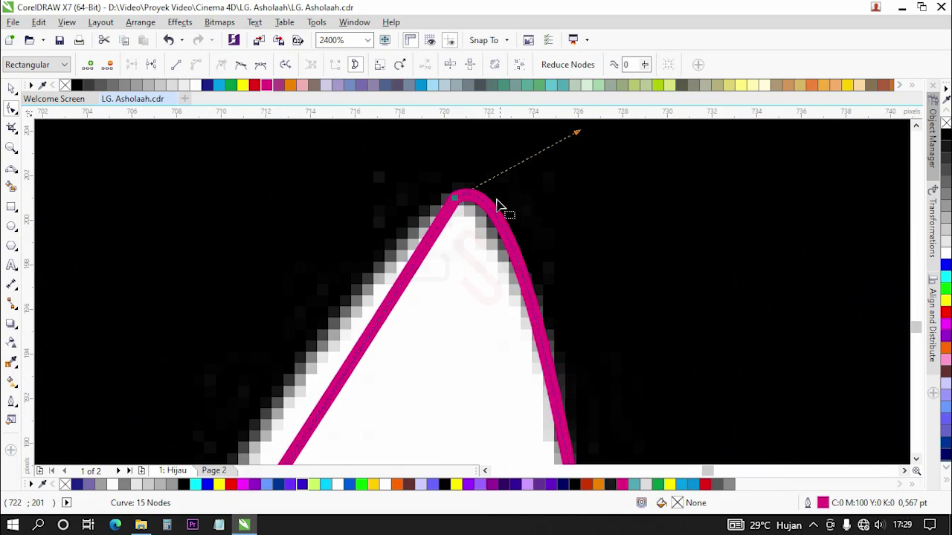
{"action": "scroll", "coordinate": [499, 227], "scroll_direction": "down", "scroll_amount": 4}
{"action": "scroll", "coordinate": [438, 336], "scroll_direction": "down", "scroll_amount": 2}
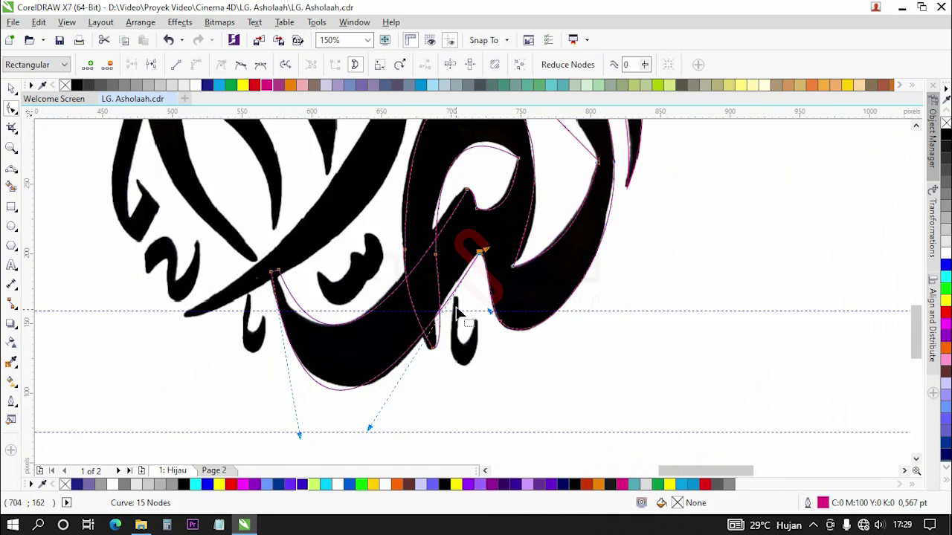
Pull the left bowl's outer segment onto the bitmap edge near its lower right and select the notch node.
{"action": "scroll", "coordinate": [432, 325], "scroll_direction": "up", "scroll_amount": 2}
{"action": "left_click_drag", "start_coordinate": [403, 374], "coordinate": [410, 365]}
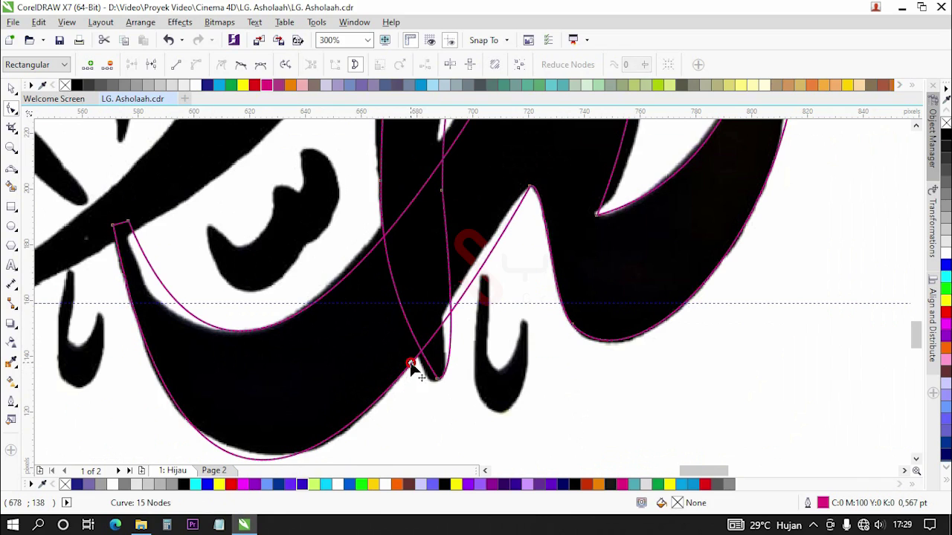
{"action": "scroll", "coordinate": [413, 365], "scroll_direction": "down", "scroll_amount": 2}
{"action": "scroll", "coordinate": [492, 276], "scroll_direction": "up", "scroll_amount": 2}
{"action": "left_click", "coordinate": [495, 275]}
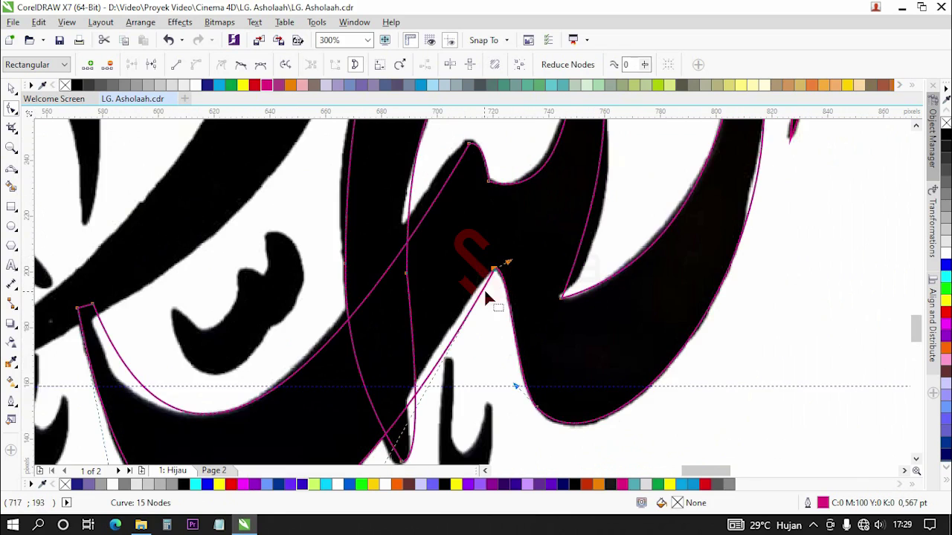
{"action": "scroll", "coordinate": [499, 265], "scroll_direction": "up", "scroll_amount": 1}
{"action": "scroll", "coordinate": [476, 301], "scroll_direction": "down", "scroll_amount": 1}
{"action": "scroll", "coordinate": [497, 255], "scroll_direction": "up", "scroll_amount": 2}
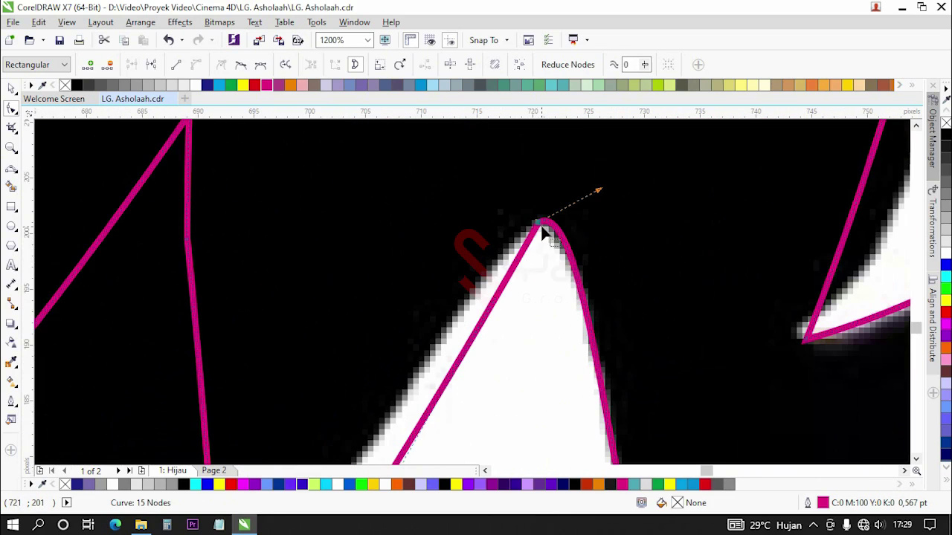
{"action": "scroll", "coordinate": [540, 233], "scroll_direction": "down", "scroll_amount": 4}
{"action": "scroll", "coordinate": [492, 297], "scroll_direction": "up", "scroll_amount": 1}
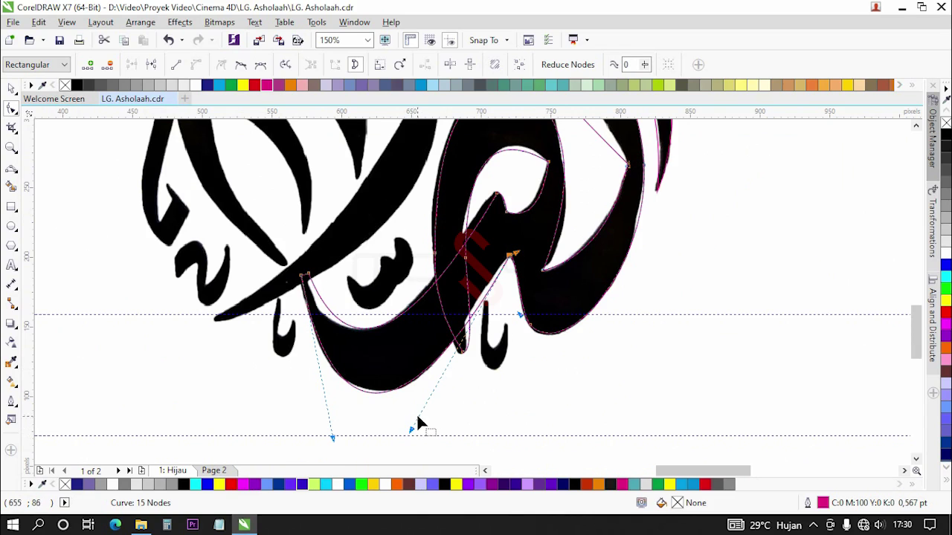
Add a node at the lower right of the left bowl's outer edge and adjust the notch node's handles to round the peak.
{"action": "left_click", "coordinate": [432, 365]}
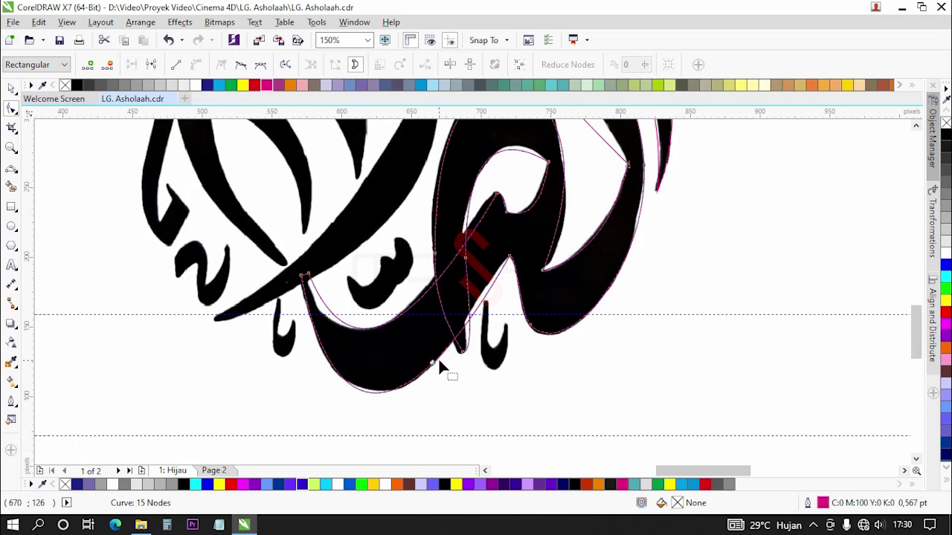
{"action": "key", "text": "plus"}
{"action": "left_click_drag", "start_coordinate": [488, 309], "coordinate": [508, 260]}
{"action": "scroll", "coordinate": [506, 257], "scroll_direction": "up", "scroll_amount": 5}
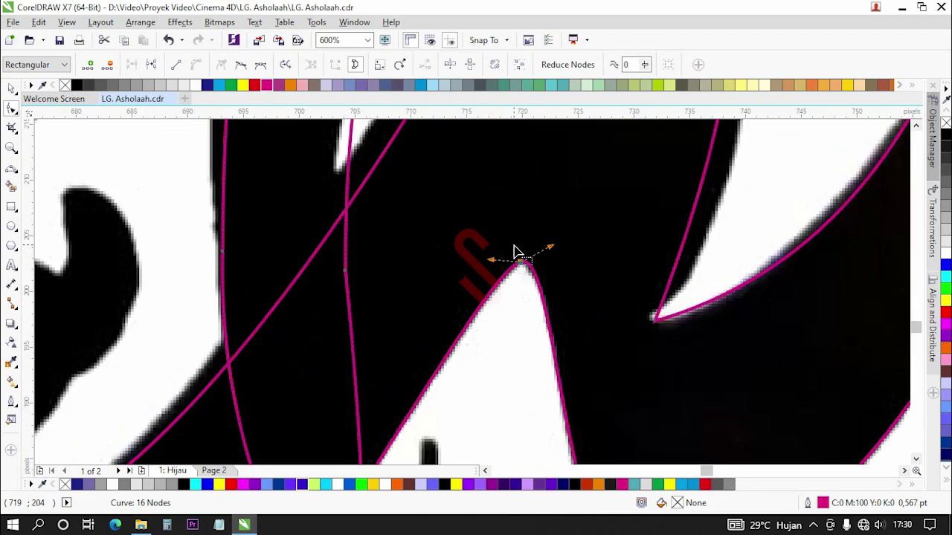
{"action": "left_click_drag", "start_coordinate": [637, 258], "coordinate": [673, 302]}
{"action": "left_click_drag", "start_coordinate": [393, 308], "coordinate": [382, 327]}
{"action": "scroll", "coordinate": [494, 247], "scroll_direction": "down", "scroll_amount": 2}
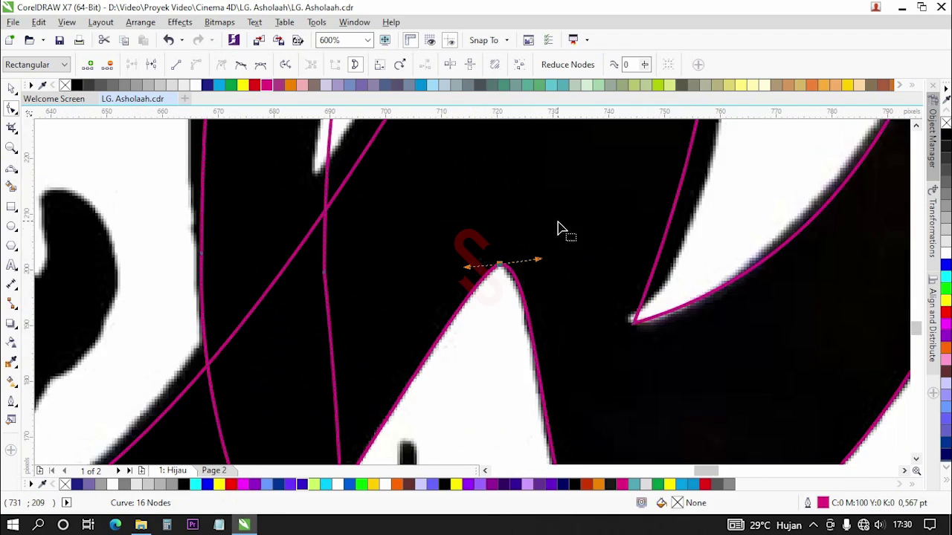
Fine-tune the handle of the bend node at the right bowl's lower left to follow the bitmap edge.
{"action": "scroll", "coordinate": [557, 222], "scroll_direction": "down", "scroll_amount": 1}
{"action": "scroll", "coordinate": [584, 350], "scroll_direction": "up", "scroll_amount": 2}
{"action": "scroll", "coordinate": [514, 257], "scroll_direction": "down", "scroll_amount": 1}
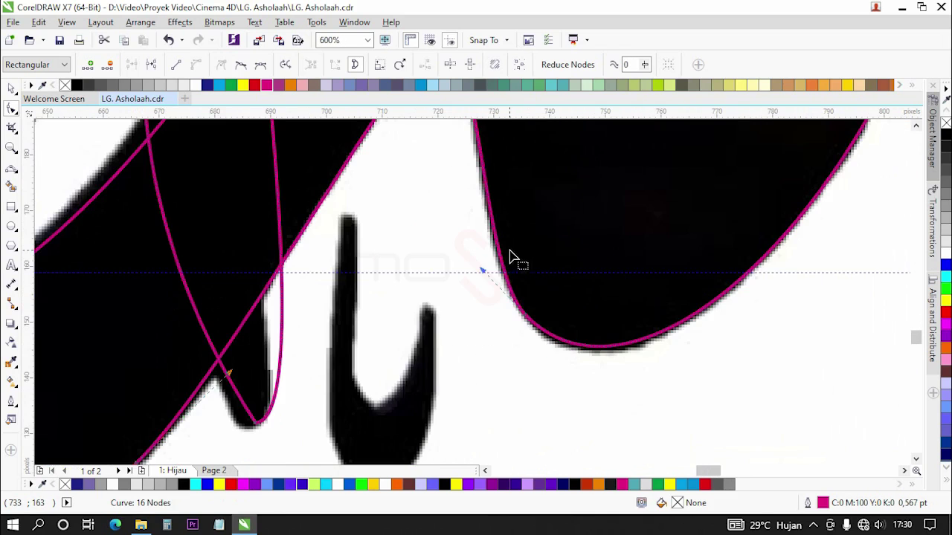
{"action": "scroll", "coordinate": [531, 329], "scroll_direction": "up", "scroll_amount": 2}
{"action": "scroll", "coordinate": [498, 327], "scroll_direction": "down", "scroll_amount": 1}
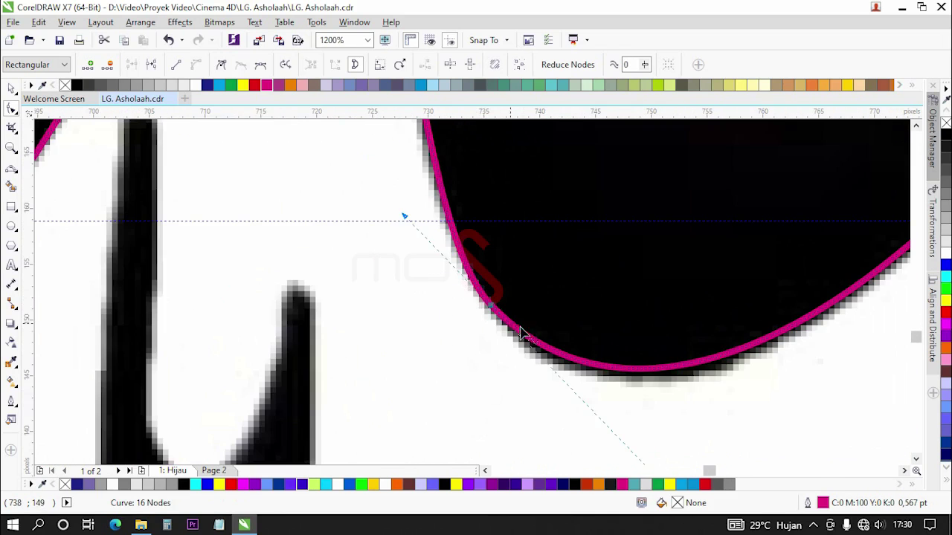
{"action": "scroll", "coordinate": [455, 294], "scroll_direction": "down", "scroll_amount": 1}
{"action": "left_click_drag", "start_coordinate": [591, 430], "coordinate": [587, 432]}
{"action": "left_click", "coordinate": [458, 336]}
{"action": "scroll", "coordinate": [457, 265], "scroll_direction": "up", "scroll_amount": 2}
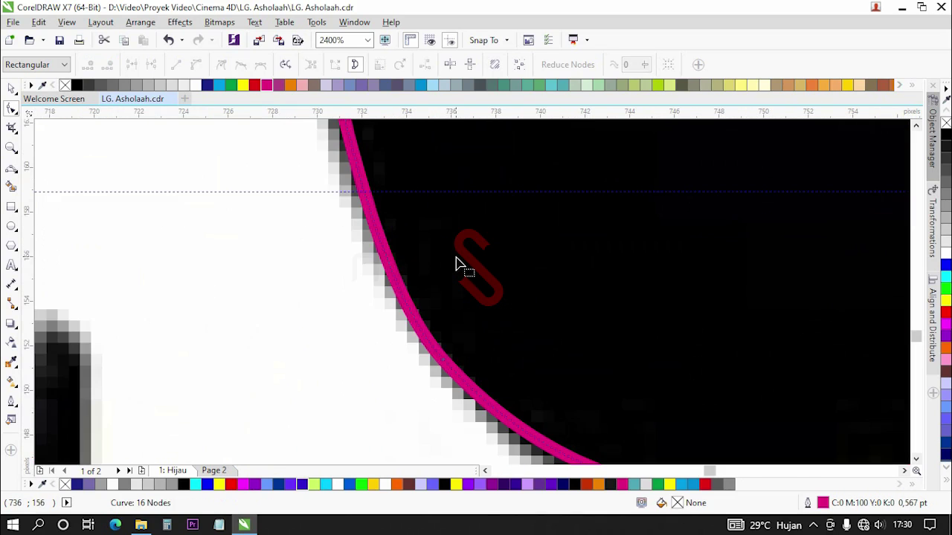
Adjust both control handles of the left bowl's outer segment so its underside follows the bitmap edge.
{"action": "scroll", "coordinate": [457, 263], "scroll_direction": "down", "scroll_amount": 3}
{"action": "left_click_drag", "start_coordinate": [248, 336], "coordinate": [314, 394]}
{"action": "scroll", "coordinate": [372, 350], "scroll_direction": "down", "scroll_amount": 1}
{"action": "scroll", "coordinate": [236, 410], "scroll_direction": "up", "scroll_amount": 1}
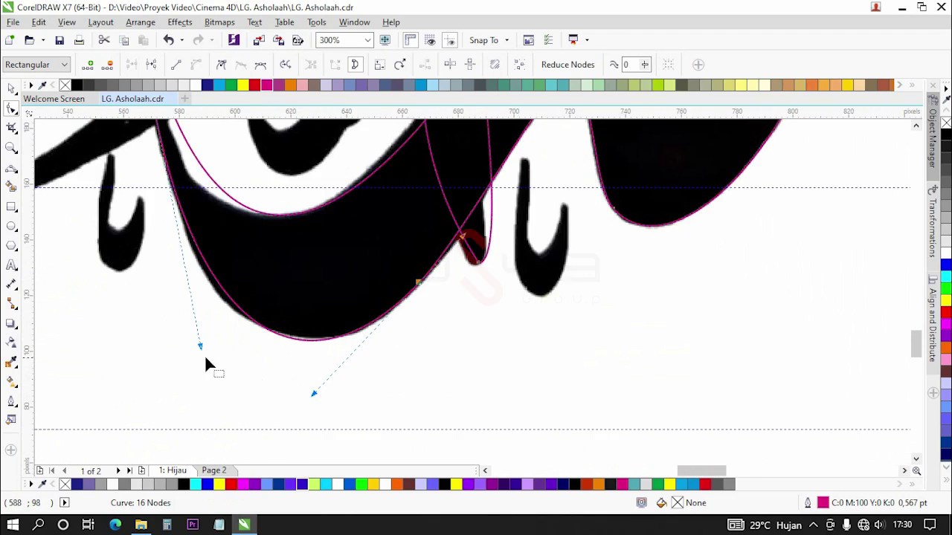
{"action": "left_click_drag", "start_coordinate": [201, 348], "coordinate": [179, 337]}
{"action": "scroll", "coordinate": [439, 272], "scroll_direction": "up", "scroll_amount": 1}
{"action": "scroll", "coordinate": [334, 323], "scroll_direction": "down", "scroll_amount": 2}
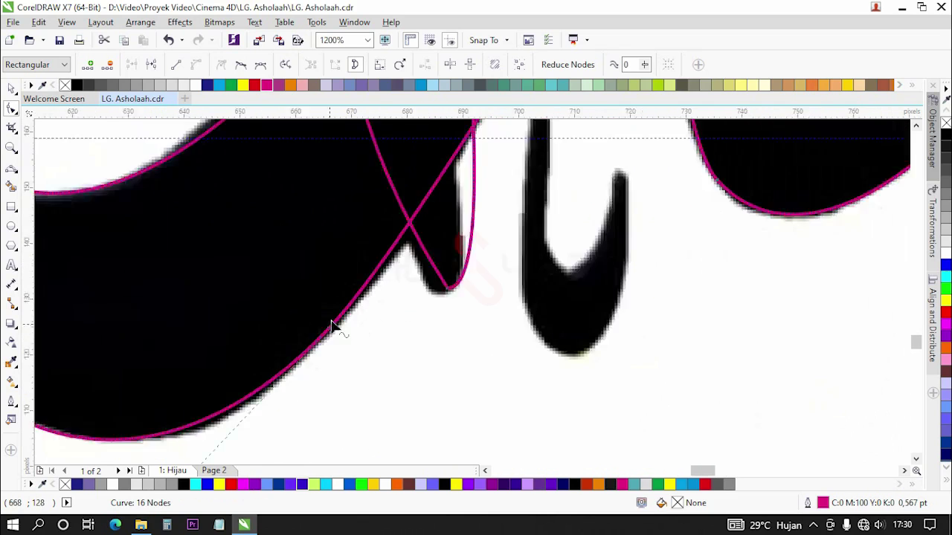
Move the inner node at the left bowl's upper tip closer to the outer one and convert the short end segment to a line.
{"action": "scroll", "coordinate": [382, 234], "scroll_direction": "up", "scroll_amount": 2}
{"action": "scroll", "coordinate": [506, 242], "scroll_direction": "down", "scroll_amount": 2}
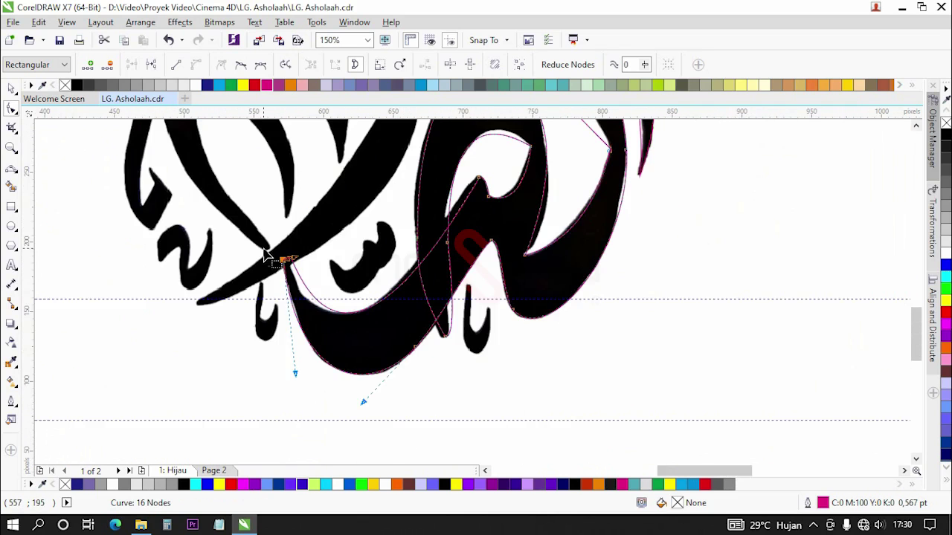
{"action": "scroll", "coordinate": [268, 255], "scroll_direction": "up", "scroll_amount": 3}
{"action": "left_click_drag", "start_coordinate": [341, 271], "coordinate": [291, 293]}
{"action": "scroll", "coordinate": [325, 290], "scroll_direction": "up", "scroll_amount": 1}
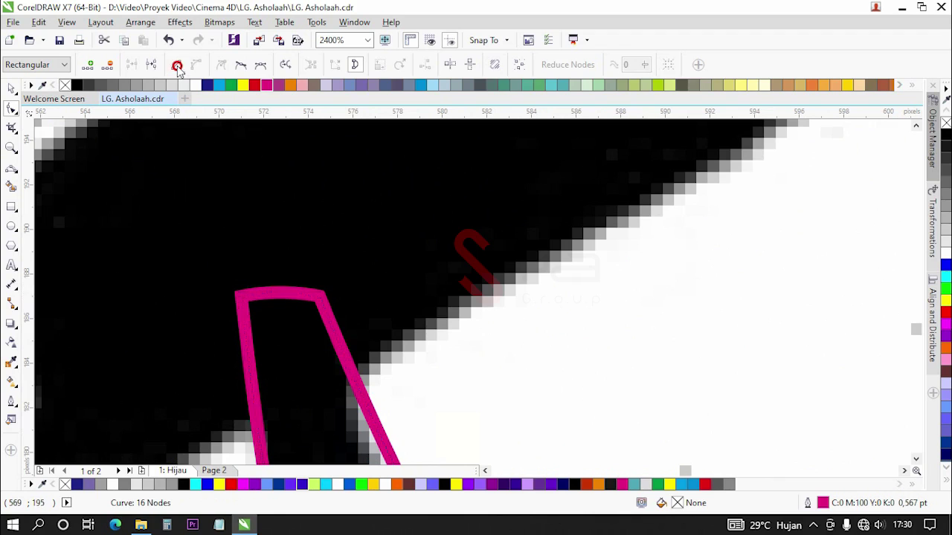
Reposition the inner tip node's control handle so the left bowl's inner curve follows the bitmap edge.
{"action": "scroll", "coordinate": [294, 194], "scroll_direction": "down", "scroll_amount": 3}
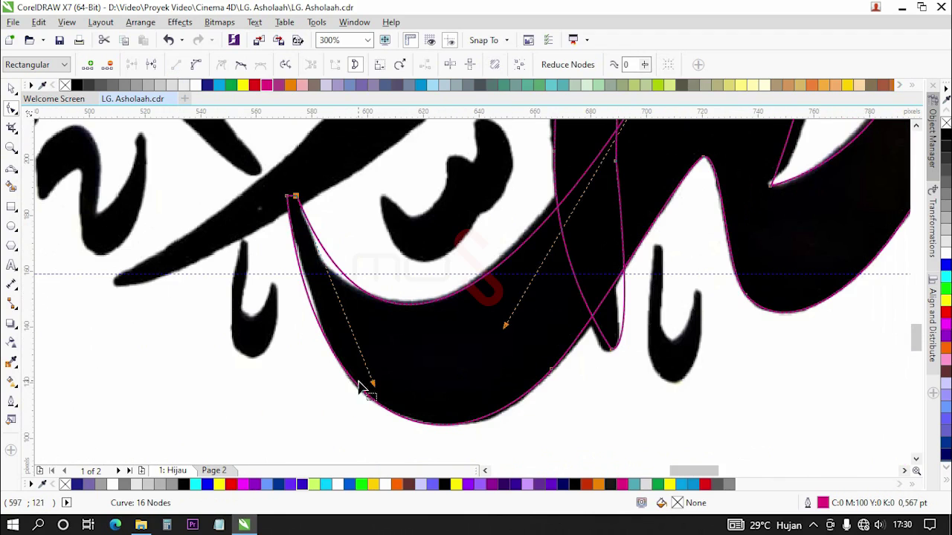
{"action": "left_click_drag", "start_coordinate": [371, 384], "coordinate": [352, 382]}
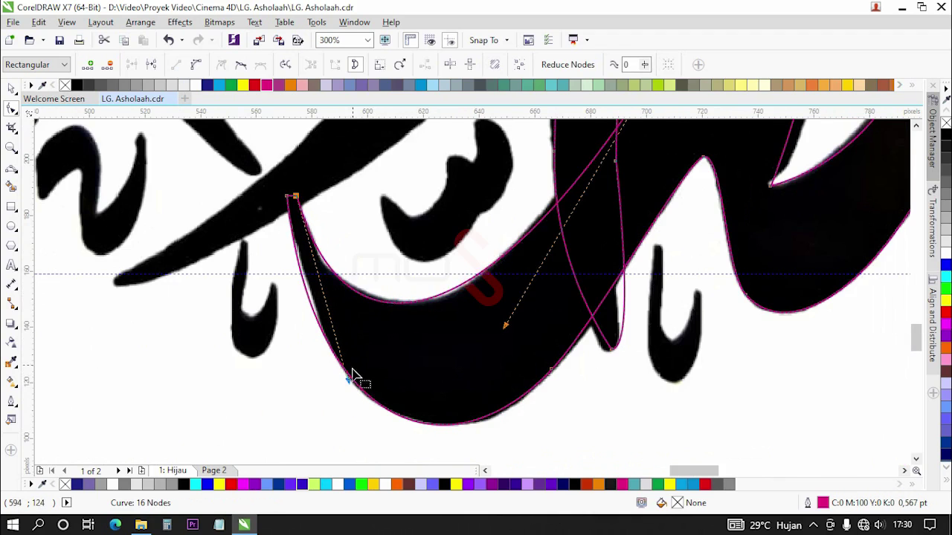
{"action": "scroll", "coordinate": [433, 246], "scroll_direction": "down", "scroll_amount": 1}
{"action": "scroll", "coordinate": [531, 160], "scroll_direction": "up", "scroll_amount": 1}
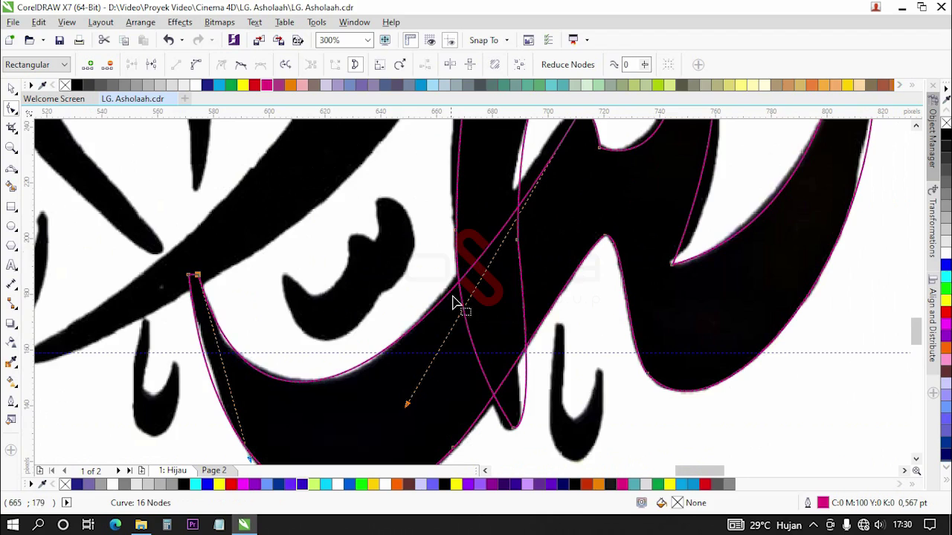
{"action": "scroll", "coordinate": [431, 332], "scroll_direction": "down", "scroll_amount": 1}
{"action": "left_click_drag", "start_coordinate": [420, 367], "coordinate": [506, 221]}
{"action": "left_click", "coordinate": [168, 40]}
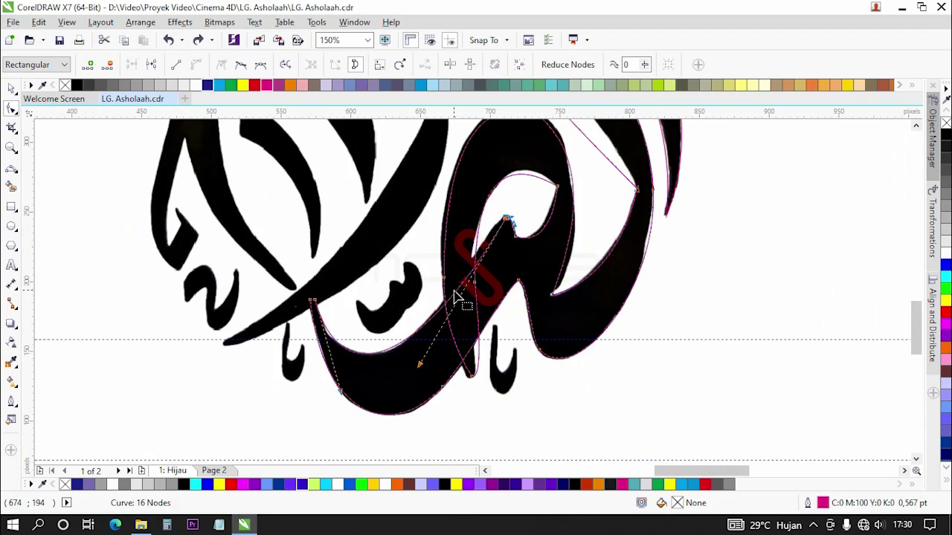
Add a node on the left bowl's inner edge and shorten the adjoining handle at the peak inside the loop.
{"action": "double_click", "coordinate": [414, 334]}
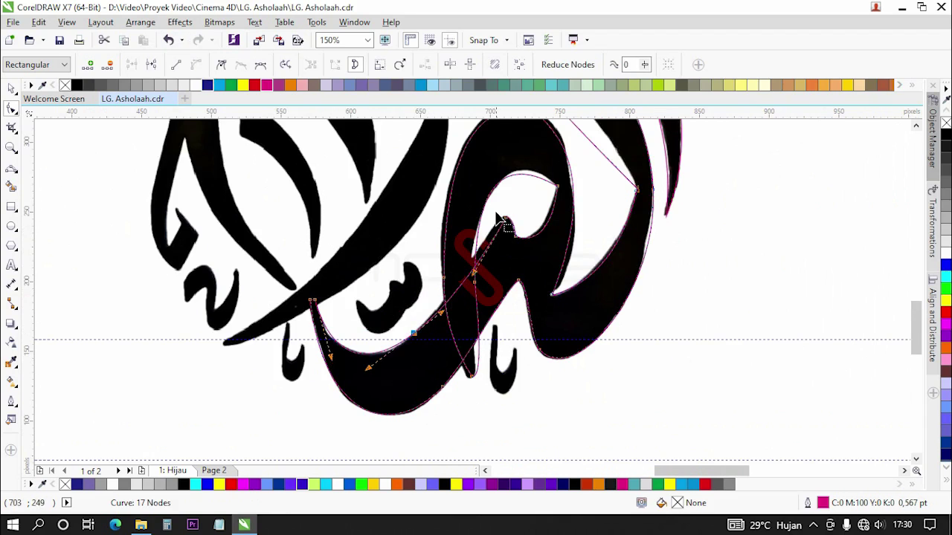
{"action": "scroll", "coordinate": [501, 220], "scroll_direction": "up", "scroll_amount": 2}
{"action": "left_click_drag", "start_coordinate": [451, 339], "coordinate": [499, 223]}
{"action": "scroll", "coordinate": [526, 220], "scroll_direction": "up", "scroll_amount": 4}
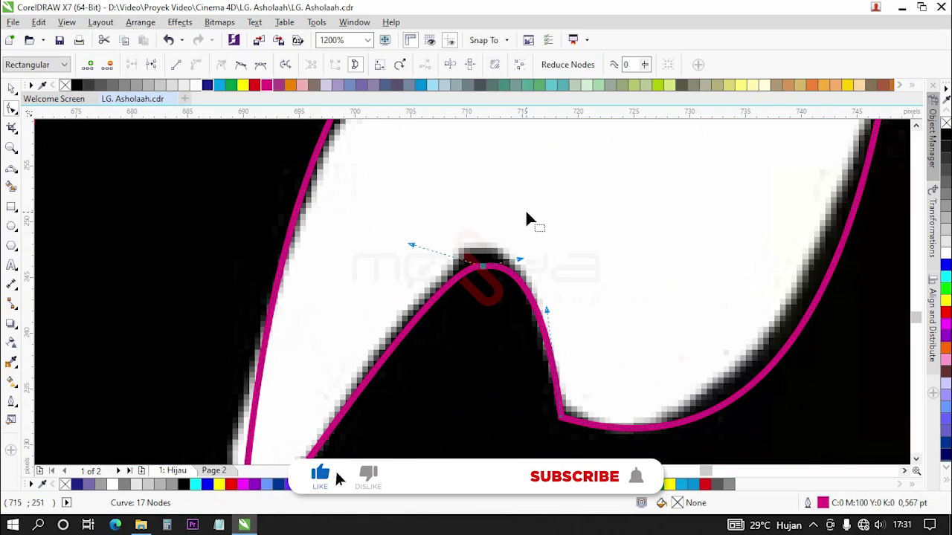
Raise the peak node inside the loop and level its two control handles to match the rounded bitmap tip.
{"action": "scroll", "coordinate": [474, 257], "scroll_direction": "up", "scroll_amount": 2}
{"action": "left_click_drag", "start_coordinate": [495, 270], "coordinate": [496, 250]}
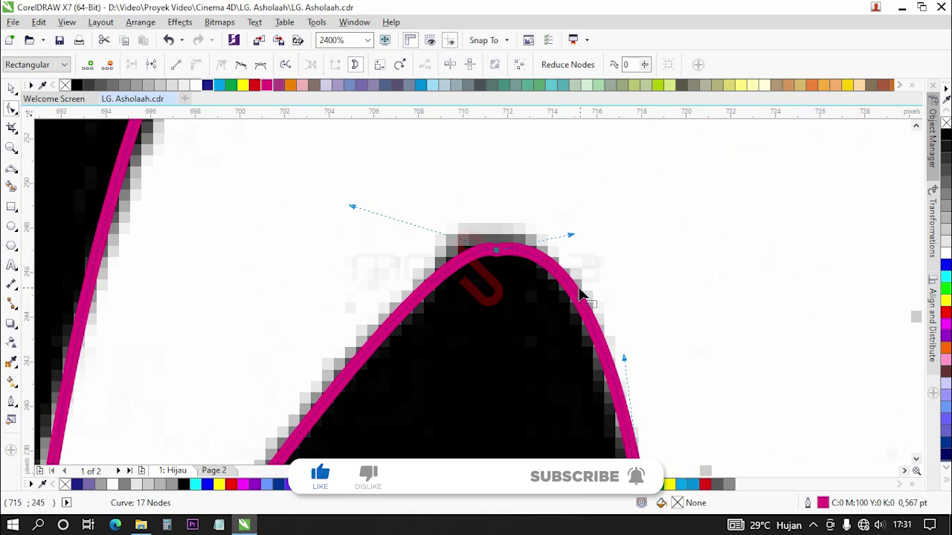
{"action": "left_click_drag", "start_coordinate": [570, 237], "coordinate": [584, 261]}
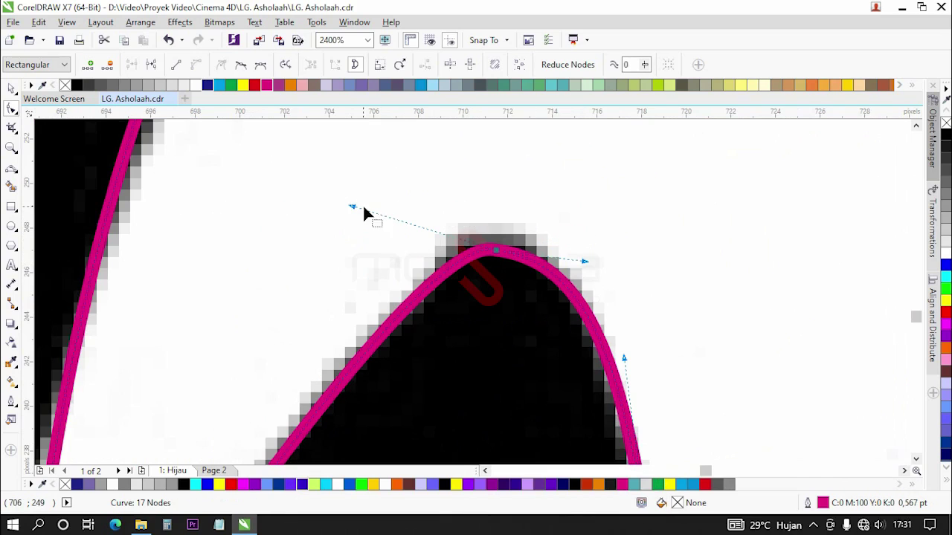
{"action": "left_click_drag", "start_coordinate": [354, 217], "coordinate": [329, 250]}
{"action": "left_click_drag", "start_coordinate": [585, 261], "coordinate": [585, 240]}
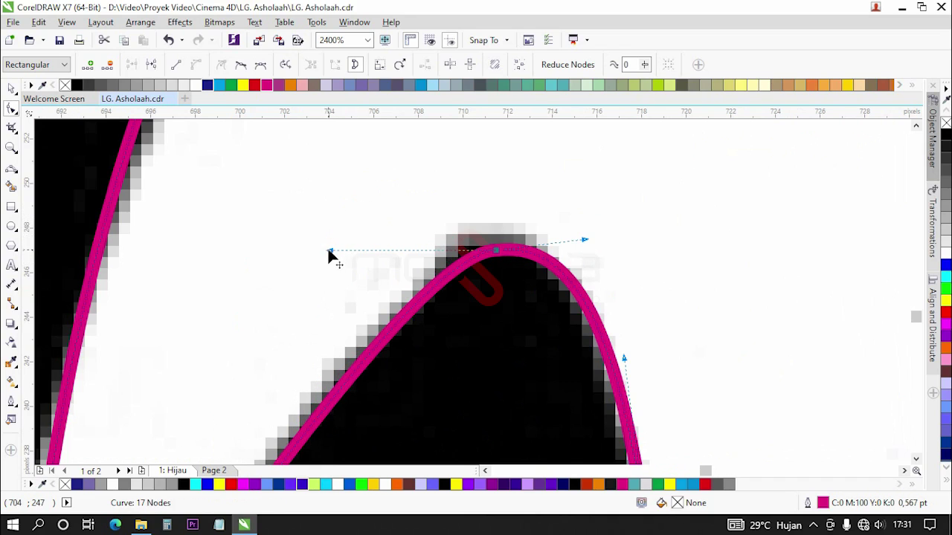
{"action": "scroll", "coordinate": [501, 195], "scroll_direction": "down", "scroll_amount": 2}
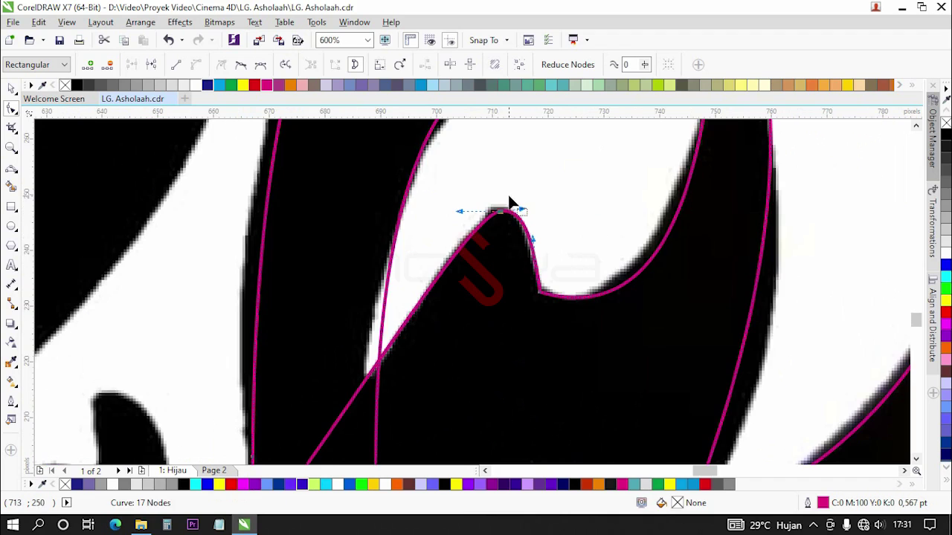
Reshape the dip beside the inner peak by adjusting its node and both control handles into a smooth bend.
{"action": "scroll", "coordinate": [542, 294], "scroll_direction": "up", "scroll_amount": 1}
{"action": "left_click_drag", "start_coordinate": [490, 258], "coordinate": [568, 314]}
{"action": "left_click_drag", "start_coordinate": [522, 178], "coordinate": [528, 273]}
{"action": "left_click_drag", "start_coordinate": [727, 334], "coordinate": [666, 347]}
{"action": "scroll", "coordinate": [563, 293], "scroll_direction": "up", "scroll_amount": 1}
{"action": "left_click_drag", "start_coordinate": [481, 258], "coordinate": [481, 220]}
{"action": "scroll", "coordinate": [547, 301], "scroll_direction": "down", "scroll_amount": 1}
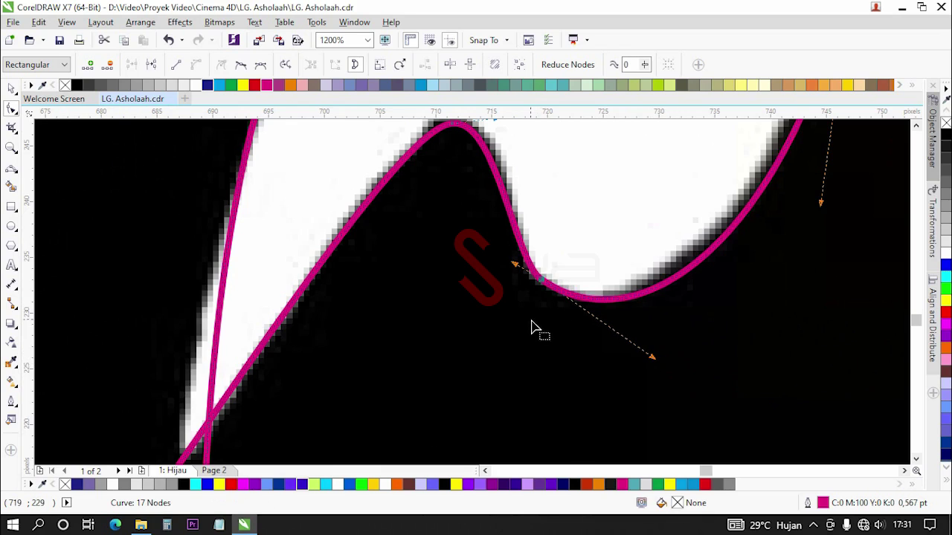
Fine-tune the dip node's upper-left control handle so the bend follows the bitmap edge closely.
{"action": "scroll", "coordinate": [545, 313], "scroll_direction": "up", "scroll_amount": 2}
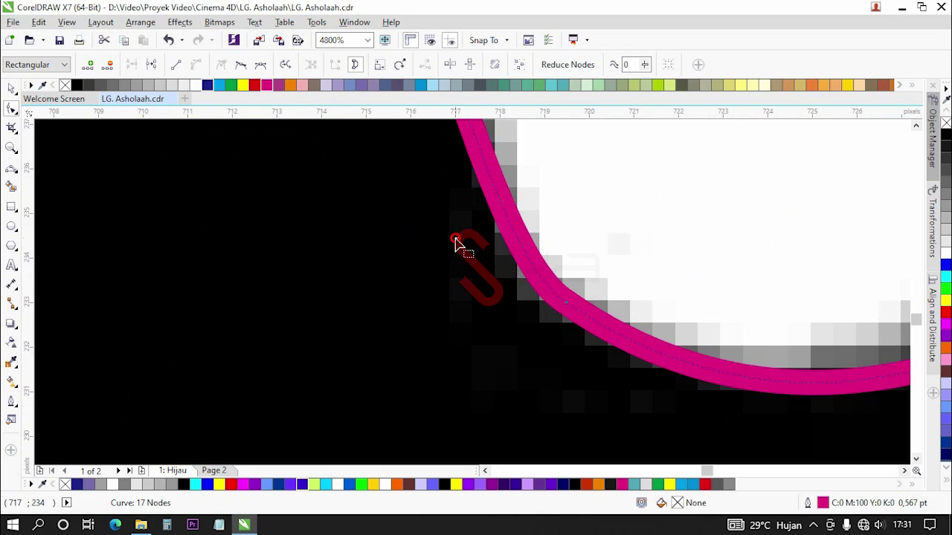
{"action": "left_click_drag", "start_coordinate": [487, 247], "coordinate": [635, 345]}
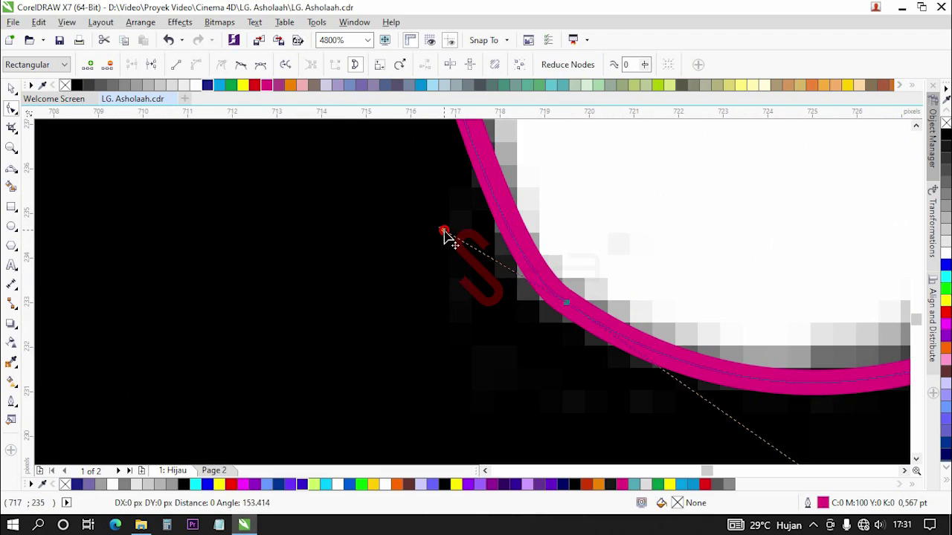
{"action": "scroll", "coordinate": [455, 244], "scroll_direction": "down", "scroll_amount": 1}
{"action": "scroll", "coordinate": [437, 305], "scroll_direction": "up", "scroll_amount": 1}
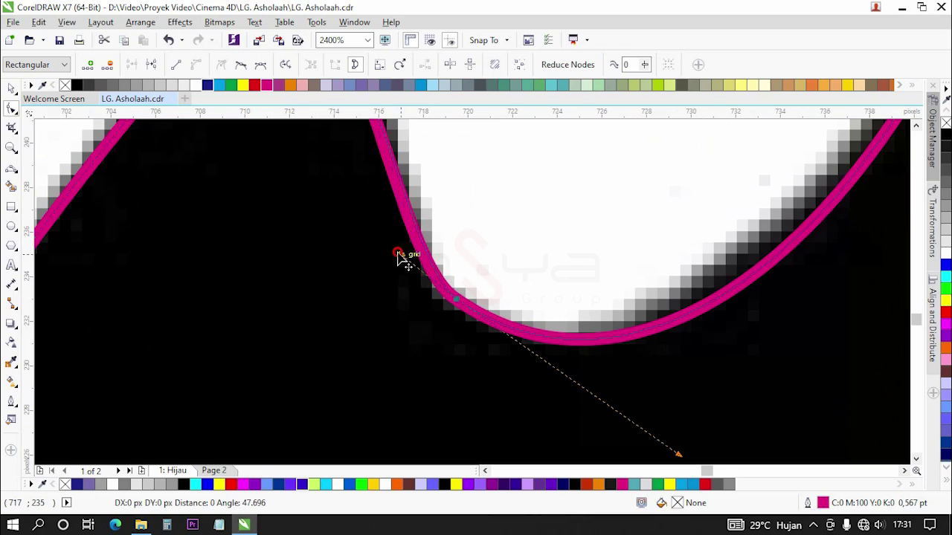
{"action": "scroll", "coordinate": [414, 319], "scroll_direction": "down", "scroll_amount": 1}
{"action": "scroll", "coordinate": [374, 145], "scroll_direction": "up", "scroll_amount": 1}
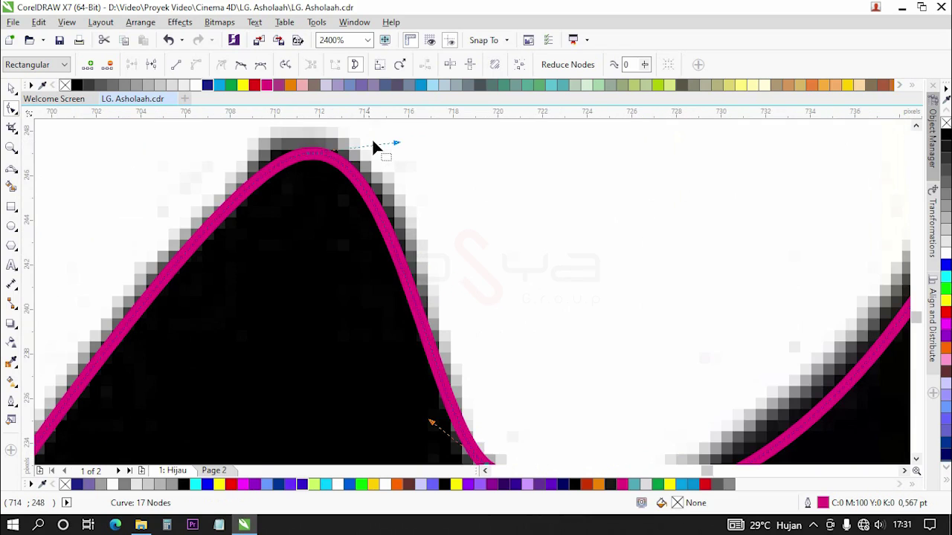
Nudge the inner peak node slightly up and to the right to fit the bitmap tip.
{"action": "scroll", "coordinate": [312, 164], "scroll_direction": "up", "scroll_amount": 1}
{"action": "left_click_drag", "start_coordinate": [314, 165], "coordinate": [325, 153]}
{"action": "scroll", "coordinate": [327, 159], "scroll_direction": "down", "scroll_amount": 3}
{"action": "scroll", "coordinate": [429, 194], "scroll_direction": "down", "scroll_amount": 1}
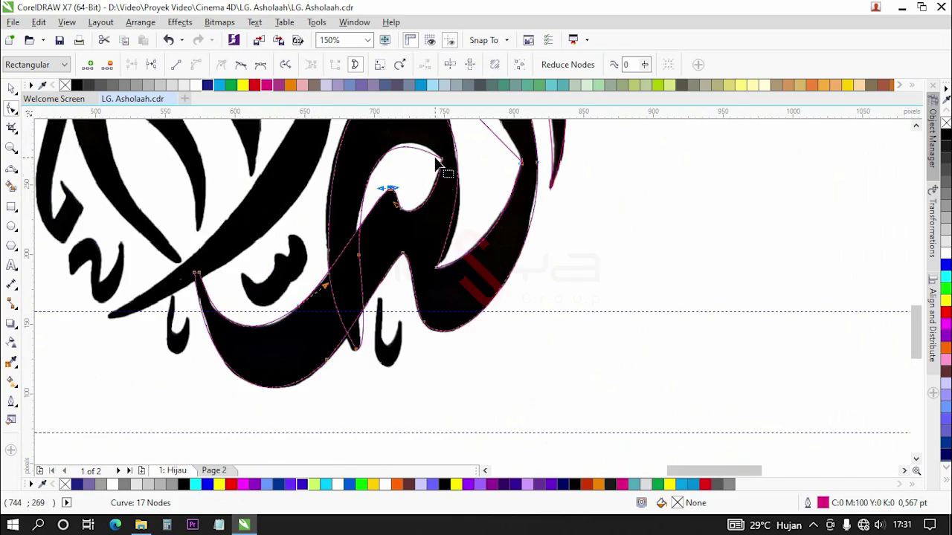
Select the loop opening's right corner node and shorten its lower handle to fit the opening's lower-right edge.
{"action": "scroll", "coordinate": [434, 163], "scroll_direction": "up", "scroll_amount": 2}
{"action": "left_click_drag", "start_coordinate": [491, 191], "coordinate": [445, 155]}
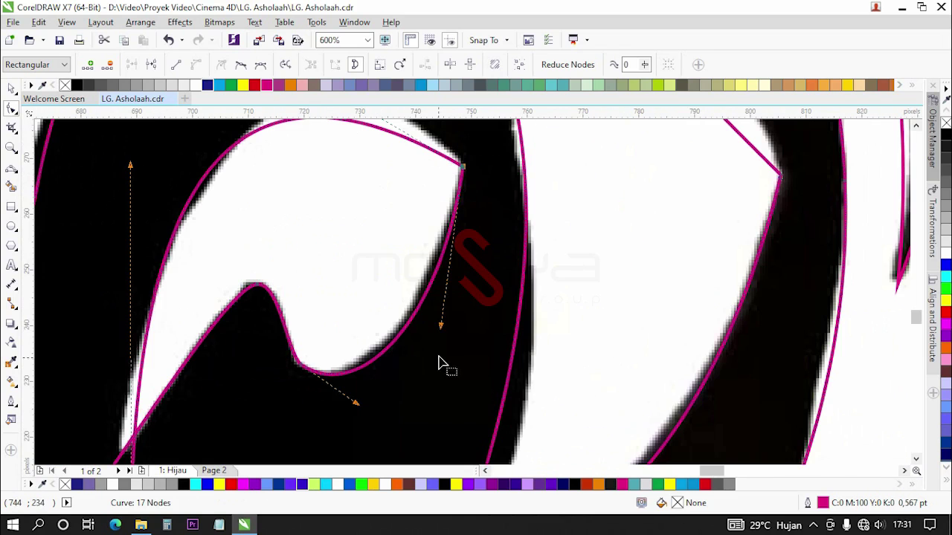
{"action": "left_click_drag", "start_coordinate": [442, 327], "coordinate": [439, 312]}
{"action": "scroll", "coordinate": [439, 312], "scroll_direction": "down", "scroll_amount": 2}
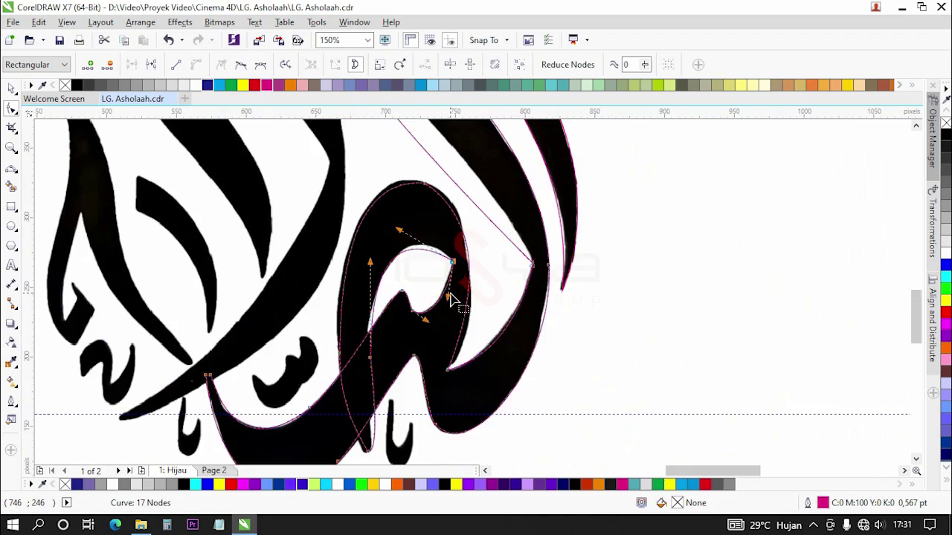
Adjust both control handles of the loop opening's upper segment to match its rounded edge, and select the right corner node.
{"action": "scroll", "coordinate": [422, 237], "scroll_direction": "up", "scroll_amount": 1}
{"action": "left_click_drag", "start_coordinate": [373, 230], "coordinate": [416, 209]}
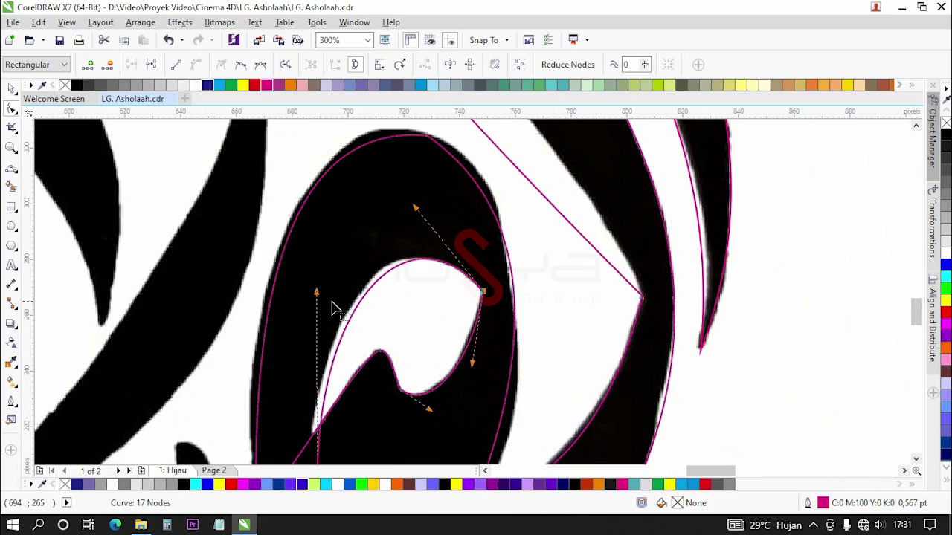
{"action": "left_click_drag", "start_coordinate": [318, 292], "coordinate": [304, 283]}
{"action": "scroll", "coordinate": [459, 272], "scroll_direction": "up", "scroll_amount": 1}
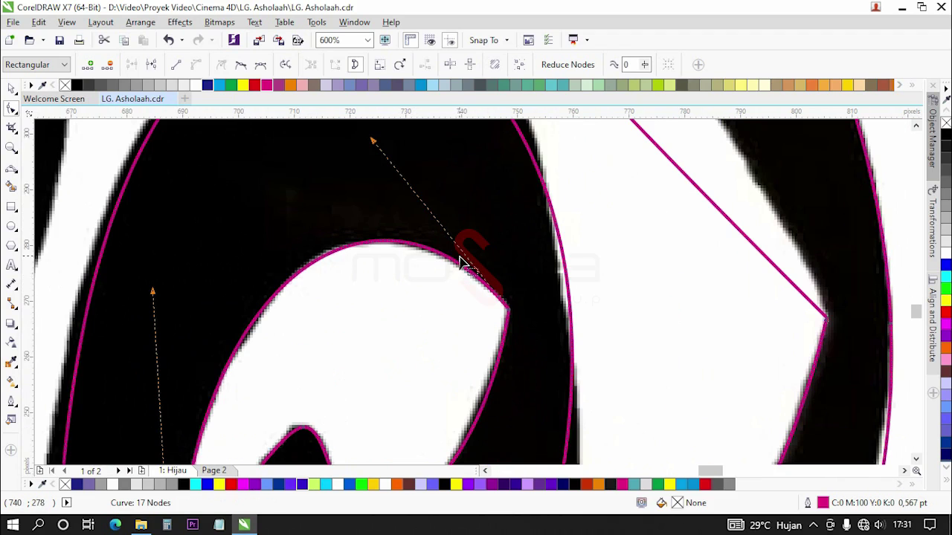
{"action": "scroll", "coordinate": [490, 336], "scroll_direction": "up", "scroll_amount": 1}
{"action": "scroll", "coordinate": [530, 287], "scroll_direction": "up", "scroll_amount": 2}
{"action": "left_click", "coordinate": [508, 292]}
{"action": "scroll", "coordinate": [520, 292], "scroll_direction": "down", "scroll_amount": 4}
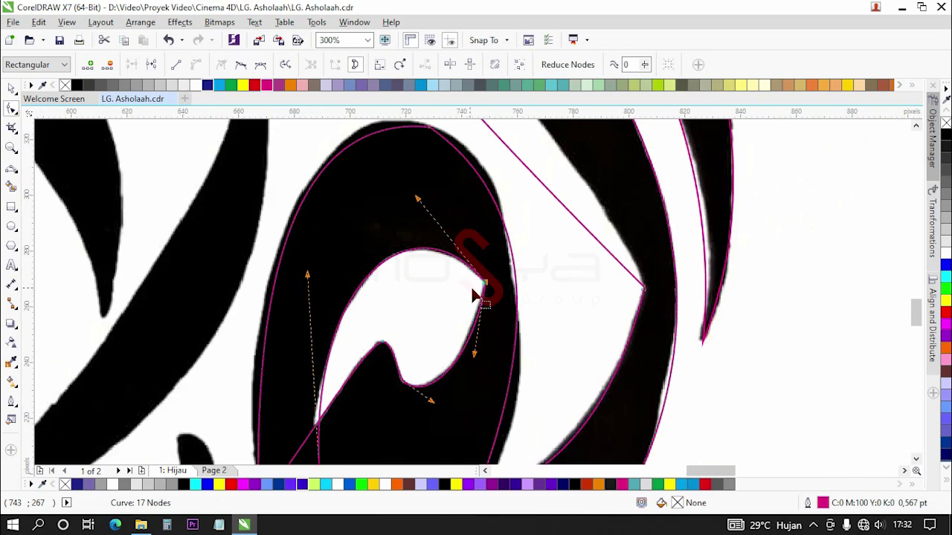
Nudge the middle node on the descending stem's right edge slightly left so the line continues the loop opening's left edge.
{"action": "scroll", "coordinate": [401, 211], "scroll_direction": "down", "scroll_amount": 1}
{"action": "scroll", "coordinate": [364, 348], "scroll_direction": "up", "scroll_amount": 2}
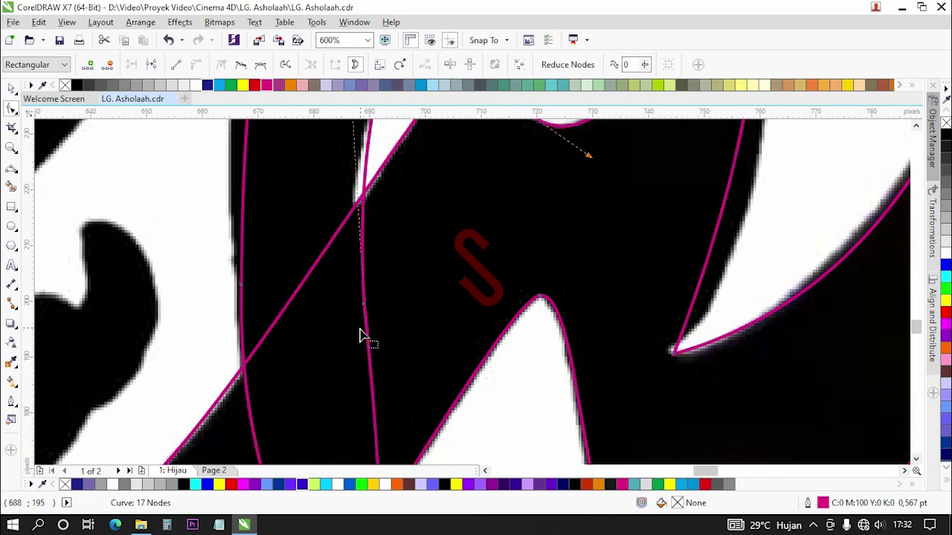
{"action": "left_click_drag", "start_coordinate": [364, 306], "coordinate": [356, 304]}
{"action": "scroll", "coordinate": [399, 297], "scroll_direction": "down", "scroll_amount": 3}
{"action": "scroll", "coordinate": [399, 294], "scroll_direction": "up", "scroll_amount": 2}
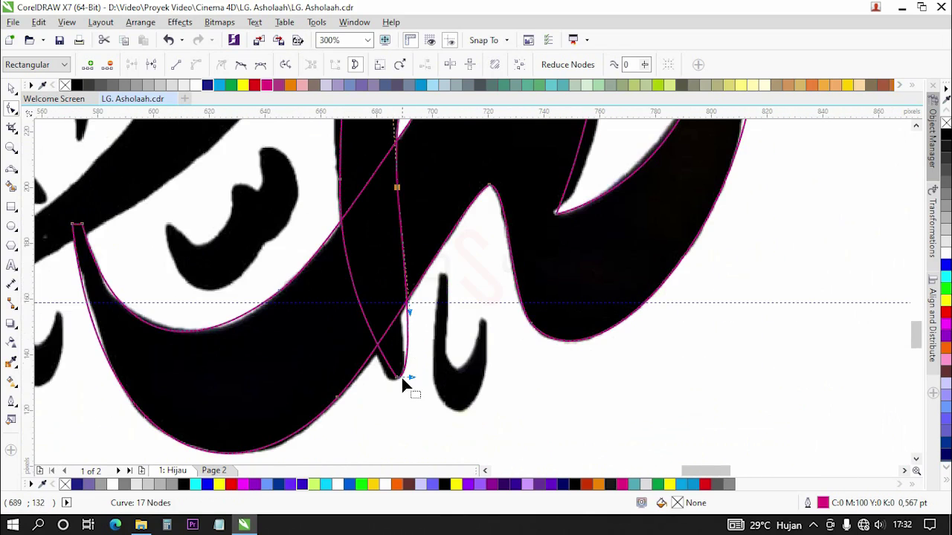
Move the stem's bottom tip node onto the bitmap tip and adjust both its handles to form a smooth rounded end.
{"action": "scroll", "coordinate": [406, 372], "scroll_direction": "up", "scroll_amount": 1}
{"action": "left_click_drag", "start_coordinate": [392, 378], "coordinate": [385, 383]}
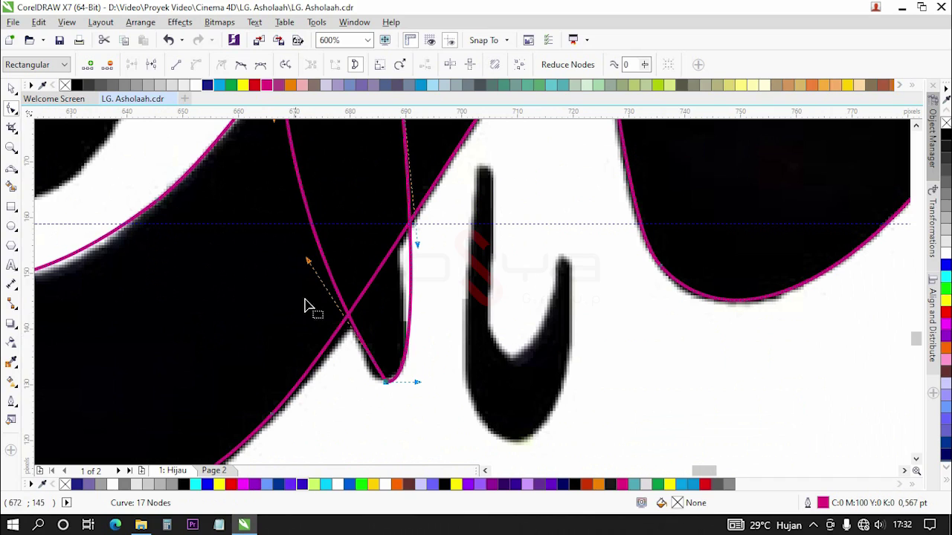
{"action": "left_click_drag", "start_coordinate": [307, 267], "coordinate": [360, 364]}
{"action": "scroll", "coordinate": [380, 384], "scroll_direction": "up", "scroll_amount": 2}
{"action": "left_click_drag", "start_coordinate": [484, 365], "coordinate": [483, 374]}
{"action": "left_click_drag", "start_coordinate": [206, 332], "coordinate": [216, 353]}
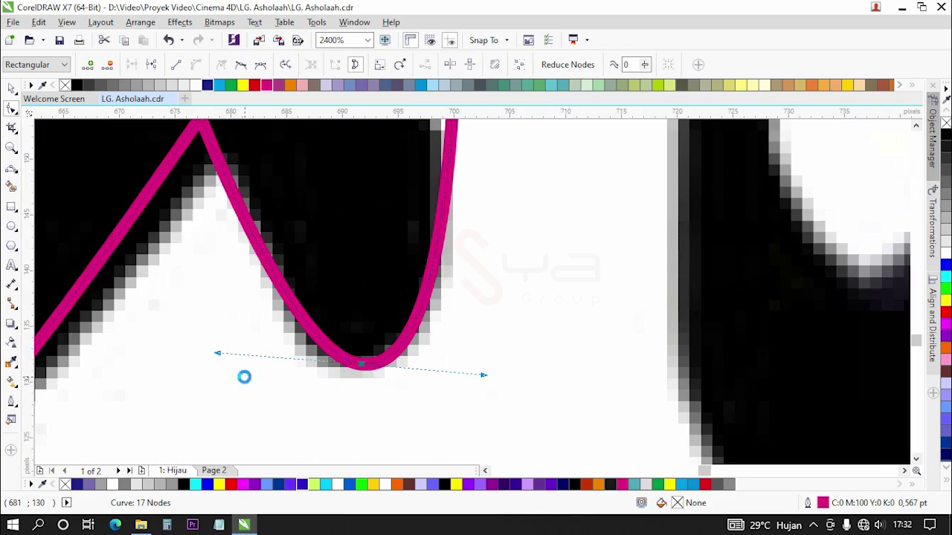
Pull the stem's right edge left just above the rounded tip so it follows the bitmap edge.
{"action": "scroll", "coordinate": [253, 372], "scroll_direction": "down", "scroll_amount": 2}
{"action": "scroll", "coordinate": [298, 253], "scroll_direction": "up", "scroll_amount": 1}
{"action": "scroll", "coordinate": [298, 271], "scroll_direction": "down", "scroll_amount": 2}
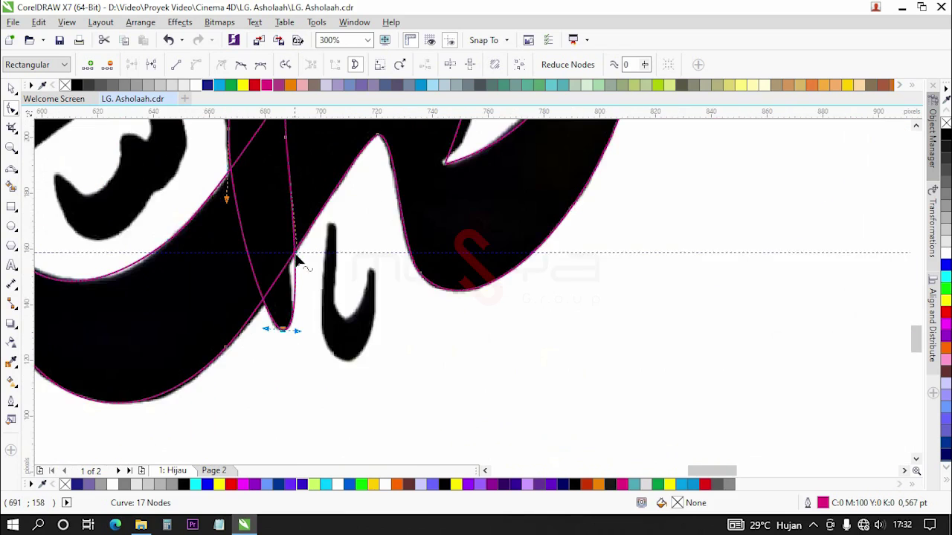
{"action": "scroll", "coordinate": [295, 260], "scroll_direction": "up", "scroll_amount": 2}
{"action": "left_click_drag", "start_coordinate": [310, 295], "coordinate": [279, 296]}
{"action": "scroll", "coordinate": [317, 289], "scroll_direction": "down", "scroll_amount": 1}
{"action": "scroll", "coordinate": [317, 288], "scroll_direction": "down", "scroll_amount": 2}
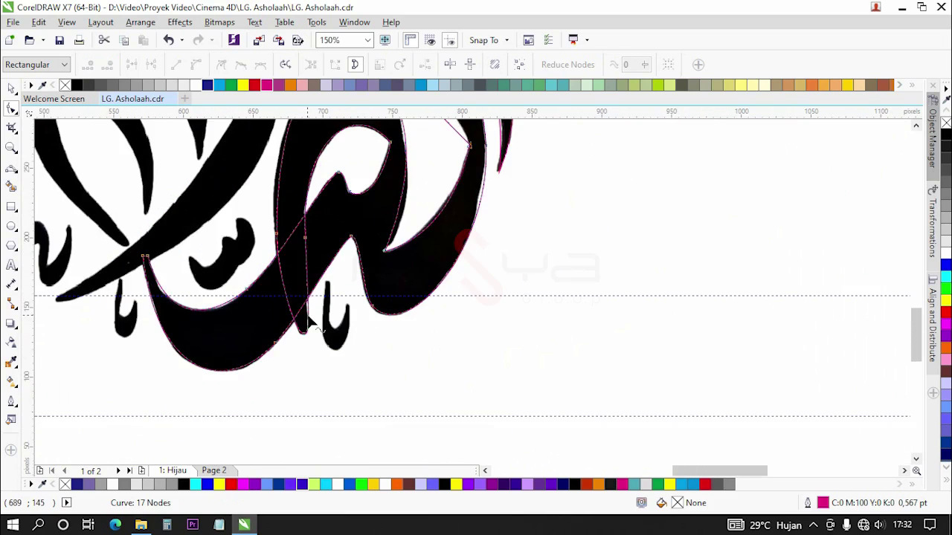
{"action": "scroll", "coordinate": [305, 229], "scroll_direction": "up", "scroll_amount": 2}
{"action": "scroll", "coordinate": [312, 239], "scroll_direction": "down", "scroll_amount": 1}
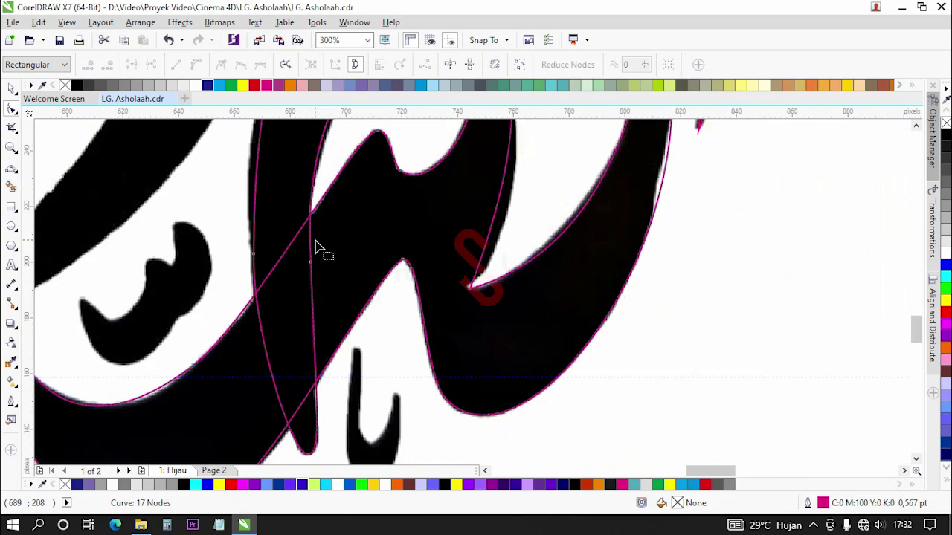
Select the node on the loop's left outer edge and move it slightly up and left onto the bitmap edge.
{"action": "left_click", "coordinate": [295, 327]}
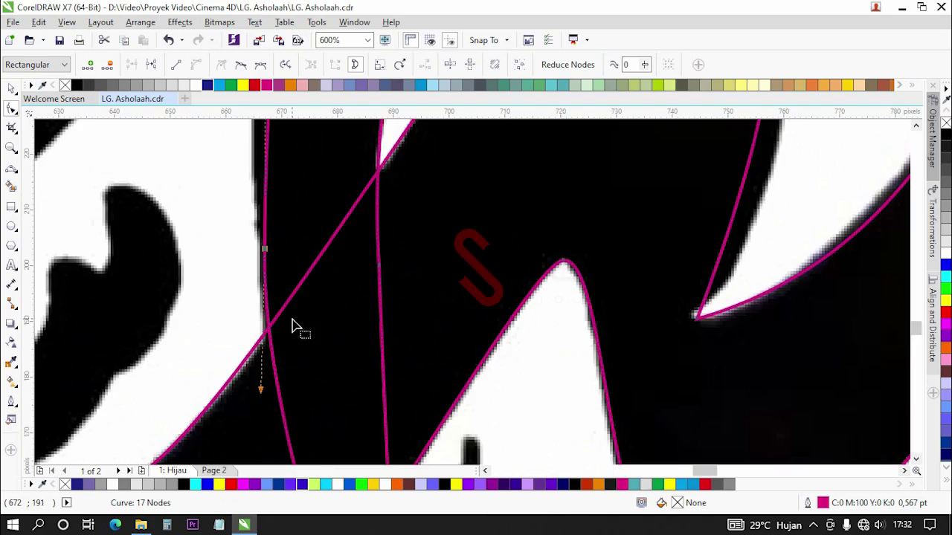
{"action": "scroll", "coordinate": [293, 323], "scroll_direction": "down", "scroll_amount": 5}
{"action": "scroll", "coordinate": [283, 268], "scroll_direction": "up", "scroll_amount": 2}
{"action": "mouse_move", "coordinate": [301, 256]}
{"action": "left_mouse_down"}
{"action": "mouse_move", "coordinate": [298, 240]}
{"action": "mouse_move", "coordinate": [291, 247]}
{"action": "left_mouse_up"}
{"action": "scroll", "coordinate": [305, 364], "scroll_direction": "up", "scroll_amount": 6}
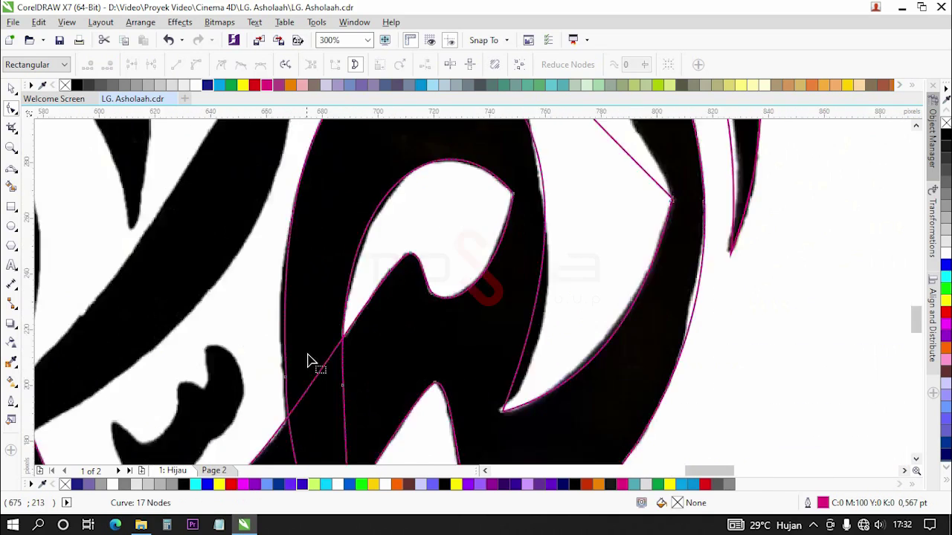
Delete the node on the loop's left outer edge.
{"action": "left_click_drag", "start_coordinate": [231, 329], "coordinate": [290, 388]}
{"action": "key", "text": "Delete"}
{"action": "scroll", "coordinate": [271, 387], "scroll_direction": "down", "scroll_amount": 6}
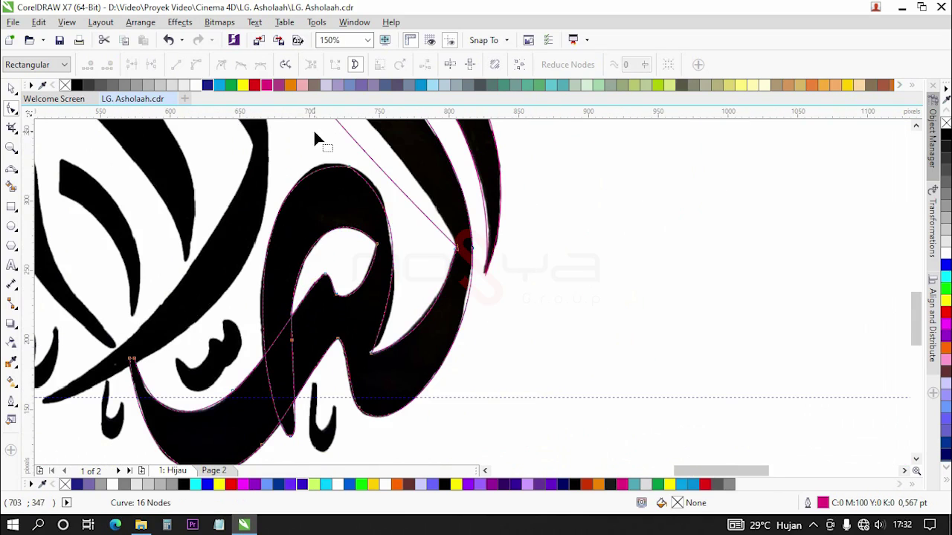
Select the loop's top node and raise both its handles to fit the arch's rounded top.
{"action": "scroll", "coordinate": [315, 134], "scroll_direction": "up", "scroll_amount": 2}
{"action": "left_click", "coordinate": [416, 245]}
{"action": "scroll", "coordinate": [434, 210], "scroll_direction": "up", "scroll_amount": 2}
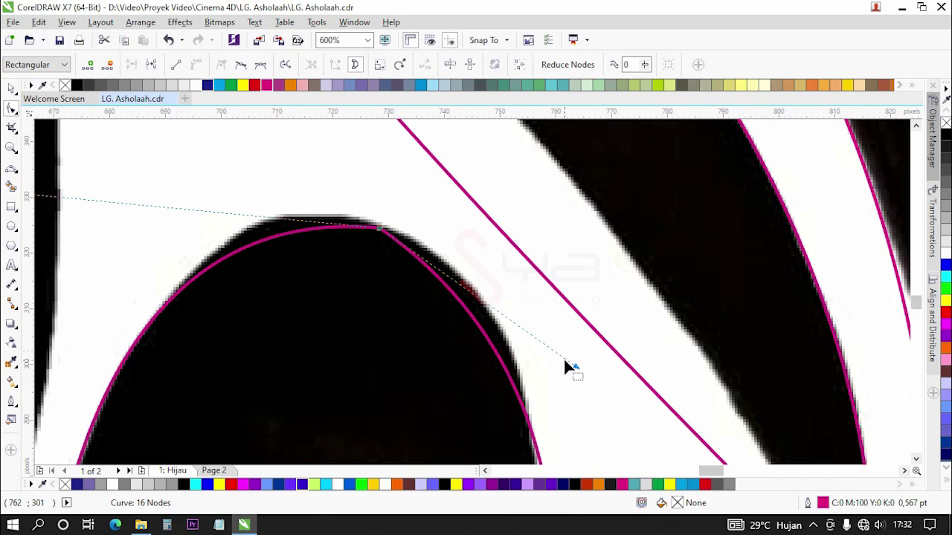
{"action": "left_click_drag", "start_coordinate": [575, 370], "coordinate": [559, 275]}
{"action": "scroll", "coordinate": [428, 270], "scroll_direction": "down", "scroll_amount": 1}
{"action": "left_click_drag", "start_coordinate": [154, 224], "coordinate": [178, 187]}
{"action": "scroll", "coordinate": [273, 225], "scroll_direction": "down", "scroll_amount": 1}
{"action": "scroll", "coordinate": [253, 413], "scroll_direction": "down", "scroll_amount": 1}
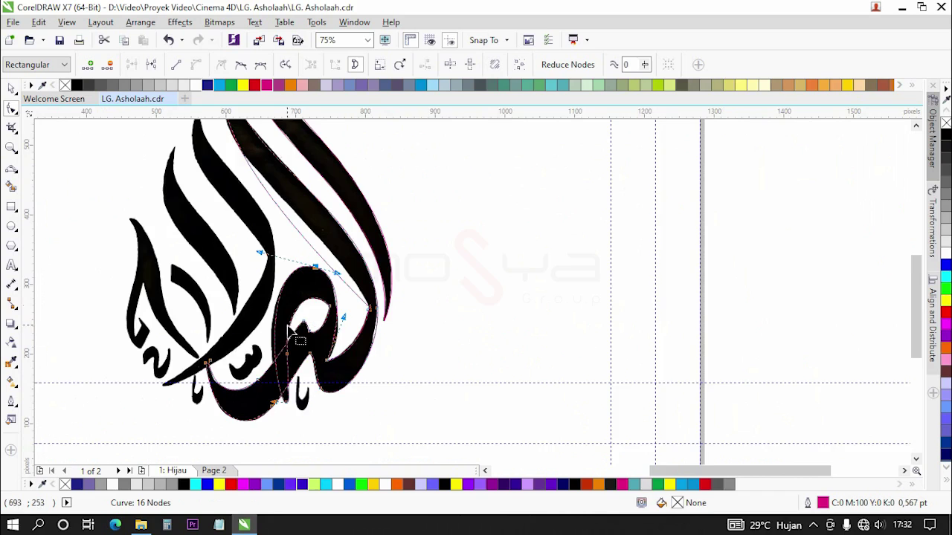
Add a node on the loop's left outer edge, move it onto the bitmap edge, and adjust its lower handle to fit the stem.
{"action": "scroll", "coordinate": [255, 398], "scroll_direction": "up", "scroll_amount": 2}
{"action": "double_click", "coordinate": [341, 253]}
{"action": "left_click_drag", "start_coordinate": [340, 254], "coordinate": [333, 254]}
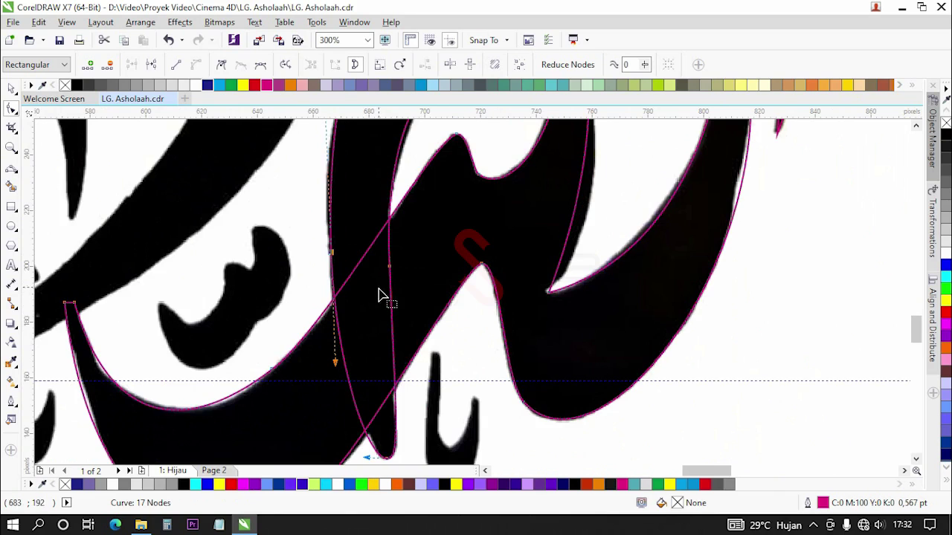
{"action": "scroll", "coordinate": [374, 375], "scroll_direction": "down", "scroll_amount": 1}
{"action": "scroll", "coordinate": [370, 365], "scroll_direction": "up", "scroll_amount": 1}
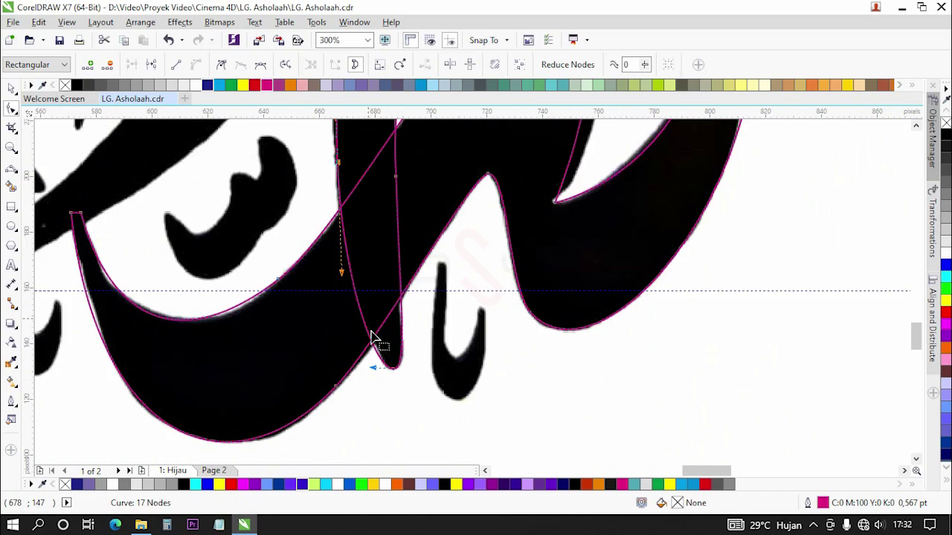
{"action": "left_click_drag", "start_coordinate": [342, 272], "coordinate": [347, 278]}
{"action": "scroll", "coordinate": [330, 315], "scroll_direction": "down", "scroll_amount": 3}
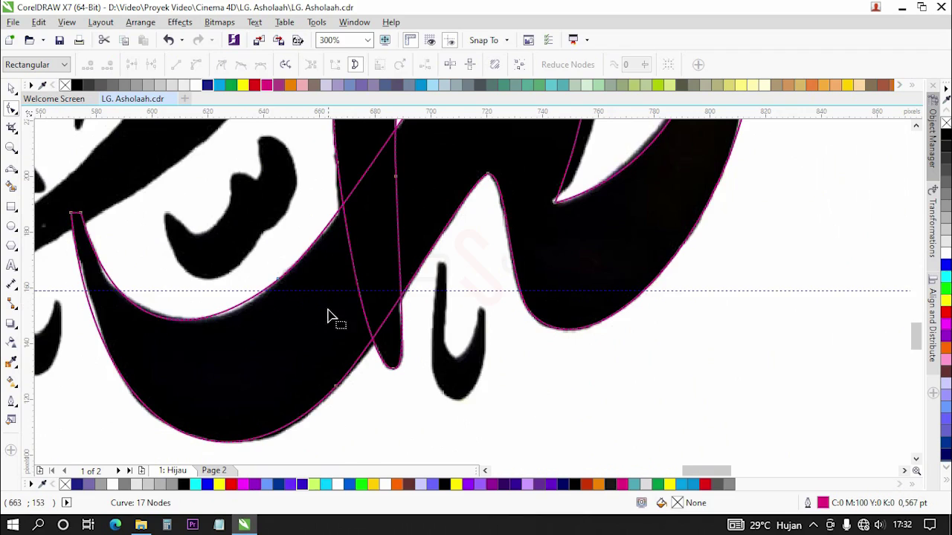
Shorten the loop top node's left handle slightly so the arch's upper-left curve follows the bitmap.
{"action": "scroll", "coordinate": [362, 219], "scroll_direction": "up", "scroll_amount": 3}
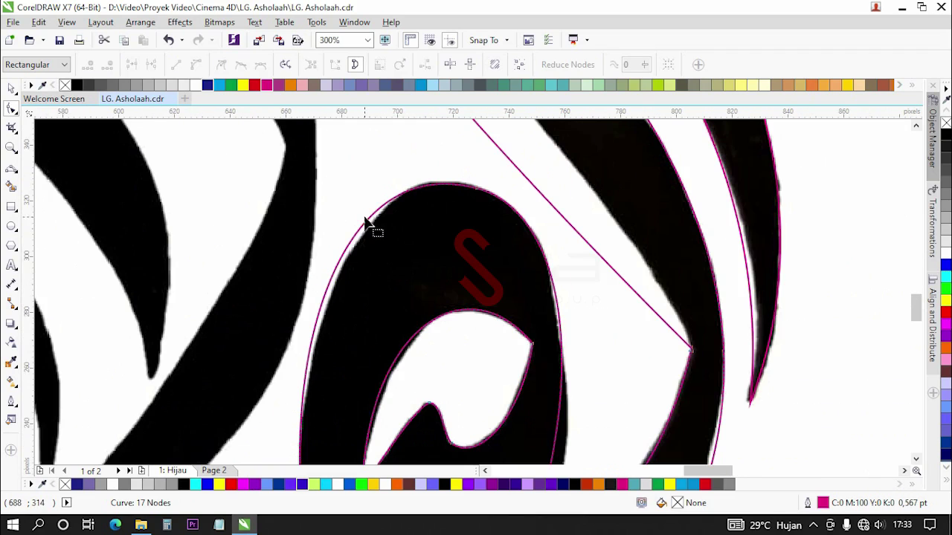
{"action": "left_click", "coordinate": [476, 187]}
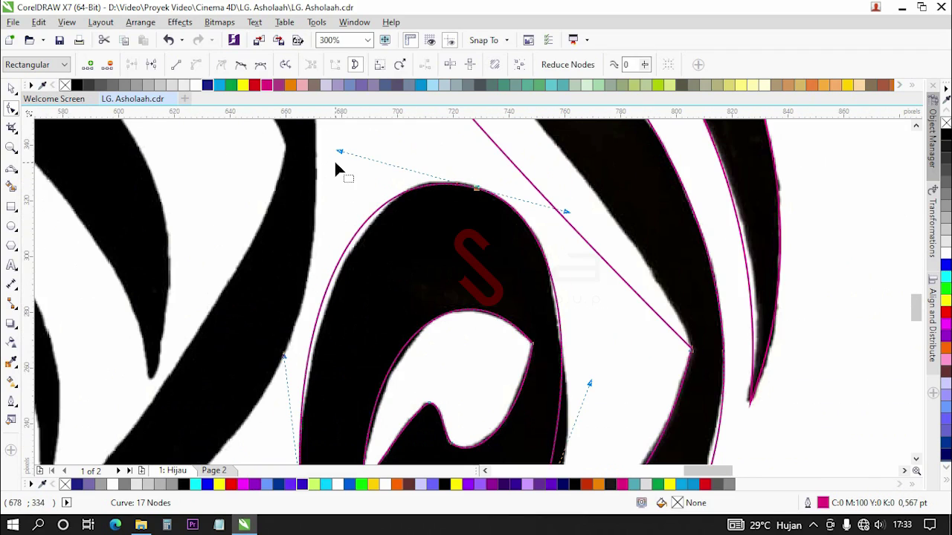
{"action": "left_click_drag", "start_coordinate": [339, 152], "coordinate": [347, 153]}
{"action": "left_click", "coordinate": [480, 196]}
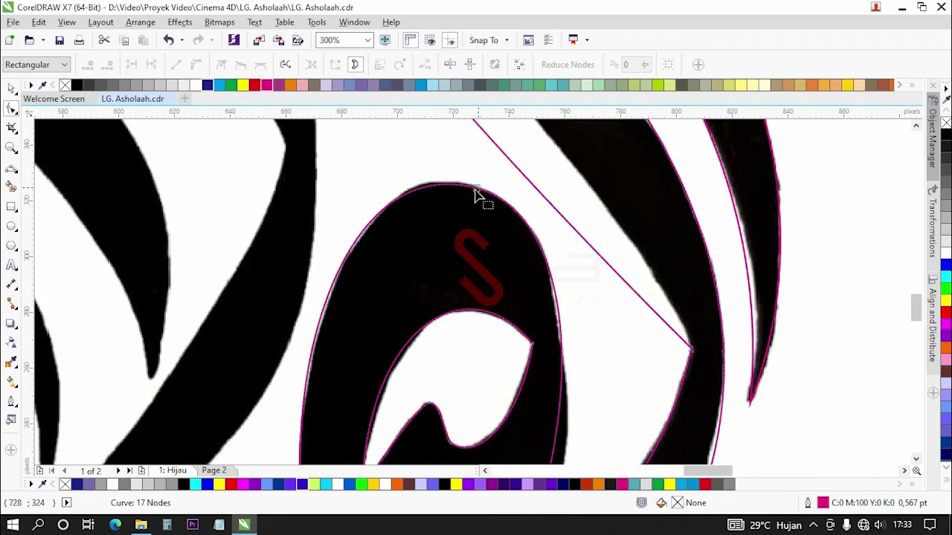
{"action": "scroll", "coordinate": [468, 179], "scroll_direction": "up", "scroll_amount": 2}
{"action": "scroll", "coordinate": [469, 178], "scroll_direction": "up", "scroll_amount": 2}
{"action": "scroll", "coordinate": [401, 160], "scroll_direction": "down", "scroll_amount": 5}
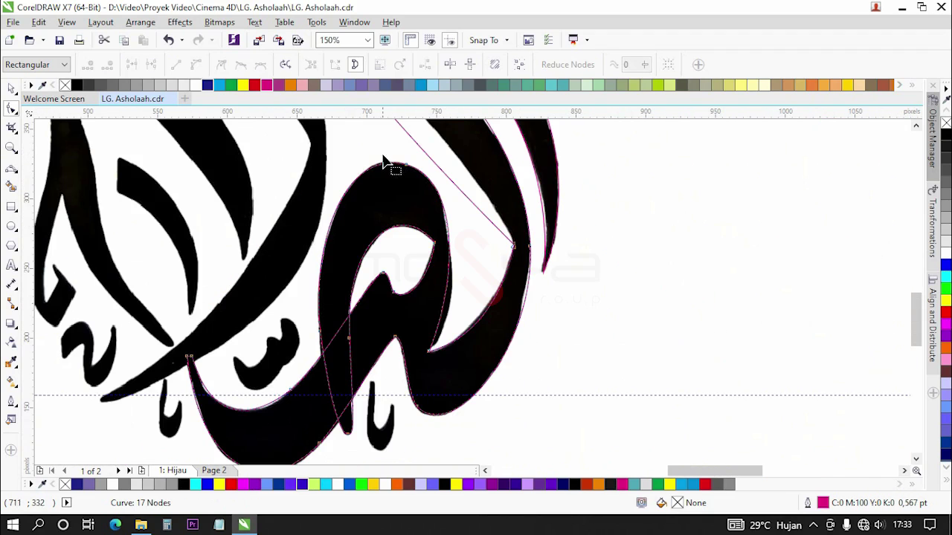
Adjust the handles at both ends of the loop's right outer edge, at the inner corner node and the top node, to match its bulge.
{"action": "left_click", "coordinate": [415, 334]}
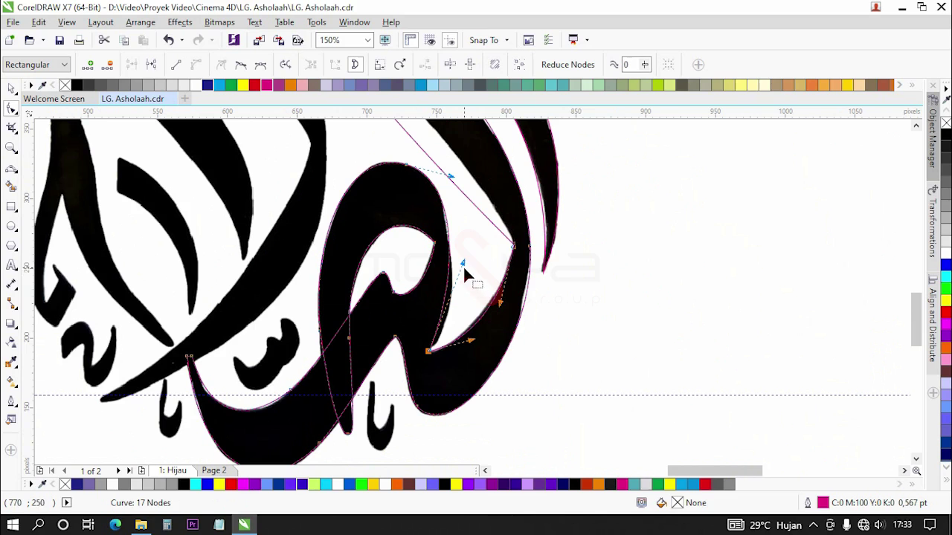
{"action": "left_click_drag", "start_coordinate": [462, 266], "coordinate": [473, 307]}
{"action": "scroll", "coordinate": [436, 187], "scroll_direction": "up", "scroll_amount": 2}
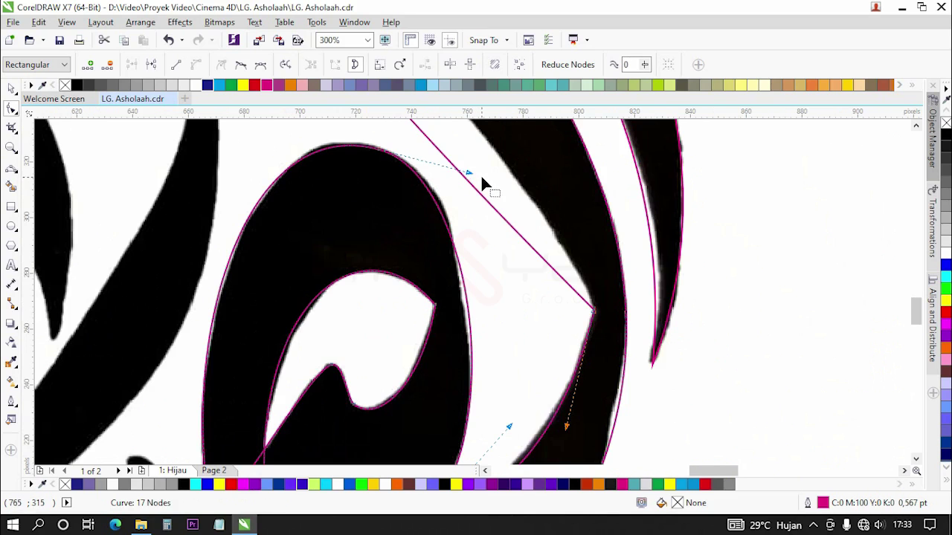
{"action": "left_click_drag", "start_coordinate": [469, 174], "coordinate": [469, 157]}
{"action": "scroll", "coordinate": [448, 183], "scroll_direction": "down", "scroll_amount": 2}
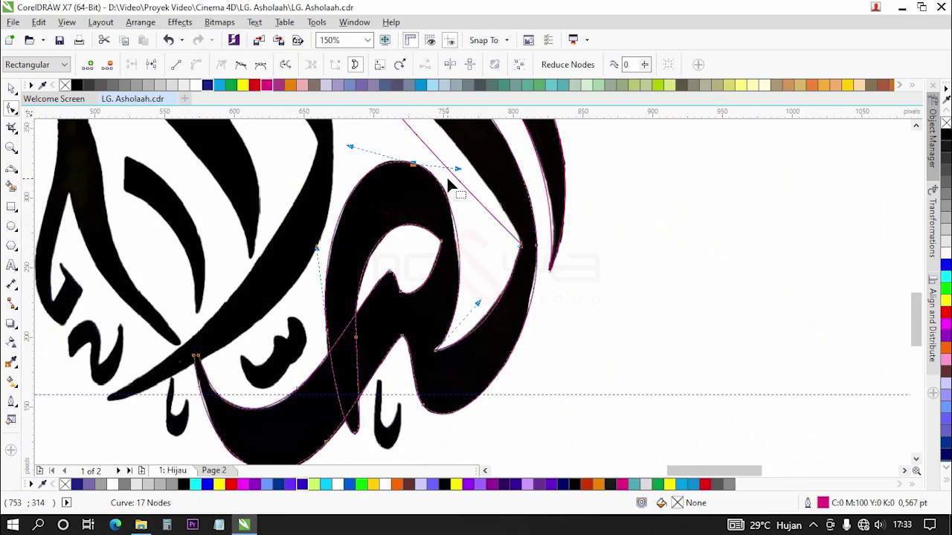
Lengthen the lower-left handle of the second tall stroke's top tip node slightly to fit the stroke's left edge.
{"action": "scroll", "coordinate": [464, 217], "scroll_direction": "down", "scroll_amount": 2}
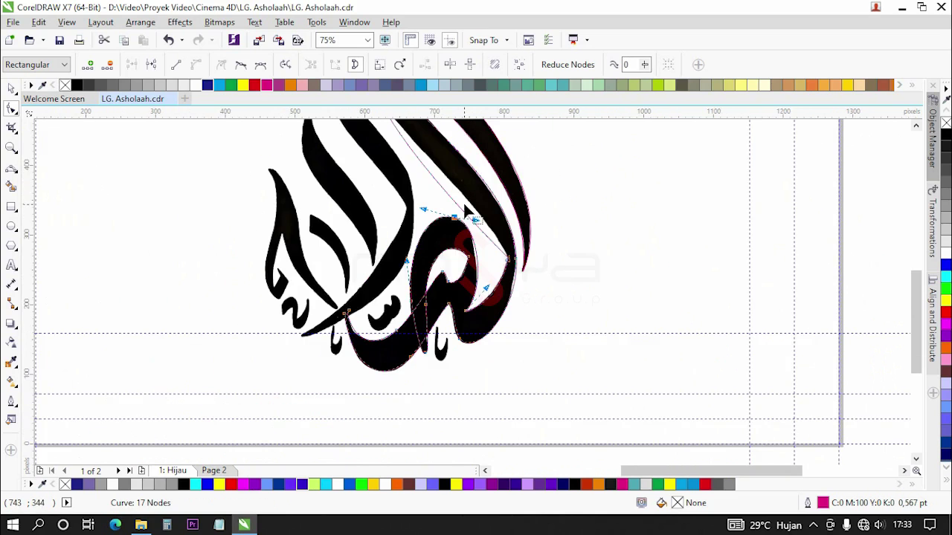
{"action": "scroll", "coordinate": [463, 216], "scroll_direction": "down", "scroll_amount": 4}
{"action": "scroll", "coordinate": [463, 263], "scroll_direction": "up", "scroll_amount": 6}
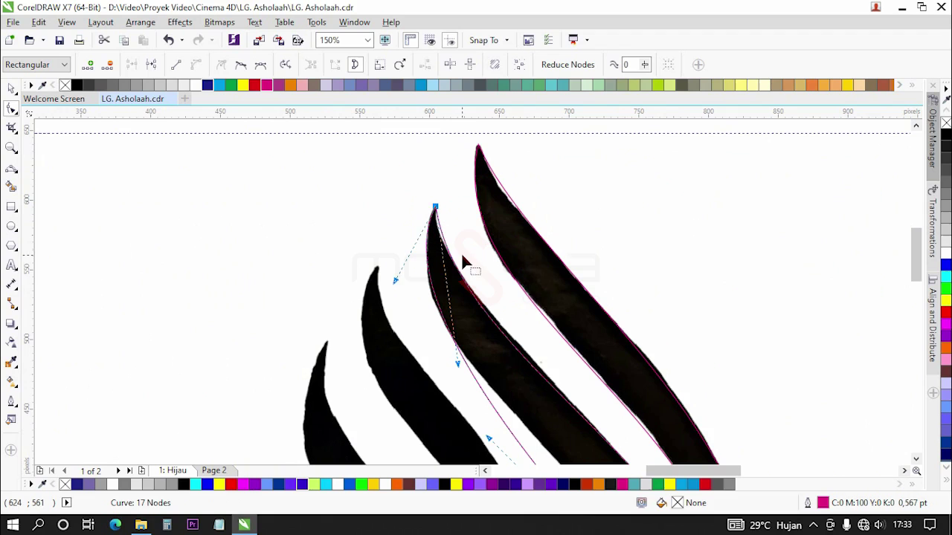
{"action": "left_click_drag", "start_coordinate": [394, 281], "coordinate": [393, 292]}
{"action": "scroll", "coordinate": [420, 236], "scroll_direction": "down", "scroll_amount": 2}
{"action": "scroll", "coordinate": [420, 236], "scroll_direction": "down", "scroll_amount": 4}
{"action": "scroll", "coordinate": [490, 342], "scroll_direction": "up", "scroll_amount": 4}
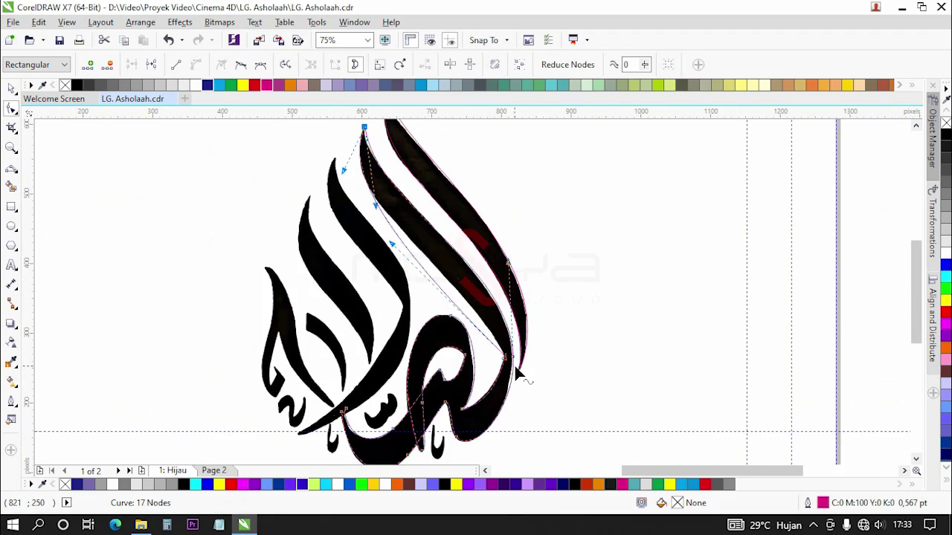
{"action": "scroll", "coordinate": [514, 364], "scroll_direction": "up", "scroll_amount": 2}
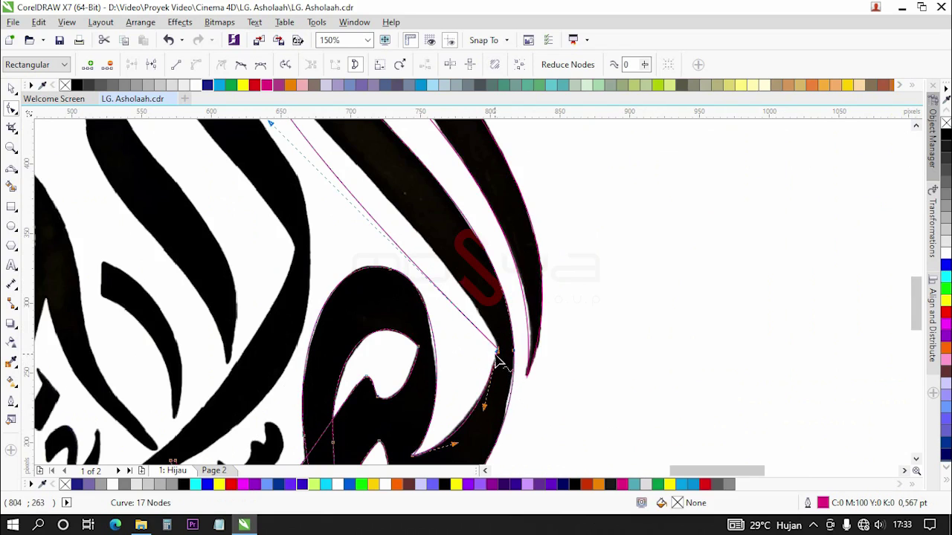
{"action": "left_click_drag", "start_coordinate": [502, 359], "coordinate": [498, 337]}
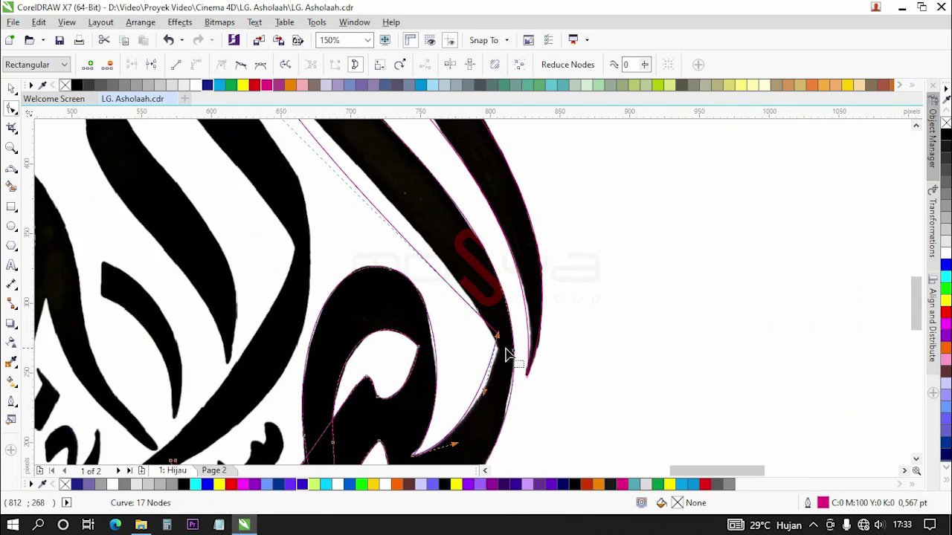
{"action": "key", "text": "ctrl+z"}
Reshape the second tall stroke's left edge by shortening the corner node's upper handle and extending the tip node's handle.
{"action": "scroll", "coordinate": [489, 353], "scroll_direction": "down", "scroll_amount": 2}
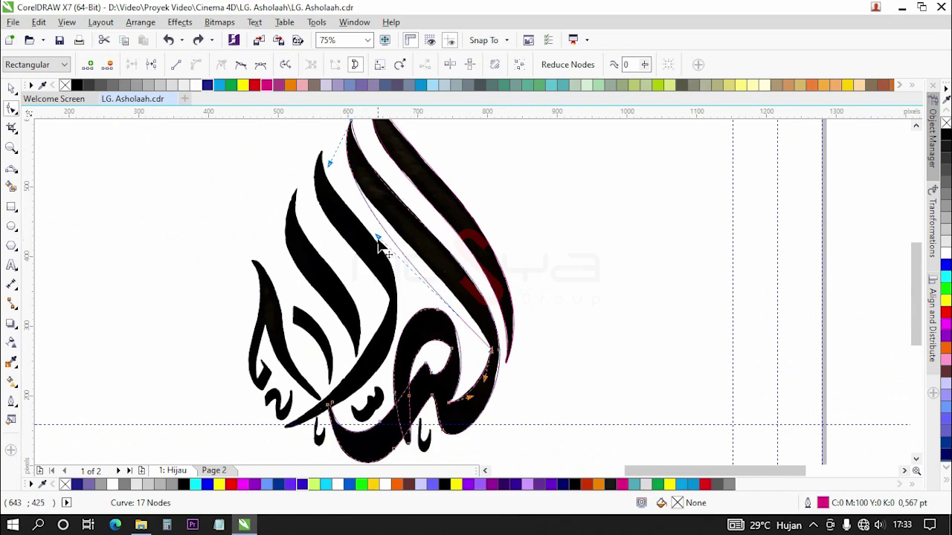
{"action": "left_click_drag", "start_coordinate": [379, 238], "coordinate": [482, 315]}
{"action": "left_click_drag", "start_coordinate": [332, 173], "coordinate": [319, 197]}
{"action": "scroll", "coordinate": [442, 268], "scroll_direction": "up", "scroll_amount": 2}
{"action": "left_click_drag", "start_coordinate": [500, 328], "coordinate": [471, 256]}
{"action": "scroll", "coordinate": [471, 256], "scroll_direction": "down", "scroll_amount": 3}
{"action": "scroll", "coordinate": [404, 256], "scroll_direction": "up", "scroll_amount": 1}
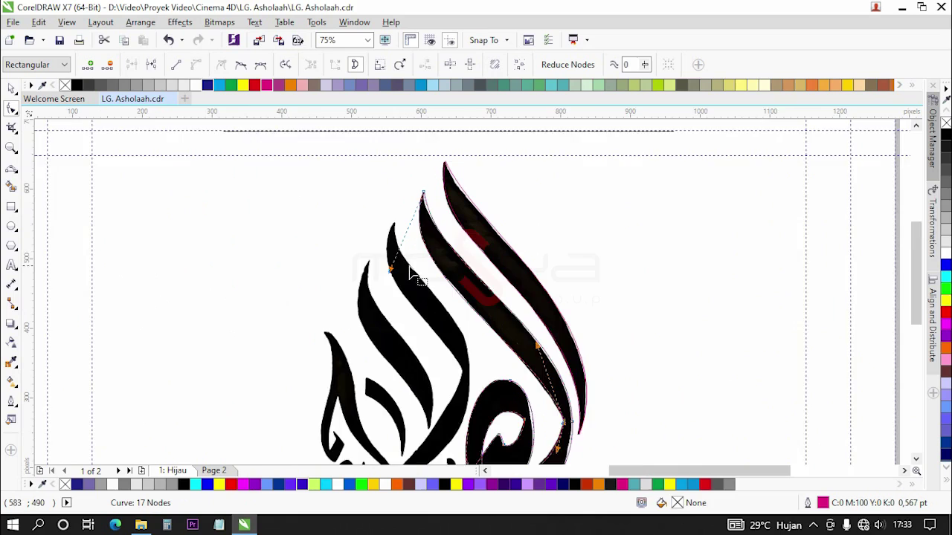
Fine-tune the second tall stroke's tip handle against the left edge, deselect the nodes, and save the drawing.
{"action": "scroll", "coordinate": [404, 256], "scroll_direction": "up", "scroll_amount": 1}
{"action": "left_click_drag", "start_coordinate": [372, 276], "coordinate": [375, 271]}
{"action": "scroll", "coordinate": [411, 258], "scroll_direction": "down", "scroll_amount": 1}
{"action": "left_click", "coordinate": [461, 246]}
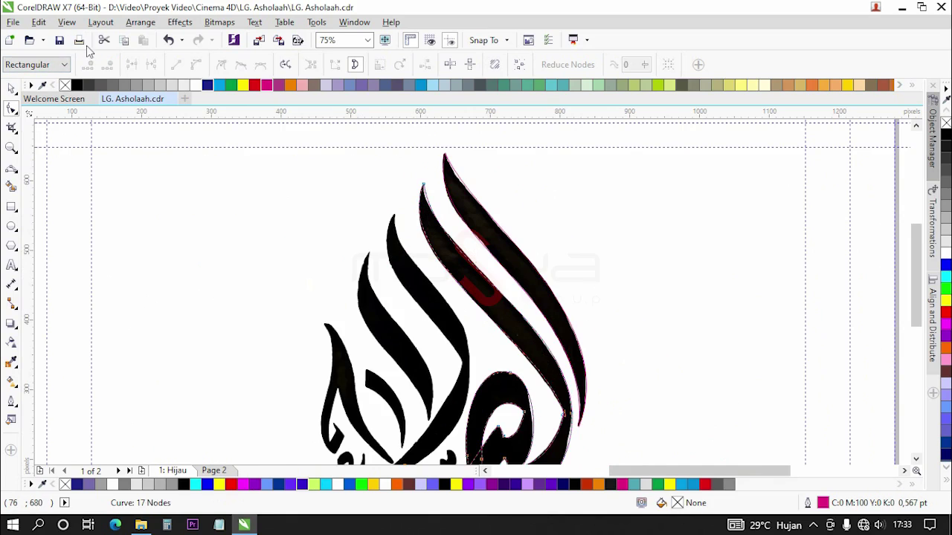
Trace the third tall stroke's right edge from top tip to bend with a 3-point curve and give it a magenta outline.
{"action": "scroll", "coordinate": [484, 195], "scroll_direction": "down", "scroll_amount": 1}
{"action": "scroll", "coordinate": [469, 265], "scroll_direction": "down", "scroll_amount": 1}
{"action": "scroll", "coordinate": [471, 315], "scroll_direction": "up", "scroll_amount": 3}
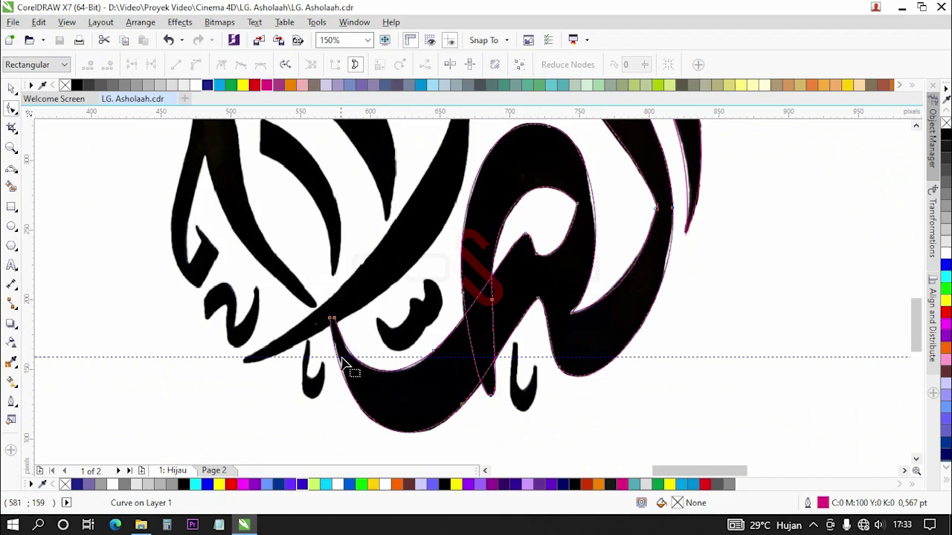
{"action": "scroll", "coordinate": [349, 367], "scroll_direction": "down", "scroll_amount": 1}
{"action": "scroll", "coordinate": [368, 320], "scroll_direction": "down", "scroll_amount": 1}
{"action": "scroll", "coordinate": [358, 276], "scroll_direction": "up", "scroll_amount": 1}
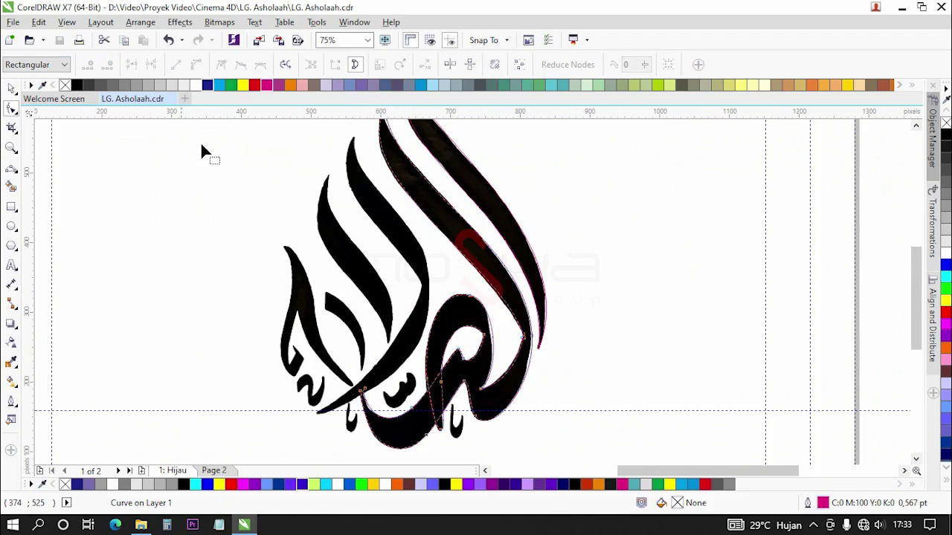
{"action": "left_click", "coordinate": [11, 167]}
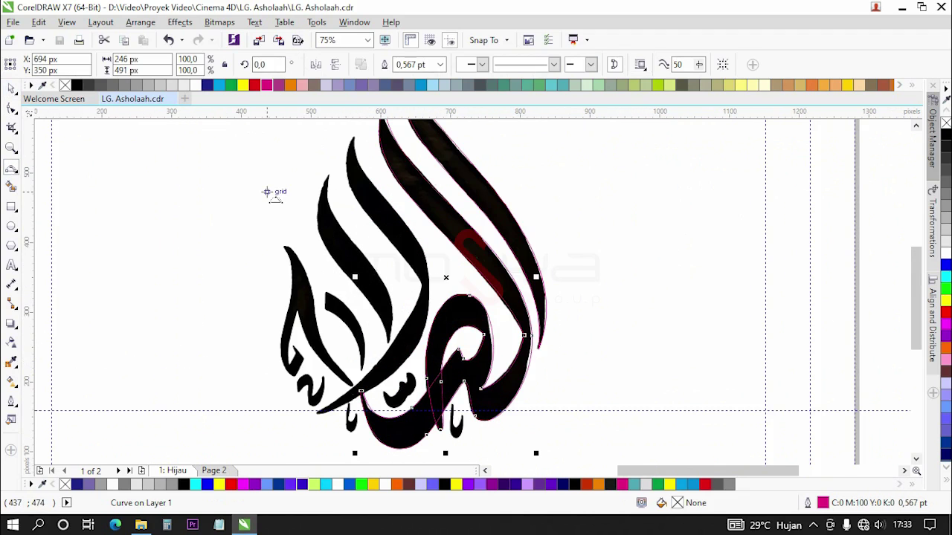
{"action": "key", "text": "Escape"}
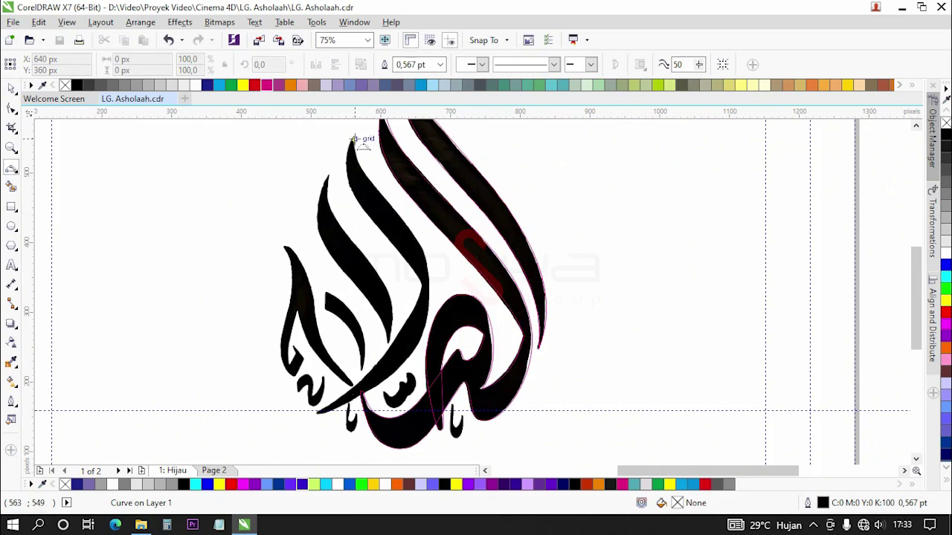
{"action": "mouse_move", "coordinate": [354, 136]}
{"action": "left_mouse_down"}
{"action": "mouse_move", "coordinate": [424, 253]}
{"action": "mouse_move", "coordinate": [372, 187]}
{"action": "left_mouse_up"}
{"action": "right_click", "coordinate": [271, 85]}
{"action": "left_click", "coordinate": [423, 254]}
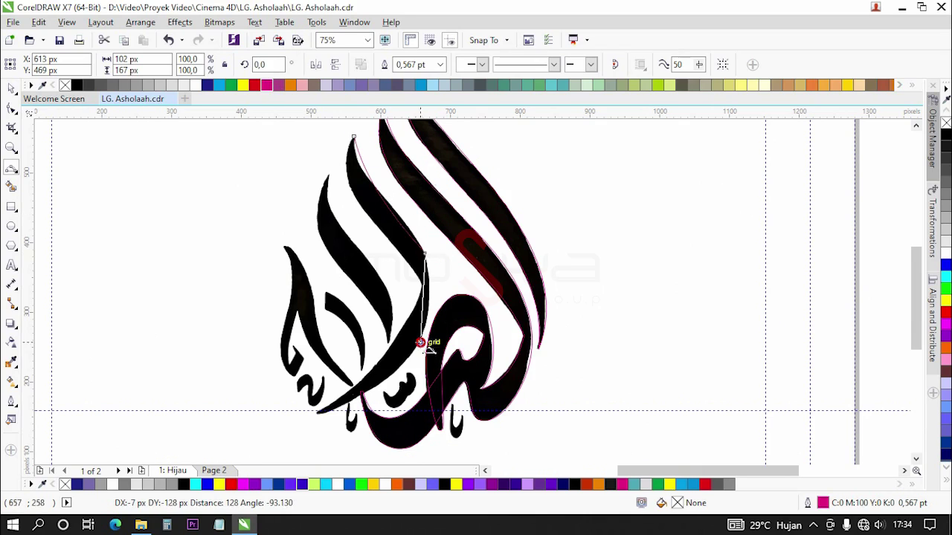
Continue the 3-point curves down to the lower-left tip and back through the inner corner, closing the third stroke's outline at its top tip.
{"action": "left_click", "coordinate": [315, 414]}
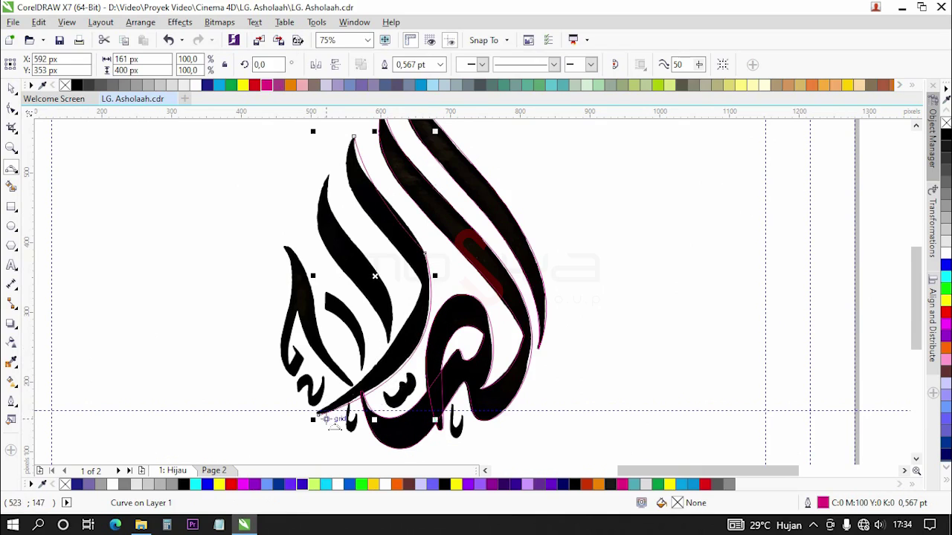
{"action": "left_click", "coordinate": [319, 413]}
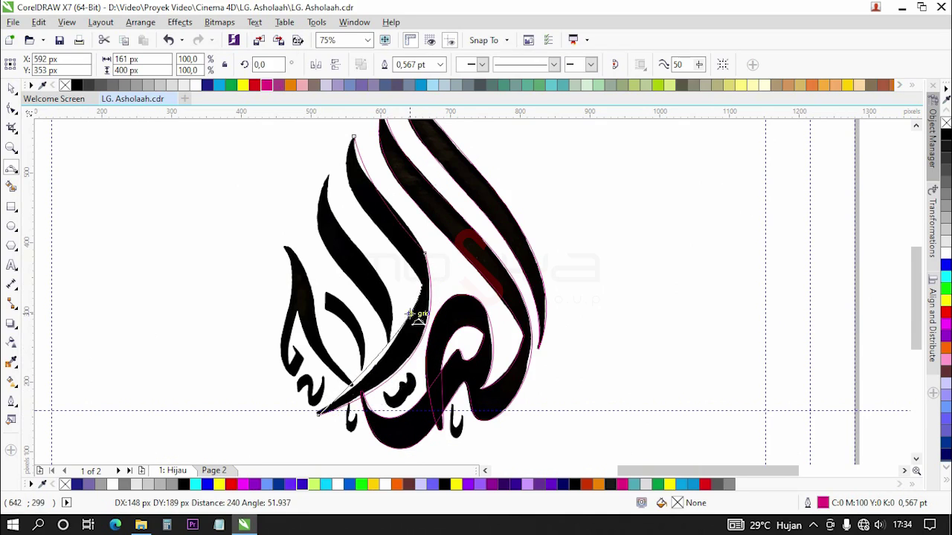
{"action": "left_click", "coordinate": [421, 284]}
{"action": "left_click", "coordinate": [421, 283]}
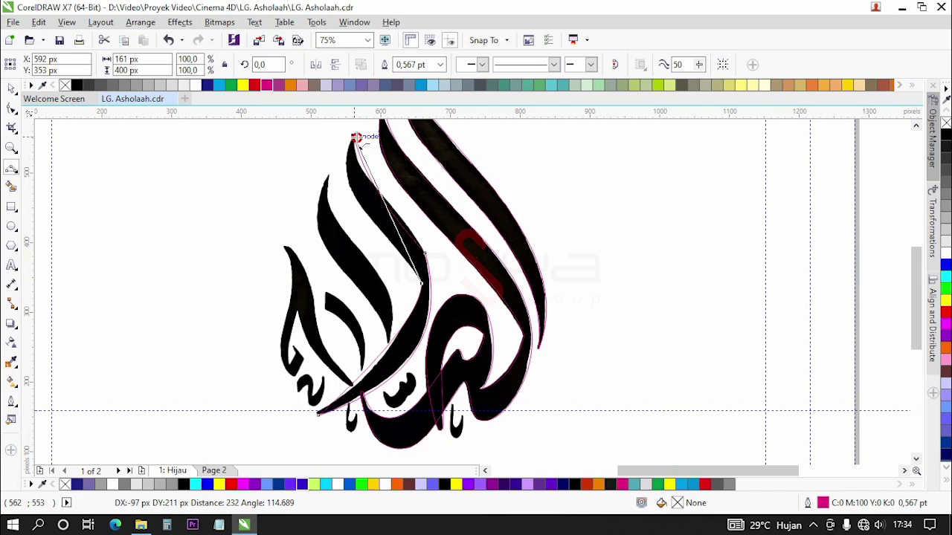
{"action": "left_click", "coordinate": [354, 138]}
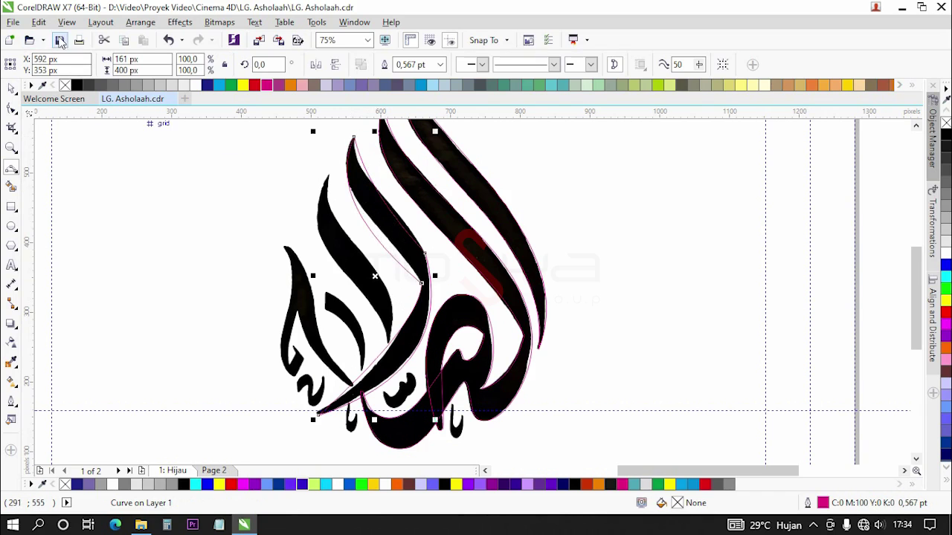
Adjust both handles of the third stroke's top tip node to follow the left and right edges of the tip.
{"action": "left_click", "coordinate": [12, 108]}
{"action": "scroll", "coordinate": [359, 146], "scroll_direction": "up", "scroll_amount": 7}
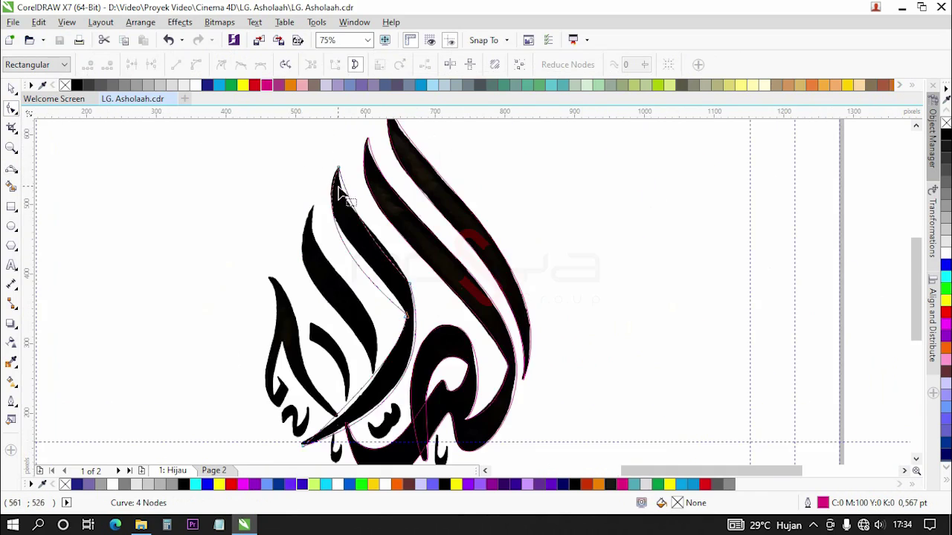
{"action": "left_click_drag", "start_coordinate": [353, 190], "coordinate": [365, 167]}
{"action": "scroll", "coordinate": [324, 269], "scroll_direction": "down", "scroll_amount": 4}
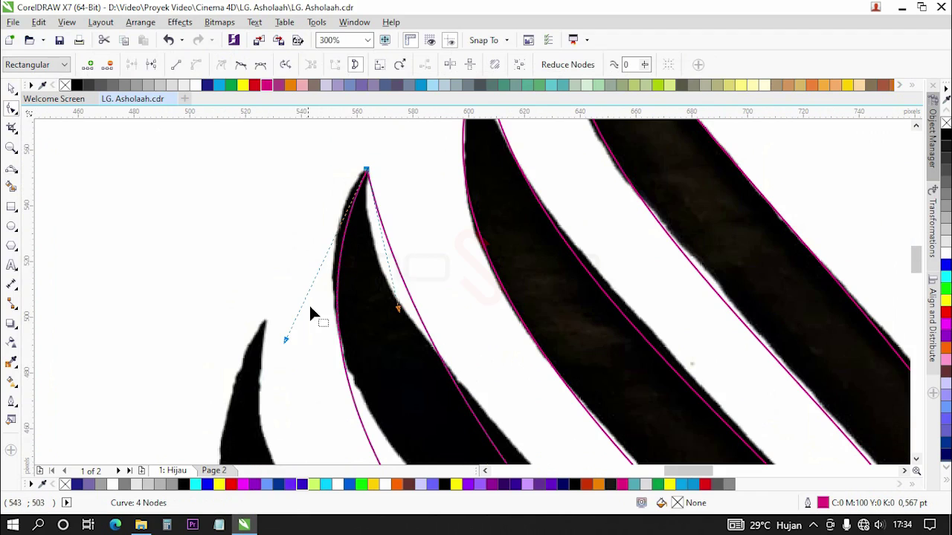
{"action": "left_click_drag", "start_coordinate": [285, 340], "coordinate": [271, 283]}
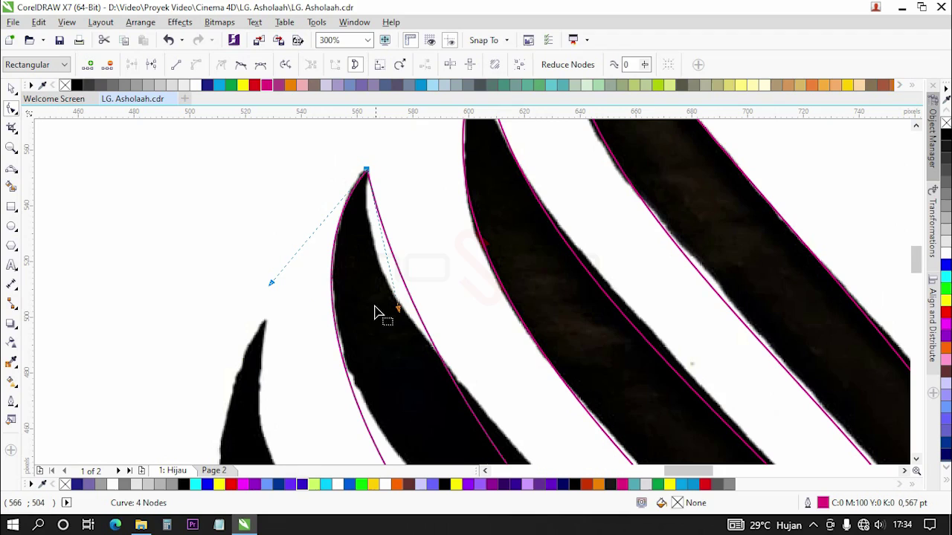
{"action": "left_click_drag", "start_coordinate": [399, 314], "coordinate": [445, 340]}
Refine the node at the third stroke's right-hand bend and its upper handle to fit the right edge.
{"action": "scroll", "coordinate": [402, 297], "scroll_direction": "down", "scroll_amount": 4}
{"action": "scroll", "coordinate": [405, 305], "scroll_direction": "up", "scroll_amount": 1}
{"action": "scroll", "coordinate": [445, 340], "scroll_direction": "up", "scroll_amount": 3}
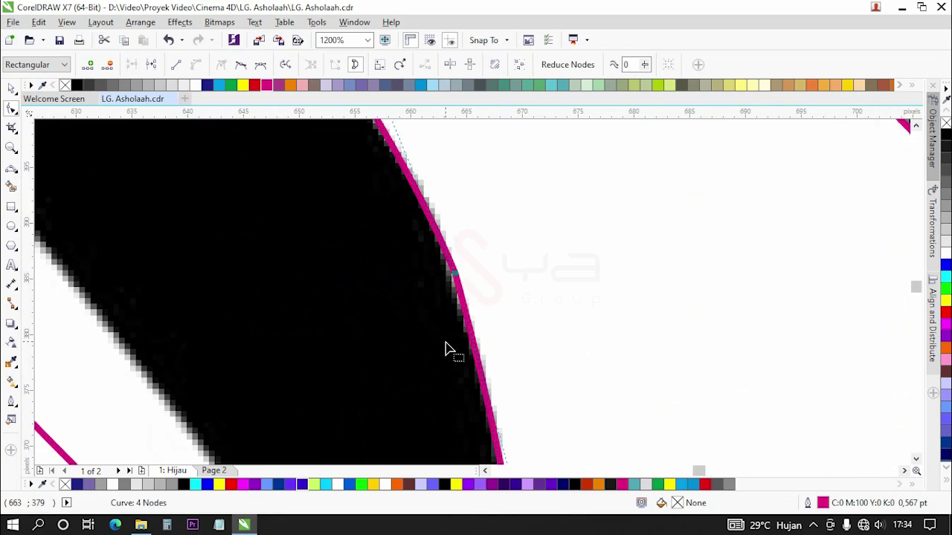
{"action": "left_click_drag", "start_coordinate": [458, 281], "coordinate": [461, 291]}
{"action": "scroll", "coordinate": [461, 292], "scroll_direction": "down", "scroll_amount": 3}
{"action": "scroll", "coordinate": [439, 283], "scroll_direction": "up", "scroll_amount": 1}
{"action": "left_click_drag", "start_coordinate": [430, 233], "coordinate": [441, 238]}
{"action": "scroll", "coordinate": [450, 290], "scroll_direction": "down", "scroll_amount": 1}
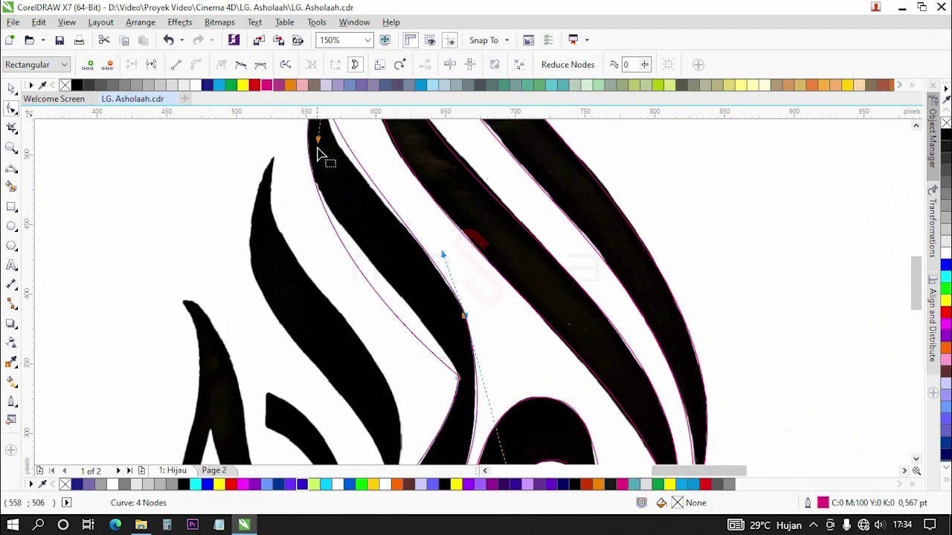
Pull the third stroke's left edge inward and extend the top tip's lower-left handle to match the bitmap.
{"action": "mouse_move", "coordinate": [317, 143]}
{"action": "left_mouse_down"}
{"action": "mouse_move", "coordinate": [320, 158]}
{"action": "mouse_move", "coordinate": [310, 151]}
{"action": "left_mouse_up"}
{"action": "left_click_drag", "start_coordinate": [328, 266], "coordinate": [439, 316]}
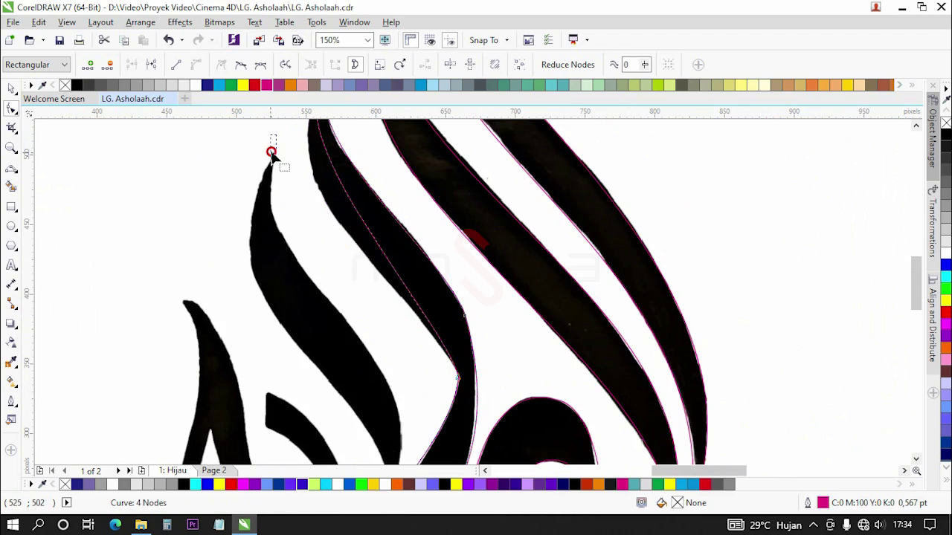
{"action": "scroll", "coordinate": [344, 234], "scroll_direction": "down", "scroll_amount": 3}
{"action": "scroll", "coordinate": [355, 216], "scroll_direction": "up", "scroll_amount": 3}
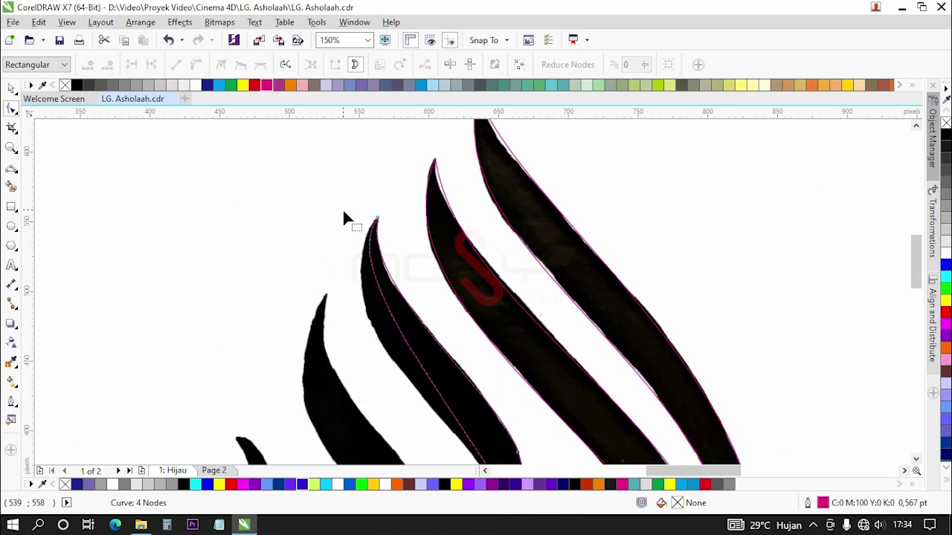
{"action": "left_click_drag", "start_coordinate": [330, 277], "coordinate": [305, 324]}
Fit the third stroke's inner corner to the bitmap and lengthen the corner node's upper handle along the left edge.
{"action": "scroll", "coordinate": [324, 184], "scroll_direction": "down", "scroll_amount": 2}
{"action": "scroll", "coordinate": [391, 316], "scroll_direction": "up", "scroll_amount": 4}
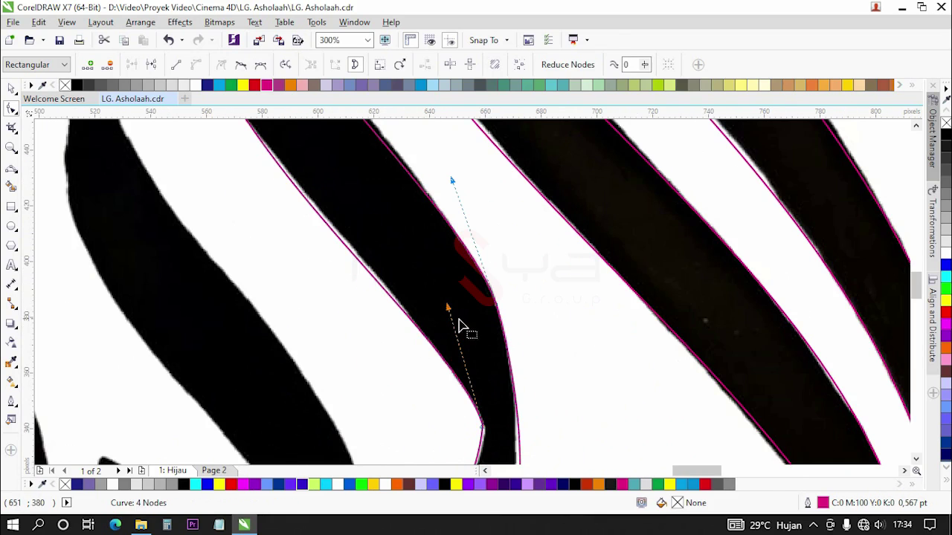
{"action": "scroll", "coordinate": [473, 455], "scroll_direction": "up", "scroll_amount": 4}
{"action": "left_click_drag", "start_coordinate": [483, 359], "coordinate": [498, 372]}
{"action": "scroll", "coordinate": [499, 372], "scroll_direction": "down", "scroll_amount": 4}
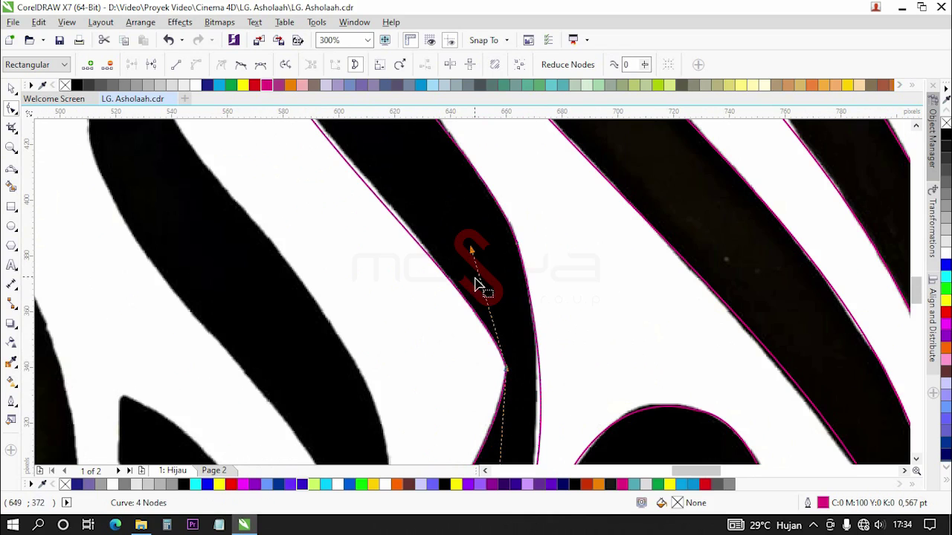
{"action": "left_click_drag", "start_coordinate": [473, 251], "coordinate": [464, 232]}
Move the third stroke's lower-left tip node onto the bitmap tip and shorten its outer-edge handle.
{"action": "scroll", "coordinate": [464, 232], "scroll_direction": "down", "scroll_amount": 4}
{"action": "scroll", "coordinate": [429, 205], "scroll_direction": "up", "scroll_amount": 2}
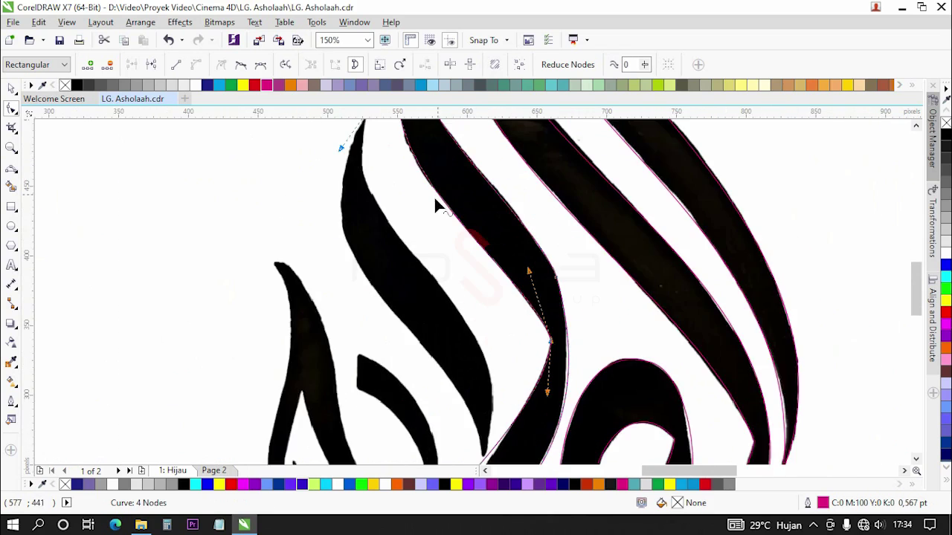
{"action": "scroll", "coordinate": [429, 205], "scroll_direction": "down", "scroll_amount": 2}
{"action": "scroll", "coordinate": [465, 226], "scroll_direction": "up", "scroll_amount": 4}
{"action": "scroll", "coordinate": [524, 298], "scroll_direction": "down", "scroll_amount": 4}
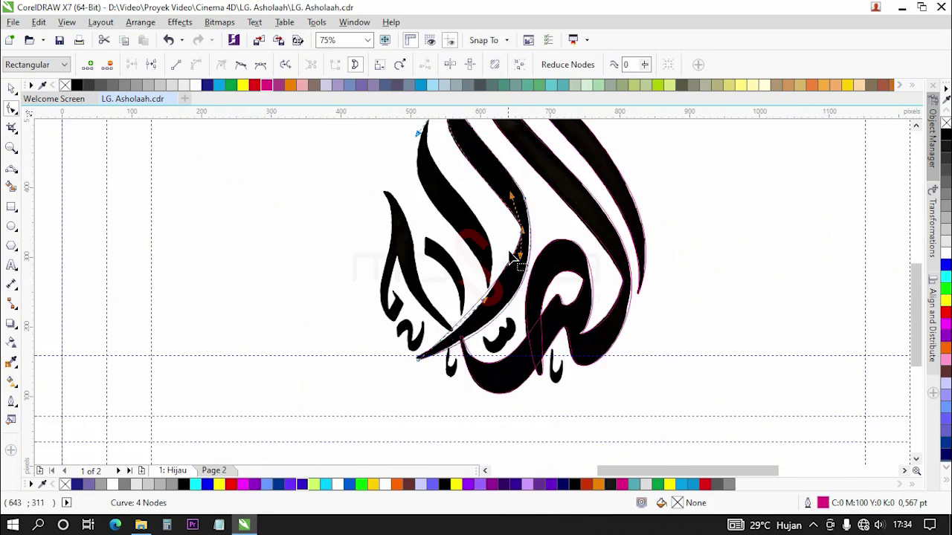
{"action": "scroll", "coordinate": [516, 249], "scroll_direction": "up", "scroll_amount": 4}
{"action": "scroll", "coordinate": [476, 329], "scroll_direction": "down", "scroll_amount": 2}
{"action": "scroll", "coordinate": [412, 373], "scroll_direction": "up", "scroll_amount": 2}
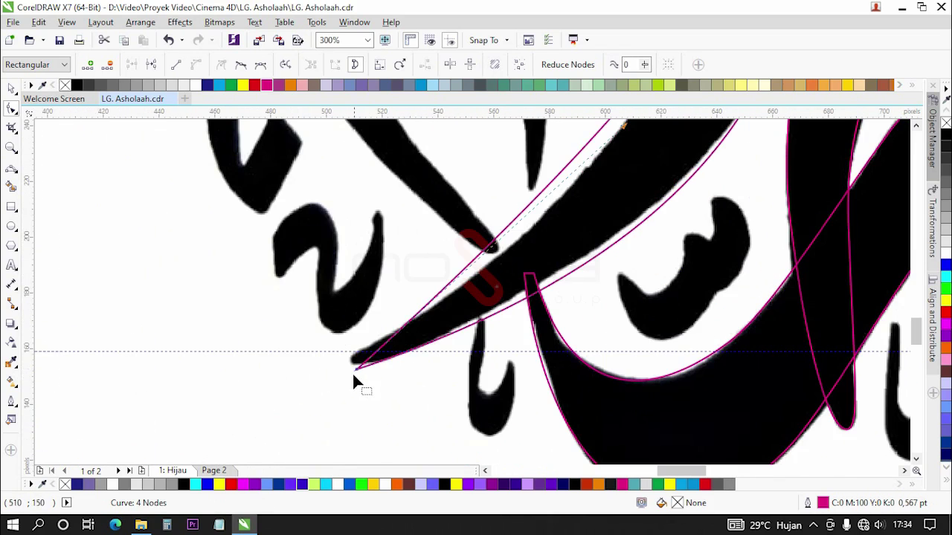
{"action": "left_click_drag", "start_coordinate": [355, 368], "coordinate": [351, 364]}
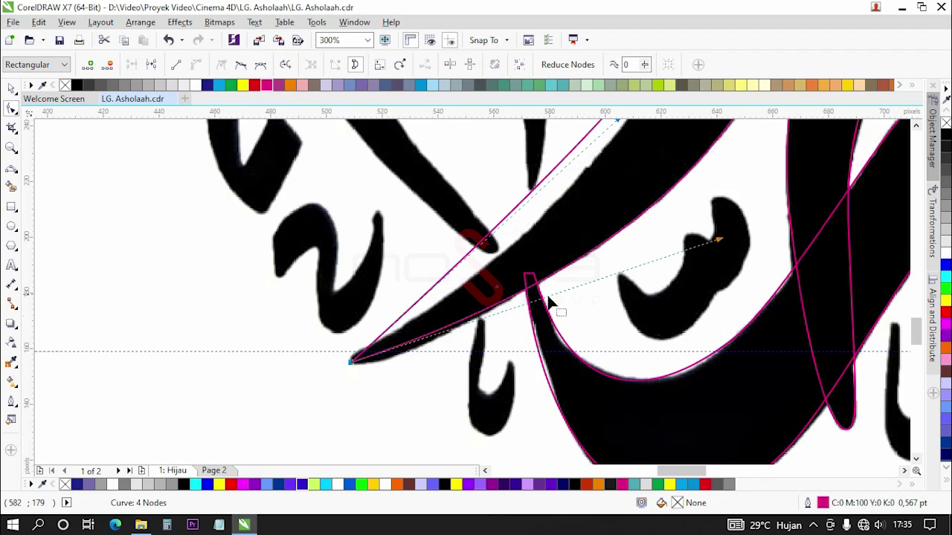
{"action": "left_click_drag", "start_coordinate": [722, 245], "coordinate": [537, 346]}
Extend the right bend node's lower handle and pull the third stroke's lower outer edge outward to match its curve.
{"action": "scroll", "coordinate": [537, 346], "scroll_direction": "down", "scroll_amount": 2}
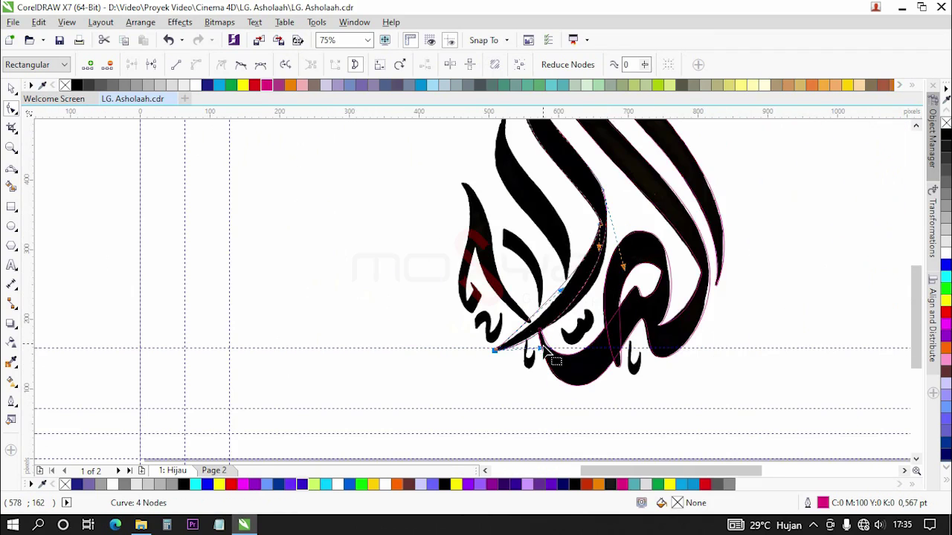
{"action": "scroll", "coordinate": [604, 256], "scroll_direction": "up", "scroll_amount": 1}
{"action": "mouse_move", "coordinate": [649, 285]}
{"action": "left_mouse_down"}
{"action": "mouse_move", "coordinate": [662, 310]}
{"action": "mouse_move", "coordinate": [658, 300]}
{"action": "left_mouse_up"}
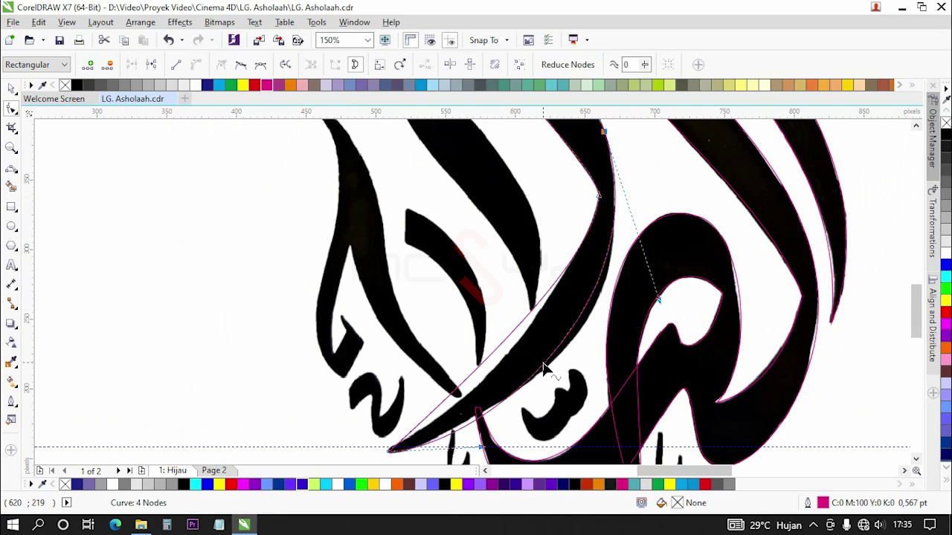
{"action": "left_click_drag", "start_coordinate": [545, 372], "coordinate": [549, 378]}
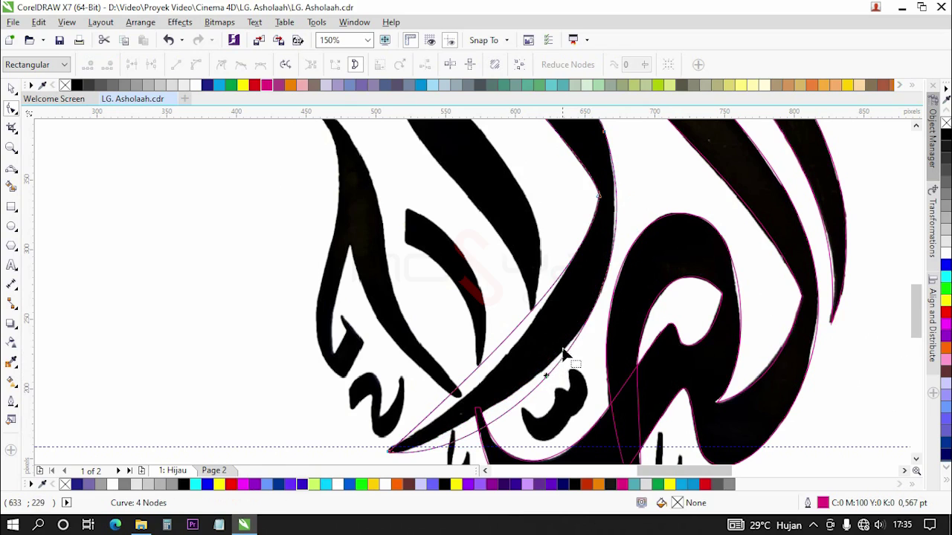
Add a node midway along the third stroke's lower outer edge and adjust the adjoining handles to follow the bitmap.
{"action": "double_click", "coordinate": [587, 319]}
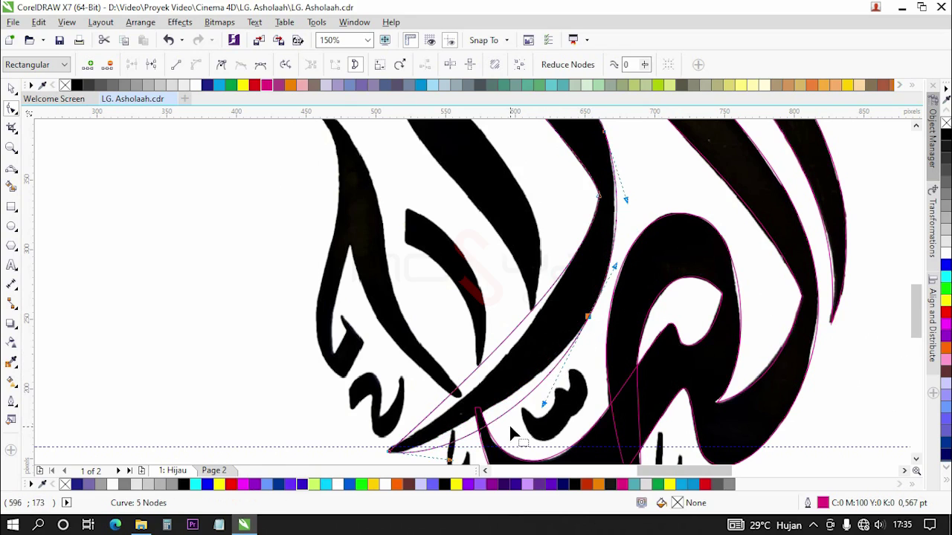
{"action": "left_click_drag", "start_coordinate": [450, 461], "coordinate": [422, 446]}
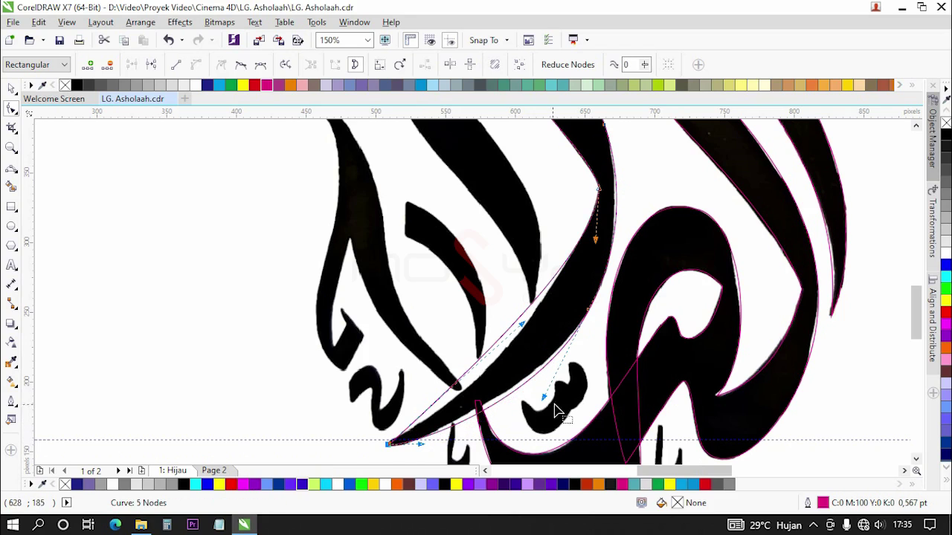
{"action": "left_click_drag", "start_coordinate": [546, 399], "coordinate": [547, 389]}
{"action": "left_click", "coordinate": [579, 330]}
{"action": "scroll", "coordinate": [588, 312], "scroll_direction": "up", "scroll_amount": 2}
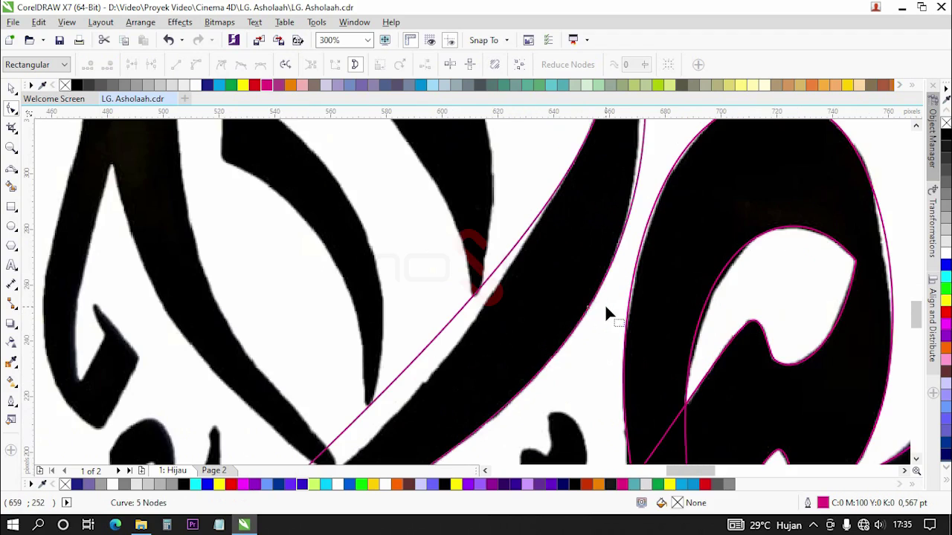
{"action": "scroll", "coordinate": [606, 310], "scroll_direction": "up", "scroll_amount": 2}
{"action": "scroll", "coordinate": [632, 296], "scroll_direction": "down", "scroll_amount": 4}
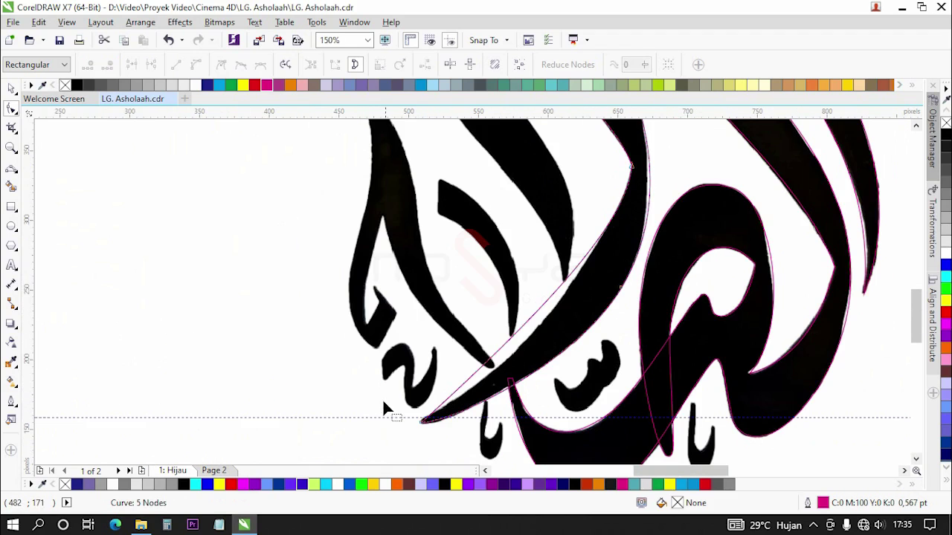
Shorten the lower-left tip's inner-edge handle to fit the third stroke's inner edge, and save the drawing.
{"action": "left_click_drag", "start_coordinate": [380, 415], "coordinate": [435, 442]}
{"action": "left_click_drag", "start_coordinate": [554, 305], "coordinate": [521, 372]}
{"action": "scroll", "coordinate": [419, 428], "scroll_direction": "up", "scroll_amount": 4}
{"action": "scroll", "coordinate": [396, 409], "scroll_direction": "up", "scroll_amount": 2}
{"action": "scroll", "coordinate": [378, 394], "scroll_direction": "down", "scroll_amount": 5}
{"action": "scroll", "coordinate": [455, 132], "scroll_direction": "up", "scroll_amount": 1}
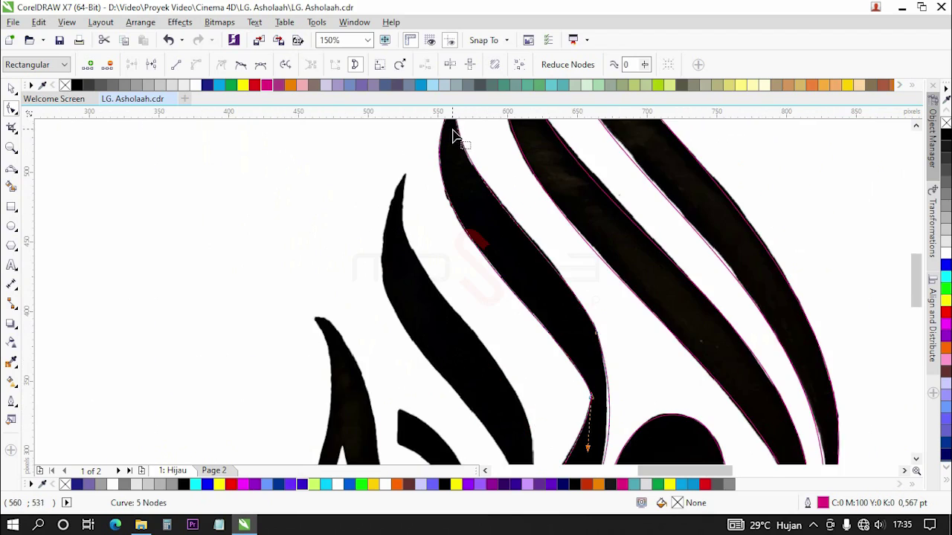
{"action": "scroll", "coordinate": [467, 149], "scroll_direction": "down", "scroll_amount": 1}
{"action": "left_click", "coordinate": [65, 39]}
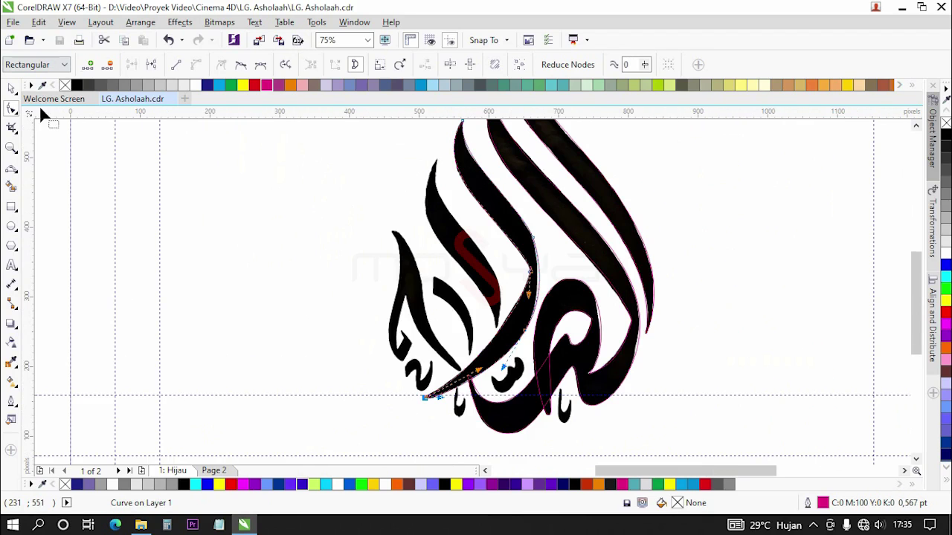
Trace the fourth stroke as a closed two-sided shape with 3-point curves, give it a magenta outline, and save the drawing.
{"action": "left_click", "coordinate": [10, 168]}
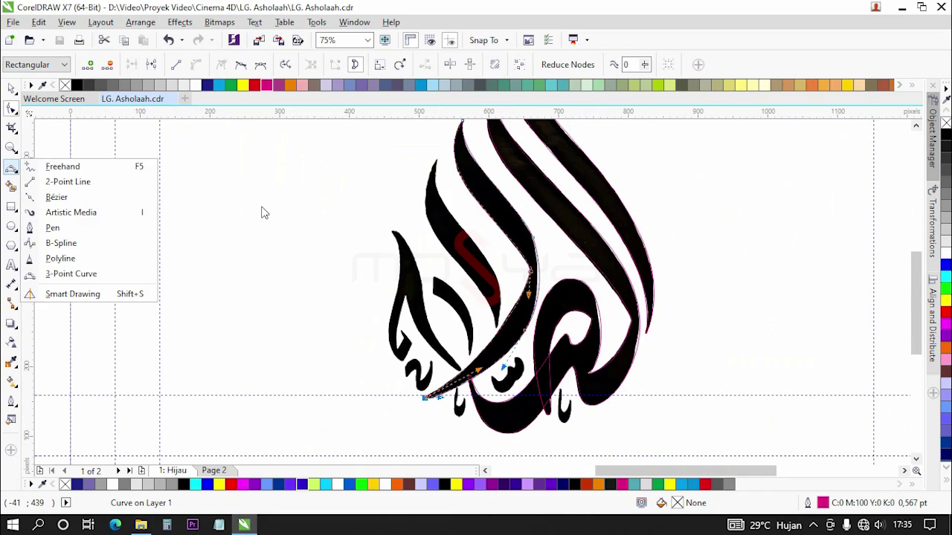
{"action": "left_click", "coordinate": [48, 183]}
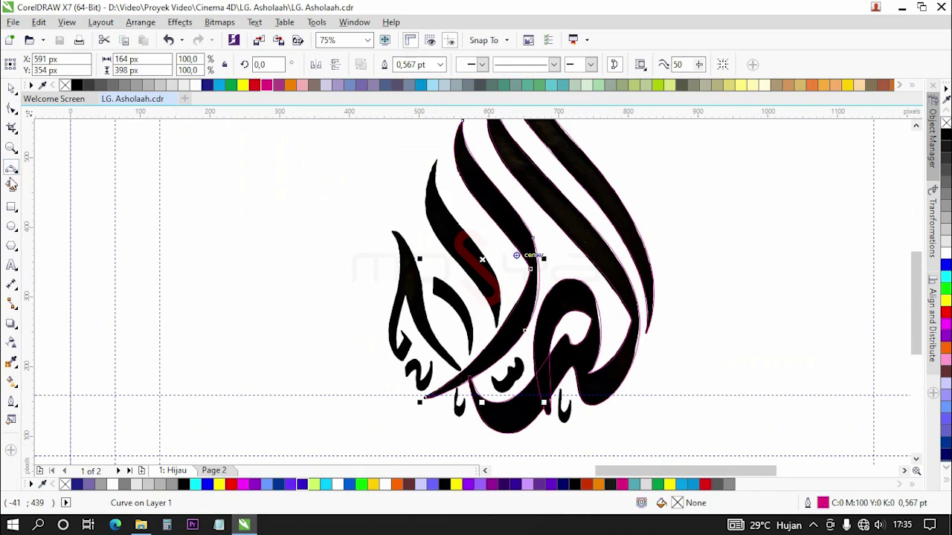
{"action": "key", "text": "Escape"}
{"action": "left_click_drag", "start_coordinate": [436, 161], "coordinate": [491, 271]}
{"action": "mouse_move", "coordinate": [439, 160]}
{"action": "left_mouse_down"}
{"action": "mouse_move", "coordinate": [483, 318]}
{"action": "mouse_move", "coordinate": [501, 334]}
{"action": "mouse_move", "coordinate": [440, 219]}
{"action": "mouse_move", "coordinate": [436, 161]}
{"action": "left_mouse_up"}
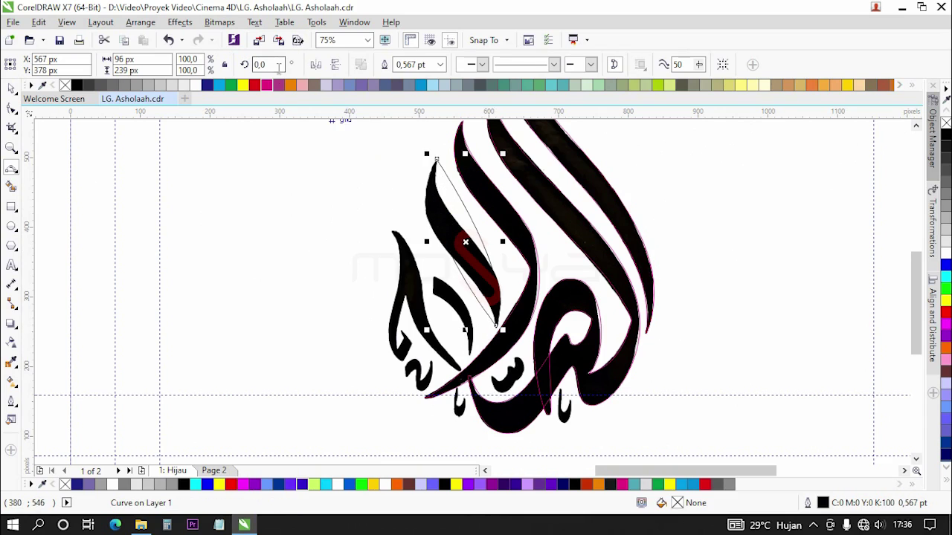
{"action": "left_click", "coordinate": [11, 109]}
{"action": "left_click", "coordinate": [61, 43]}
{"action": "scroll", "coordinate": [443, 156], "scroll_direction": "up", "scroll_amount": 6}
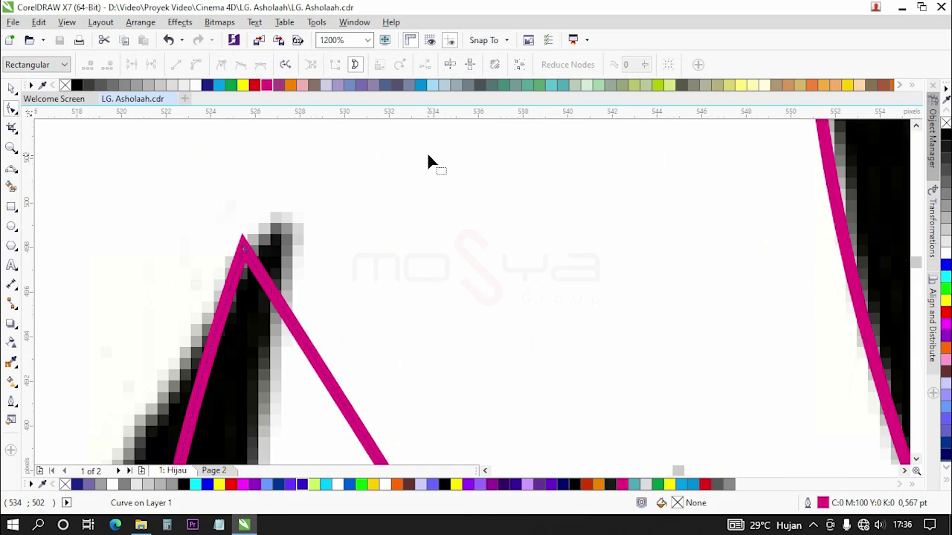
Move the fourth stroke's upper and lower end nodes onto the bitmap's tips.
{"action": "left_click_drag", "start_coordinate": [248, 256], "coordinate": [637, 119]}
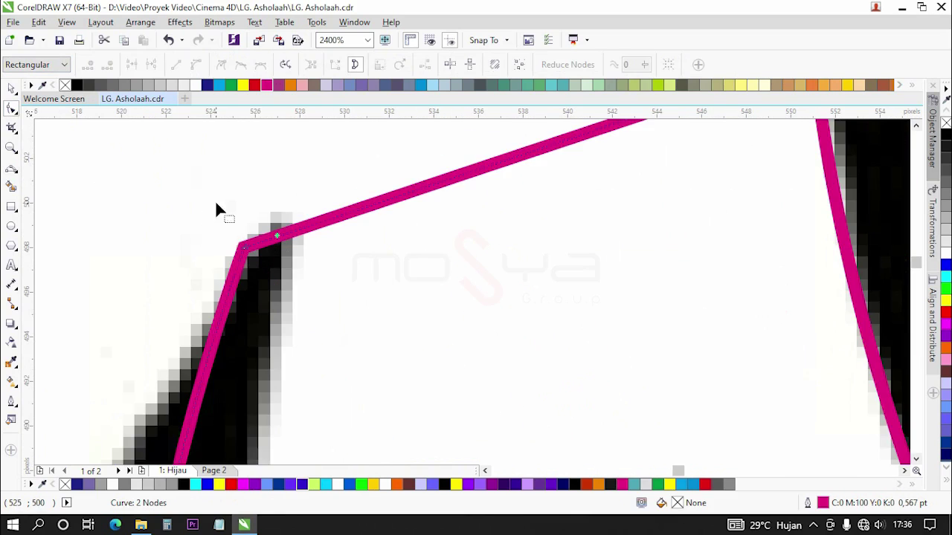
{"action": "left_click", "coordinate": [169, 39]}
{"action": "left_click_drag", "start_coordinate": [244, 249], "coordinate": [282, 220]}
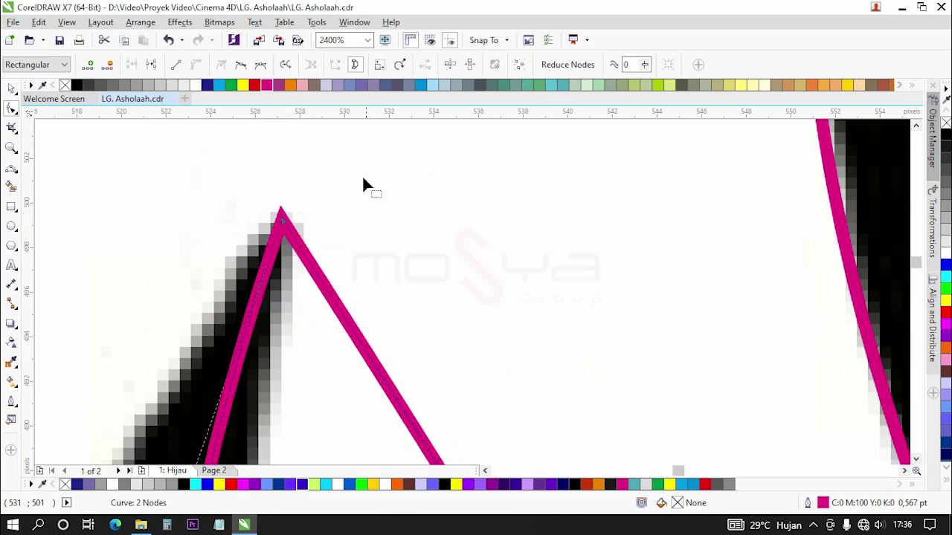
{"action": "scroll", "coordinate": [364, 186], "scroll_direction": "down", "scroll_amount": 4}
{"action": "left_click_drag", "start_coordinate": [348, 258], "coordinate": [314, 293]}
{"action": "scroll", "coordinate": [397, 261], "scroll_direction": "down", "scroll_amount": 1}
{"action": "scroll", "coordinate": [439, 377], "scroll_direction": "up", "scroll_amount": 1}
{"action": "scroll", "coordinate": [455, 330], "scroll_direction": "up", "scroll_amount": 3}
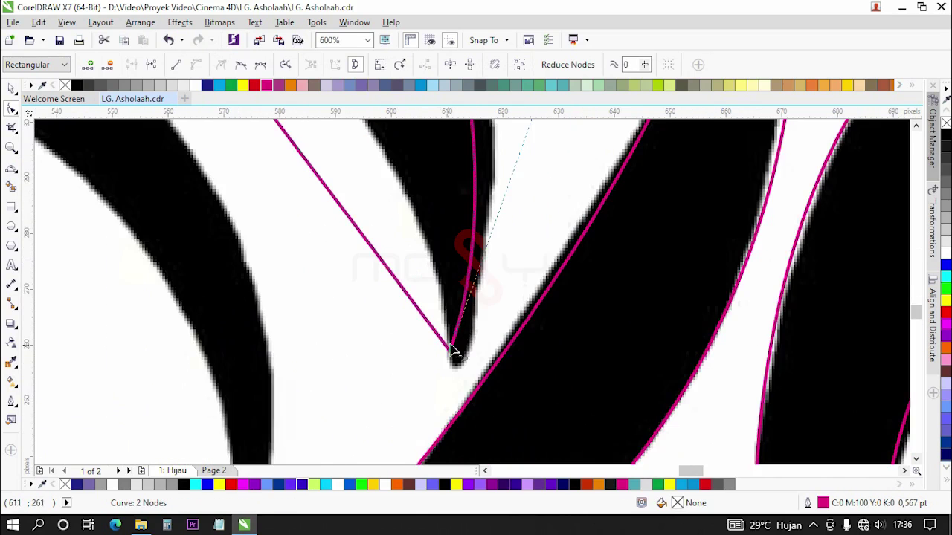
{"action": "left_click_drag", "start_coordinate": [455, 348], "coordinate": [468, 382]}
{"action": "scroll", "coordinate": [394, 304], "scroll_direction": "down", "scroll_amount": 4}
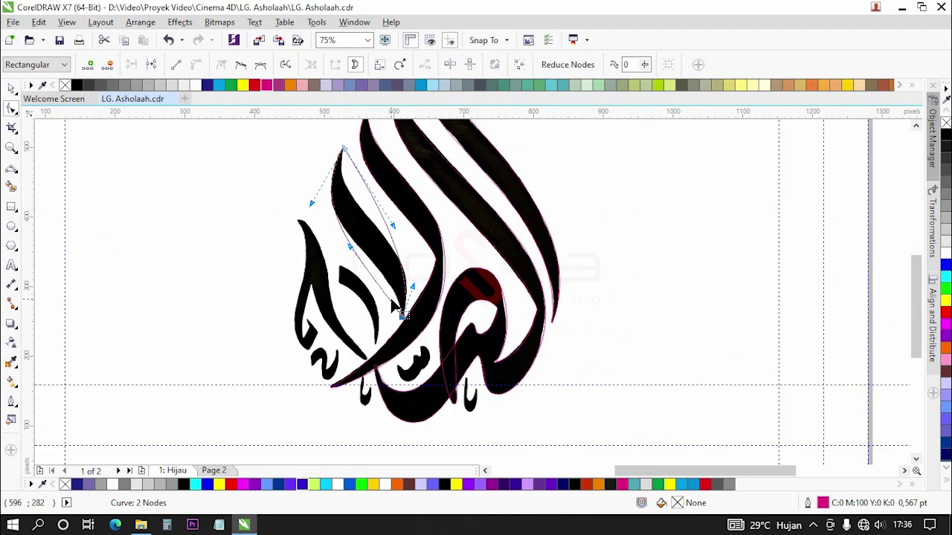
Adjust both handles of the fourth stroke's outer left edge so the curve follows the bitmap.
{"action": "left_click_drag", "start_coordinate": [355, 253], "coordinate": [392, 264]}
{"action": "left_click_drag", "start_coordinate": [312, 206], "coordinate": [298, 222]}
{"action": "scroll", "coordinate": [398, 271], "scroll_direction": "up", "scroll_amount": 1}
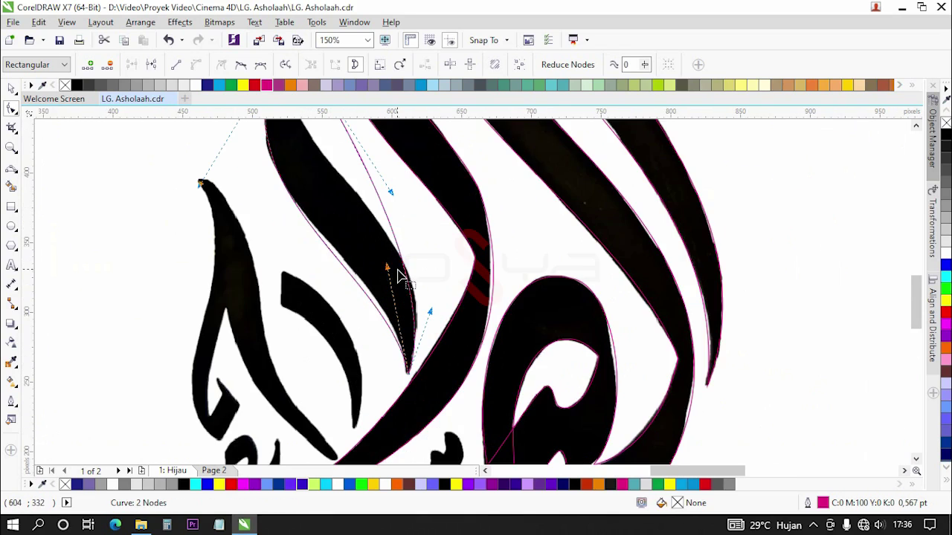
{"action": "left_click_drag", "start_coordinate": [387, 267], "coordinate": [390, 253]}
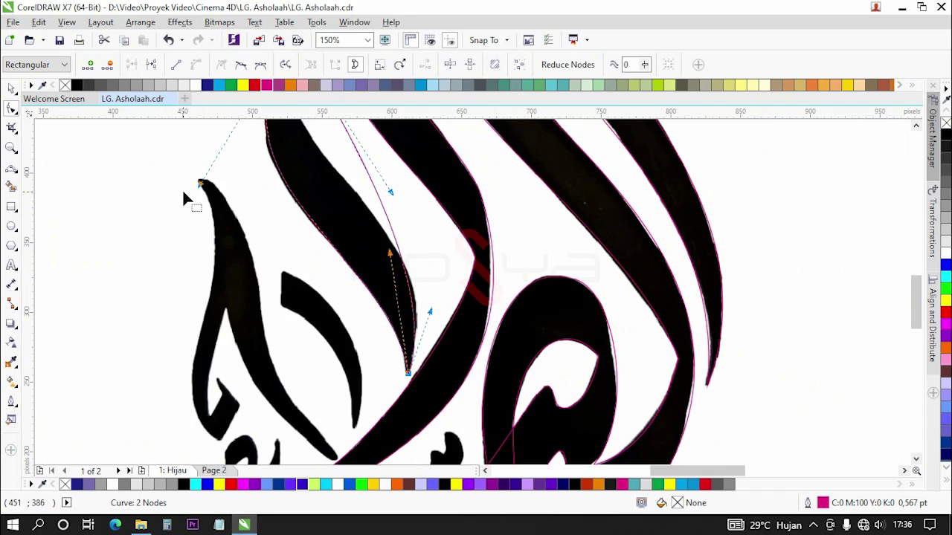
{"action": "left_click", "coordinate": [199, 186]}
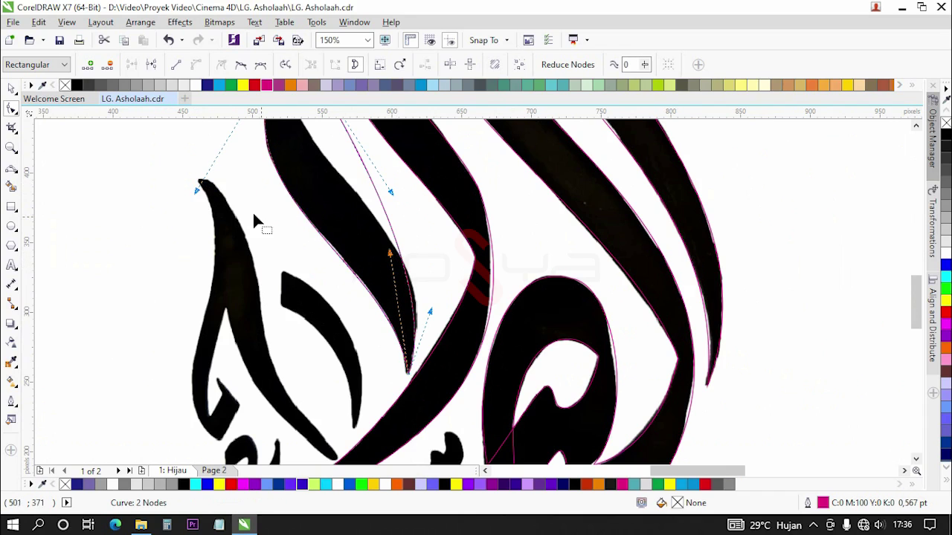
{"action": "scroll", "coordinate": [387, 262], "scroll_direction": "down", "scroll_amount": 1}
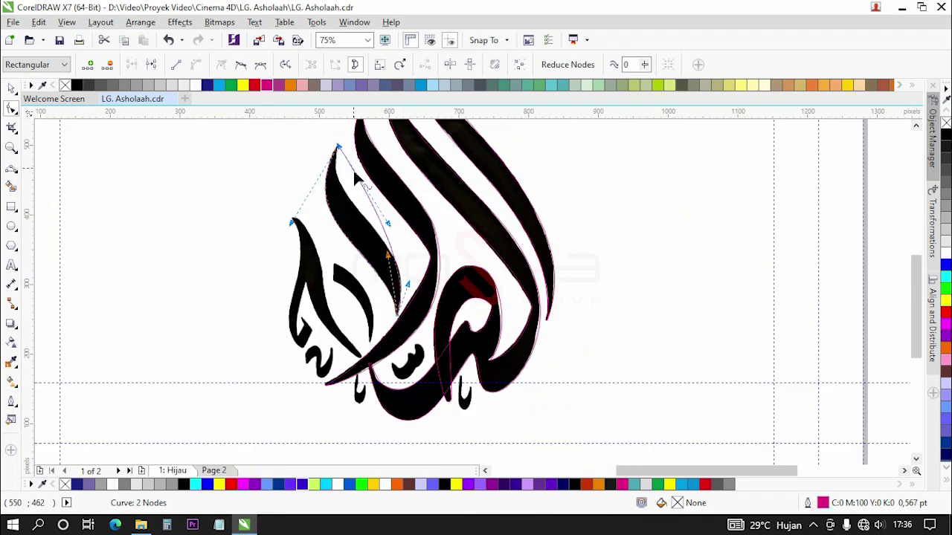
Pull the upper handle of the fourth stroke's right edge down and inward so the curve starts along the bitmap's narrow tip.
{"action": "scroll", "coordinate": [425, 281], "scroll_direction": "up", "scroll_amount": 1}
{"action": "left_click_drag", "start_coordinate": [426, 284], "coordinate": [294, 267]}
{"action": "left_click_drag", "start_coordinate": [425, 349], "coordinate": [450, 346]}
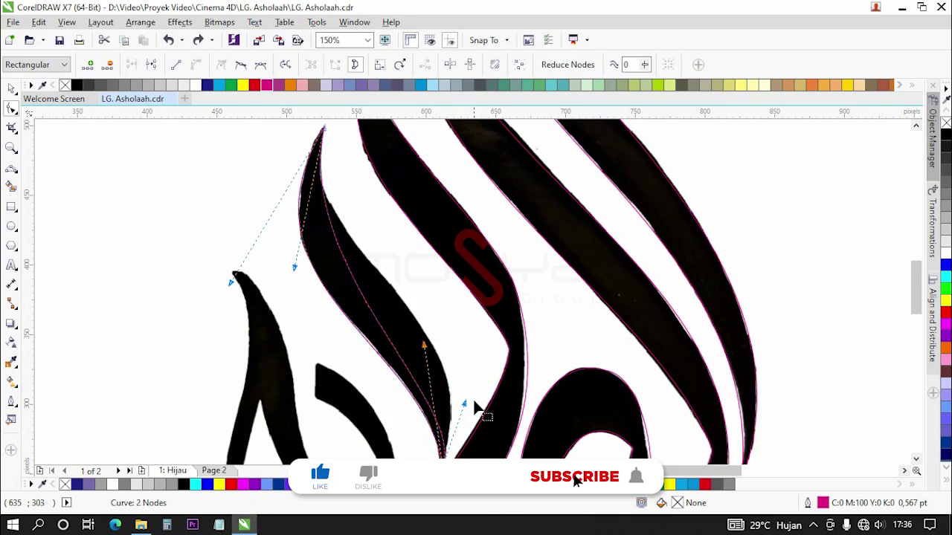
{"action": "left_click_drag", "start_coordinate": [467, 409], "coordinate": [469, 360]}
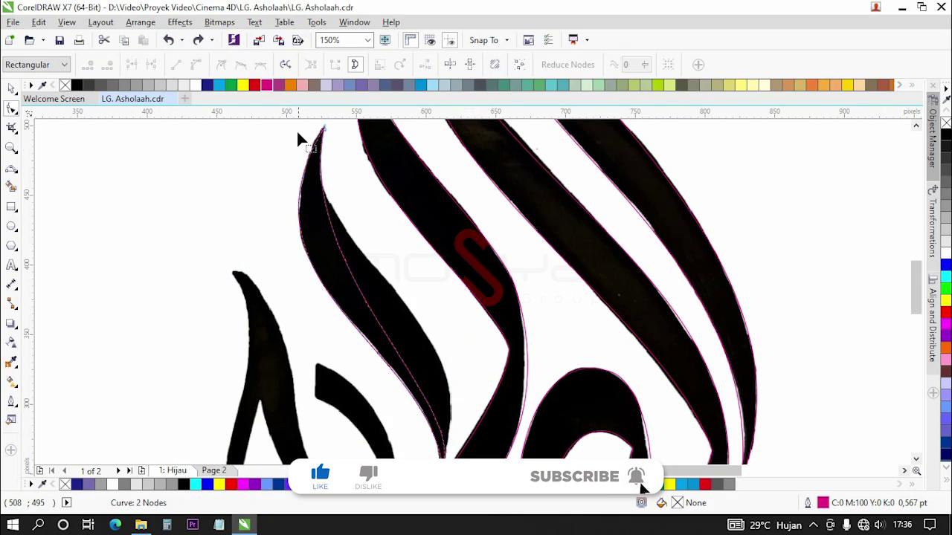
{"action": "scroll", "coordinate": [357, 195], "scroll_direction": "down", "scroll_amount": 2}
{"action": "left_click", "coordinate": [401, 338]}
{"action": "scroll", "coordinate": [410, 304], "scroll_direction": "up", "scroll_amount": 2}
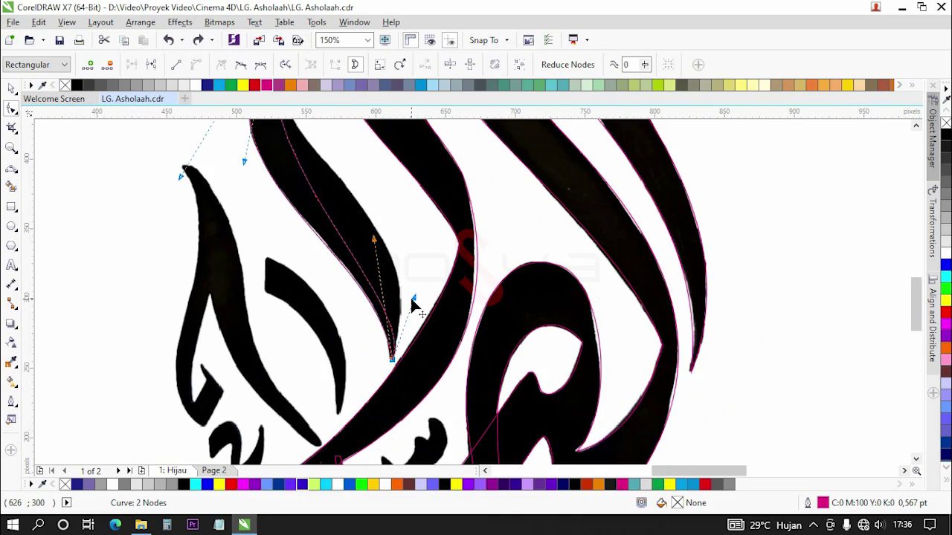
Extend the lower handle of the fourth stroke's right edge upward, fine-tune its upper handle to fit the bitmap, and save the drawing.
{"action": "left_click_drag", "start_coordinate": [414, 299], "coordinate": [445, 201]}
{"action": "scroll", "coordinate": [390, 292], "scroll_direction": "down", "scroll_amount": 2}
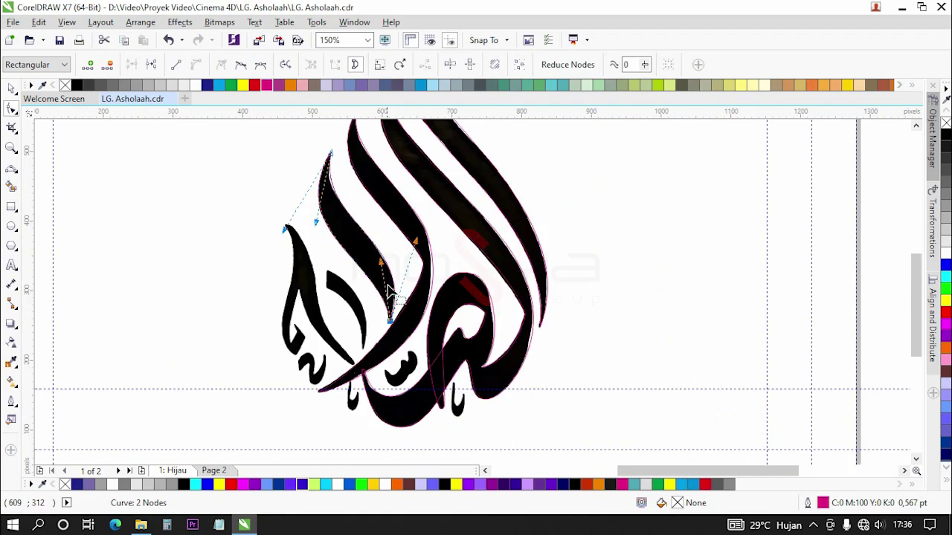
{"action": "scroll", "coordinate": [333, 192], "scroll_direction": "up", "scroll_amount": 2}
{"action": "left_click_drag", "start_coordinate": [301, 260], "coordinate": [295, 252]}
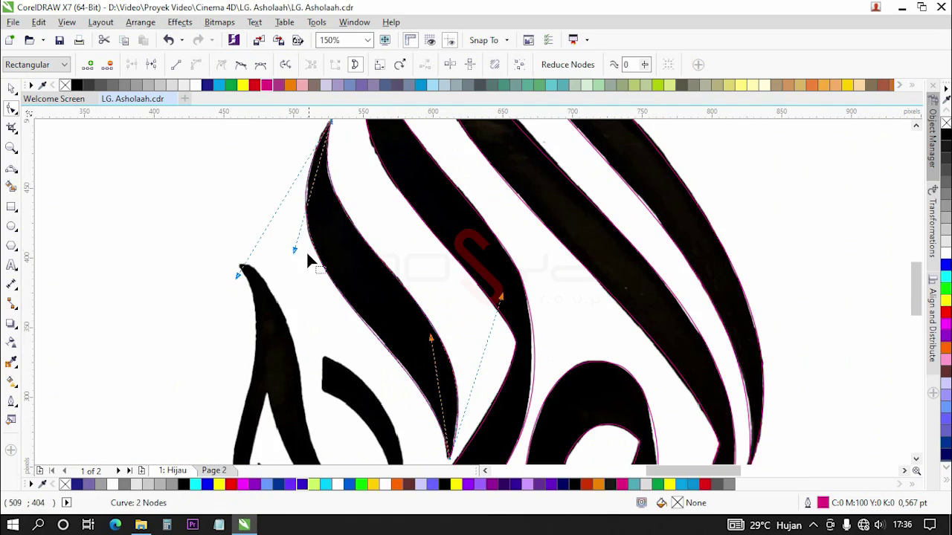
{"action": "scroll", "coordinate": [369, 243], "scroll_direction": "down", "scroll_amount": 2}
{"action": "left_click", "coordinate": [60, 41]}
{"action": "left_click", "coordinate": [12, 84]}
{"action": "left_click", "coordinate": [154, 198]}
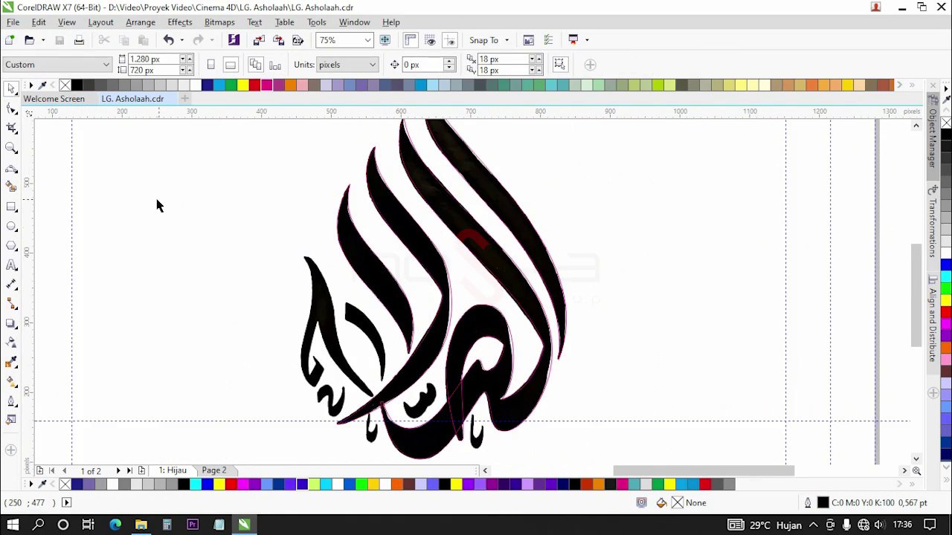
Draw a segment about 24 px long down the blunt end of the short inner stroke and give it a magenta outline.
{"action": "scroll", "coordinate": [259, 282], "scroll_direction": "down", "scroll_amount": 1}
{"action": "scroll", "coordinate": [258, 247], "scroll_direction": "up", "scroll_amount": 1}
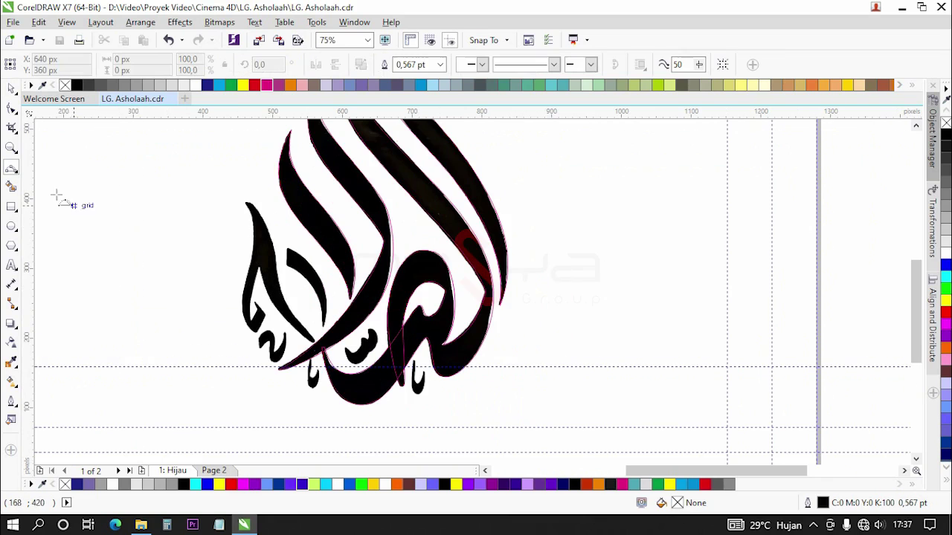
{"action": "left_click", "coordinate": [12, 168]}
{"action": "scroll", "coordinate": [312, 270], "scroll_direction": "up", "scroll_amount": 4}
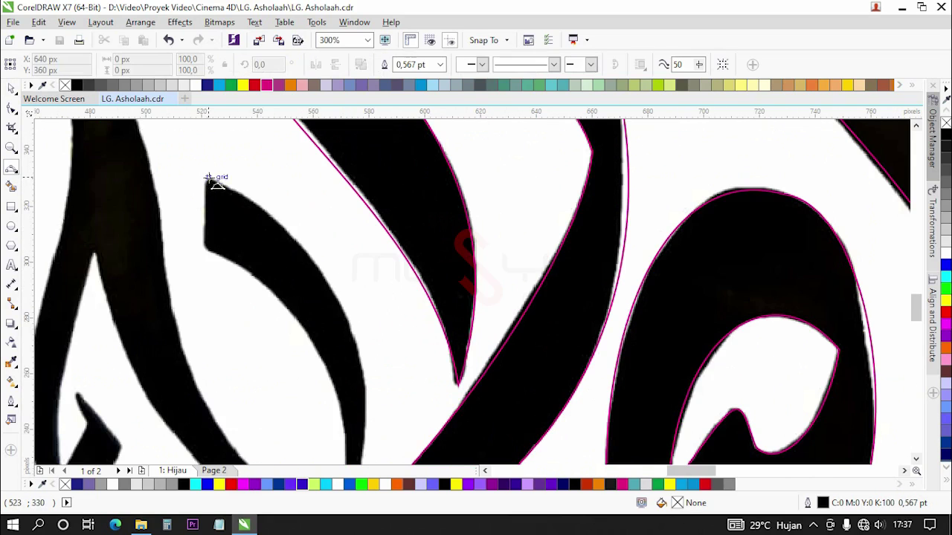
{"action": "left_click", "coordinate": [205, 178]}
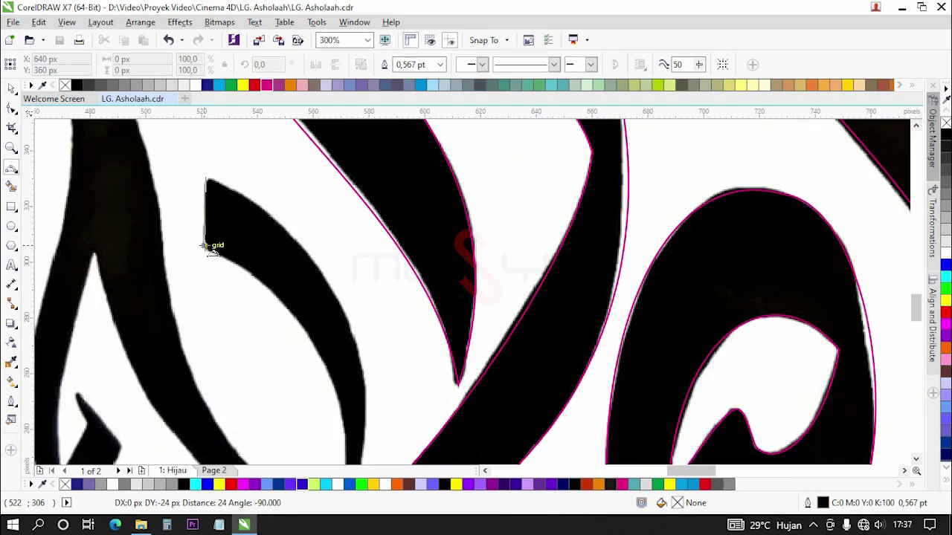
{"action": "left_click", "coordinate": [204, 248]}
{"action": "right_click", "coordinate": [266, 86]}
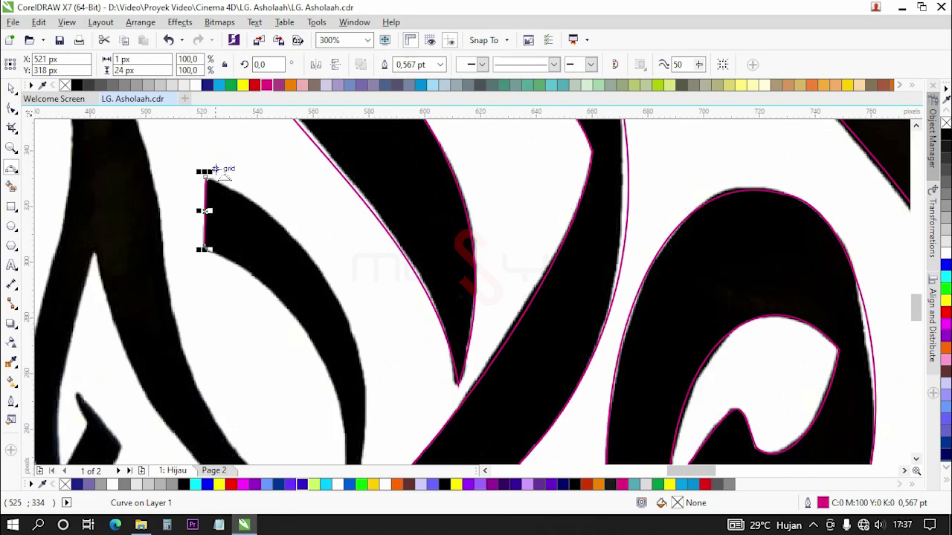
Close the short stroke's outline with two 3-point curves, along its outer edge to the lower tip and back along its inner edge.
{"action": "scroll", "coordinate": [211, 186], "scroll_direction": "down", "scroll_amount": 2}
{"action": "left_click", "coordinate": [213, 174]}
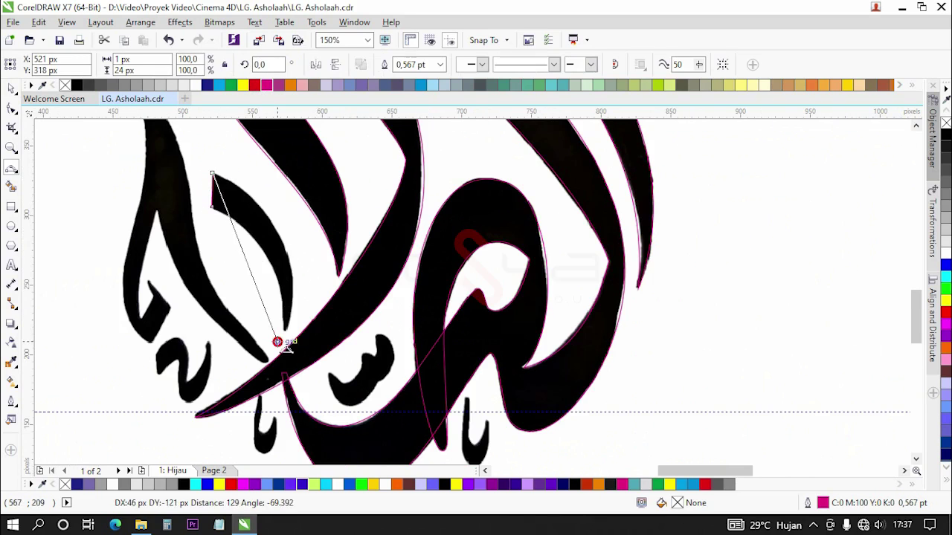
{"action": "left_click", "coordinate": [286, 333]}
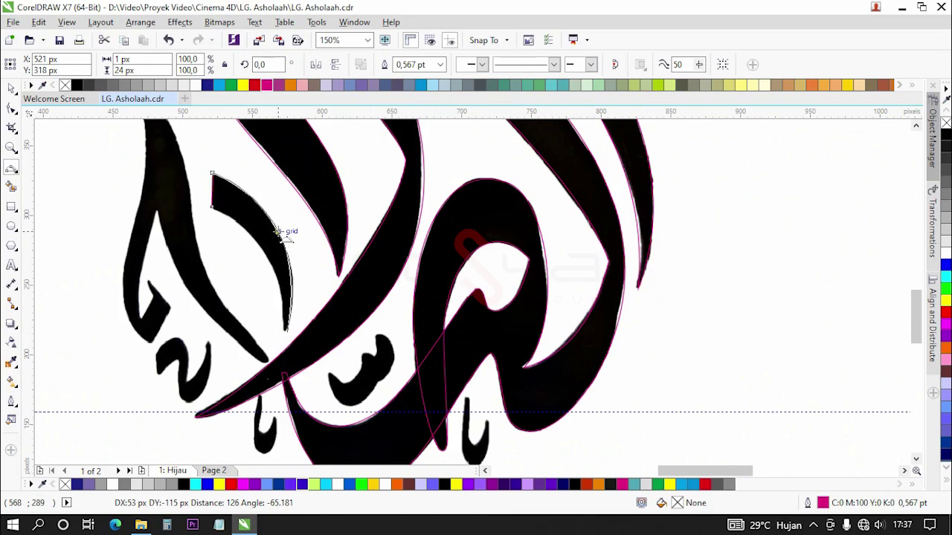
{"action": "mouse_move", "coordinate": [220, 207]}
{"action": "left_mouse_down"}
{"action": "mouse_move", "coordinate": [293, 340]}
{"action": "mouse_move", "coordinate": [257, 239]}
{"action": "mouse_move", "coordinate": [214, 208]}
{"action": "left_mouse_up"}
Convert the short stroke's blunt end segment to a straight line.
{"action": "left_click", "coordinate": [11, 107]}
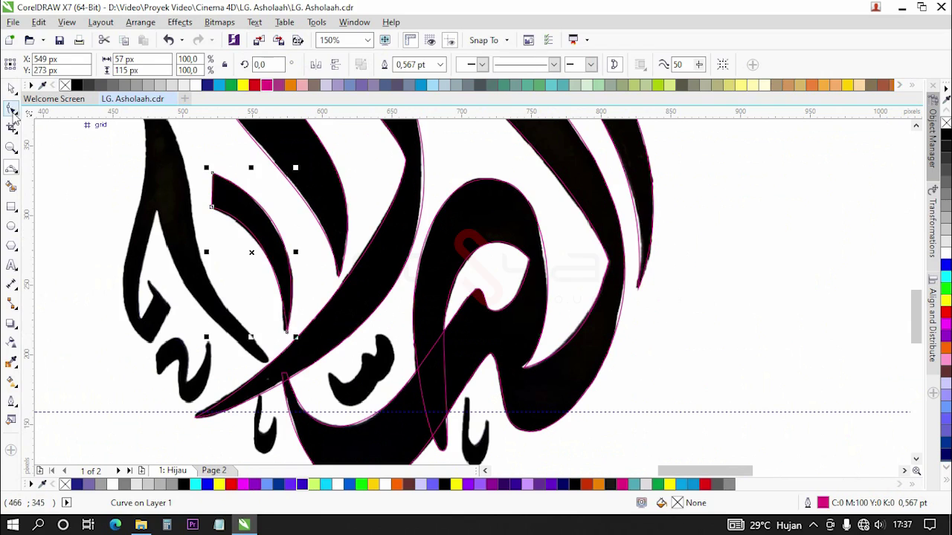
{"action": "left_click", "coordinate": [214, 189]}
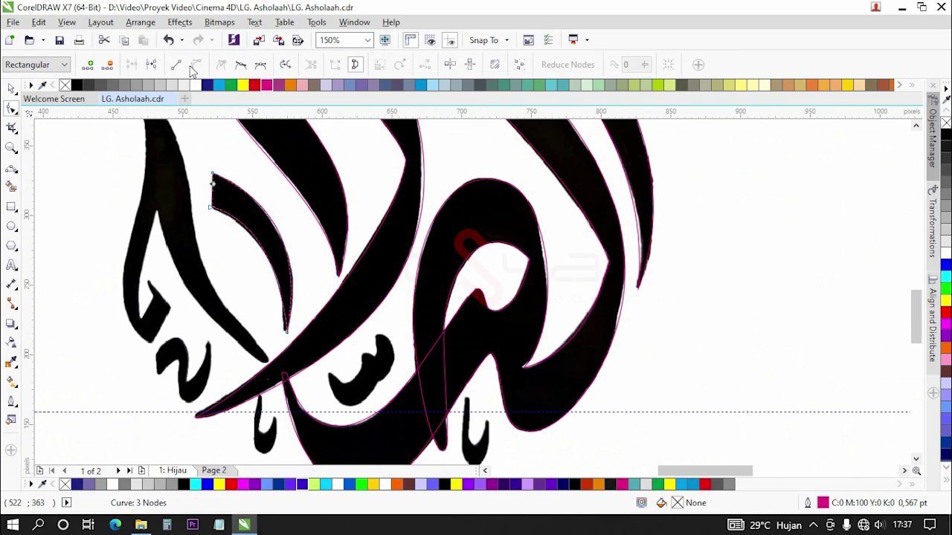
{"action": "left_click", "coordinate": [193, 67]}
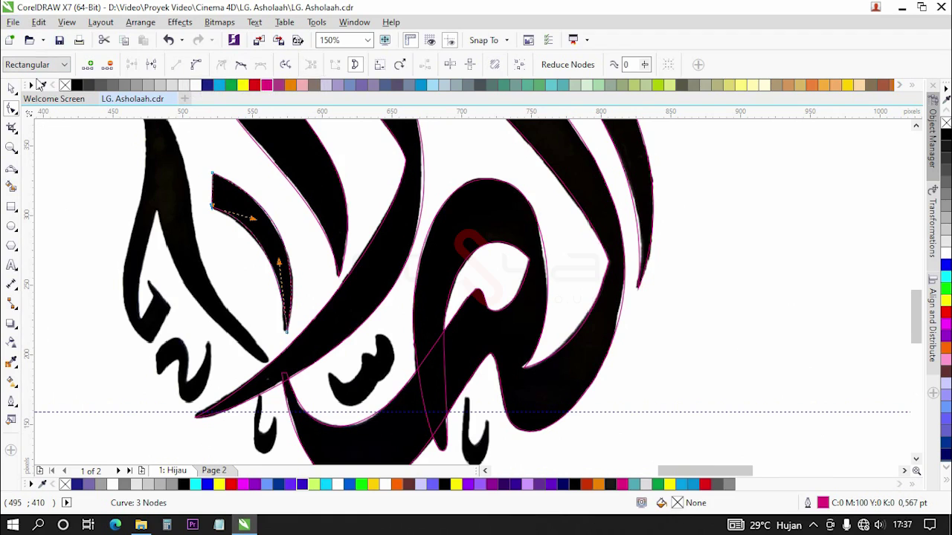
Reposition the short stroke's lower blunt-end corner node and adjust its inner-edge handle to follow the bitmap.
{"action": "scroll", "coordinate": [251, 189], "scroll_direction": "up", "scroll_amount": 1}
{"action": "scroll", "coordinate": [186, 264], "scroll_direction": "up", "scroll_amount": 3}
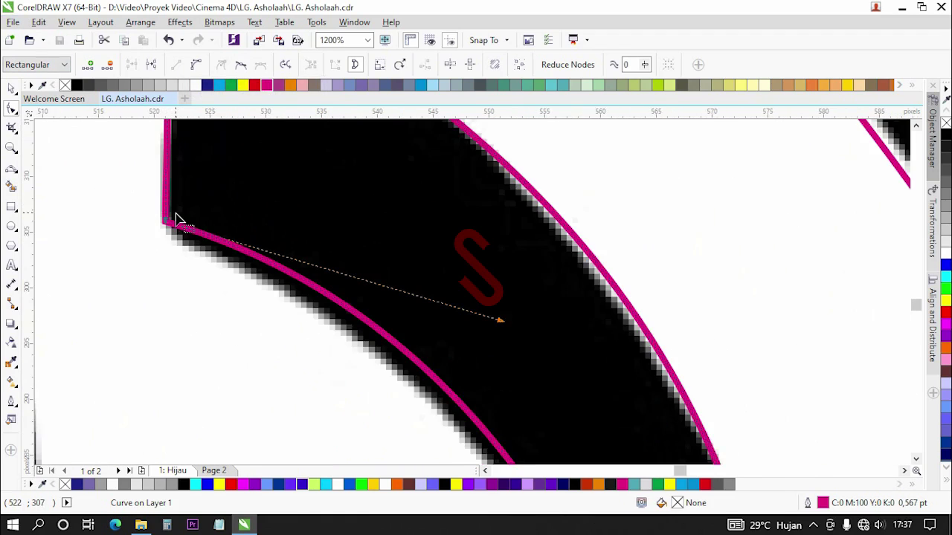
{"action": "mouse_move", "coordinate": [165, 227]}
{"action": "left_mouse_down"}
{"action": "mouse_move", "coordinate": [170, 235]}
{"action": "mouse_move", "coordinate": [155, 215]}
{"action": "left_mouse_up"}
{"action": "scroll", "coordinate": [164, 216], "scroll_direction": "down", "scroll_amount": 4}
{"action": "scroll", "coordinate": [246, 255], "scroll_direction": "up", "scroll_amount": 1}
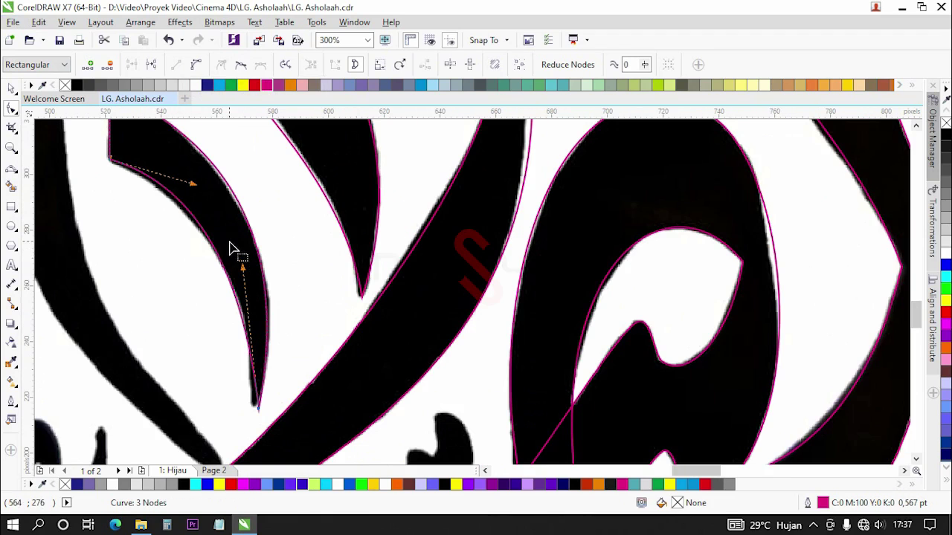
{"action": "left_click_drag", "start_coordinate": [200, 186], "coordinate": [199, 198]}
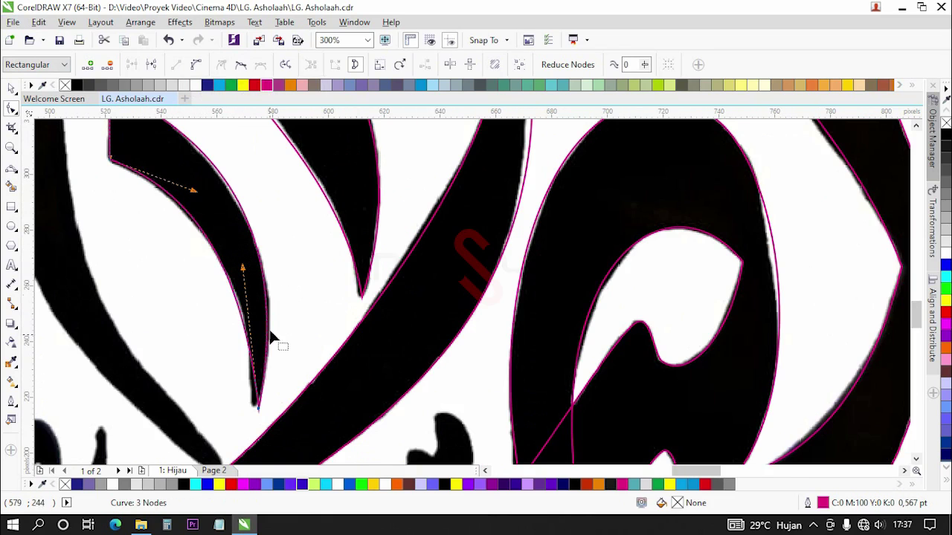
Move the short stroke's lower tip node onto the bitmap's tip and pull its outer-edge handle outward to match the curve.
{"action": "scroll", "coordinate": [249, 415], "scroll_direction": "up", "scroll_amount": 2}
{"action": "left_click_drag", "start_coordinate": [281, 424], "coordinate": [270, 418]}
{"action": "scroll", "coordinate": [269, 419], "scroll_direction": "down", "scroll_amount": 2}
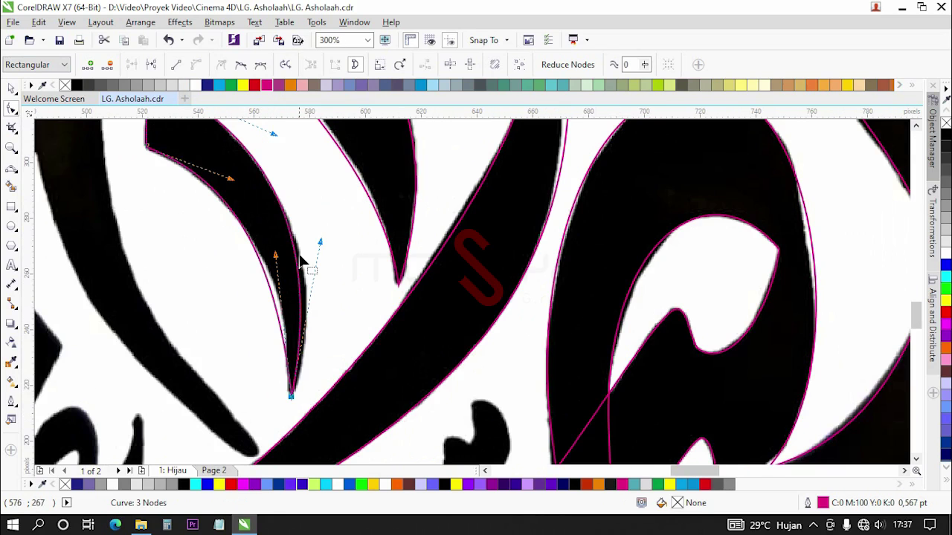
{"action": "left_click_drag", "start_coordinate": [321, 243], "coordinate": [334, 254]}
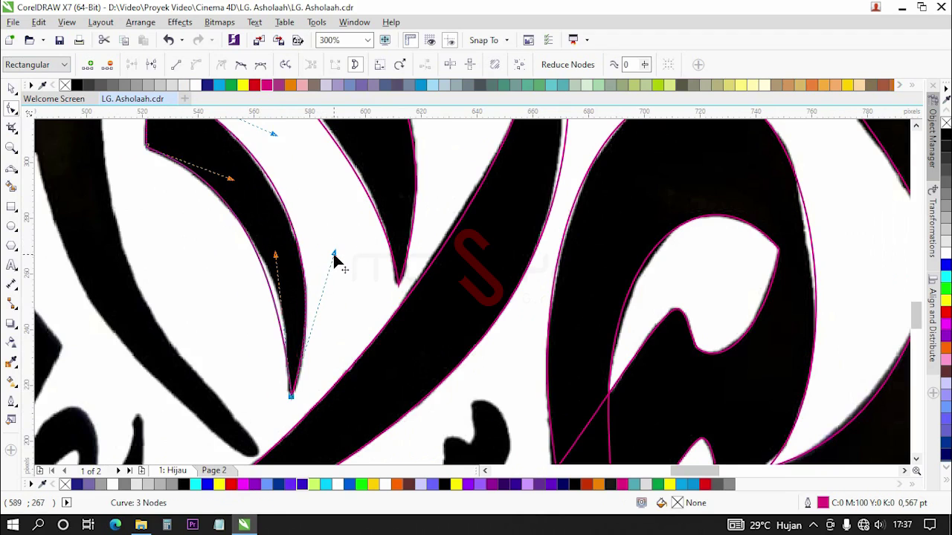
Adjust the lower tip's inner-edge handle to fit the short stroke's bitmap edge, and save the drawing.
{"action": "left_click_drag", "start_coordinate": [274, 259], "coordinate": [285, 261]}
{"action": "scroll", "coordinate": [286, 264], "scroll_direction": "down", "scroll_amount": 2}
{"action": "scroll", "coordinate": [266, 255], "scroll_direction": "up", "scroll_amount": 2}
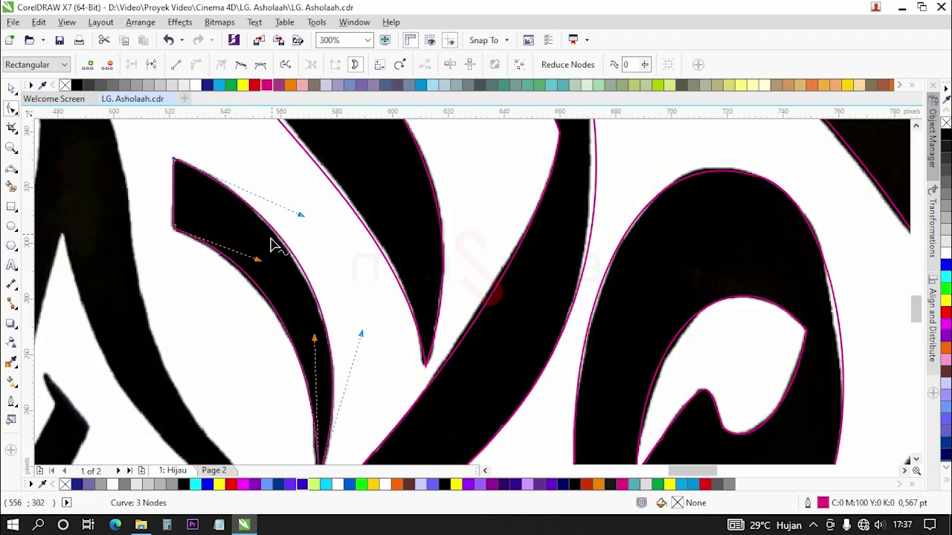
{"action": "scroll", "coordinate": [288, 220], "scroll_direction": "down", "scroll_amount": 1}
{"action": "key", "text": "space"}
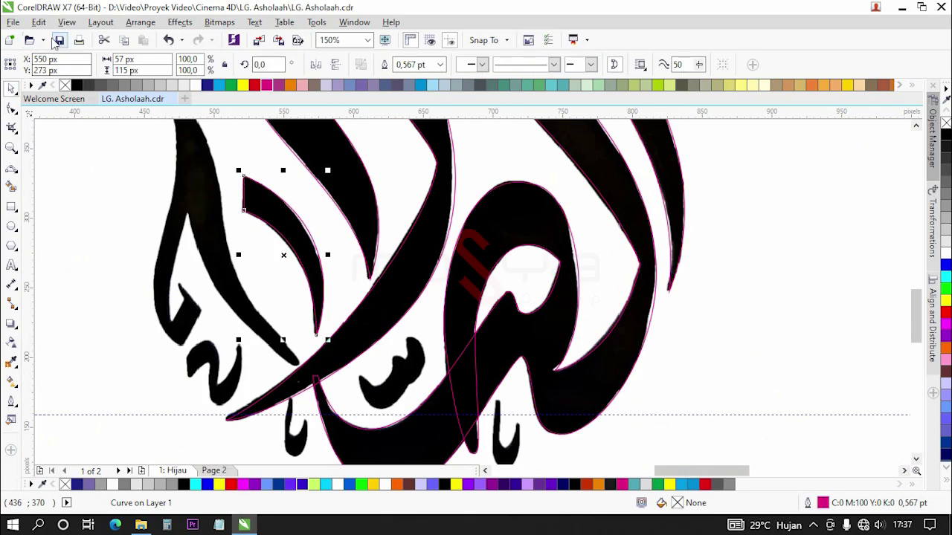
{"action": "left_click", "coordinate": [72, 190]}
{"action": "scroll", "coordinate": [346, 201], "scroll_direction": "down", "scroll_amount": 1}
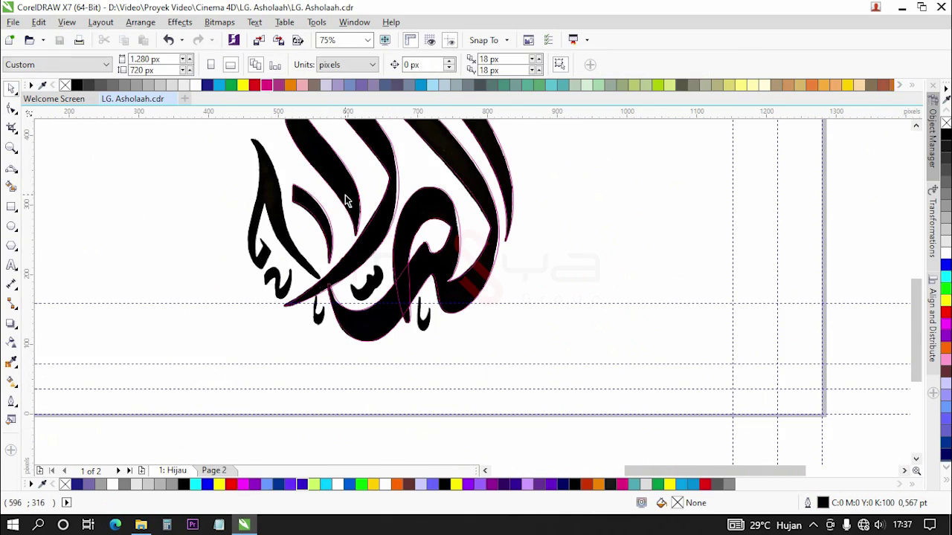
Trace the outer edge of the leftmost calligraphy stroke with 3-point curves, from its upper tip down to its lower tip.
{"action": "left_click", "coordinate": [11, 168]}
{"action": "scroll", "coordinate": [253, 142], "scroll_direction": "up", "scroll_amount": 1}
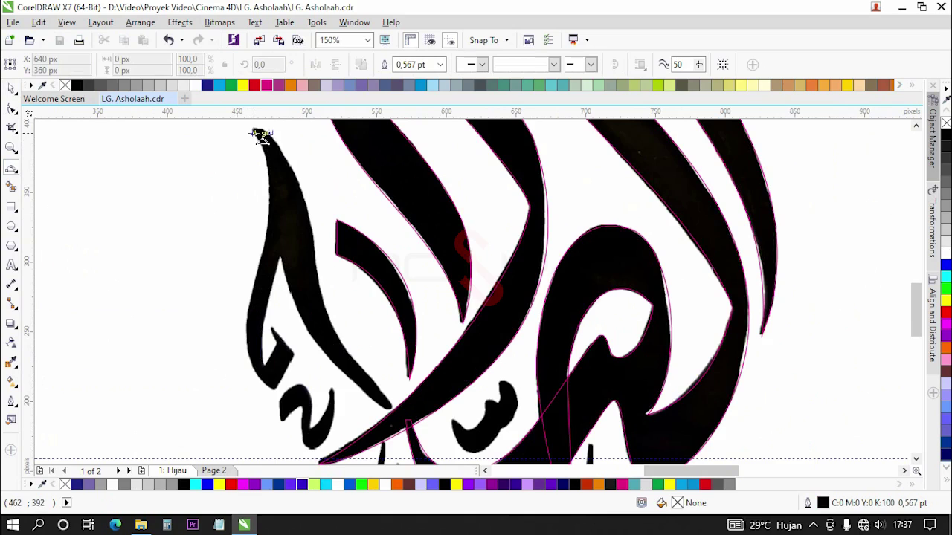
{"action": "left_click", "coordinate": [254, 130]}
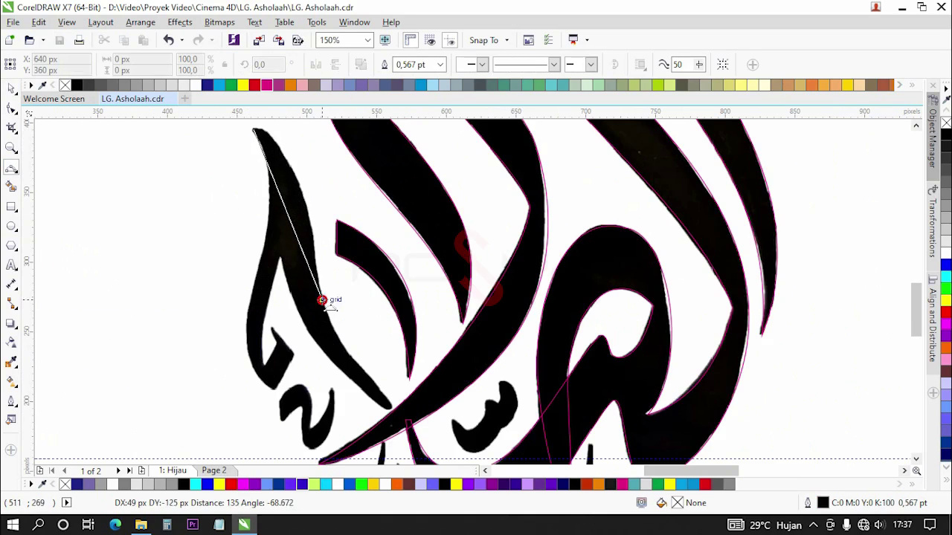
{"action": "left_click", "coordinate": [318, 280]}
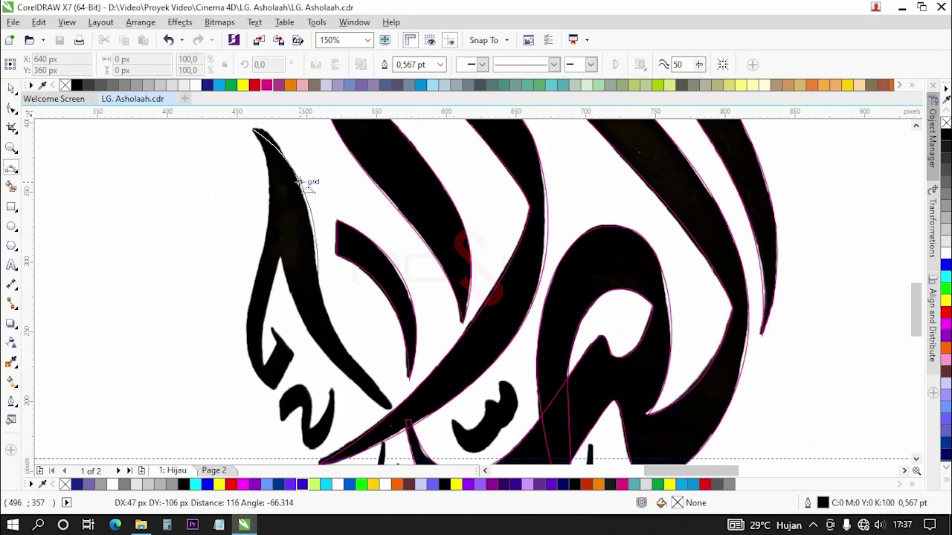
{"action": "left_click", "coordinate": [313, 230]}
{"action": "left_click_drag", "start_coordinate": [319, 278], "coordinate": [390, 408]}
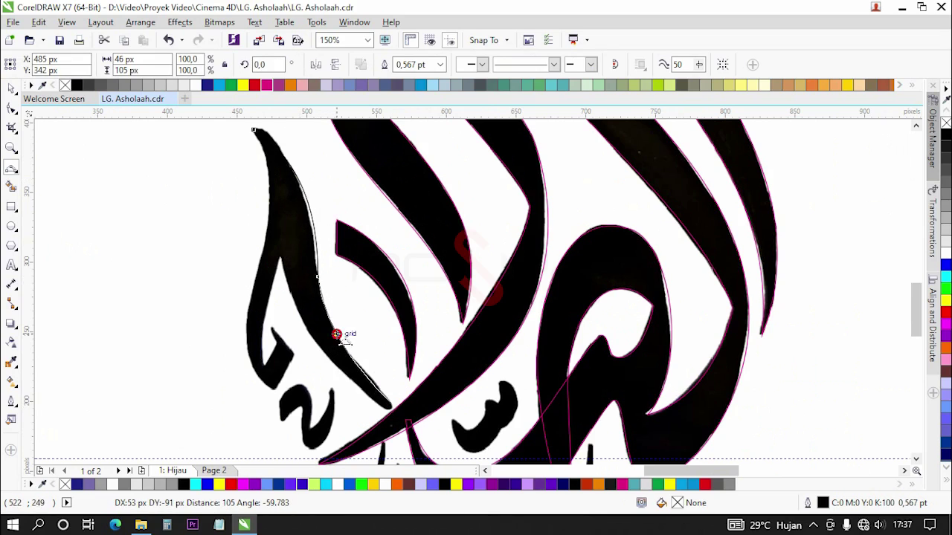
{"action": "left_click", "coordinate": [339, 335]}
Trace the leftmost stroke's inner edge from its lower tip through the upper notch to the hook's inner corner, and colour the curve magenta.
{"action": "left_click_drag", "start_coordinate": [393, 404], "coordinate": [264, 370]}
{"action": "left_click", "coordinate": [327, 358]}
{"action": "left_click", "coordinate": [265, 308]}
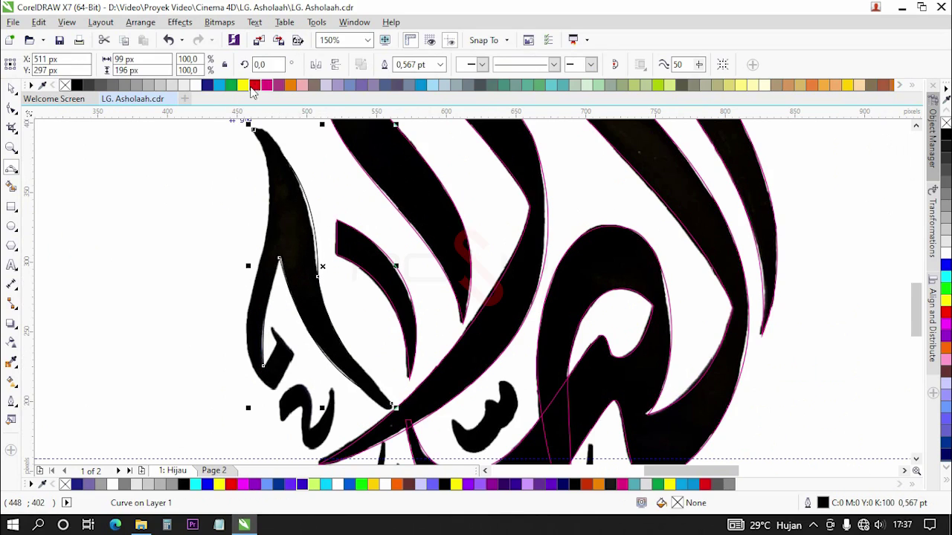
{"action": "right_click", "coordinate": [269, 87]}
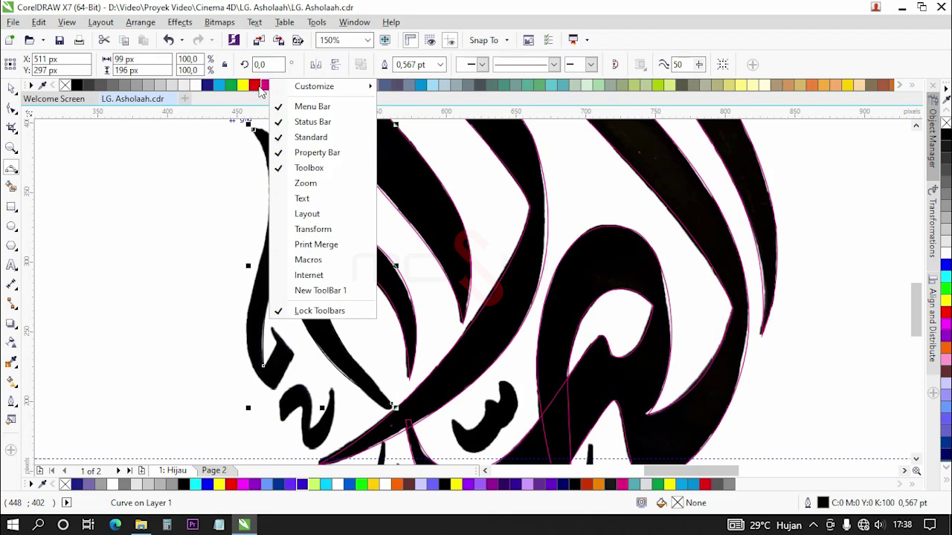
{"action": "left_click", "coordinate": [264, 87]}
Trace the hook's inner edge from its inner corner through the small notch to the pointed tip, redrawing the last segment.
{"action": "scroll", "coordinate": [259, 422], "scroll_direction": "up", "scroll_amount": 1}
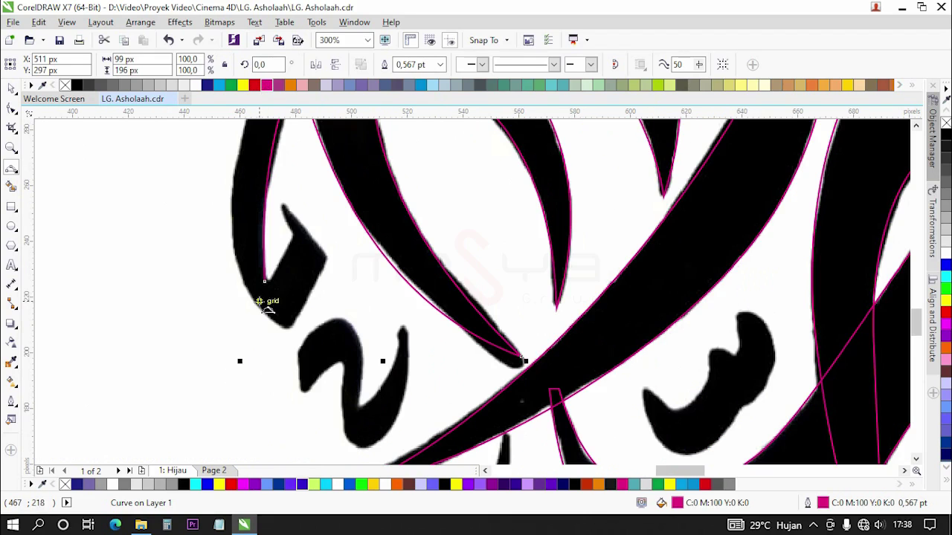
{"action": "mouse_move", "coordinate": [263, 283]}
{"action": "left_mouse_down"}
{"action": "mouse_move", "coordinate": [299, 238]}
{"action": "mouse_move", "coordinate": [282, 208]}
{"action": "left_mouse_up"}
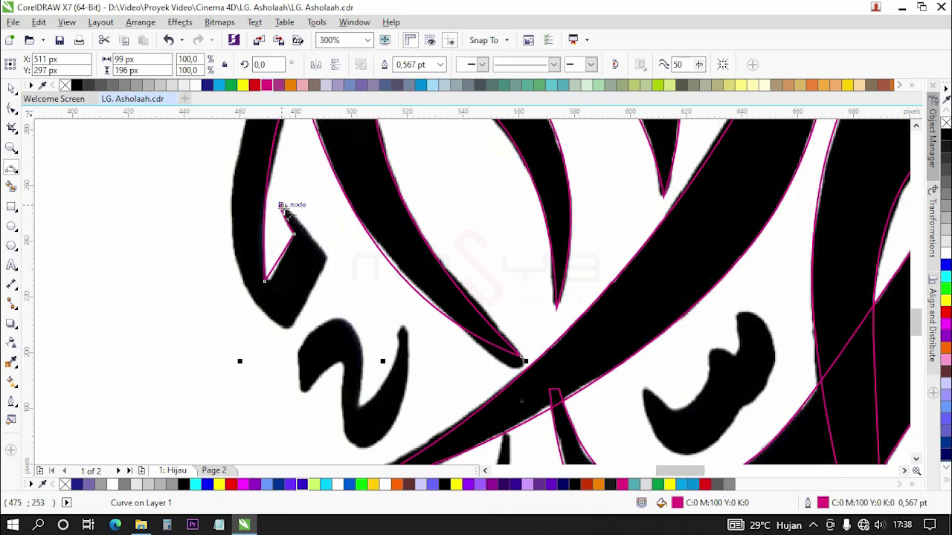
{"action": "scroll", "coordinate": [287, 208], "scroll_direction": "up", "scroll_amount": 2}
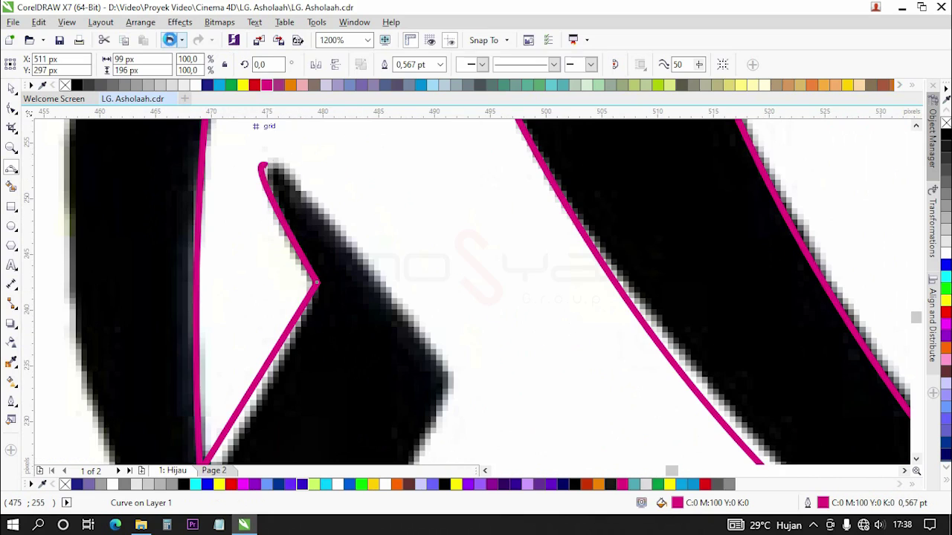
{"action": "left_click", "coordinate": [170, 39]}
{"action": "left_click_drag", "start_coordinate": [318, 284], "coordinate": [275, 169]}
{"action": "scroll", "coordinate": [281, 172], "scroll_direction": "down", "scroll_amount": 1}
{"action": "left_click", "coordinate": [275, 169]}
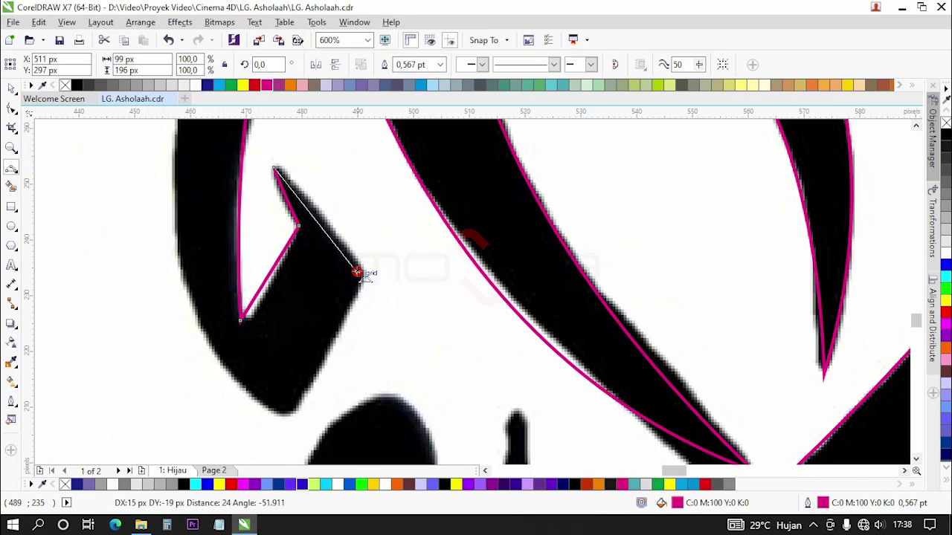
Trace the hook's outer edge from the pointed tip to the side corner and down to its lower end.
{"action": "left_click", "coordinate": [365, 275]}
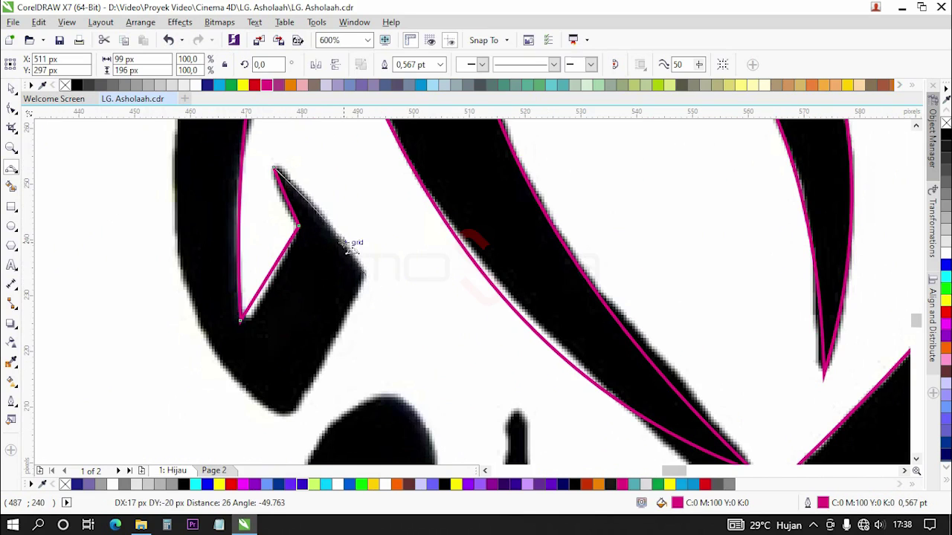
{"action": "scroll", "coordinate": [365, 226], "scroll_direction": "down", "scroll_amount": 1}
{"action": "left_click", "coordinate": [364, 252]}
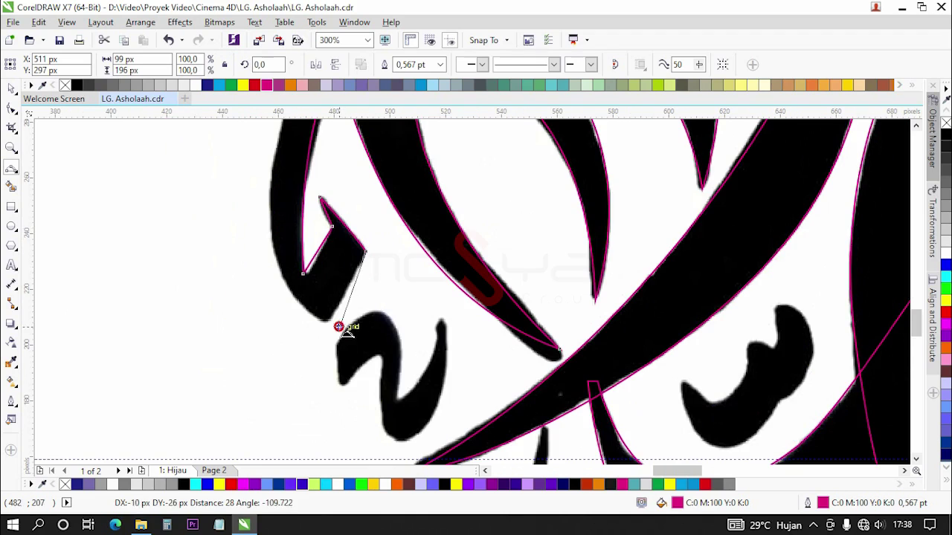
{"action": "left_click", "coordinate": [325, 322]}
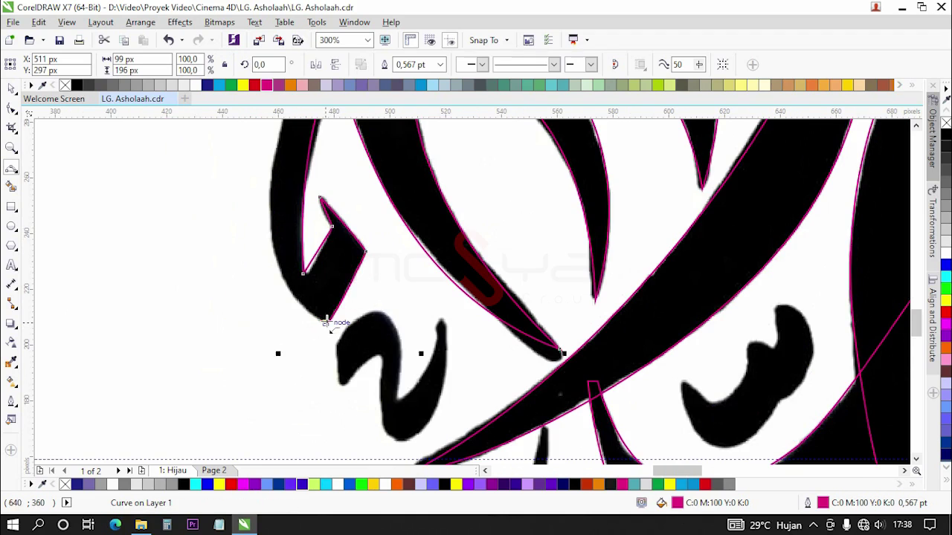
Close the leftmost stroke's outline with a curve between the hook's lower end and the upper tip, and remove its fill.
{"action": "scroll", "coordinate": [328, 323], "scroll_direction": "down", "scroll_amount": 2}
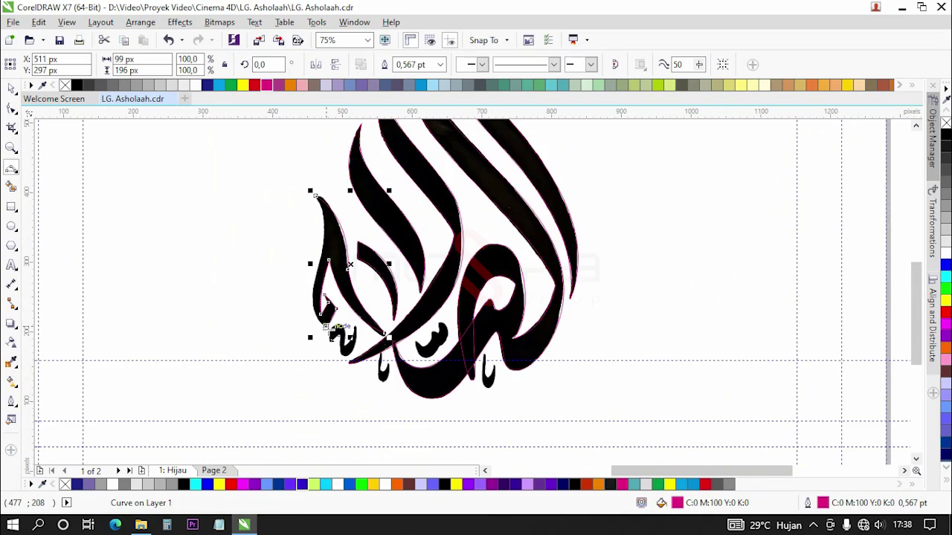
{"action": "left_click", "coordinate": [331, 332]}
{"action": "left_click_drag", "start_coordinate": [314, 197], "coordinate": [322, 312]}
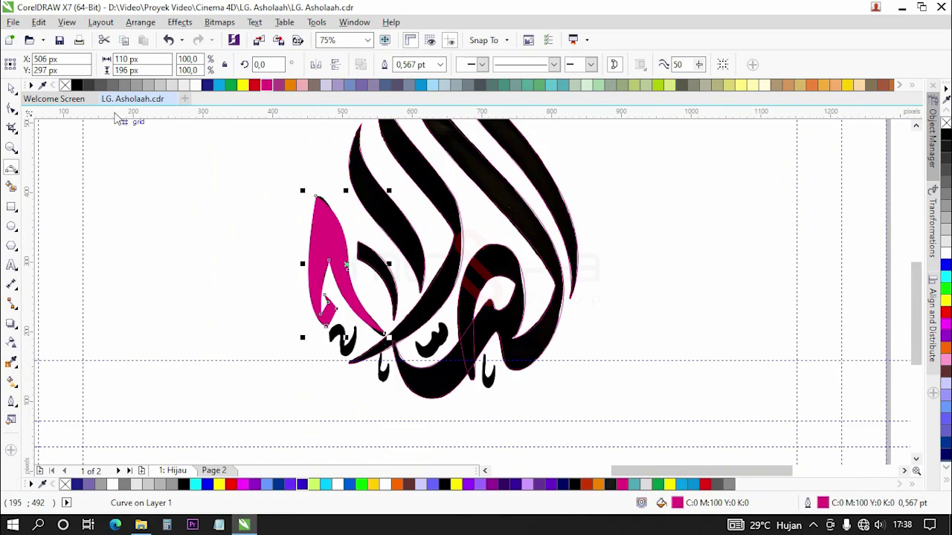
{"action": "left_click", "coordinate": [65, 85]}
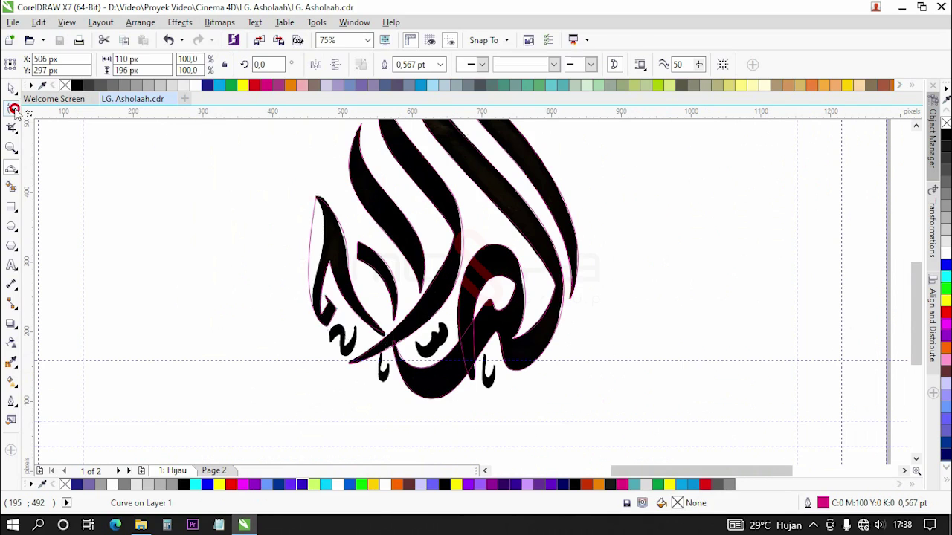
Adjust the upper handle of the outer edge's middle node so the leftmost stroke's upper outer edge follows the bitmap.
{"action": "left_click", "coordinate": [11, 108]}
{"action": "scroll", "coordinate": [320, 199], "scroll_direction": "up", "scroll_amount": 8}
{"action": "left_click", "coordinate": [319, 210]}
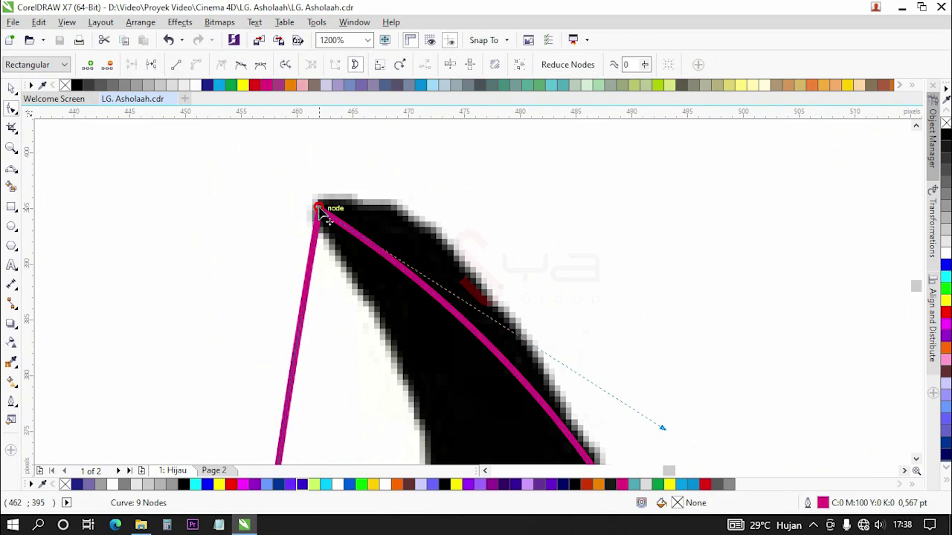
{"action": "scroll", "coordinate": [320, 208], "scroll_direction": "down", "scroll_amount": 4}
{"action": "mouse_move", "coordinate": [406, 254]}
{"action": "left_mouse_down"}
{"action": "mouse_move", "coordinate": [370, 192]}
{"action": "mouse_move", "coordinate": [393, 197]}
{"action": "mouse_move", "coordinate": [380, 161]}
{"action": "left_mouse_up"}
{"action": "scroll", "coordinate": [371, 190], "scroll_direction": "down", "scroll_amount": 4}
{"action": "scroll", "coordinate": [384, 228], "scroll_direction": "up", "scroll_amount": 4}
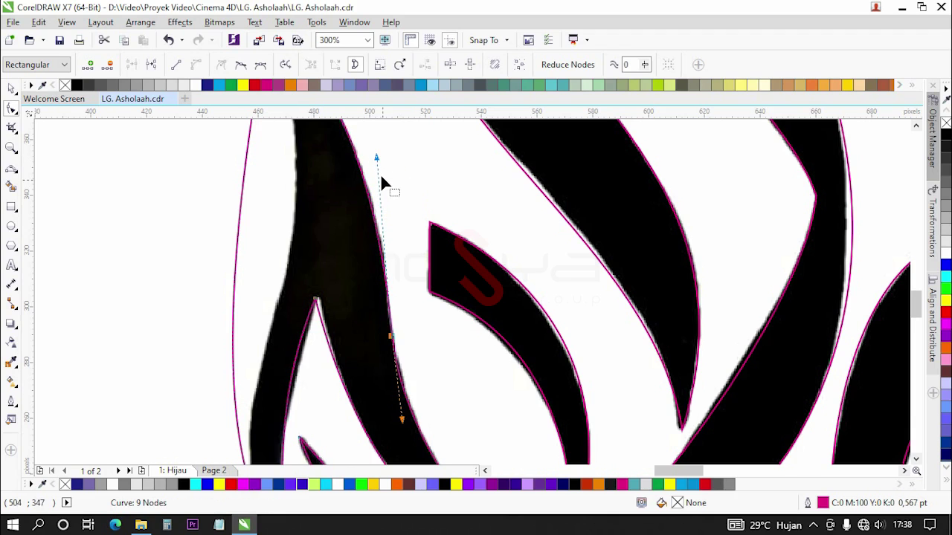
{"action": "scroll", "coordinate": [393, 348], "scroll_direction": "up", "scroll_amount": 2}
{"action": "scroll", "coordinate": [406, 223], "scroll_direction": "up", "scroll_amount": 1}
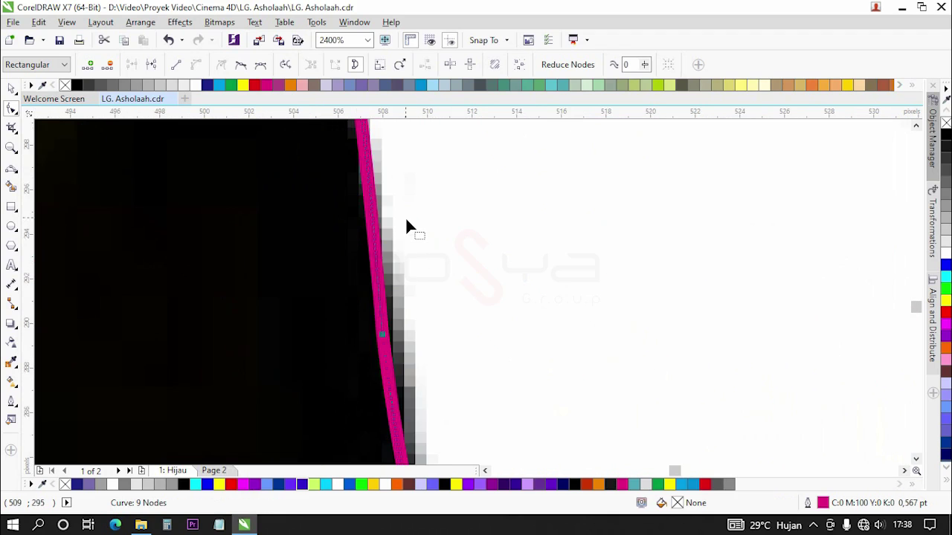
Move the leftmost stroke's lower tip node into the bitmap's rounded tip and adjust the handles of both adjoining edges.
{"action": "scroll", "coordinate": [405, 217], "scroll_direction": "down", "scroll_amount": 4}
{"action": "scroll", "coordinate": [400, 191], "scroll_direction": "up", "scroll_amount": 2}
{"action": "scroll", "coordinate": [536, 389], "scroll_direction": "up", "scroll_amount": 1}
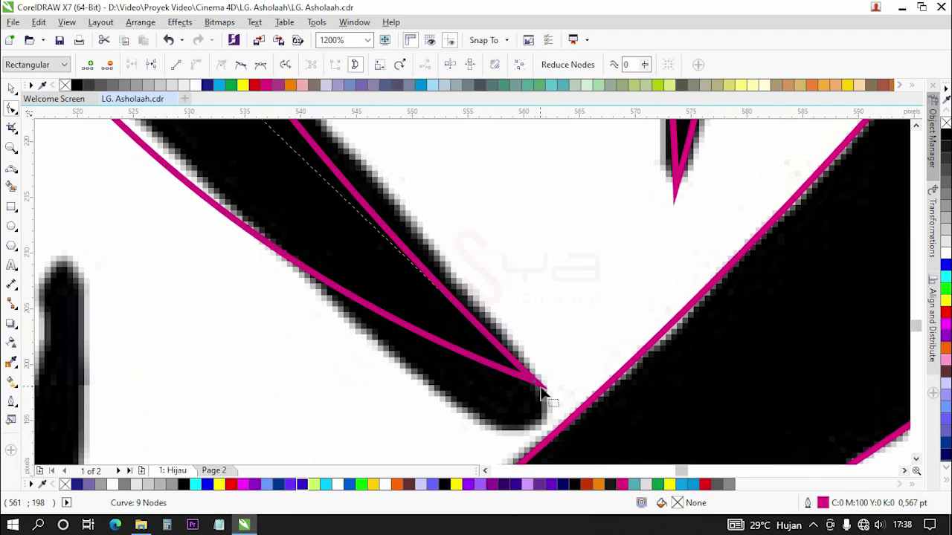
{"action": "left_click_drag", "start_coordinate": [535, 385], "coordinate": [535, 421]}
{"action": "scroll", "coordinate": [536, 420], "scroll_direction": "down", "scroll_amount": 2}
{"action": "left_click_drag", "start_coordinate": [439, 342], "coordinate": [458, 355]}
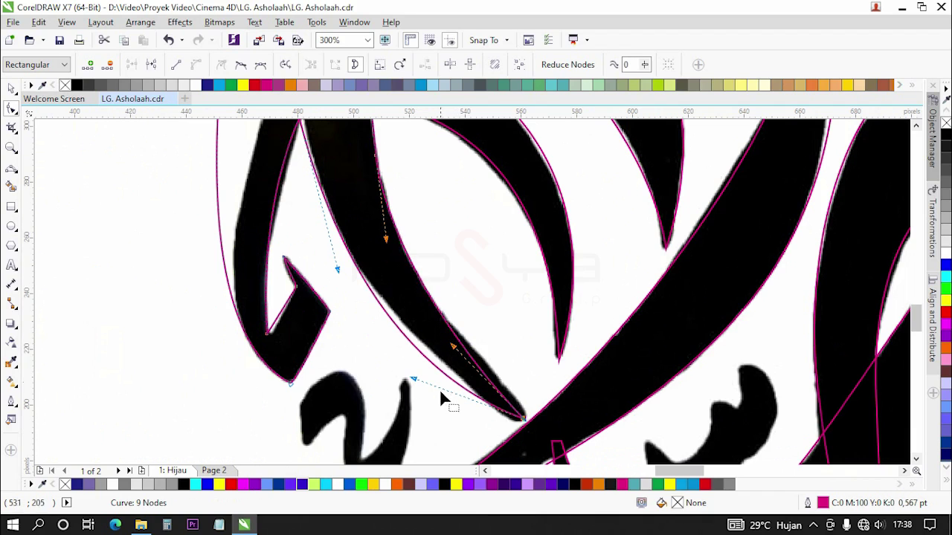
{"action": "left_click_drag", "start_coordinate": [415, 380], "coordinate": [446, 387]}
Move the leftmost stroke's upper notch node onto the bitmap's notch and adjust its handle toward the lower tip to fit the edge.
{"action": "scroll", "coordinate": [446, 387], "scroll_direction": "down", "scroll_amount": 2}
{"action": "scroll", "coordinate": [402, 316], "scroll_direction": "up", "scroll_amount": 4}
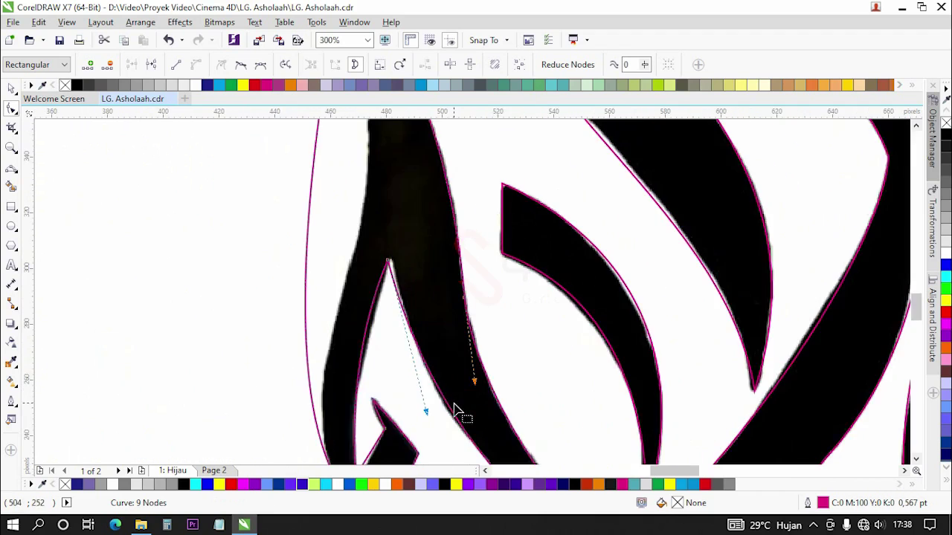
{"action": "left_click_drag", "start_coordinate": [472, 271], "coordinate": [484, 261]}
{"action": "scroll", "coordinate": [484, 260], "scroll_direction": "down", "scroll_amount": 2}
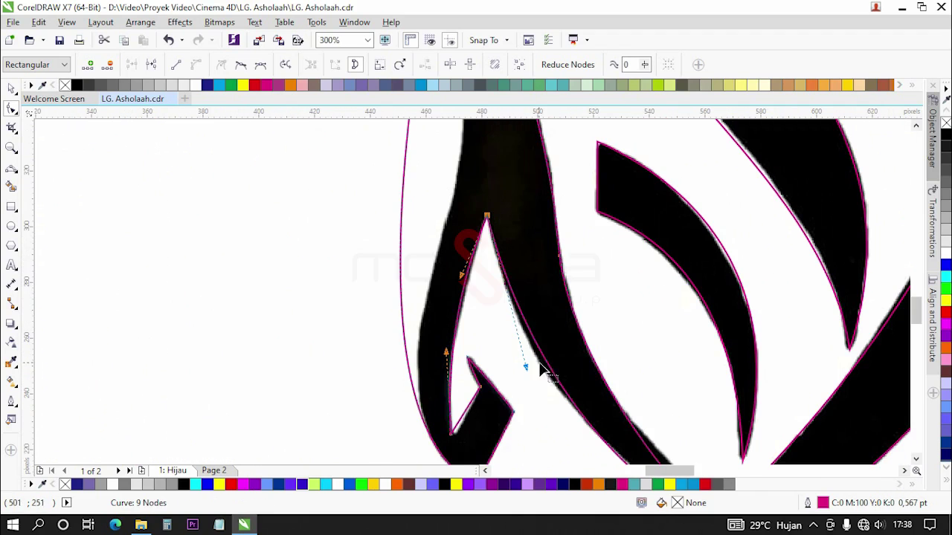
{"action": "left_click_drag", "start_coordinate": [525, 365], "coordinate": [516, 371]}
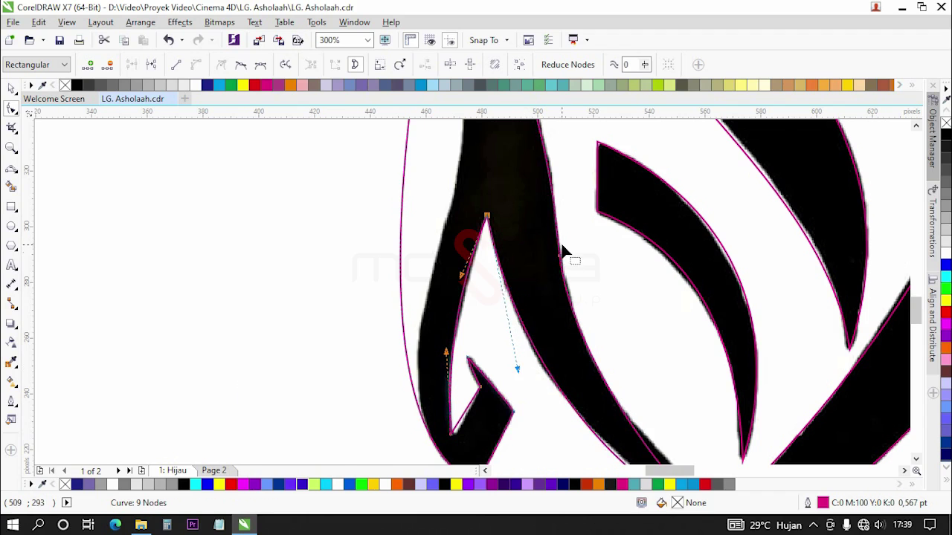
{"action": "scroll", "coordinate": [562, 245], "scroll_direction": "up", "scroll_amount": 1}
{"action": "scroll", "coordinate": [562, 249], "scroll_direction": "up", "scroll_amount": 1}
{"action": "scroll", "coordinate": [566, 245], "scroll_direction": "down", "scroll_amount": 3}
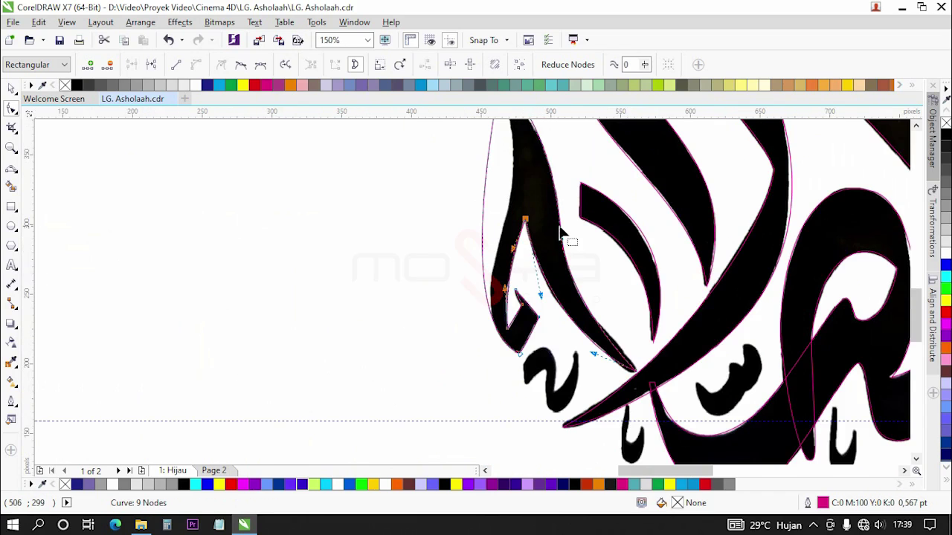
Reposition the hook's inner corner node onto the bitmap and adjust its upper handle to match the inner edge.
{"action": "scroll", "coordinate": [544, 338], "scroll_direction": "up", "scroll_amount": 3}
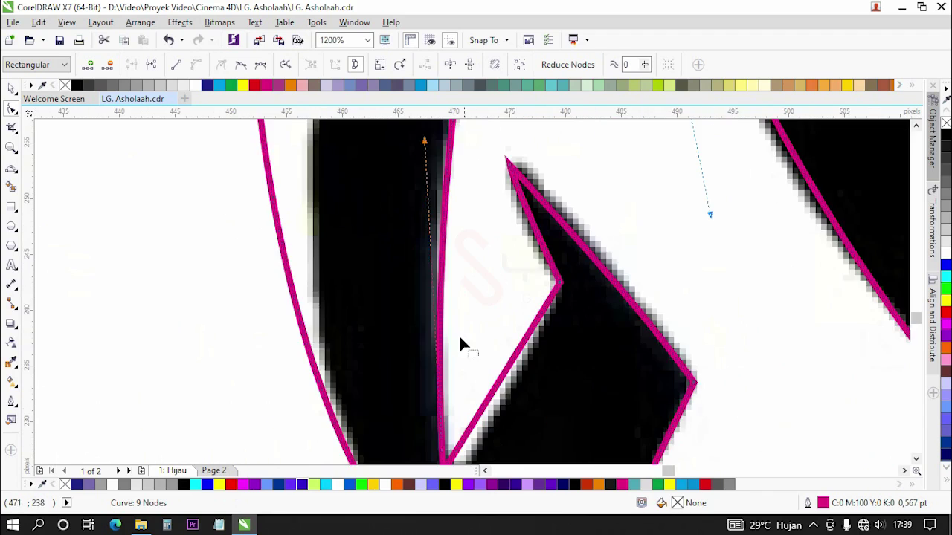
{"action": "scroll", "coordinate": [454, 409], "scroll_direction": "down", "scroll_amount": 1}
{"action": "scroll", "coordinate": [469, 401], "scroll_direction": "up", "scroll_amount": 2}
{"action": "left_click_drag", "start_coordinate": [447, 344], "coordinate": [472, 353]}
{"action": "scroll", "coordinate": [463, 371], "scroll_direction": "down", "scroll_amount": 2}
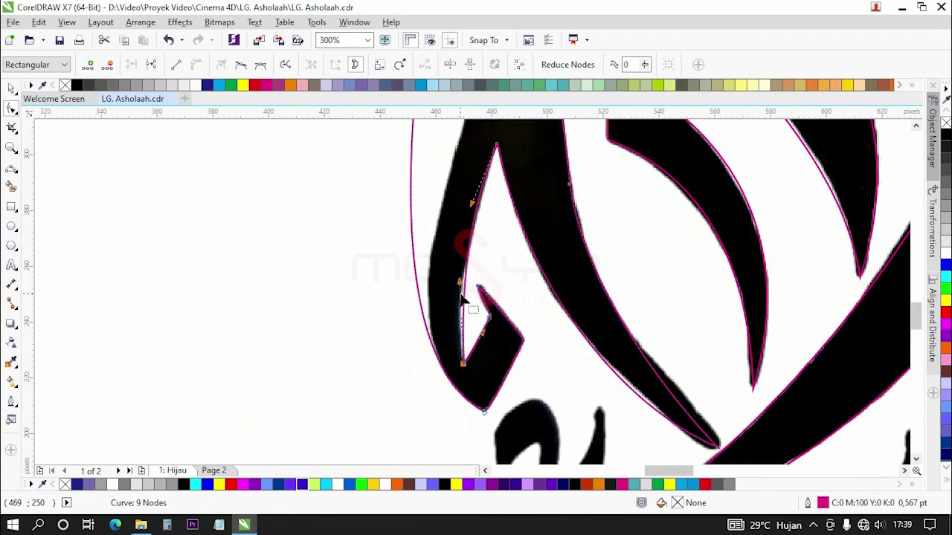
{"action": "left_click_drag", "start_coordinate": [461, 287], "coordinate": [457, 280]}
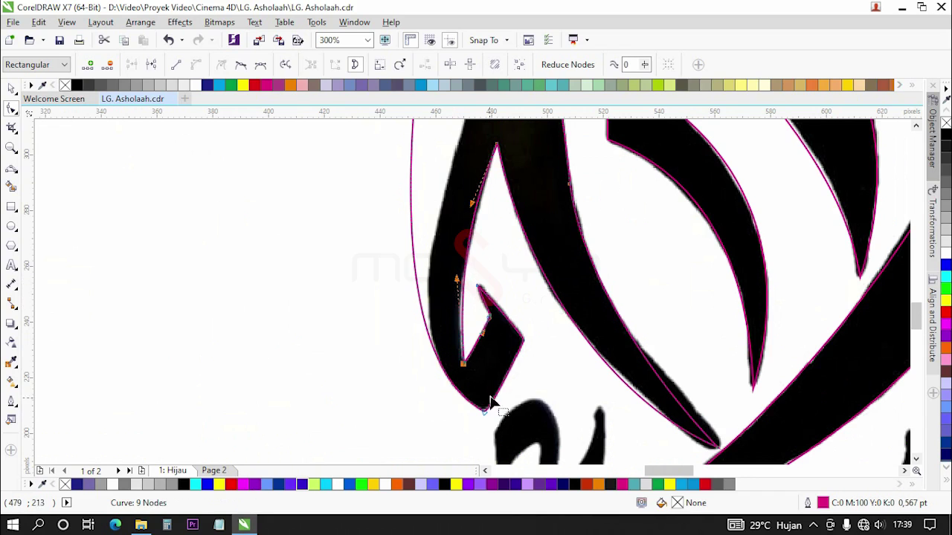
Adjust the node at the hook's lower end to fit the bitmap's rounded bottom.
{"action": "scroll", "coordinate": [493, 385], "scroll_direction": "up", "scroll_amount": 4}
{"action": "left_click_drag", "start_coordinate": [449, 361], "coordinate": [523, 398]}
{"action": "scroll", "coordinate": [523, 397], "scroll_direction": "down", "scroll_amount": 2}
{"action": "scroll", "coordinate": [526, 418], "scroll_direction": "down", "scroll_amount": 1}
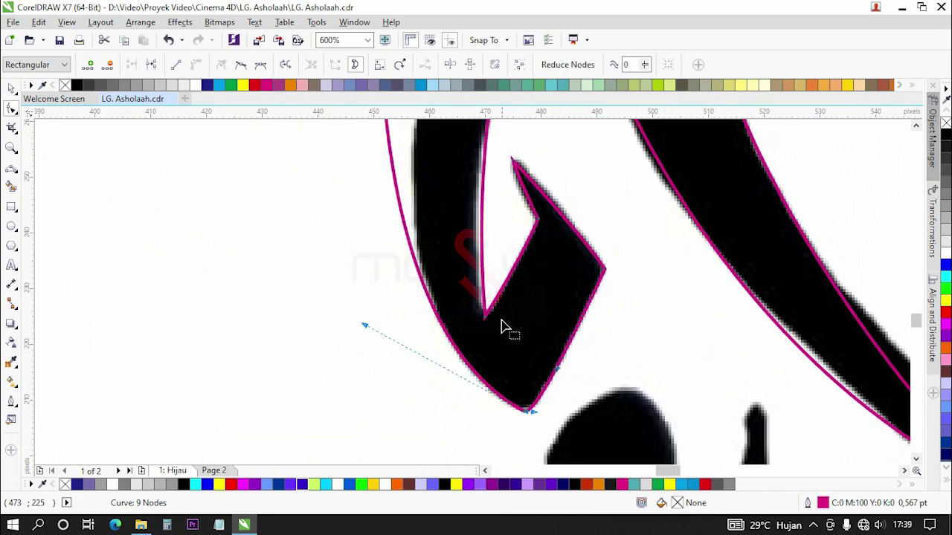
Reshape the leftmost letter's outline with its curve handles so its left and right edges follow the black shape.
{"action": "scroll", "coordinate": [501, 327], "scroll_direction": "down", "scroll_amount": 2}
{"action": "left_click_drag", "start_coordinate": [462, 266], "coordinate": [526, 180]}
{"action": "left_click_drag", "start_coordinate": [466, 354], "coordinate": [439, 329]}
{"action": "scroll", "coordinate": [519, 183], "scroll_direction": "up", "scroll_amount": 2}
{"action": "left_click_drag", "start_coordinate": [547, 179], "coordinate": [567, 215]}
{"action": "scroll", "coordinate": [537, 210], "scroll_direction": "down", "scroll_amount": 2}
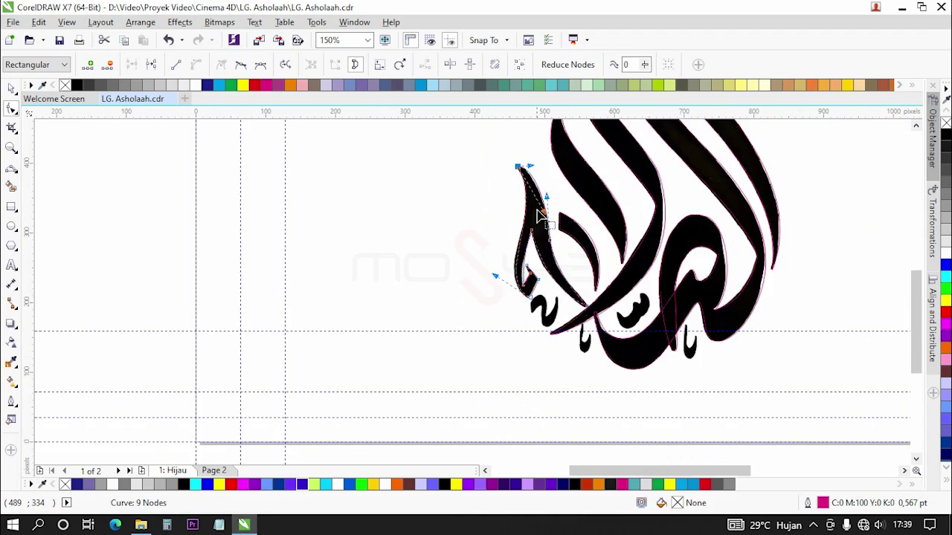
Fine-tune the upper left edge of the leftmost letter's outline and save the document.
{"action": "scroll", "coordinate": [538, 215], "scroll_direction": "up", "scroll_amount": 2}
{"action": "left_click_drag", "start_coordinate": [458, 253], "coordinate": [448, 249]}
{"action": "scroll", "coordinate": [423, 297], "scroll_direction": "down", "scroll_amount": 4}
{"action": "scroll", "coordinate": [464, 264], "scroll_direction": "up", "scroll_amount": 4}
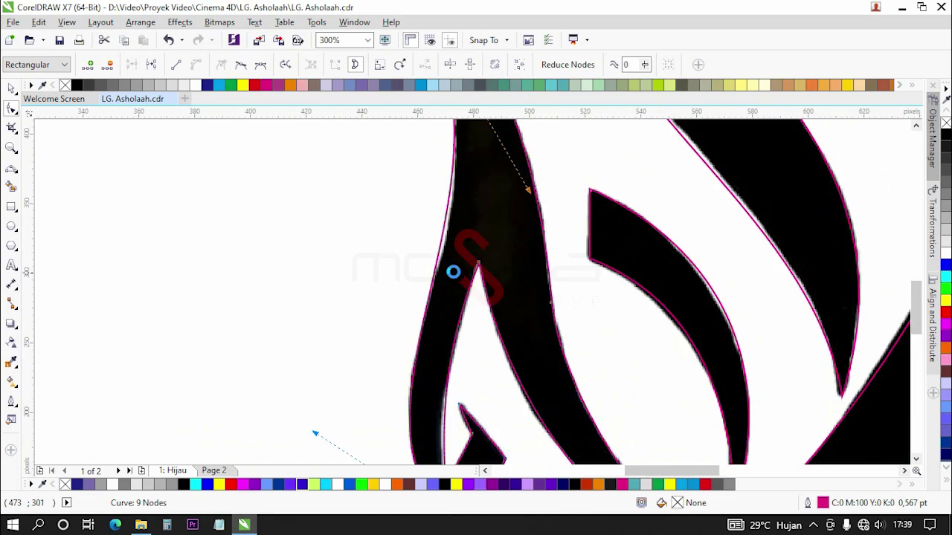
{"action": "scroll", "coordinate": [453, 272], "scroll_direction": "down", "scroll_amount": 4}
{"action": "left_click", "coordinate": [63, 43]}
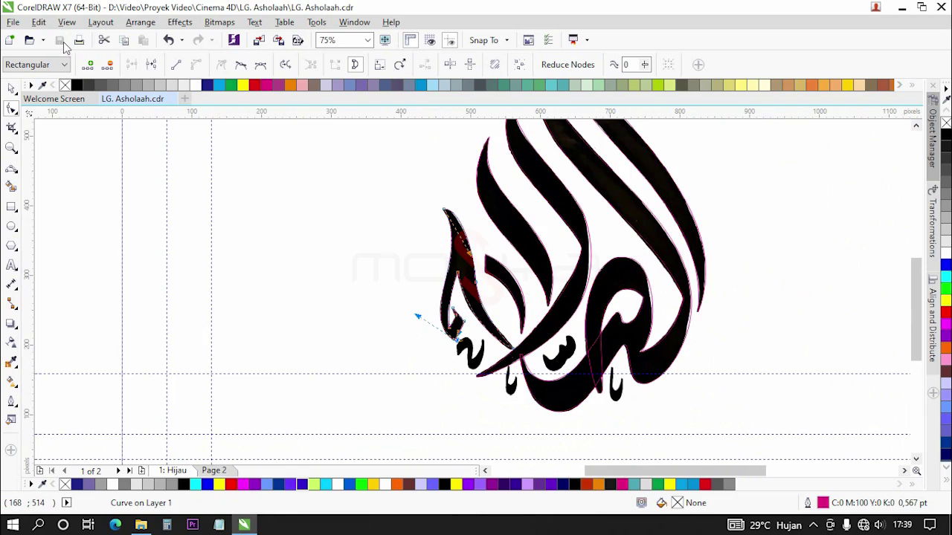
Trace the small hook mark below the right-hand letters with a closed three-point curve outline, about 20 by 50 px, and colour it magenta.
{"action": "left_click", "coordinate": [11, 169]}
{"action": "scroll", "coordinate": [438, 223], "scroll_direction": "down", "scroll_amount": 1}
{"action": "scroll", "coordinate": [509, 332], "scroll_direction": "up", "scroll_amount": 3}
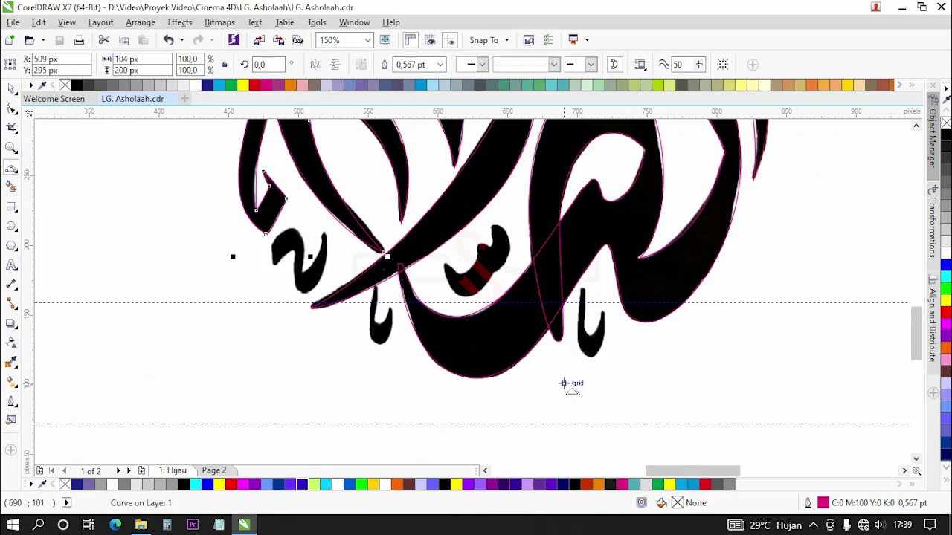
{"action": "scroll", "coordinate": [567, 305], "scroll_direction": "up", "scroll_amount": 2}
{"action": "left_click", "coordinate": [595, 248]}
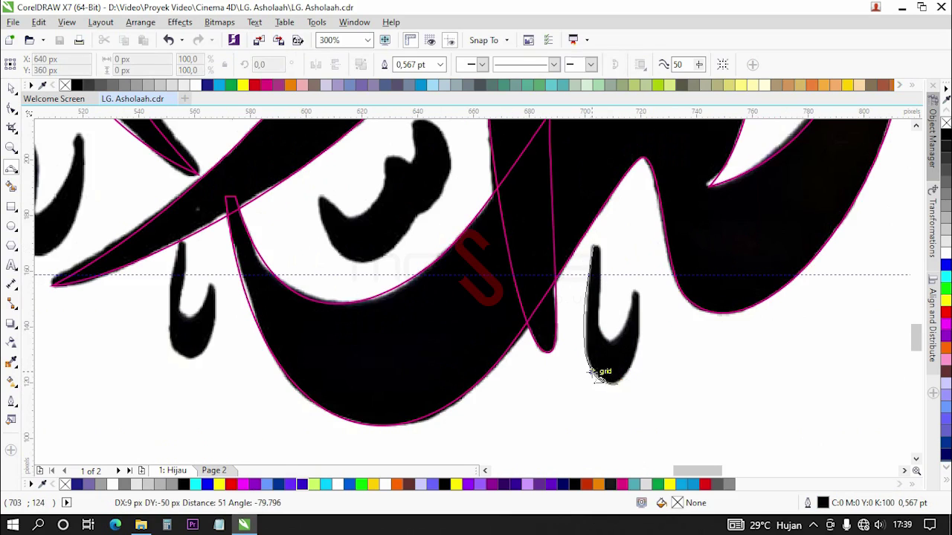
{"action": "left_click", "coordinate": [613, 381]}
{"action": "left_click", "coordinate": [619, 387]}
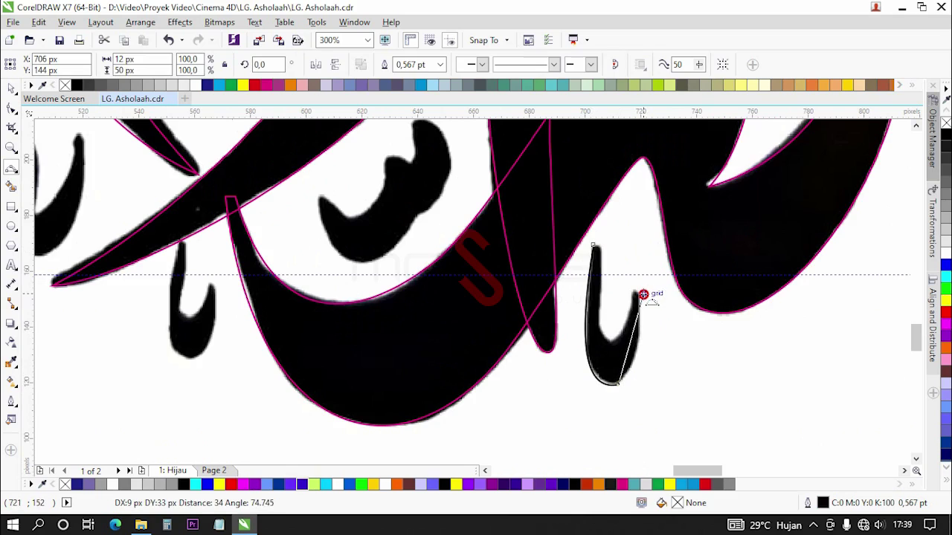
{"action": "left_click", "coordinate": [639, 308]}
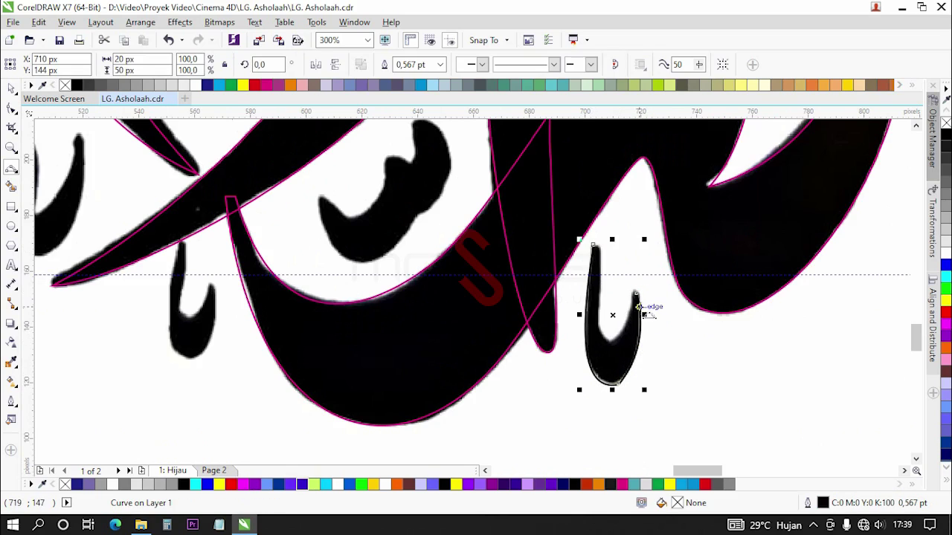
{"action": "left_click", "coordinate": [637, 296]}
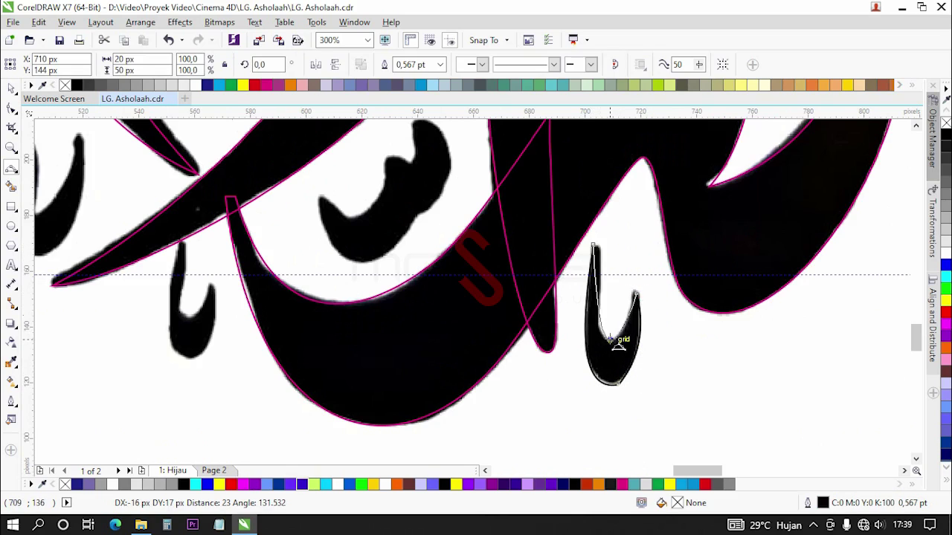
{"action": "left_click", "coordinate": [608, 344]}
{"action": "right_click", "coordinate": [264, 86]}
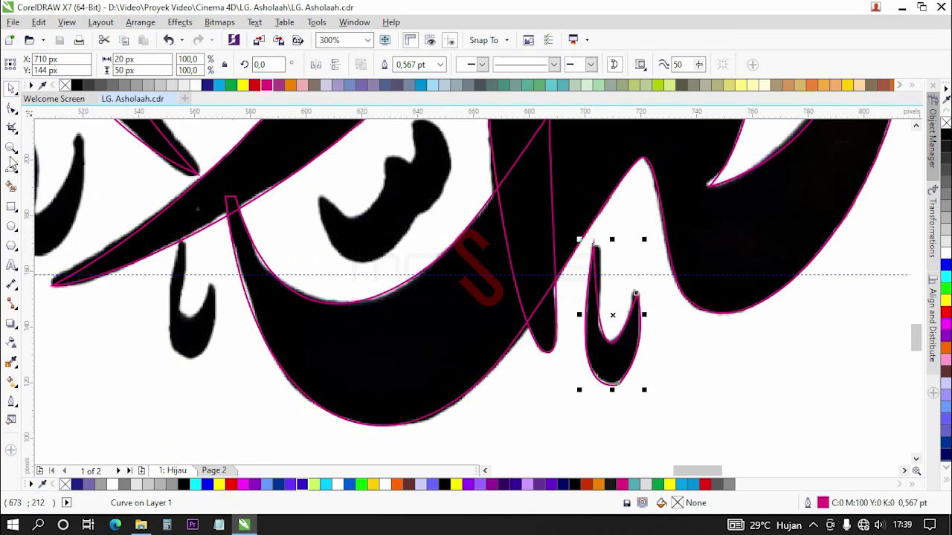
Move the top node of the right hook mark's outline to the stroke's tip and adjust its left edge curve.
{"action": "left_click", "coordinate": [11, 108]}
{"action": "scroll", "coordinate": [509, 283], "scroll_direction": "up", "scroll_amount": 5}
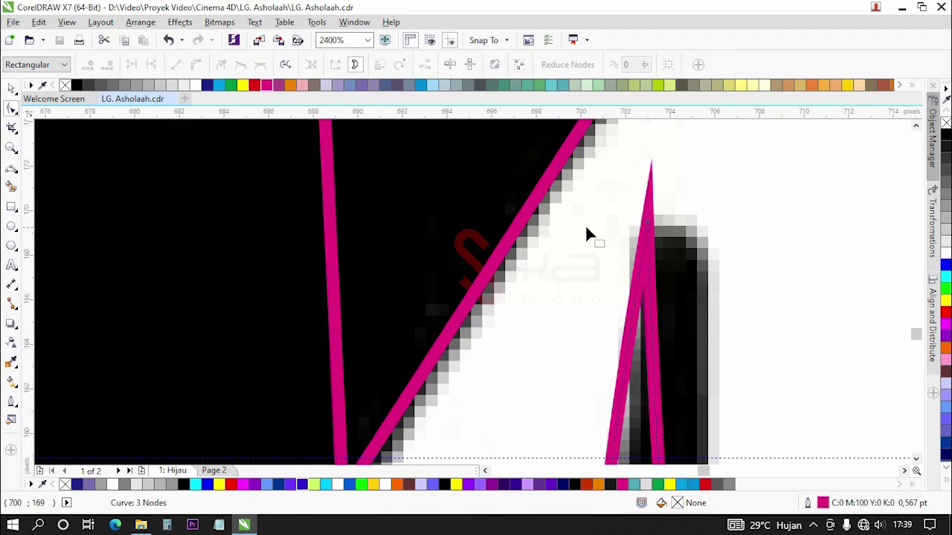
{"action": "left_click_drag", "start_coordinate": [657, 223], "coordinate": [669, 203]}
{"action": "scroll", "coordinate": [669, 202], "scroll_direction": "down", "scroll_amount": 3}
{"action": "left_click_drag", "start_coordinate": [644, 392], "coordinate": [624, 363]}
{"action": "scroll", "coordinate": [675, 394], "scroll_direction": "down", "scroll_amount": 1}
{"action": "scroll", "coordinate": [675, 394], "scroll_direction": "up", "scroll_amount": 2}
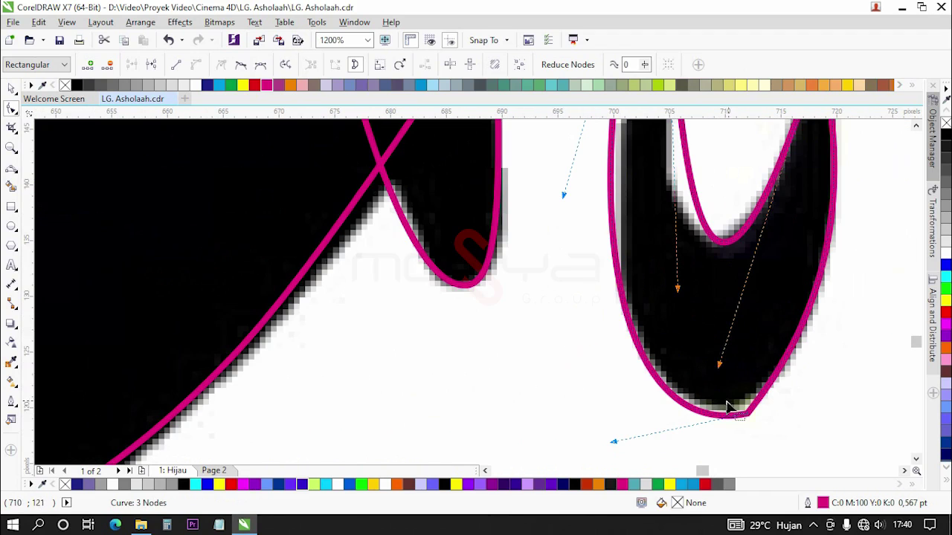
Raise the bottom node of the right hook outline and reshape the adjoining curve to follow the mark's rounded base.
{"action": "left_click_drag", "start_coordinate": [740, 414], "coordinate": [740, 412]}
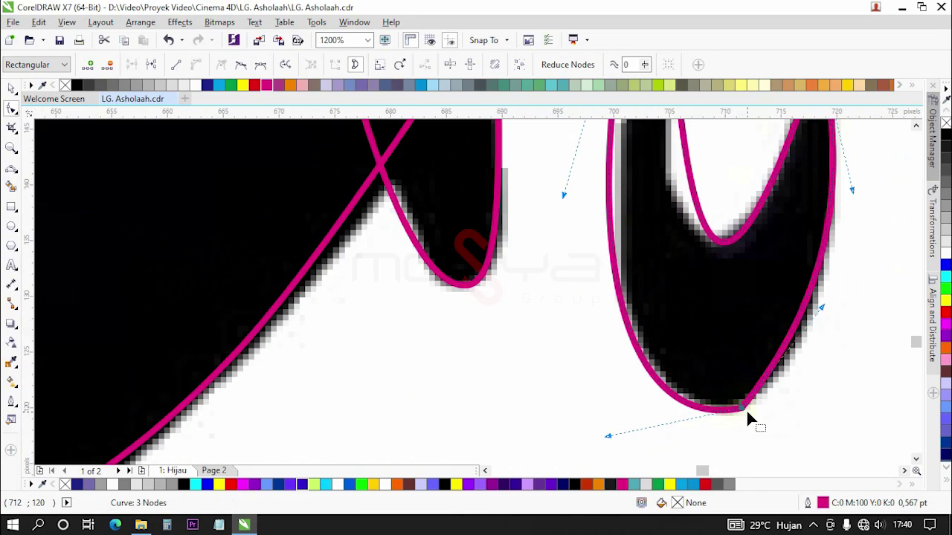
{"action": "left_click_drag", "start_coordinate": [820, 306], "coordinate": [824, 370]}
{"action": "scroll", "coordinate": [716, 445], "scroll_direction": "up", "scroll_amount": 2}
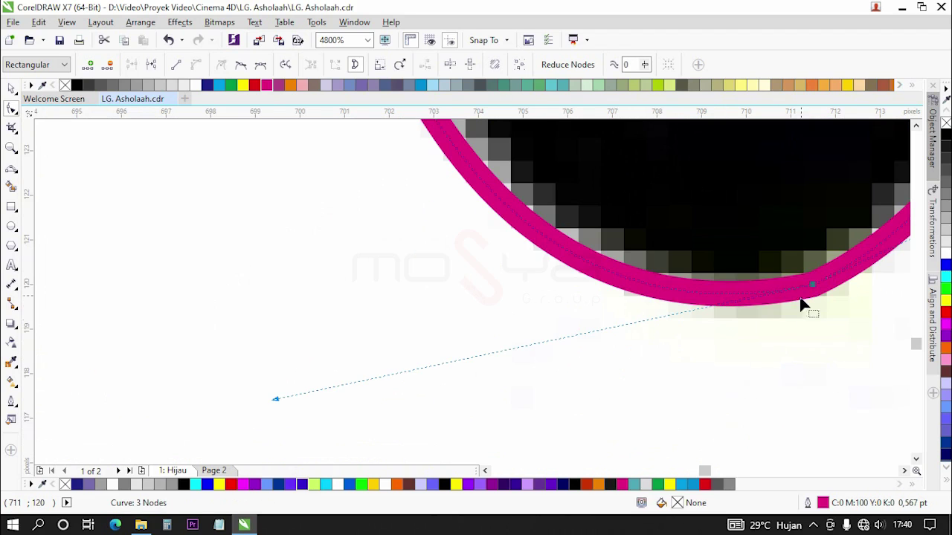
{"action": "left_click_drag", "start_coordinate": [814, 289], "coordinate": [888, 245]}
{"action": "scroll", "coordinate": [661, 306], "scroll_direction": "down", "scroll_amount": 1}
{"action": "left_click", "coordinate": [773, 321]}
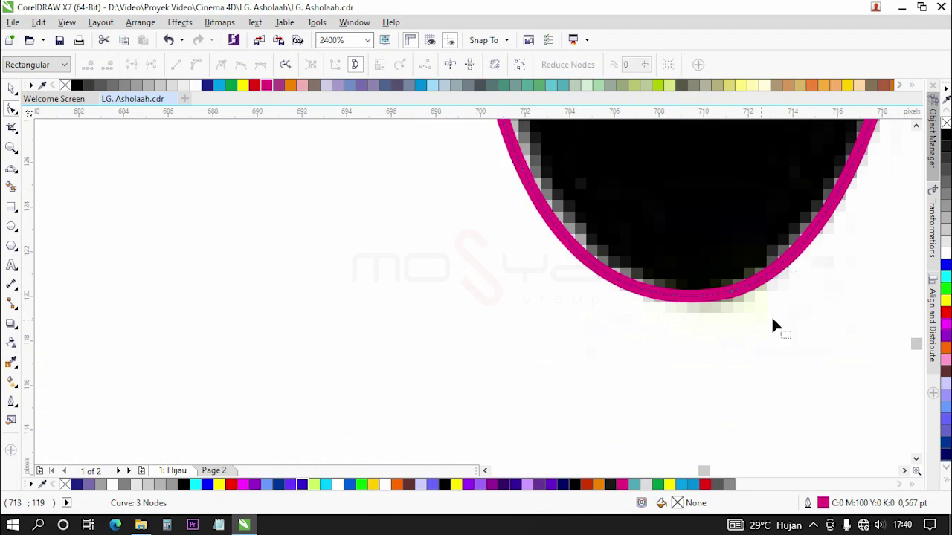
Smooth the left side of the right hook's base by adjusting the bottom node's curve handle.
{"action": "scroll", "coordinate": [715, 288], "scroll_direction": "up", "scroll_amount": 1}
{"action": "left_click", "coordinate": [734, 288]}
{"action": "scroll", "coordinate": [746, 329], "scroll_direction": "down", "scroll_amount": 1}
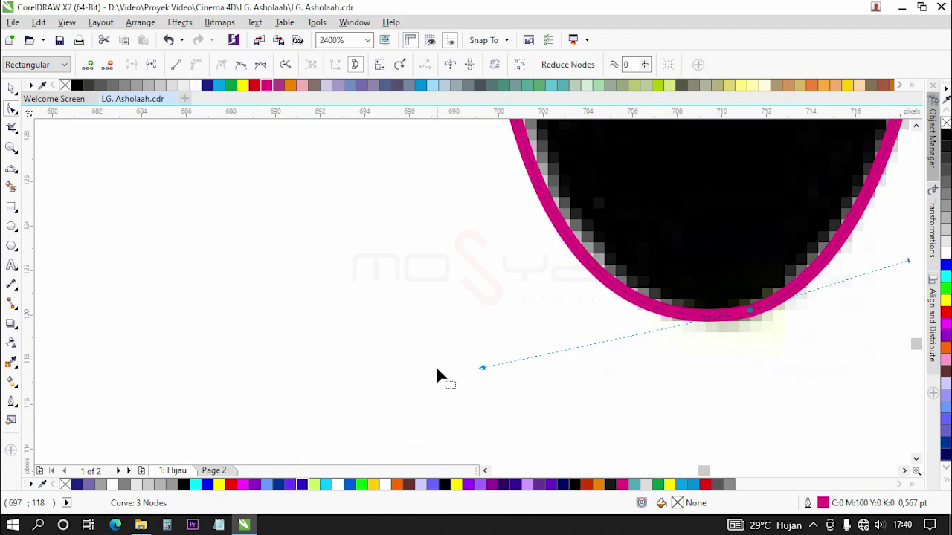
{"action": "left_click_drag", "start_coordinate": [481, 366], "coordinate": [521, 385]}
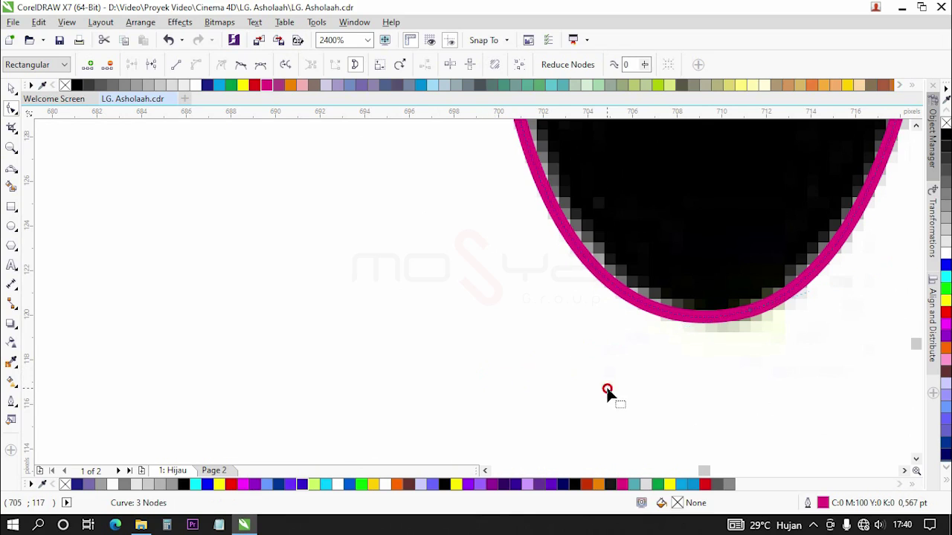
{"action": "left_click", "coordinate": [608, 393]}
Adjust the inner curve of the right hook outline to match the mark's inside edge.
{"action": "scroll", "coordinate": [559, 390], "scroll_direction": "down", "scroll_amount": 2}
{"action": "scroll", "coordinate": [616, 185], "scroll_direction": "up", "scroll_amount": 1}
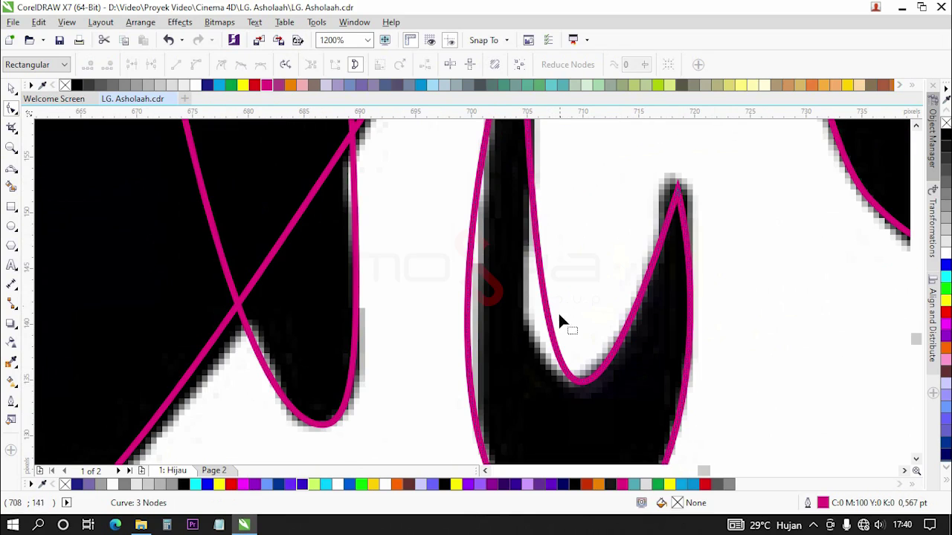
{"action": "scroll", "coordinate": [582, 345], "scroll_direction": "up", "scroll_amount": 1}
{"action": "scroll", "coordinate": [588, 330], "scroll_direction": "down", "scroll_amount": 1}
{"action": "left_click", "coordinate": [681, 174]}
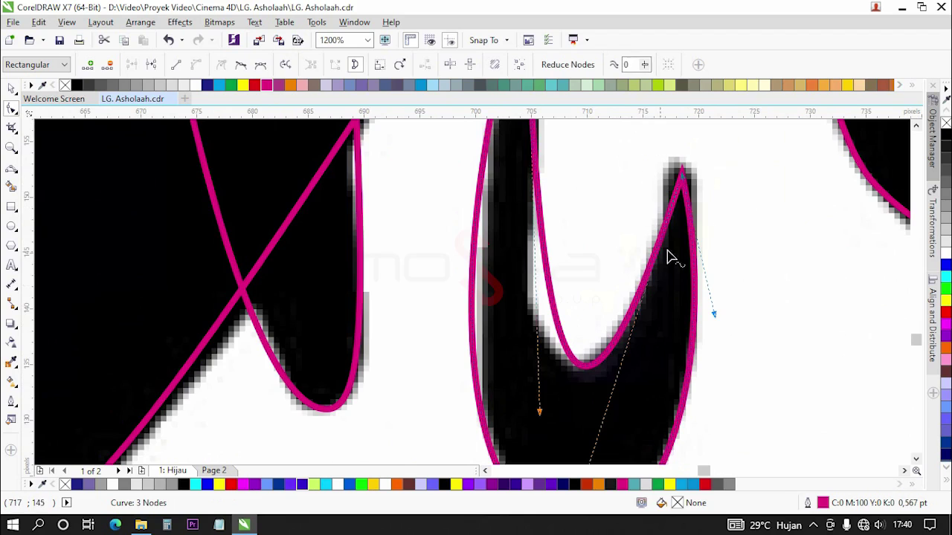
{"action": "left_click_drag", "start_coordinate": [542, 413], "coordinate": [525, 410]}
{"action": "scroll", "coordinate": [525, 409], "scroll_direction": "down", "scroll_amount": 2}
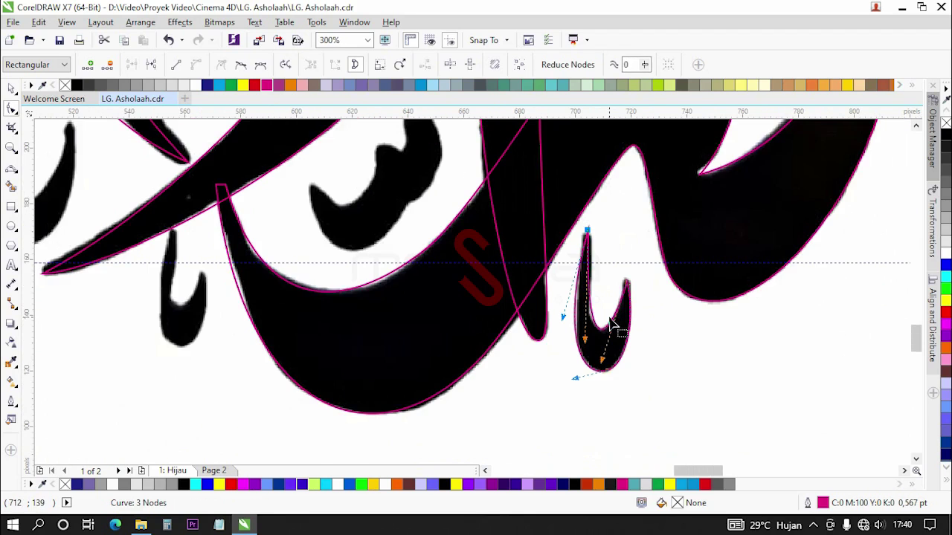
{"action": "scroll", "coordinate": [606, 344], "scroll_direction": "up", "scroll_amount": 2}
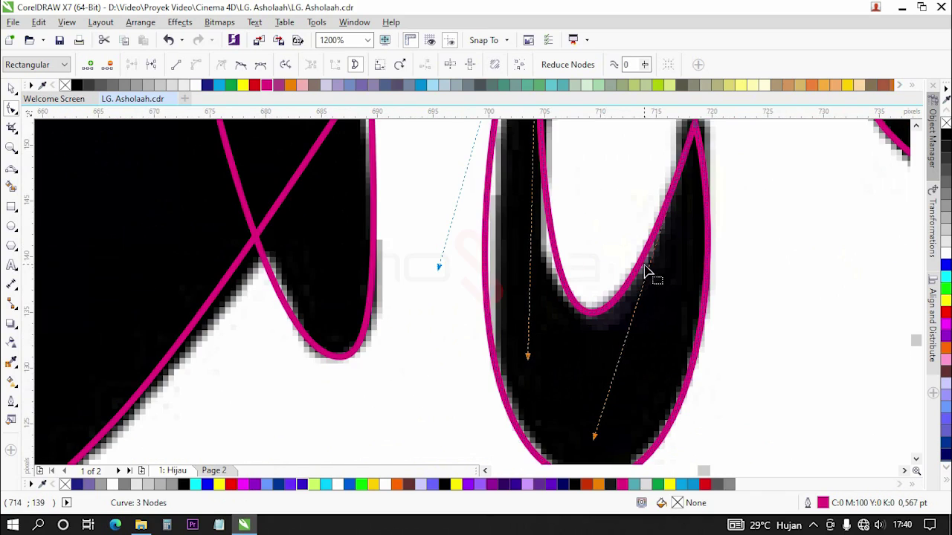
{"action": "scroll", "coordinate": [640, 283], "scroll_direction": "down", "scroll_amount": 2}
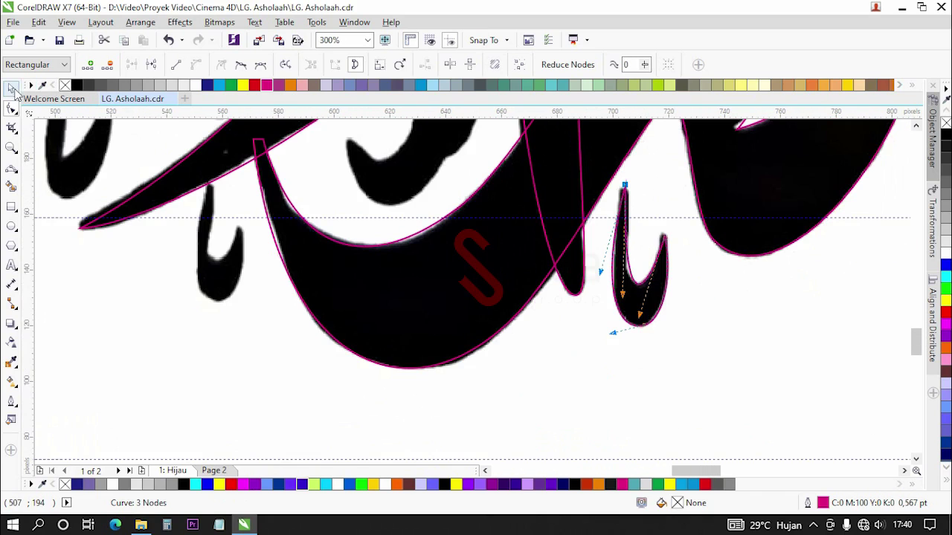
Duplicate the hook outline onto the matching small mark on the left and resize the copy to fit it.
{"action": "left_click", "coordinate": [12, 88]}
{"action": "mouse_move", "coordinate": [640, 255]}
{"action": "left_mouse_down"}
{"action": "mouse_move", "coordinate": [206, 260]}
{"action": "mouse_move", "coordinate": [223, 260]}
{"action": "mouse_move", "coordinate": [246, 297]}
{"action": "left_mouse_up"}
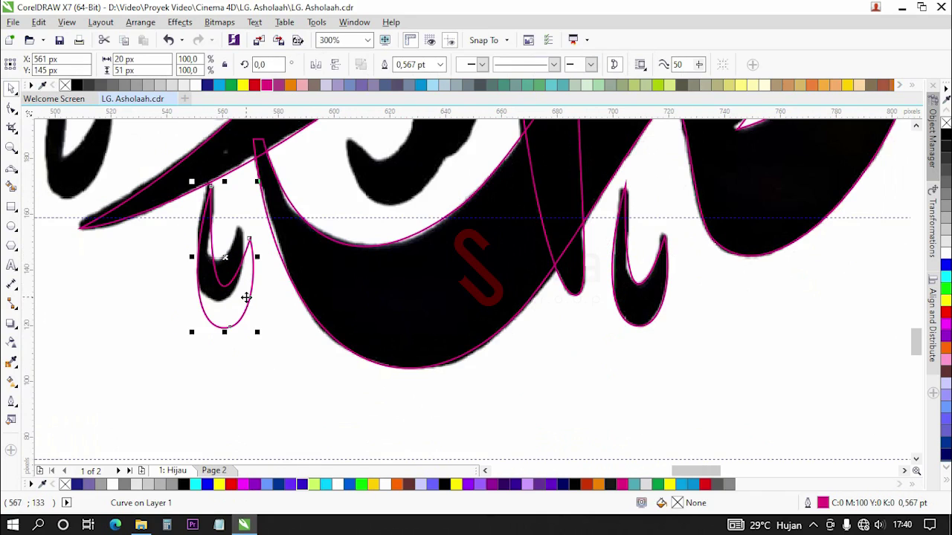
{"action": "left_click_drag", "start_coordinate": [257, 333], "coordinate": [247, 303]}
{"action": "left_click_drag", "start_coordinate": [245, 182], "coordinate": [248, 186]}
{"action": "left_click", "coordinate": [267, 400]}
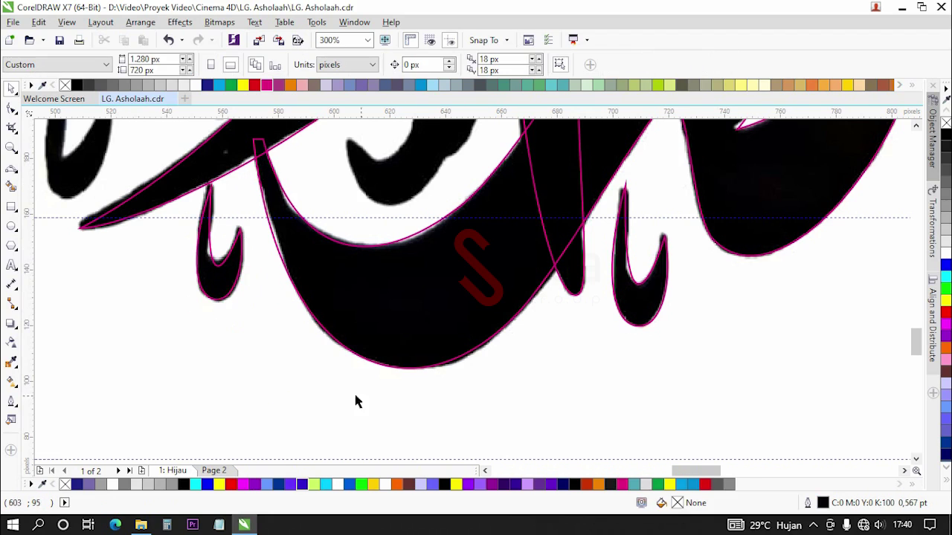
Start tracing the S-shaped mark at lower left with a short line up its left end, coloured magenta.
{"action": "scroll", "coordinate": [379, 402], "scroll_direction": "down", "scroll_amount": 2}
{"action": "left_click", "coordinate": [11, 167]}
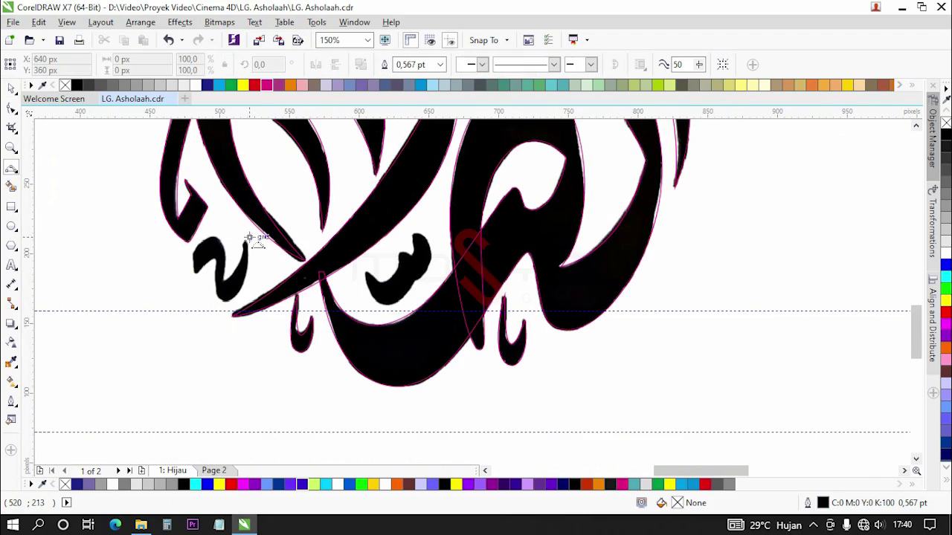
{"action": "scroll", "coordinate": [131, 270], "scroll_direction": "up", "scroll_amount": 4}
{"action": "scroll", "coordinate": [311, 227], "scroll_direction": "down", "scroll_amount": 2}
{"action": "scroll", "coordinate": [170, 256], "scroll_direction": "up", "scroll_amount": 2}
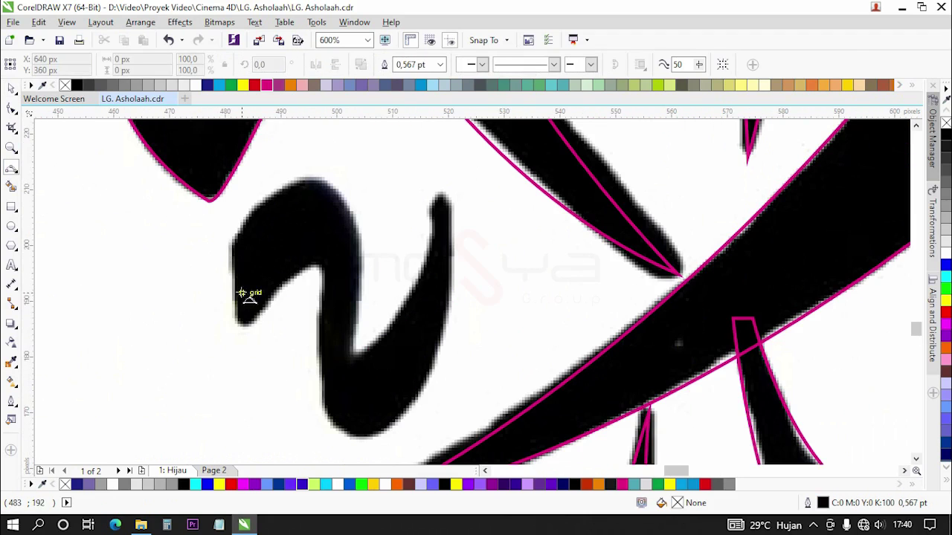
{"action": "left_click", "coordinate": [238, 323]}
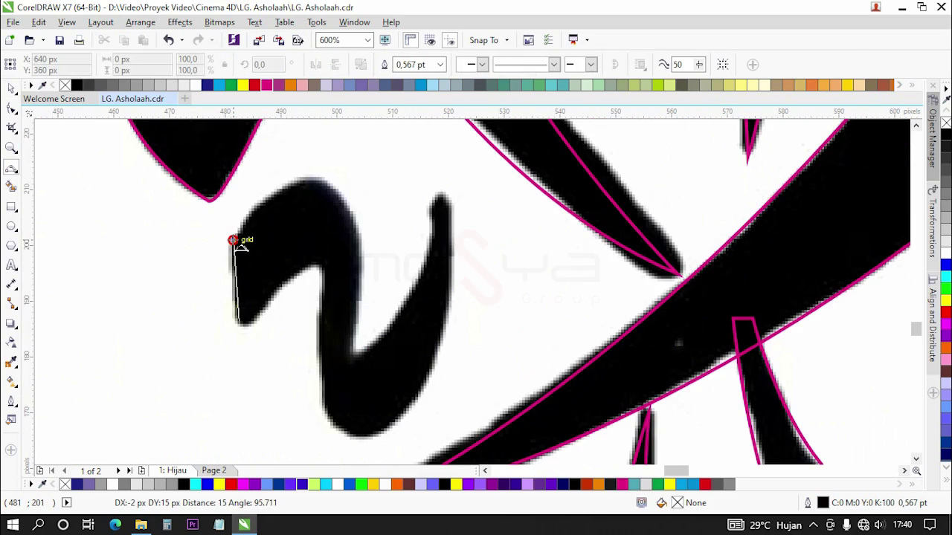
{"action": "left_click", "coordinate": [235, 233]}
{"action": "right_click", "coordinate": [266, 85]}
Continue the S-shaped mark's outline over the top arch, down to the inner valley and up to the right tip.
{"action": "left_click", "coordinate": [234, 240]}
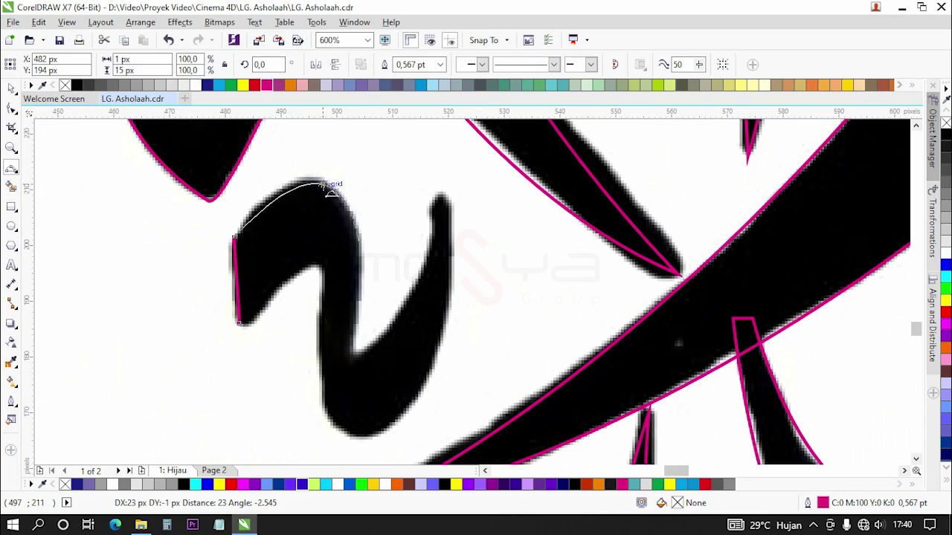
{"action": "left_click", "coordinate": [330, 186]}
{"action": "left_click", "coordinate": [357, 243]}
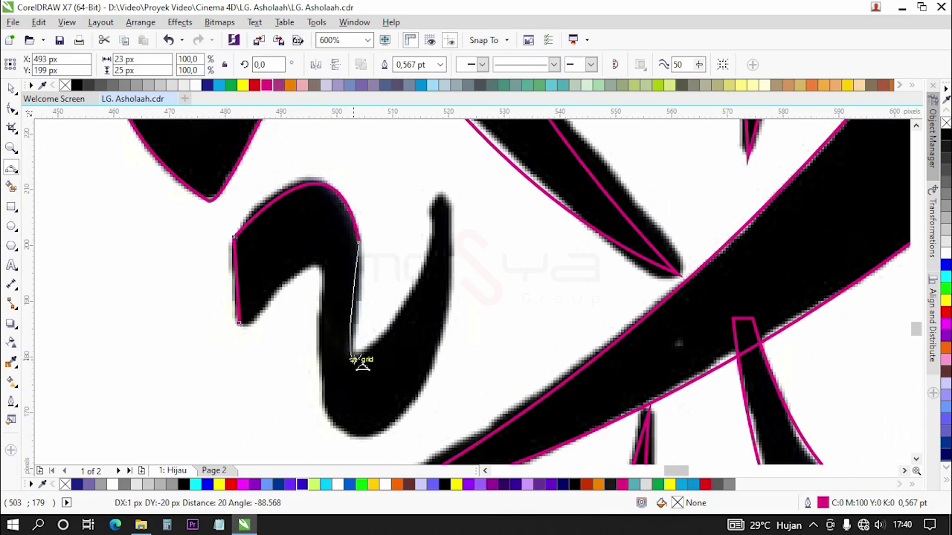
{"action": "left_click", "coordinate": [353, 360]}
{"action": "left_click", "coordinate": [364, 354]}
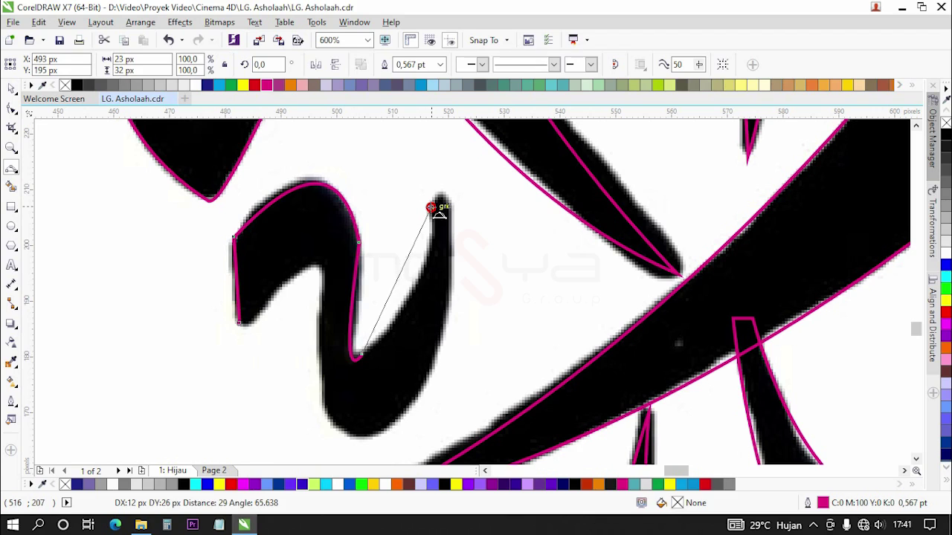
{"action": "left_click", "coordinate": [438, 197]}
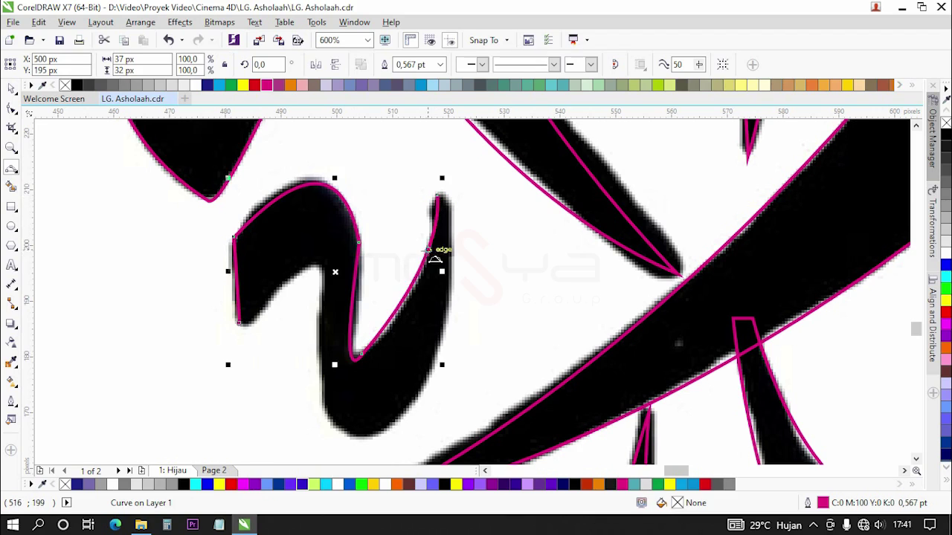
Close the S-shaped mark's outline along its right edge, rounded base and inner left side back to the starting node.
{"action": "scroll", "coordinate": [440, 198], "scroll_direction": "down", "scroll_amount": 1}
{"action": "left_click", "coordinate": [449, 197]}
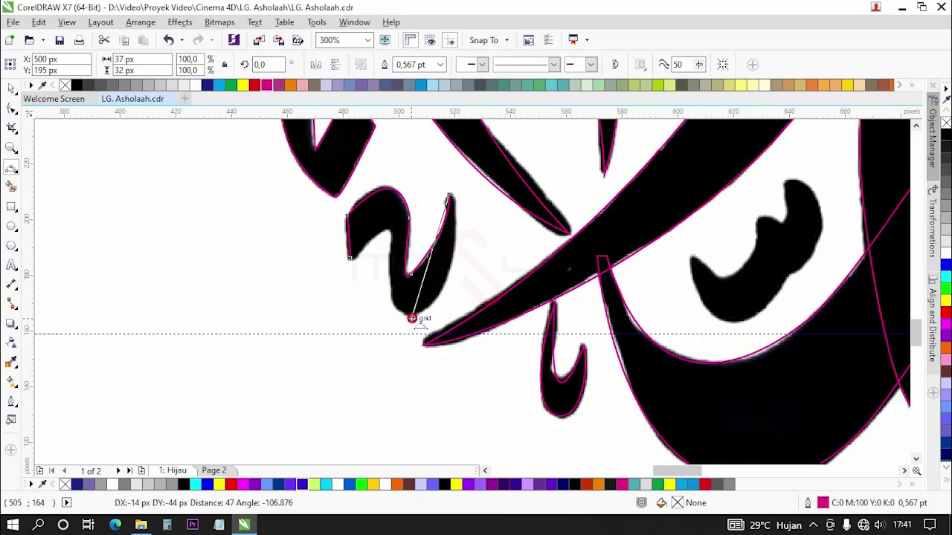
{"action": "left_click", "coordinate": [411, 315]}
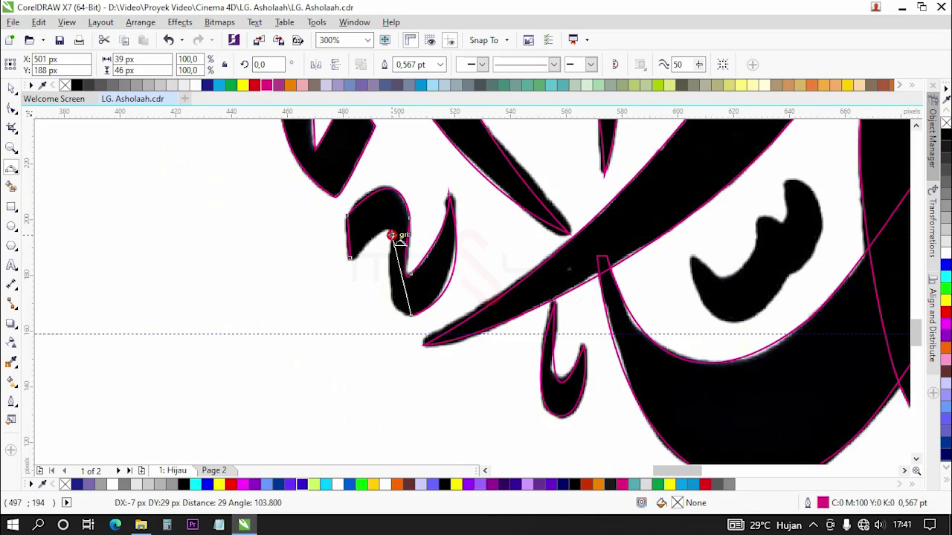
{"action": "key", "text": "Escape"}
{"action": "scroll", "coordinate": [379, 235], "scroll_direction": "up", "scroll_amount": 1}
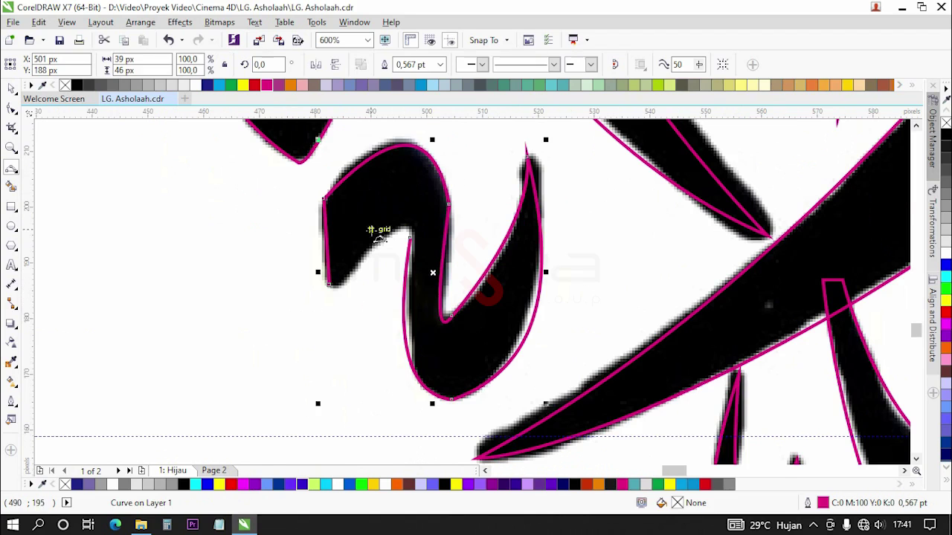
{"action": "left_click", "coordinate": [410, 237]}
{"action": "mouse_move", "coordinate": [329, 283]}
{"action": "left_mouse_down"}
{"action": "mouse_move", "coordinate": [350, 293]}
{"action": "mouse_move", "coordinate": [347, 280]}
{"action": "left_mouse_up"}
Reshape the S-shaped mark's top arch by raising the curve handle at its left shoulder node to follow the bitmap.
{"action": "left_click", "coordinate": [11, 109]}
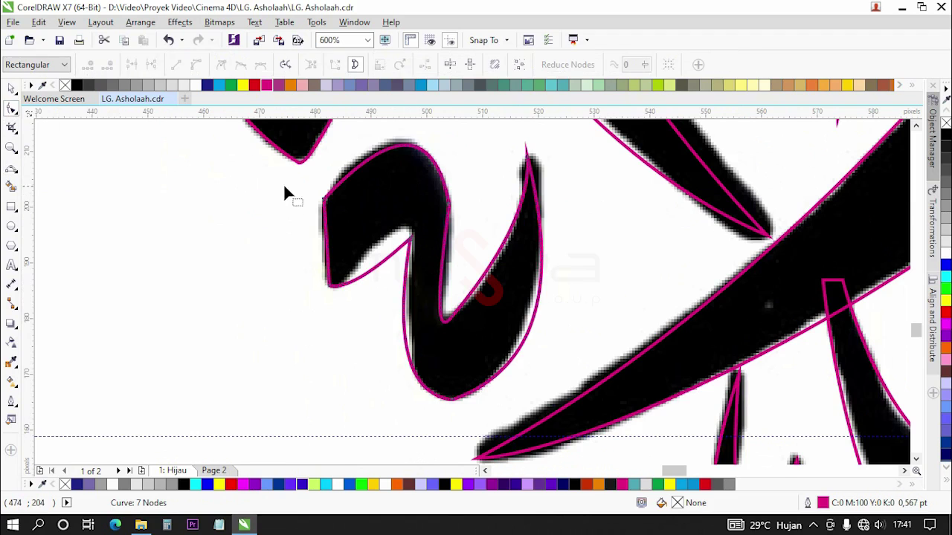
{"action": "left_click", "coordinate": [344, 212]}
{"action": "scroll", "coordinate": [365, 226], "scroll_direction": "up", "scroll_amount": 1}
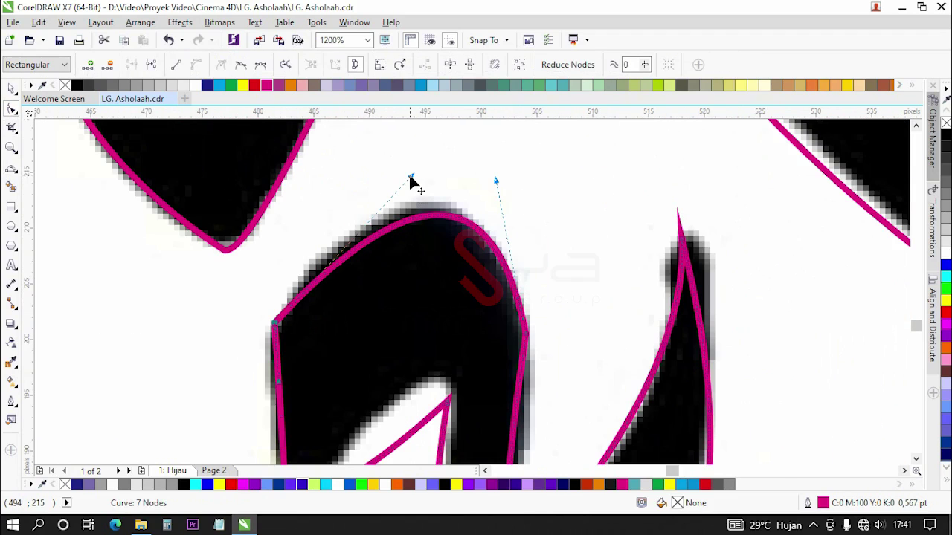
{"action": "left_click_drag", "start_coordinate": [414, 179], "coordinate": [410, 155]}
{"action": "scroll", "coordinate": [298, 331], "scroll_direction": "up", "scroll_amount": 1}
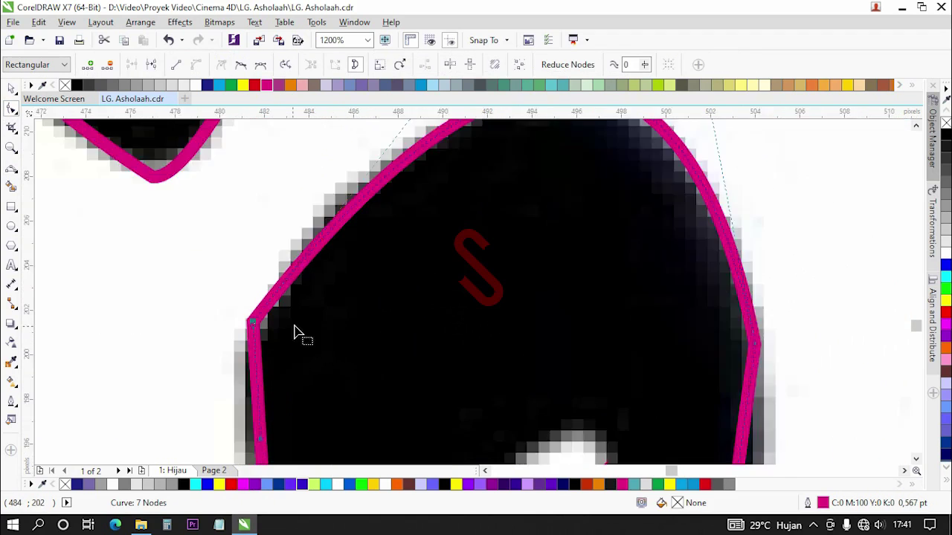
{"action": "scroll", "coordinate": [414, 298], "scroll_direction": "down", "scroll_amount": 2}
{"action": "scroll", "coordinate": [378, 286], "scroll_direction": "up", "scroll_amount": 1}
Adjust the curve handle of the S-shaped mark's right shoulder node so the arch's right side matches the black edge.
{"action": "left_click_drag", "start_coordinate": [357, 272], "coordinate": [429, 325]}
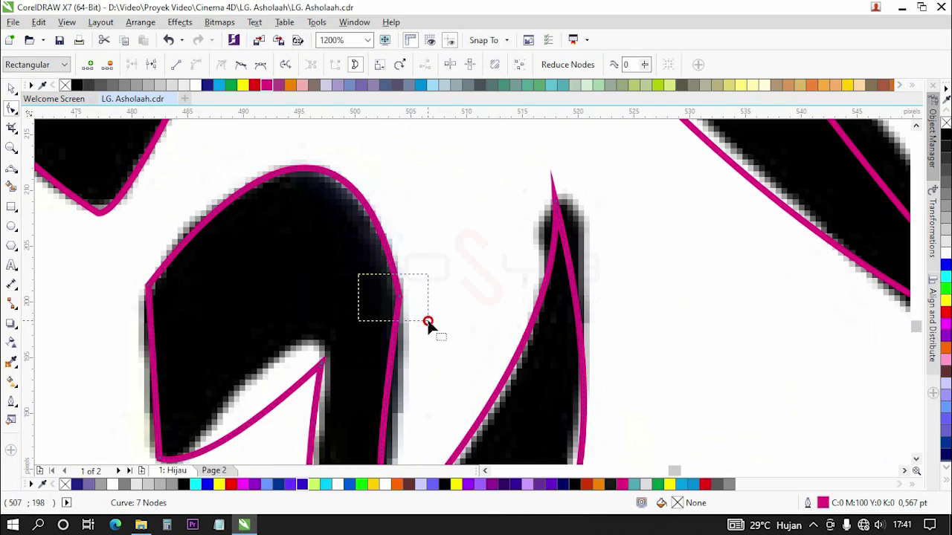
{"action": "scroll", "coordinate": [423, 257], "scroll_direction": "down", "scroll_amount": 1}
{"action": "mouse_move", "coordinate": [399, 197]}
{"action": "left_mouse_down"}
{"action": "mouse_move", "coordinate": [422, 215]}
{"action": "mouse_move", "coordinate": [405, 202]}
{"action": "left_mouse_up"}
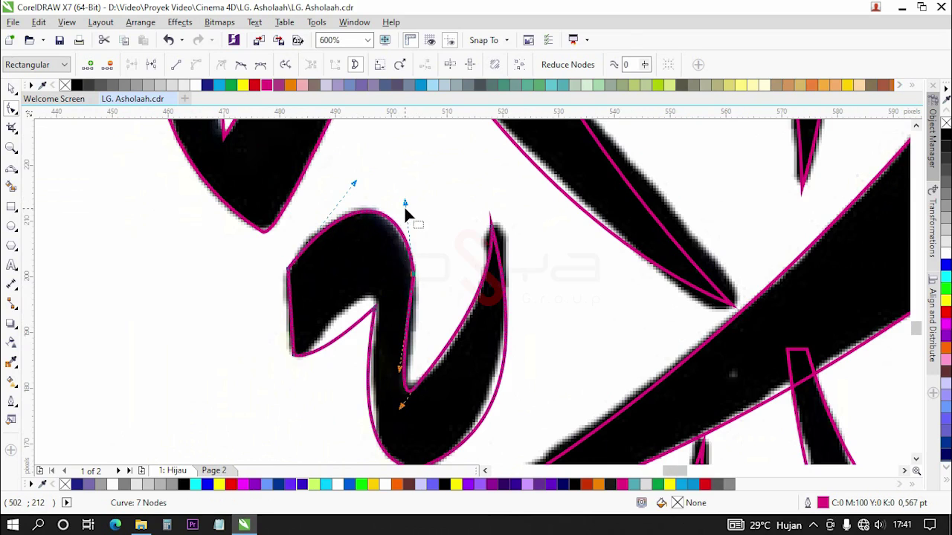
{"action": "scroll", "coordinate": [405, 210], "scroll_direction": "up", "scroll_amount": 1}
{"action": "scroll", "coordinate": [404, 212], "scroll_direction": "down", "scroll_amount": 1}
{"action": "scroll", "coordinate": [399, 233], "scroll_direction": "up", "scroll_amount": 2}
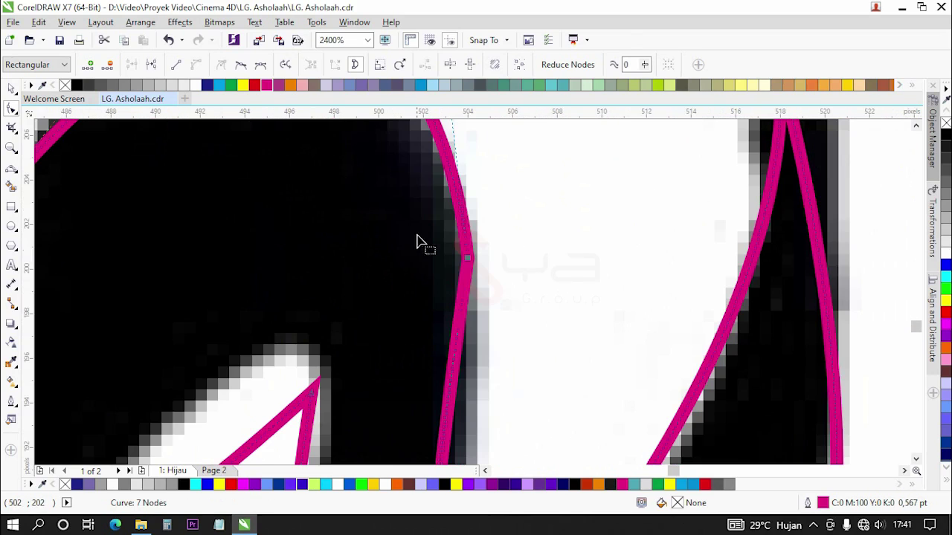
{"action": "scroll", "coordinate": [484, 201], "scroll_direction": "down", "scroll_amount": 2}
Fit the S-shaped mark's inner left notch to the bitmap by adjusting its peak node and the handles there and at the lower left tip.
{"action": "left_click_drag", "start_coordinate": [348, 258], "coordinate": [447, 184]}
{"action": "scroll", "coordinate": [380, 289], "scroll_direction": "up", "scroll_amount": 1}
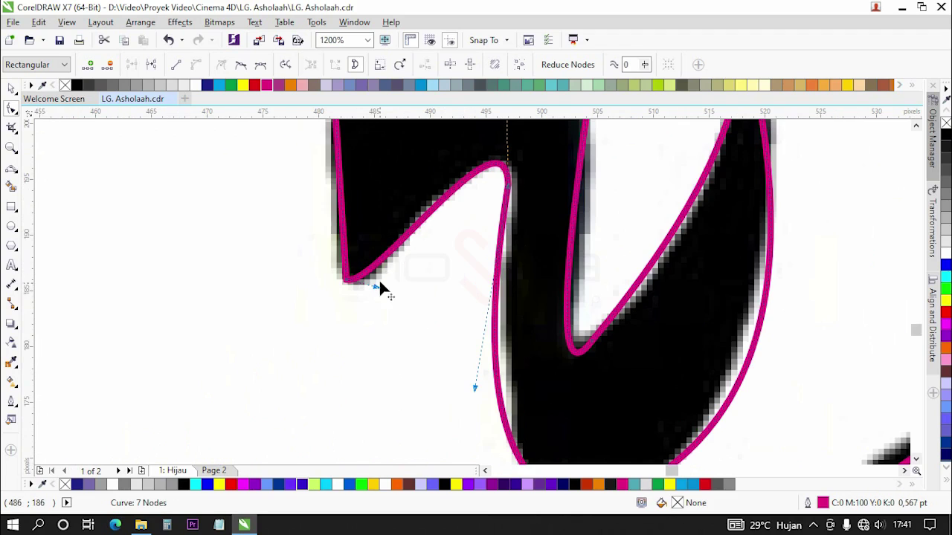
{"action": "left_click_drag", "start_coordinate": [377, 289], "coordinate": [378, 293]}
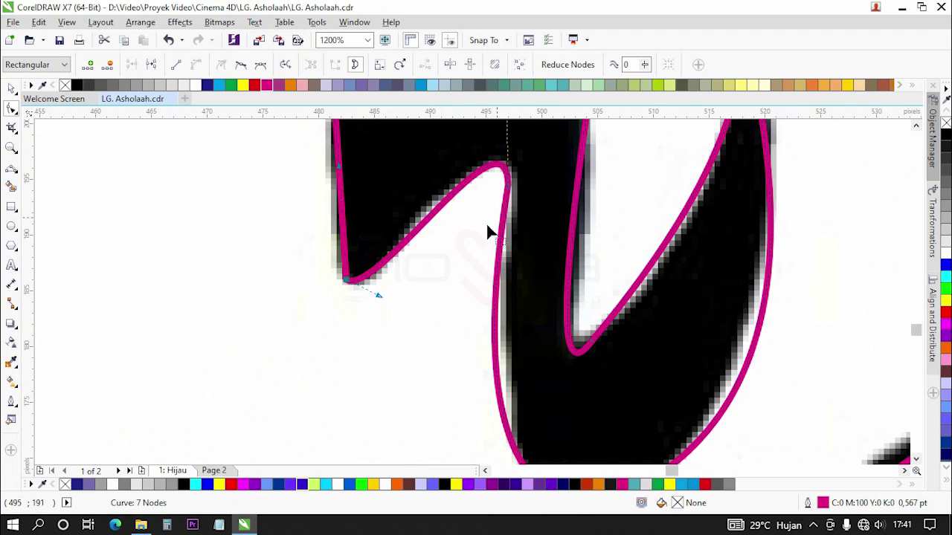
{"action": "scroll", "coordinate": [507, 179], "scroll_direction": "up", "scroll_amount": 1}
{"action": "scroll", "coordinate": [508, 179], "scroll_direction": "up", "scroll_amount": 1}
{"action": "left_click_drag", "start_coordinate": [452, 333], "coordinate": [471, 335]}
{"action": "scroll", "coordinate": [449, 313], "scroll_direction": "down", "scroll_amount": 1}
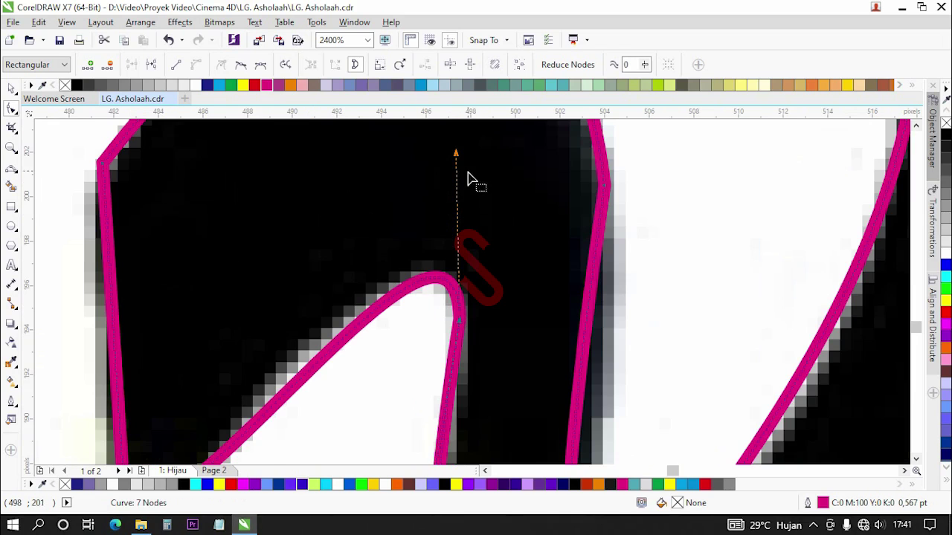
{"action": "left_click_drag", "start_coordinate": [459, 159], "coordinate": [468, 144]}
{"action": "scroll", "coordinate": [461, 159], "scroll_direction": "down", "scroll_amount": 3}
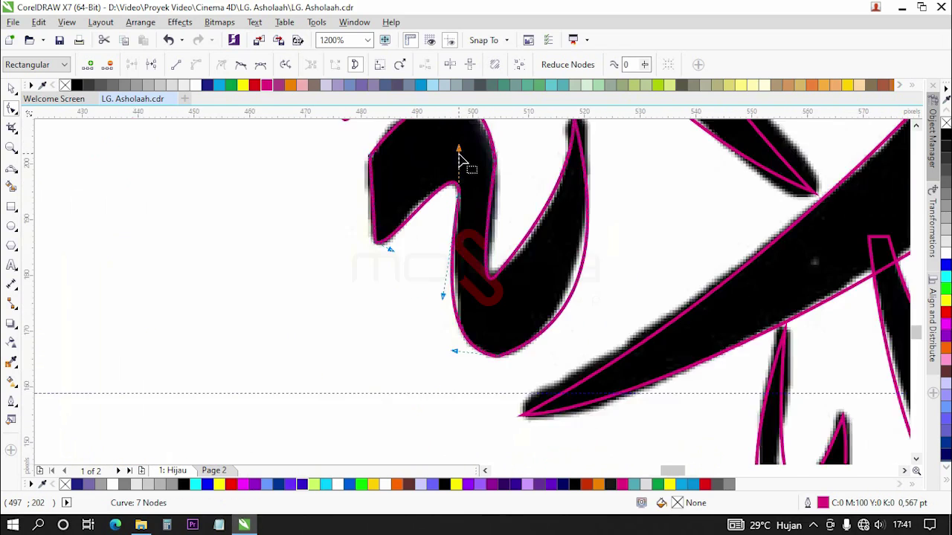
Adjust the curve handles on the sides of the S-shaped mark's rounded base to bring its outline closer to the bitmap.
{"action": "scroll", "coordinate": [453, 254], "scroll_direction": "up", "scroll_amount": 2}
{"action": "left_click_drag", "start_coordinate": [435, 246], "coordinate": [462, 281]}
{"action": "scroll", "coordinate": [476, 285], "scroll_direction": "down", "scroll_amount": 1}
{"action": "scroll", "coordinate": [584, 240], "scroll_direction": "up", "scroll_amount": 1}
{"action": "scroll", "coordinate": [602, 163], "scroll_direction": "down", "scroll_amount": 1}
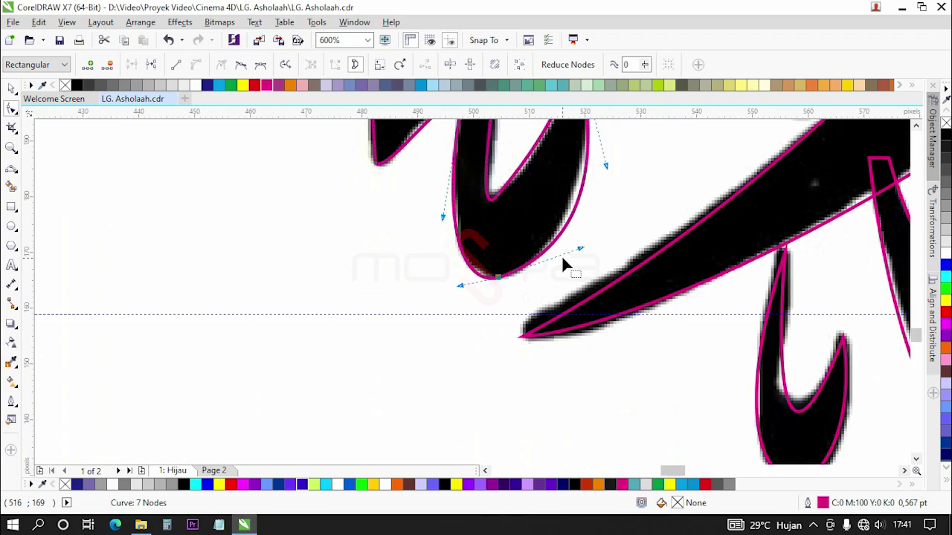
{"action": "left_click_drag", "start_coordinate": [599, 165], "coordinate": [598, 167]}
{"action": "scroll", "coordinate": [587, 253], "scroll_direction": "up", "scroll_amount": 1}
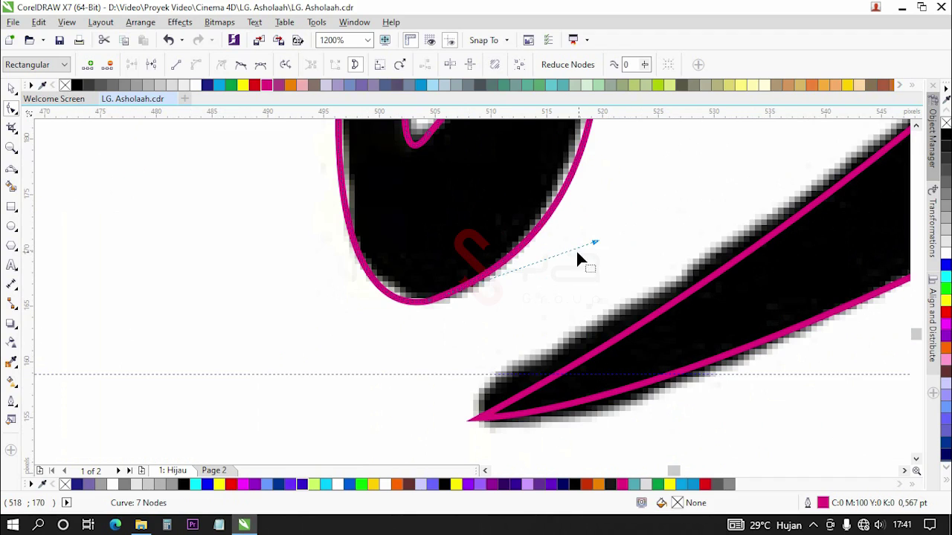
Reposition the bottom node of the S-shaped mark's base and shorten its right curve handle to round off the bottom.
{"action": "left_click", "coordinate": [584, 236]}
{"action": "left_click", "coordinate": [418, 301]}
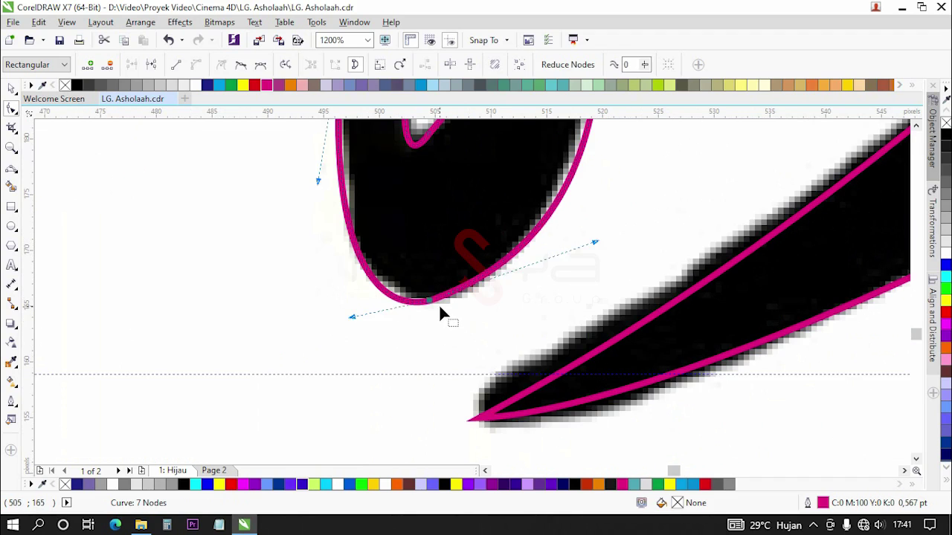
{"action": "scroll", "coordinate": [424, 299], "scroll_direction": "up", "scroll_amount": 1}
{"action": "left_click_drag", "start_coordinate": [424, 301], "coordinate": [433, 291]}
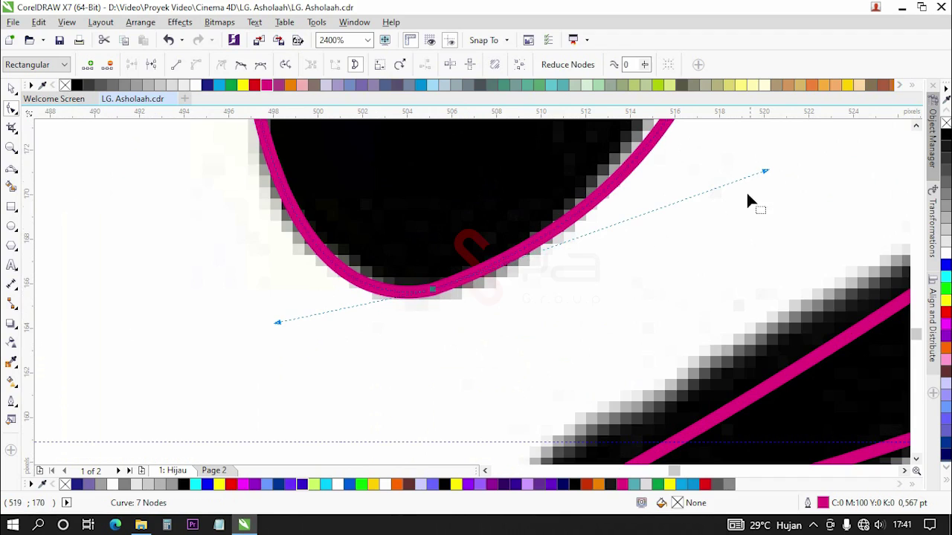
{"action": "left_click_drag", "start_coordinate": [764, 175], "coordinate": [663, 252]}
{"action": "scroll", "coordinate": [496, 338], "scroll_direction": "down", "scroll_amount": 1}
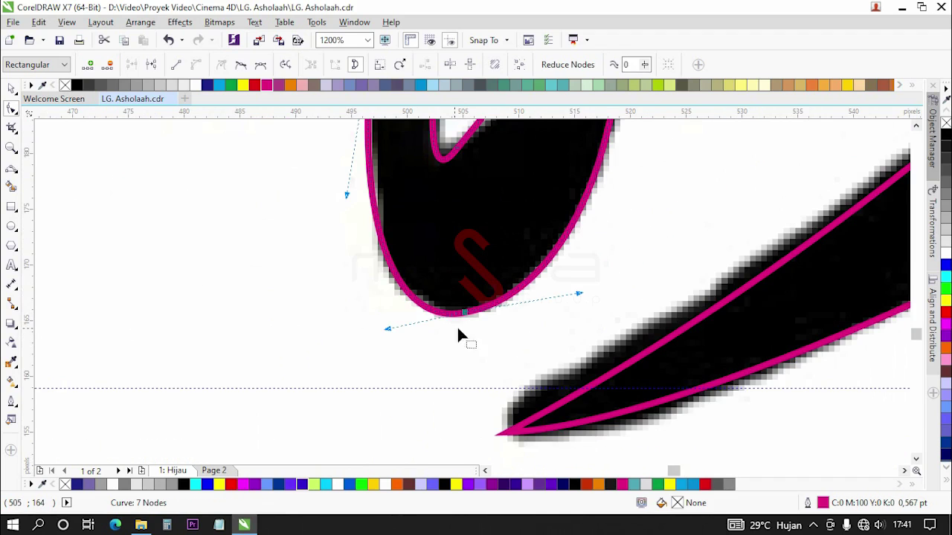
{"action": "left_click", "coordinate": [416, 338]}
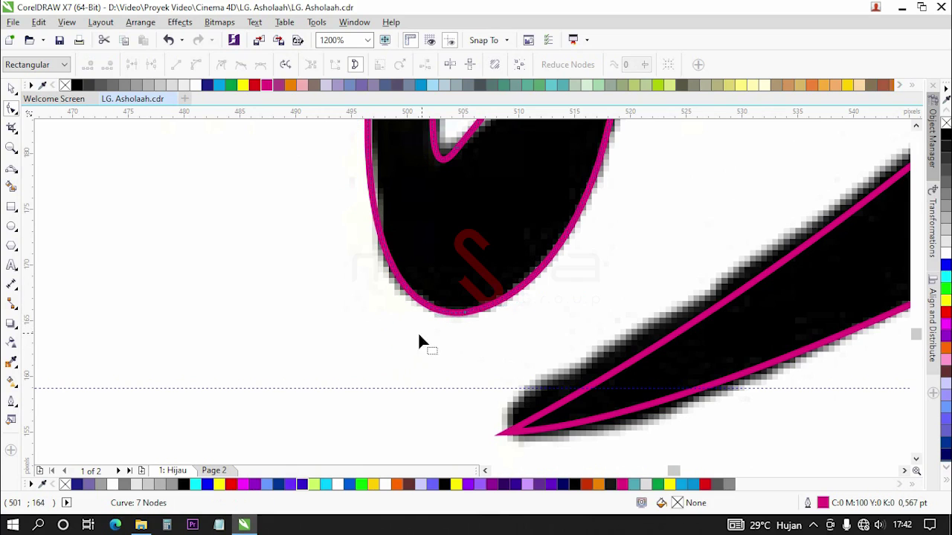
Refine the S-shaped mark's inner valley by adjusting the handles on its left side and the valley node's curve toward the right tip.
{"action": "scroll", "coordinate": [424, 327], "scroll_direction": "down", "scroll_amount": 2}
{"action": "scroll", "coordinate": [436, 290], "scroll_direction": "up", "scroll_amount": 1}
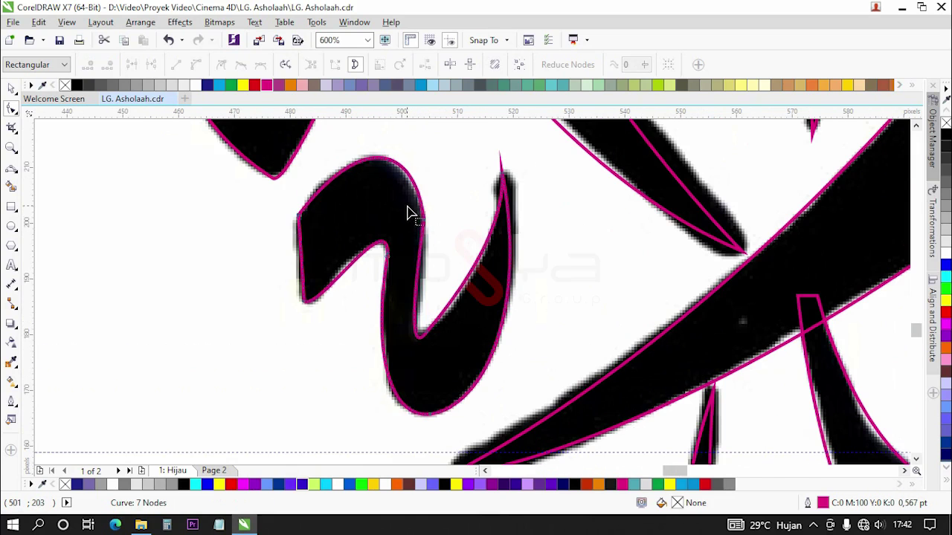
{"action": "scroll", "coordinate": [408, 214], "scroll_direction": "up", "scroll_amount": 1}
{"action": "left_click", "coordinate": [444, 238]}
{"action": "left_click_drag", "start_coordinate": [417, 435], "coordinate": [444, 342]}
{"action": "scroll", "coordinate": [478, 270], "scroll_direction": "down", "scroll_amount": 1}
{"action": "scroll", "coordinate": [483, 311], "scroll_direction": "up", "scroll_amount": 2}
{"action": "left_click", "coordinate": [477, 339]}
{"action": "scroll", "coordinate": [506, 340], "scroll_direction": "down", "scroll_amount": 1}
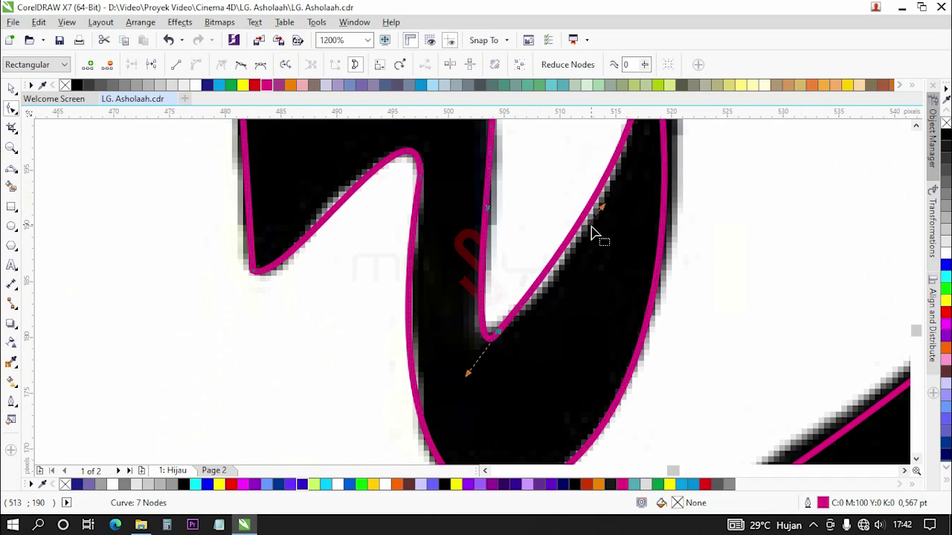
{"action": "left_click_drag", "start_coordinate": [603, 211], "coordinate": [557, 361]}
{"action": "scroll", "coordinate": [489, 351], "scroll_direction": "down", "scroll_amount": 1}
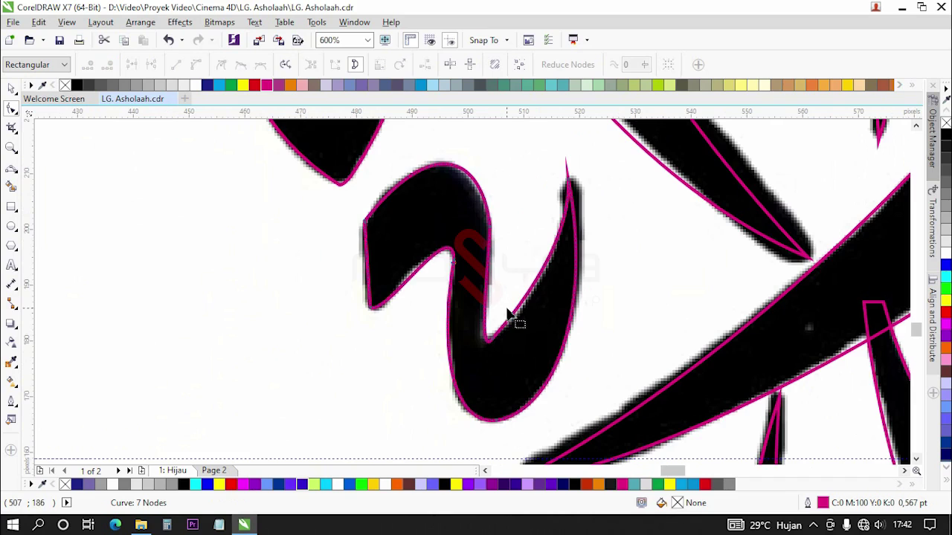
{"action": "scroll", "coordinate": [507, 312], "scroll_direction": "down", "scroll_amount": 2}
Save the drawing and deselect the S-shaped outline.
{"action": "left_click", "coordinate": [11, 87]}
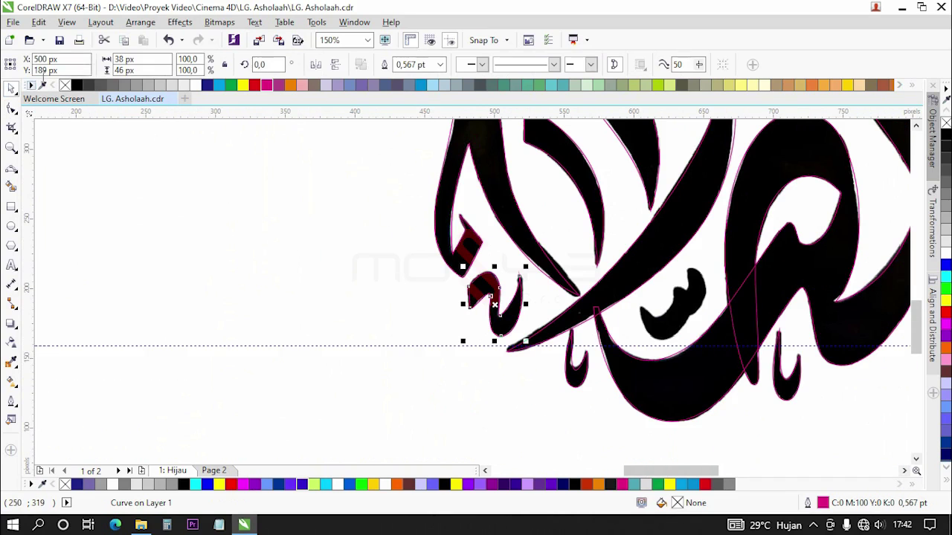
{"action": "left_click", "coordinate": [60, 40]}
{"action": "left_click", "coordinate": [190, 290]}
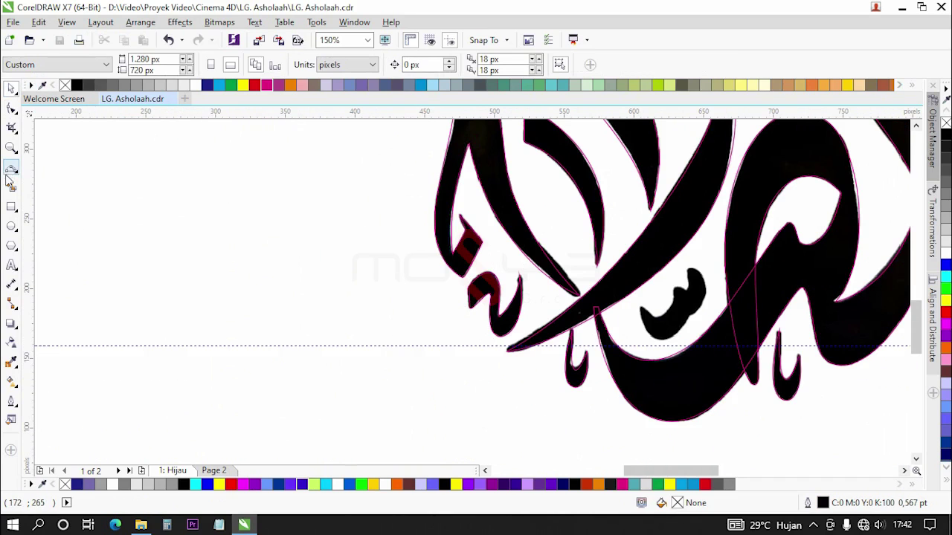
Start a 3-point curve outline on the small crescent mark inside the bowl, tracing its notched inner edge from left tip to top tip.
{"action": "left_click", "coordinate": [9, 171]}
{"action": "scroll", "coordinate": [680, 296], "scroll_direction": "up", "scroll_amount": 1}
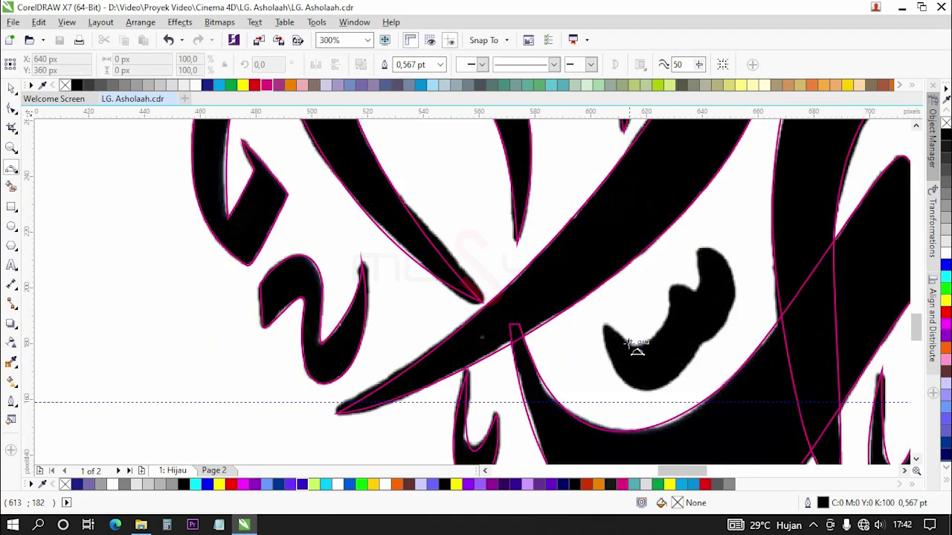
{"action": "scroll", "coordinate": [628, 344], "scroll_direction": "up", "scroll_amount": 1}
{"action": "left_click", "coordinate": [579, 305]}
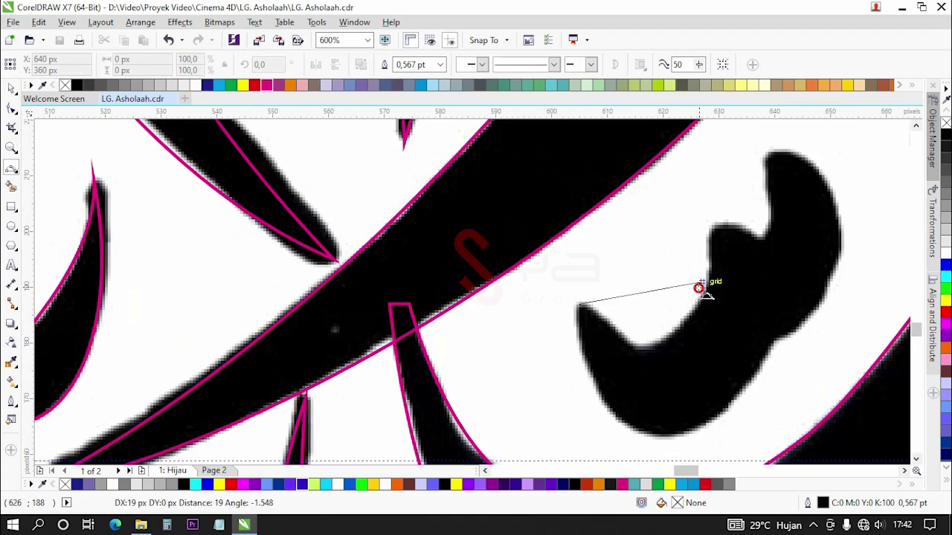
{"action": "left_click_drag", "start_coordinate": [711, 225], "coordinate": [746, 224]}
{"action": "left_click", "coordinate": [714, 223]}
{"action": "mouse_move", "coordinate": [769, 157]}
{"action": "left_mouse_down"}
{"action": "mouse_move", "coordinate": [760, 250]}
{"action": "mouse_move", "coordinate": [774, 173]}
{"action": "left_mouse_up"}
Close the crescent mark's outline along its outer right edge and rounded base, and colour the outline magenta.
{"action": "left_click_drag", "start_coordinate": [771, 156], "coordinate": [776, 336]}
{"action": "left_click", "coordinate": [811, 305]}
{"action": "left_click", "coordinate": [774, 340]}
{"action": "left_click_drag", "start_coordinate": [579, 306], "coordinate": [633, 432]}
{"action": "right_click", "coordinate": [269, 87]}
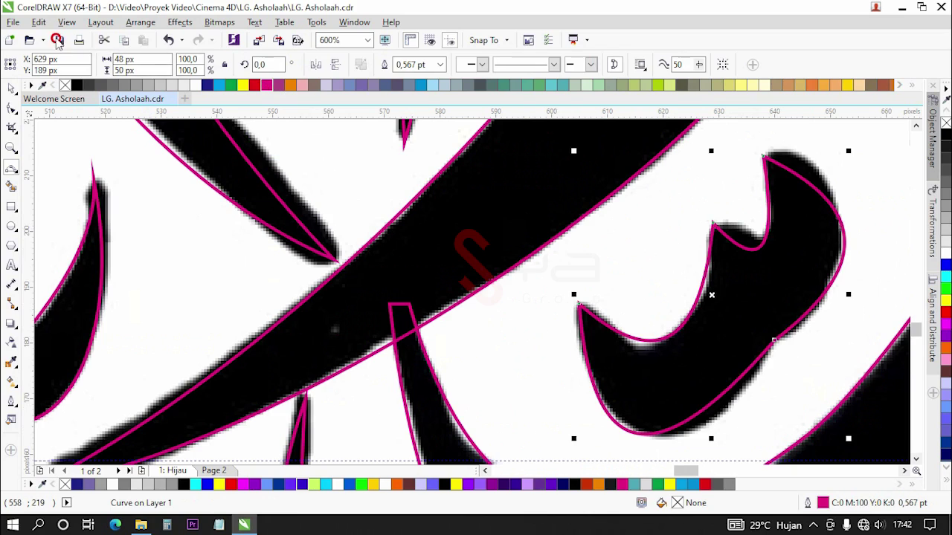
Move the crescent outline's top node onto the bitmap's tip and bend the outer right edge at the lower right notch.
{"action": "left_click", "coordinate": [12, 108]}
{"action": "left_click_drag", "start_coordinate": [791, 176], "coordinate": [773, 150]}
{"action": "left_click_drag", "start_coordinate": [868, 269], "coordinate": [863, 363]}
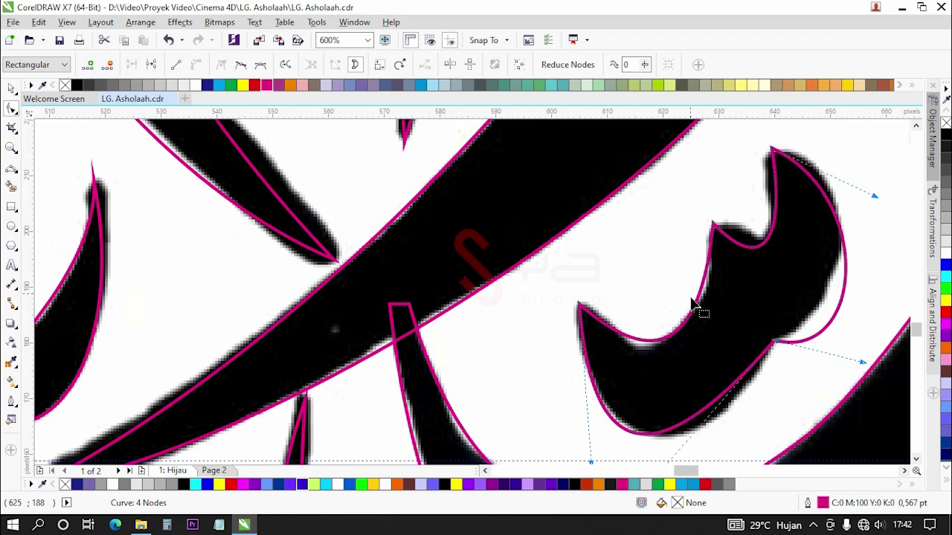
{"action": "scroll", "coordinate": [691, 303], "scroll_direction": "down", "scroll_amount": 1}
{"action": "scroll", "coordinate": [701, 350], "scroll_direction": "up", "scroll_amount": 1}
Adjust the handles of the crescent outline's rounded base and inner left curve to follow the black edge.
{"action": "left_click_drag", "start_coordinate": [652, 411], "coordinate": [742, 400]}
{"action": "left_click_drag", "start_coordinate": [588, 393], "coordinate": [570, 400]}
{"action": "mouse_move", "coordinate": [653, 302]}
{"action": "left_mouse_down"}
{"action": "mouse_move", "coordinate": [648, 323]}
{"action": "mouse_move", "coordinate": [643, 314]}
{"action": "left_mouse_up"}
{"action": "left_click_drag", "start_coordinate": [699, 275], "coordinate": [716, 266]}
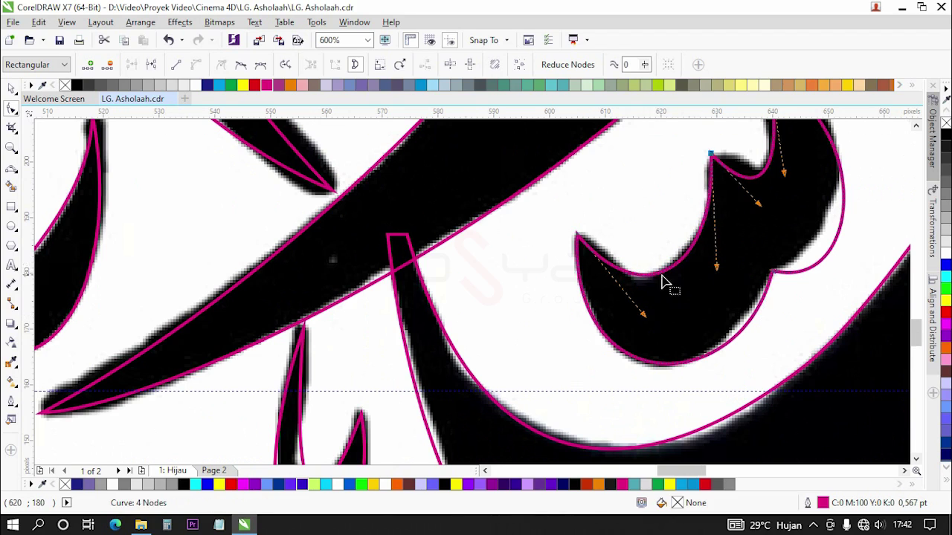
Adjust the curve handle at the crescent outline's top tip so the upper right edge follows the bitmap.
{"action": "scroll", "coordinate": [664, 281], "scroll_direction": "down", "scroll_amount": 2}
{"action": "left_click", "coordinate": [747, 213]}
{"action": "mouse_move", "coordinate": [764, 203]}
{"action": "left_mouse_down"}
{"action": "mouse_move", "coordinate": [763, 164]}
{"action": "mouse_move", "coordinate": [758, 195]}
{"action": "left_mouse_up"}
{"action": "scroll", "coordinate": [718, 236], "scroll_direction": "up", "scroll_amount": 2}
{"action": "scroll", "coordinate": [719, 238], "scroll_direction": "up", "scroll_amount": 2}
{"action": "scroll", "coordinate": [721, 244], "scroll_direction": "down", "scroll_amount": 2}
Fine-tune the handles around the crescent outline's lower right notch to fit its base and lower outer edge.
{"action": "left_click_drag", "start_coordinate": [696, 288], "coordinate": [732, 316]}
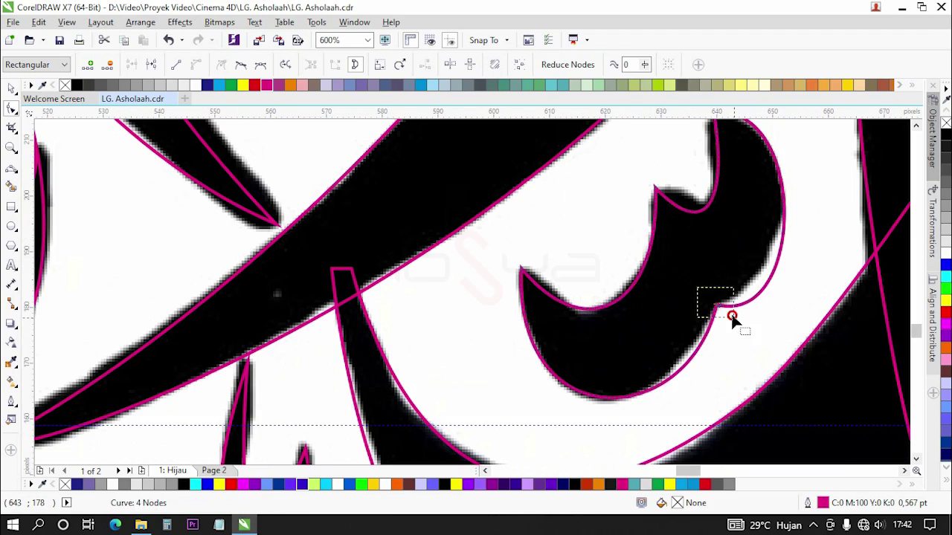
{"action": "left_click_drag", "start_coordinate": [686, 435], "coordinate": [712, 426]}
{"action": "left_click_drag", "start_coordinate": [513, 435], "coordinate": [513, 443]}
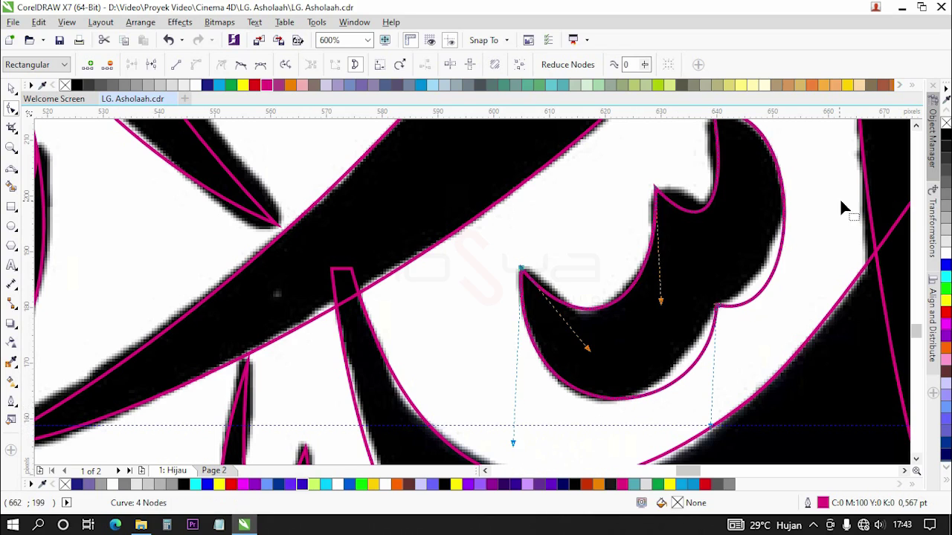
{"action": "left_click_drag", "start_coordinate": [804, 332], "coordinate": [796, 314]}
{"action": "scroll", "coordinate": [797, 314], "scroll_direction": "down", "scroll_amount": 4}
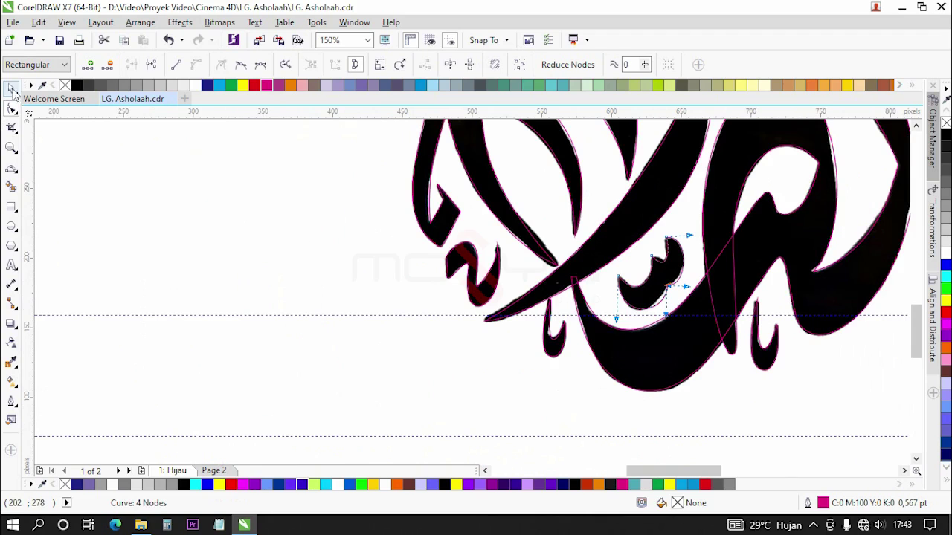
{"action": "left_click", "coordinate": [12, 88]}
Use Virtual Segment Delete to remove the right side segment of the short pointed tail where it overlaps the thick bowl stroke.
{"action": "scroll", "coordinate": [484, 289], "scroll_direction": "down", "scroll_amount": 1}
{"action": "scroll", "coordinate": [483, 288], "scroll_direction": "down", "scroll_amount": 1}
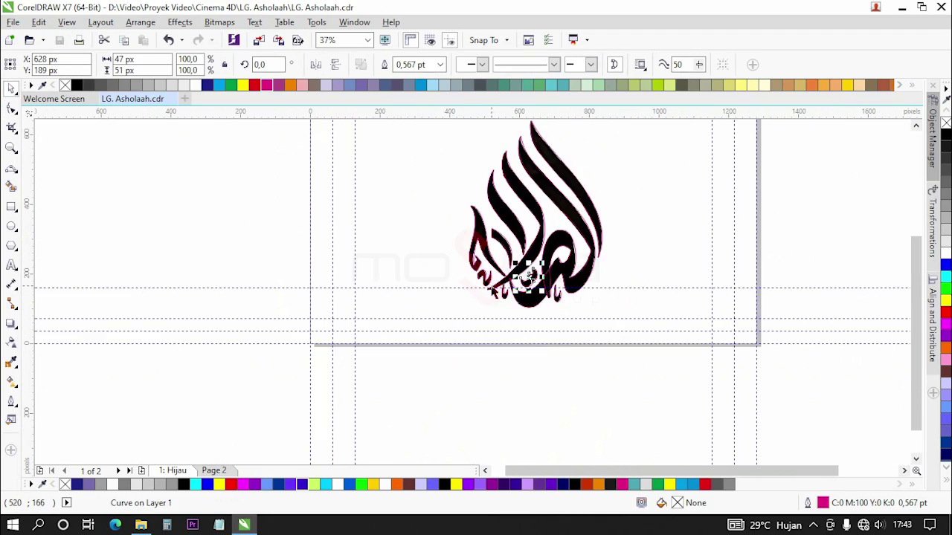
{"action": "scroll", "coordinate": [534, 264], "scroll_direction": "up", "scroll_amount": 1}
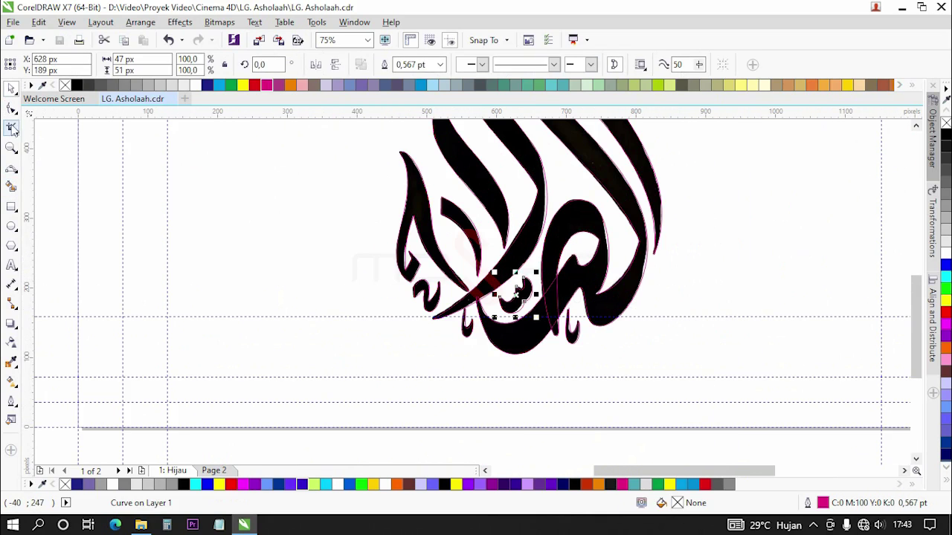
{"action": "left_click", "coordinate": [13, 177]}
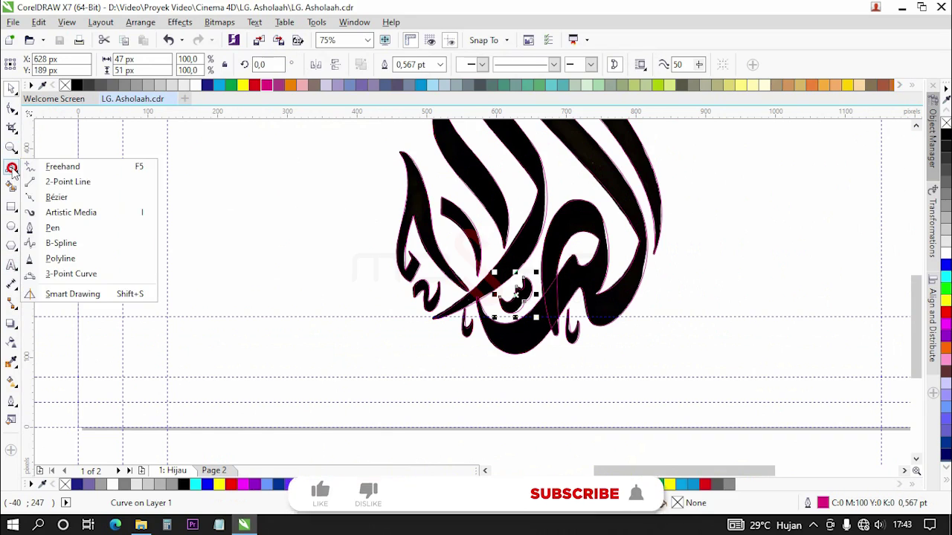
{"action": "left_click", "coordinate": [12, 130]}
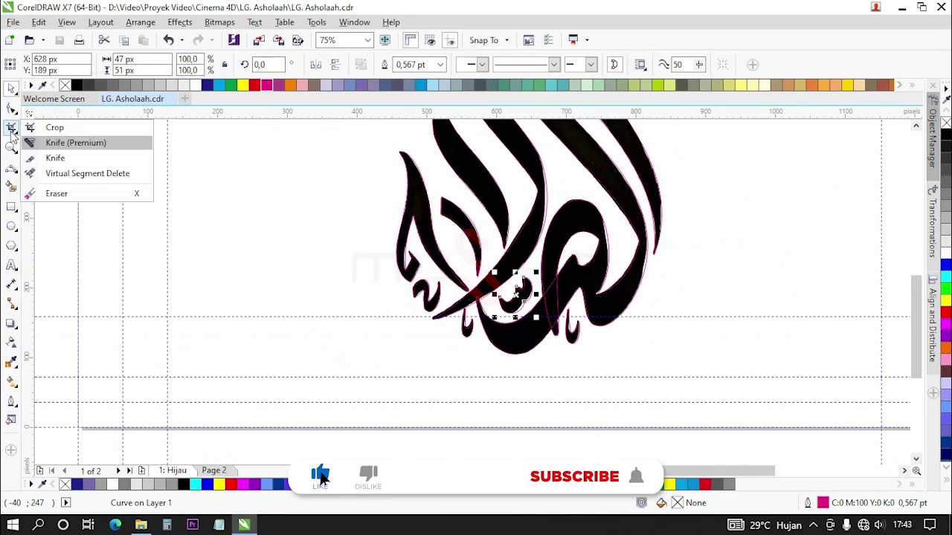
{"action": "left_click", "coordinate": [33, 173]}
{"action": "scroll", "coordinate": [512, 141], "scroll_direction": "up", "scroll_amount": 4}
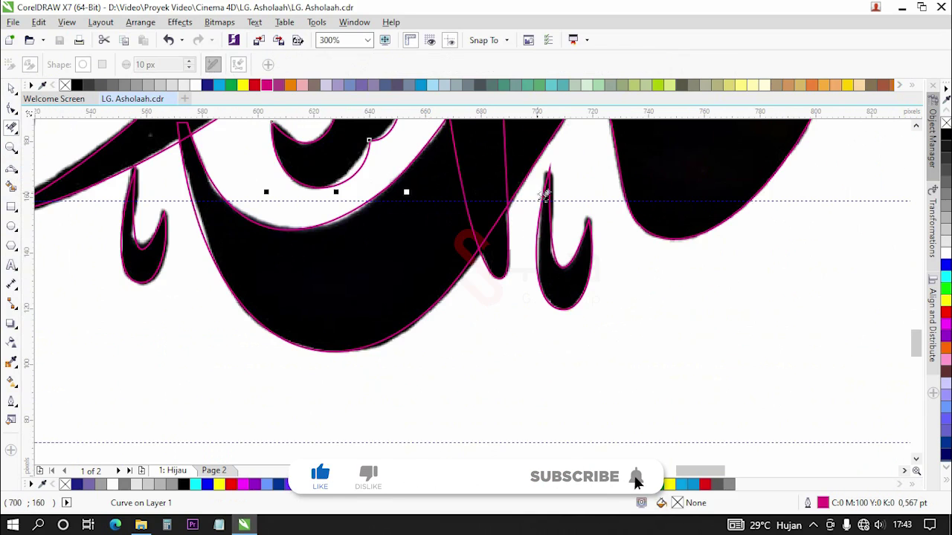
{"action": "left_click", "coordinate": [506, 137]}
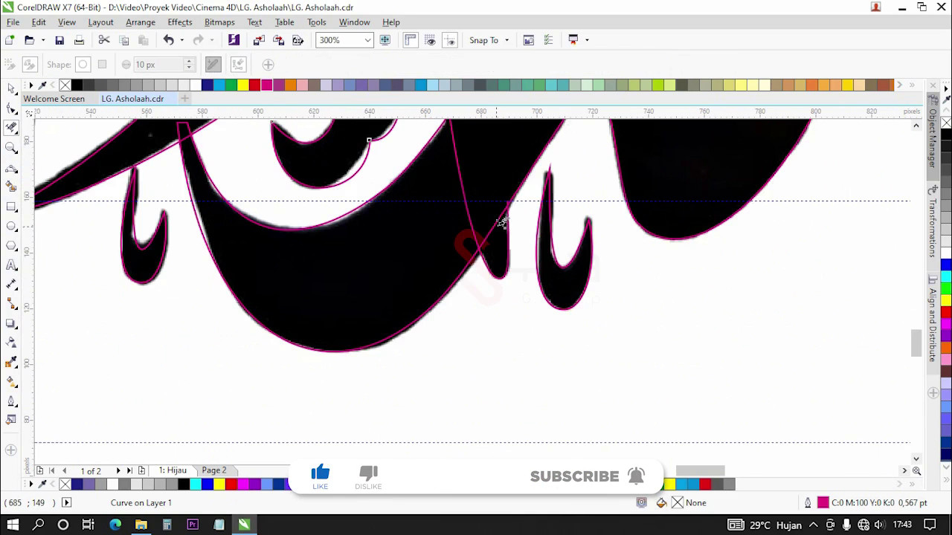
Remove the leftover overlapping outline segments inside the thick bowl stroke, at the pointed tail and the loop's lower left, with Virtual Segment Delete.
{"action": "scroll", "coordinate": [504, 205], "scroll_direction": "up", "scroll_amount": 6}
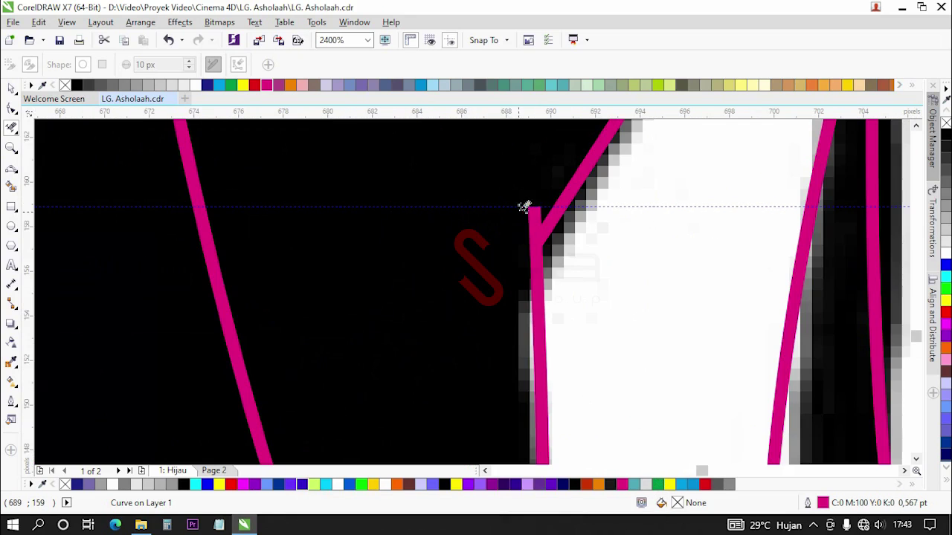
{"action": "scroll", "coordinate": [491, 275], "scroll_direction": "down", "scroll_amount": 6}
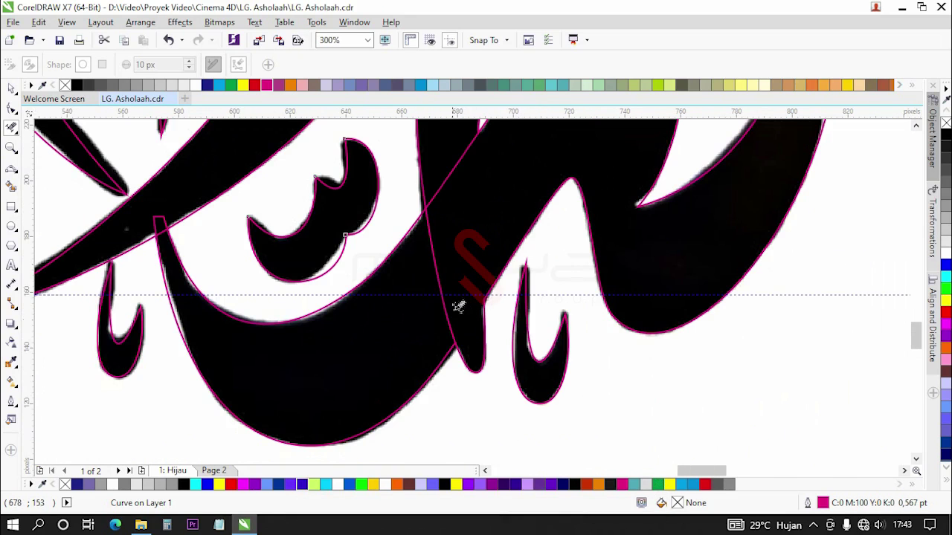
{"action": "left_click", "coordinate": [436, 270]}
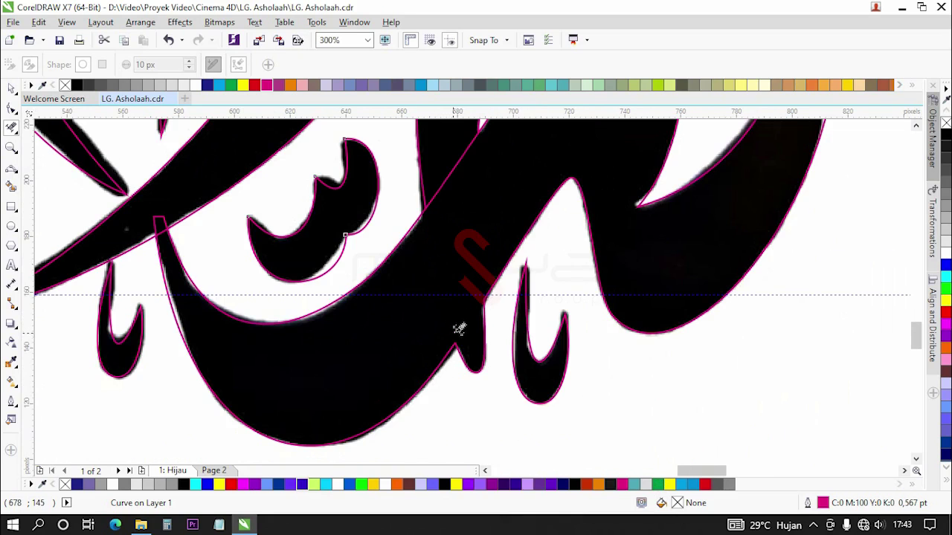
{"action": "scroll", "coordinate": [459, 329], "scroll_direction": "down", "scroll_amount": 1}
{"action": "scroll", "coordinate": [452, 245], "scroll_direction": "up", "scroll_amount": 1}
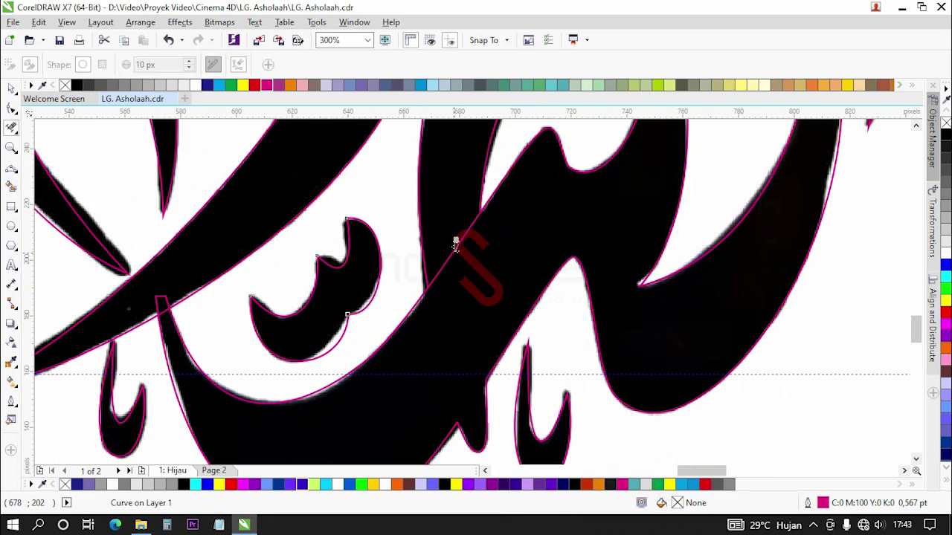
{"action": "scroll", "coordinate": [453, 243], "scroll_direction": "down", "scroll_amount": 3}
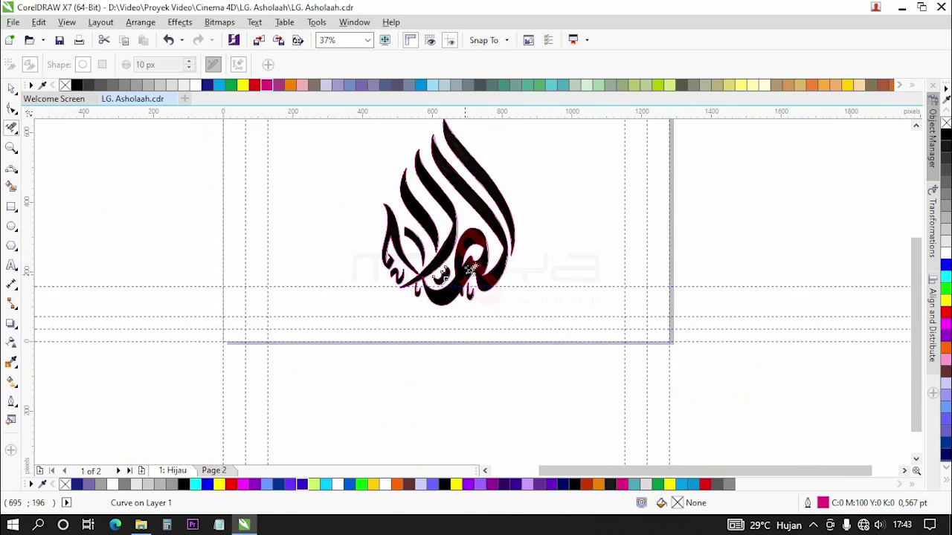
{"action": "scroll", "coordinate": [465, 165], "scroll_direction": "up", "scroll_amount": 1}
{"action": "left_click", "coordinate": [11, 87]}
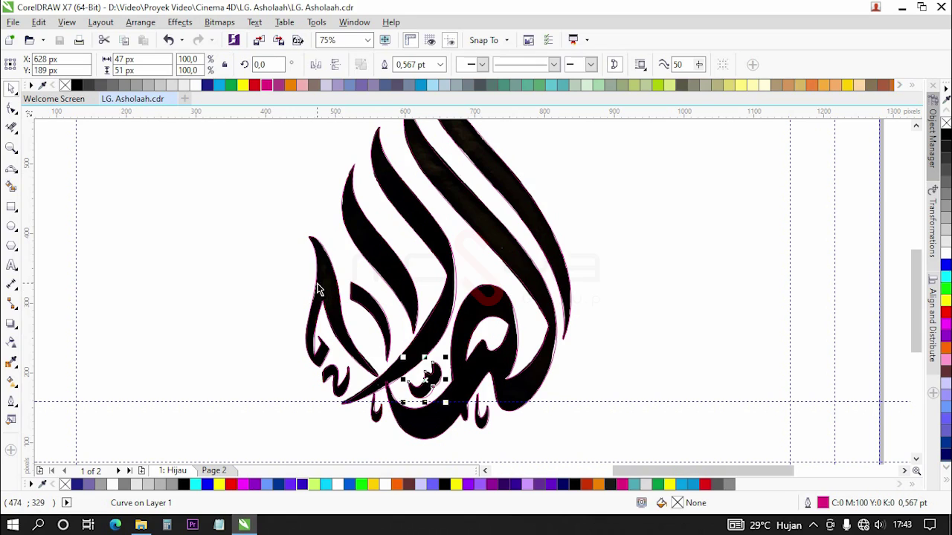
{"action": "scroll", "coordinate": [446, 269], "scroll_direction": "down", "scroll_amount": 2}
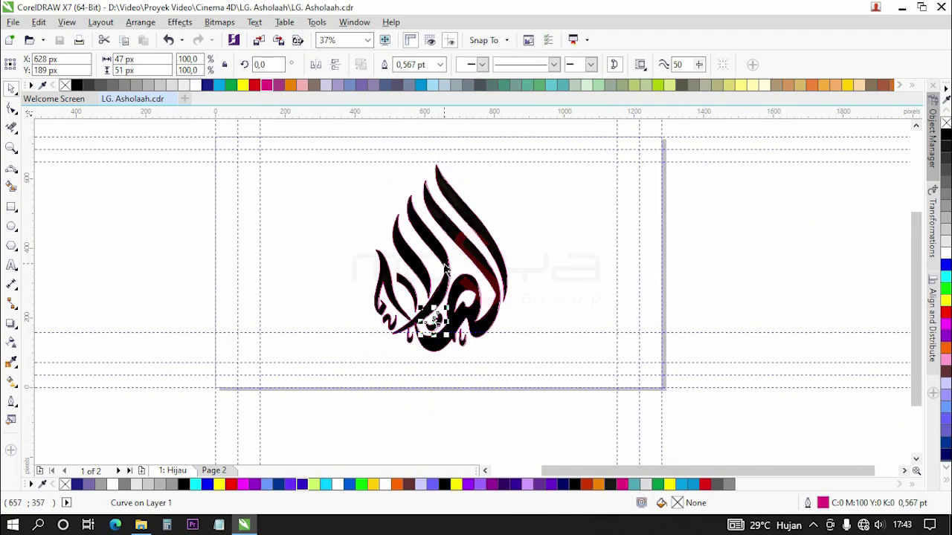
{"action": "scroll", "coordinate": [437, 286], "scroll_direction": "up", "scroll_amount": 2}
{"action": "scroll", "coordinate": [408, 272], "scroll_direction": "down", "scroll_amount": 2}
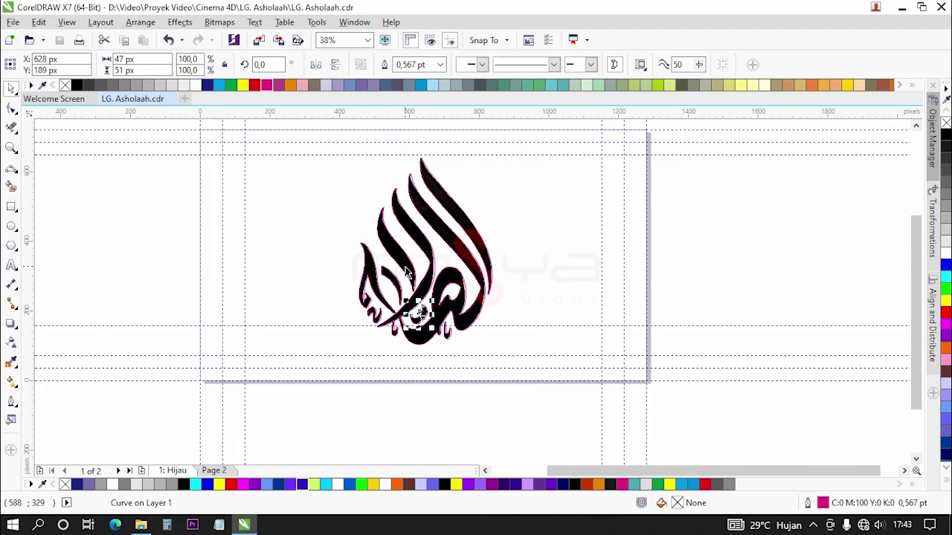
{"action": "right_click", "coordinate": [488, 198]}
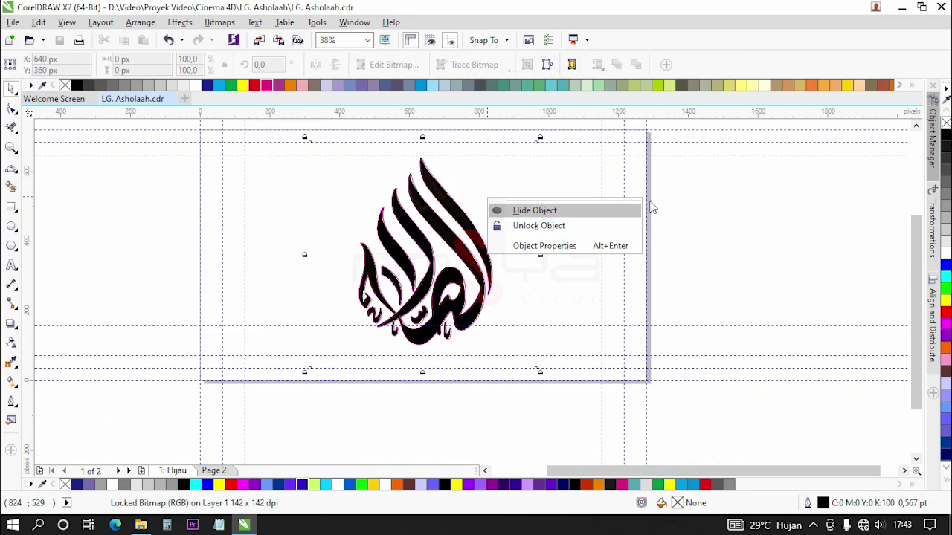
{"action": "left_click", "coordinate": [287, 195]}
{"action": "left_click", "coordinate": [147, 177]}
{"action": "left_click_drag", "start_coordinate": [159, 149], "coordinate": [518, 347]}
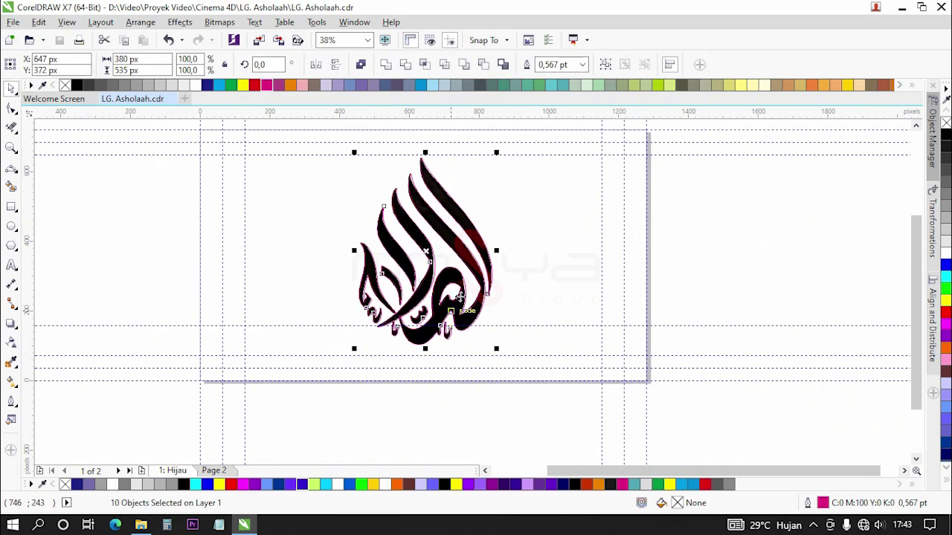
{"action": "left_click", "coordinate": [669, 275]}
{"action": "scroll", "coordinate": [386, 298], "scroll_direction": "up", "scroll_amount": 2}
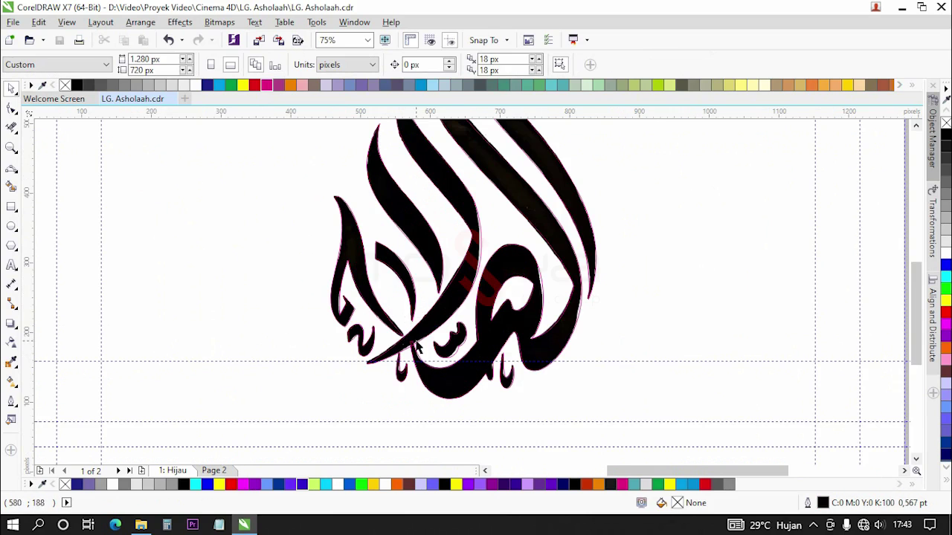
Try to weld the thick bowl outline and the long diagonal stroke outline into one shape.
{"action": "left_click", "coordinate": [486, 335]}
{"action": "scroll", "coordinate": [433, 335], "scroll_direction": "up", "scroll_amount": 4}
{"action": "left_click", "coordinate": [317, 388], "text": "shift"}
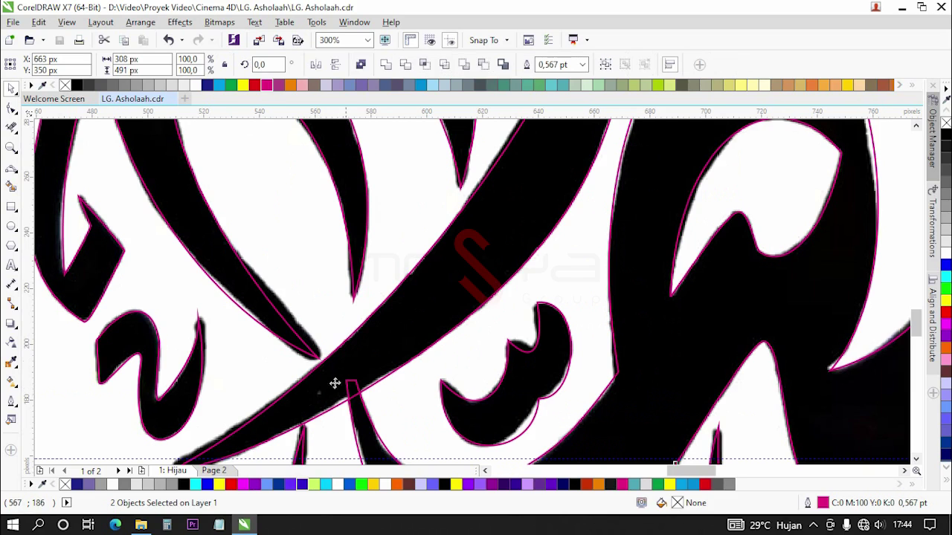
{"action": "scroll", "coordinate": [387, 361], "scroll_direction": "down", "scroll_amount": 2}
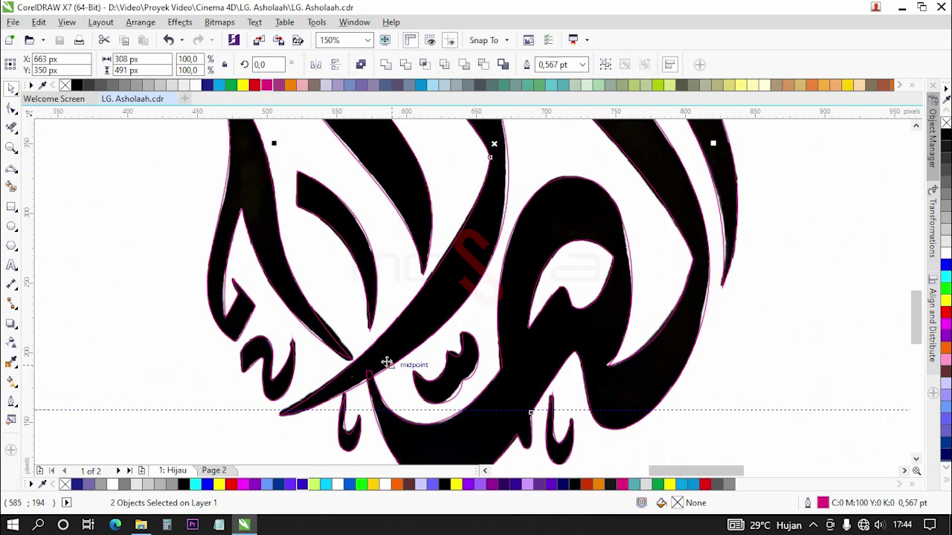
{"action": "left_click", "coordinate": [387, 66]}
{"action": "scroll", "coordinate": [382, 379], "scroll_direction": "up", "scroll_amount": 2}
{"action": "scroll", "coordinate": [425, 376], "scroll_direction": "down", "scroll_amount": 2}
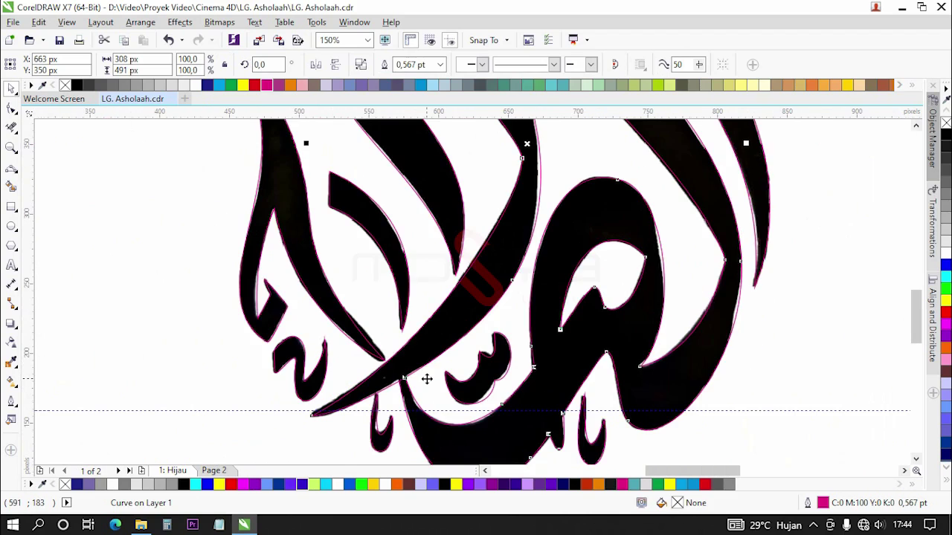
{"action": "key", "text": "ctrl+z"}
Weld the bowl and diagonal stroke outlines again to examine their junction, and undo the weld.
{"action": "left_click", "coordinate": [545, 336]}
{"action": "left_click", "coordinate": [375, 382], "text": "shift"}
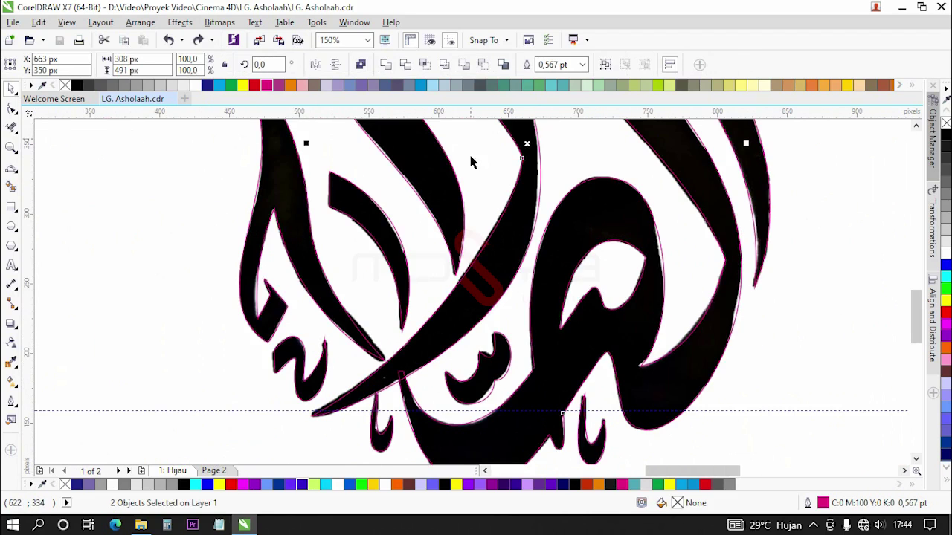
{"action": "left_click", "coordinate": [400, 67]}
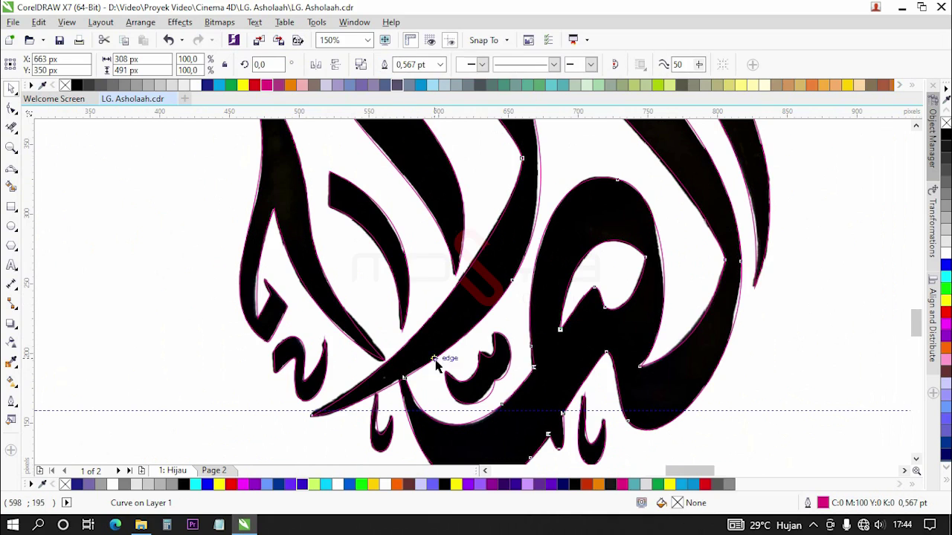
{"action": "scroll", "coordinate": [439, 372], "scroll_direction": "up", "scroll_amount": 4}
{"action": "scroll", "coordinate": [436, 375], "scroll_direction": "down", "scroll_amount": 4}
{"action": "key", "text": "ctrl+z"}
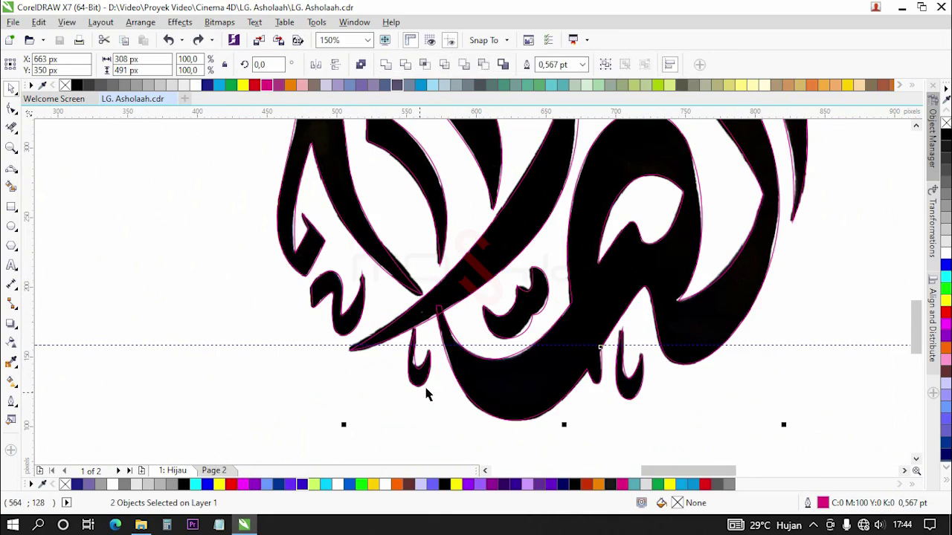
Fill only the long diagonal stroke with blue (C:100 M:20 Y:0 K:0).
{"action": "key", "text": "Escape"}
{"action": "scroll", "coordinate": [427, 315], "scroll_direction": "up", "scroll_amount": 4}
{"action": "left_click", "coordinate": [442, 394]}
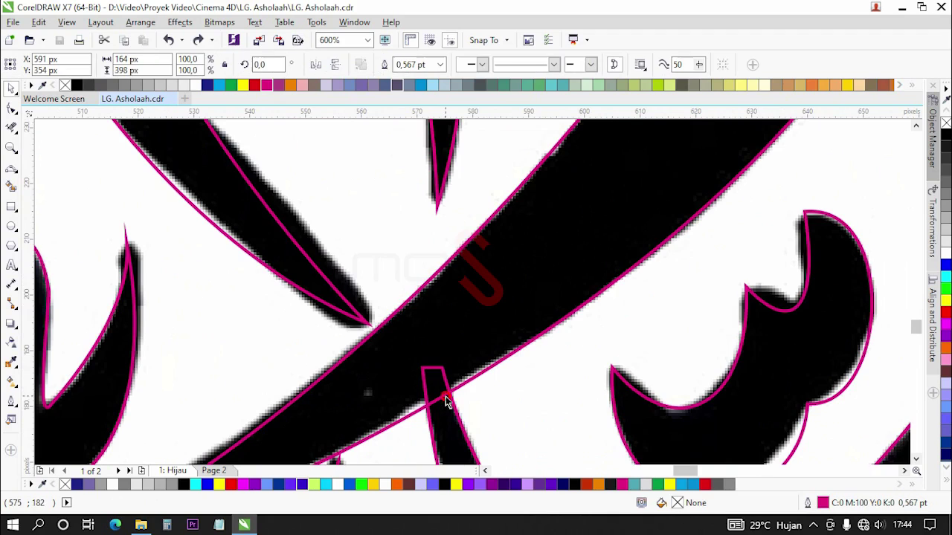
{"action": "scroll", "coordinate": [446, 391], "scroll_direction": "down", "scroll_amount": 6}
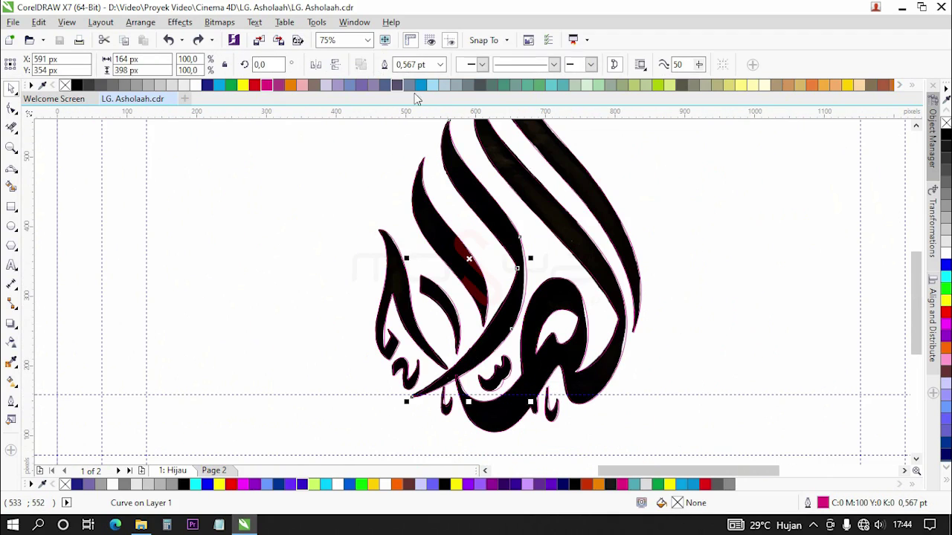
{"action": "left_click", "coordinate": [420, 85]}
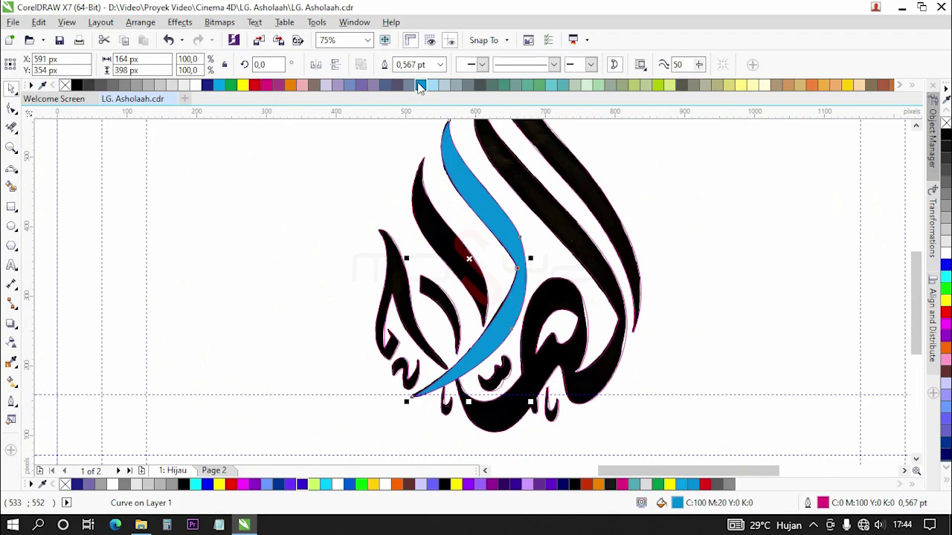
Join the bowl outline's open nodes at the inner counter's lower tip and at the corner where the loop's left edge meets the bowl.
{"action": "left_click", "coordinate": [539, 290]}
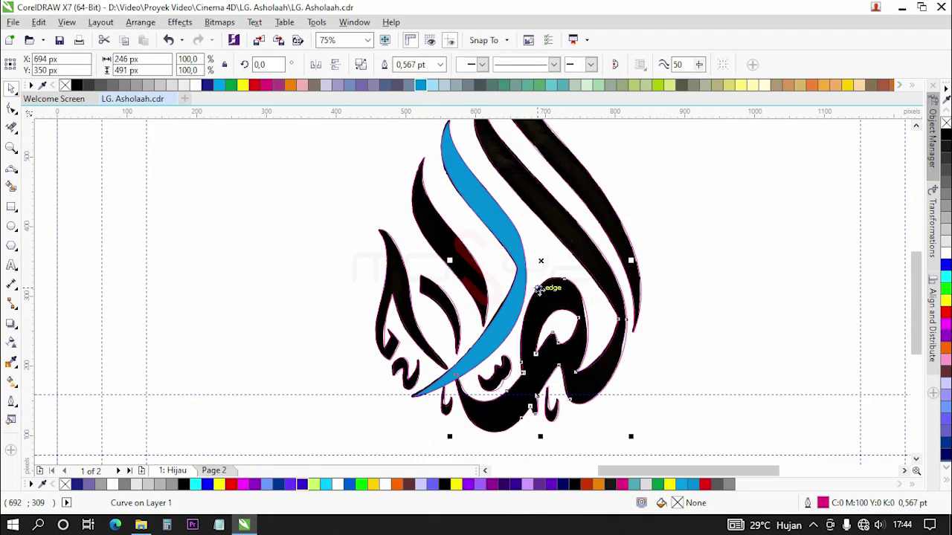
{"action": "left_click", "coordinate": [9, 107]}
{"action": "key", "text": "space"}
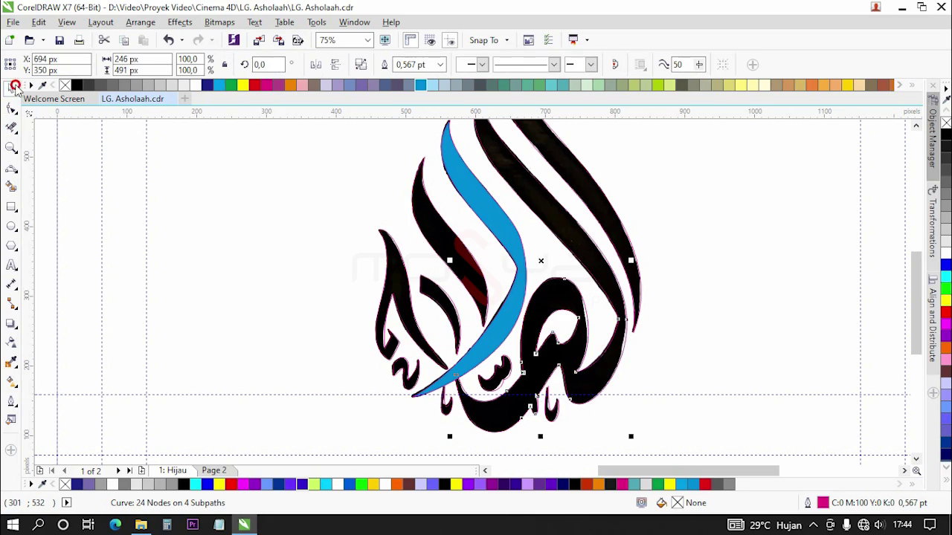
{"action": "left_click", "coordinate": [10, 108]}
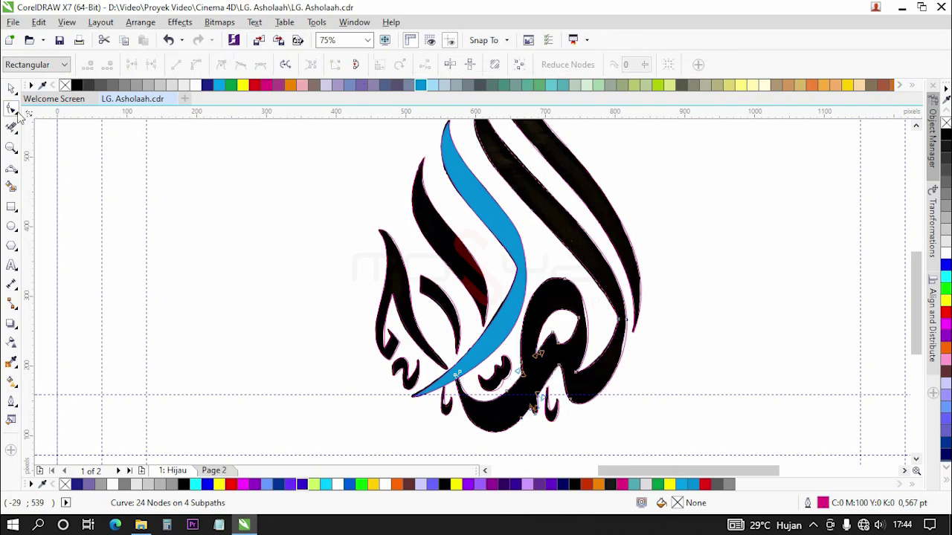
{"action": "scroll", "coordinate": [524, 350], "scroll_direction": "up", "scroll_amount": 4}
{"action": "left_click_drag", "start_coordinate": [513, 313], "coordinate": [575, 372]}
{"action": "left_click", "coordinate": [107, 64]}
{"action": "left_click_drag", "start_coordinate": [455, 365], "coordinate": [504, 444]}
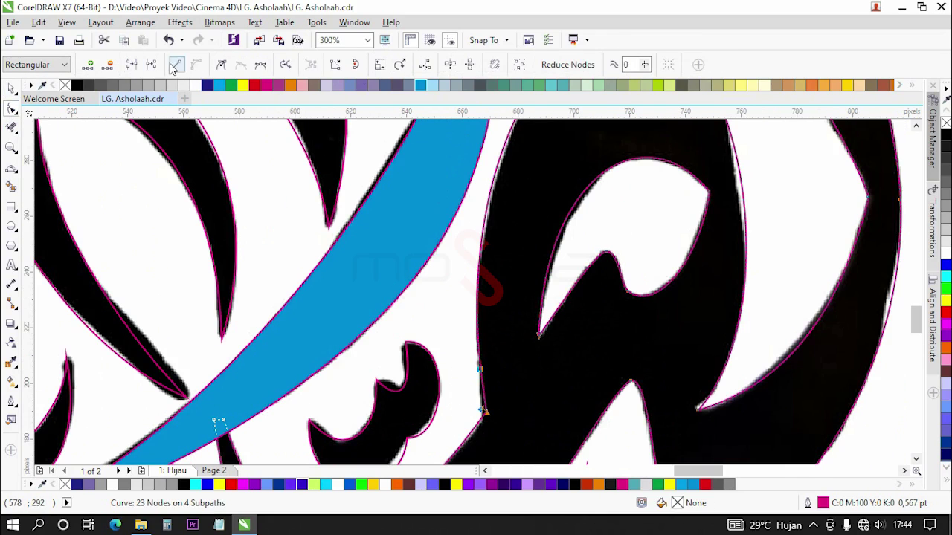
{"action": "left_click", "coordinate": [131, 64]}
{"action": "scroll", "coordinate": [451, 228], "scroll_direction": "down", "scroll_amount": 2}
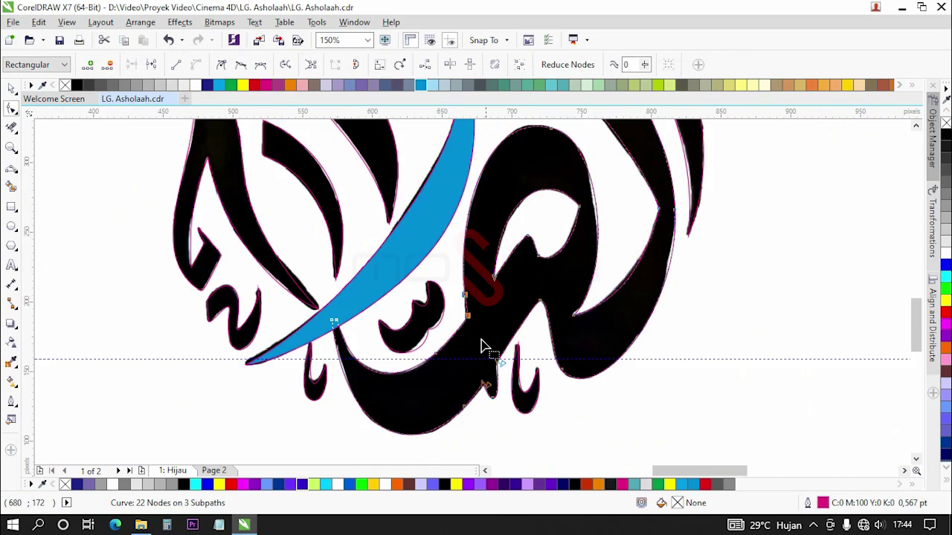
Join the bowl outline's open nodes at the pointed tail's left notch and at its upper right corner.
{"action": "scroll", "coordinate": [492, 355], "scroll_direction": "up", "scroll_amount": 4}
{"action": "scroll", "coordinate": [496, 347], "scroll_direction": "down", "scroll_amount": 4}
{"action": "scroll", "coordinate": [475, 313], "scroll_direction": "up", "scroll_amount": 2}
{"action": "left_click_drag", "start_coordinate": [462, 255], "coordinate": [512, 303]}
{"action": "left_click", "coordinate": [131, 64]}
{"action": "left_click_drag", "start_coordinate": [492, 202], "coordinate": [533, 255]}
{"action": "left_click", "coordinate": [131, 64]}
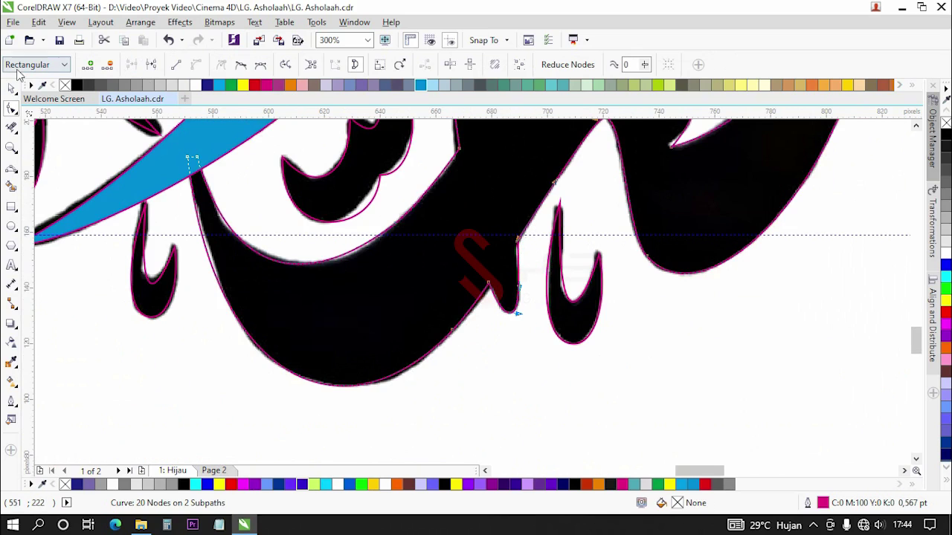
Weld the closed bowl outline with the long diagonal stroke into one curve.
{"action": "left_click", "coordinate": [11, 87]}
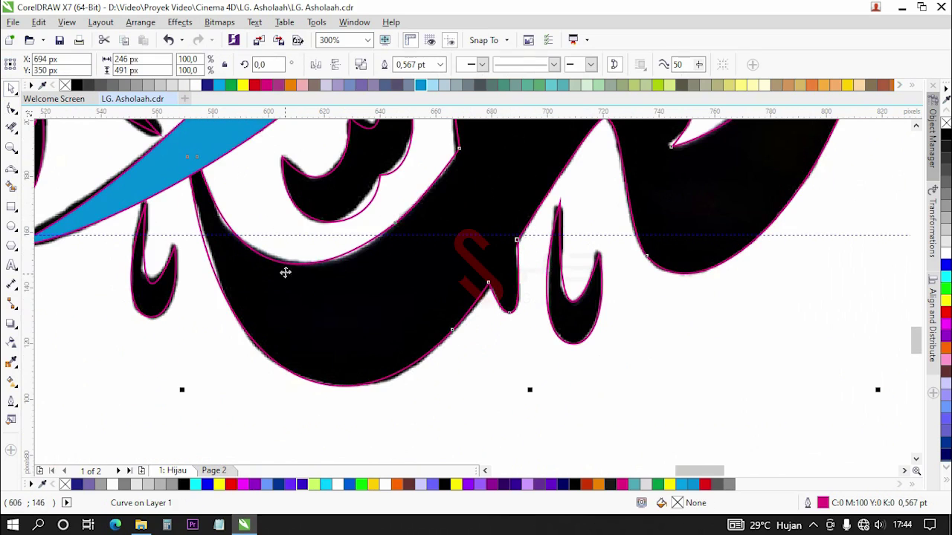
{"action": "left_click", "coordinate": [297, 425]}
{"action": "left_click", "coordinate": [280, 304]}
{"action": "left_click", "coordinate": [374, 159], "text": "shift"}
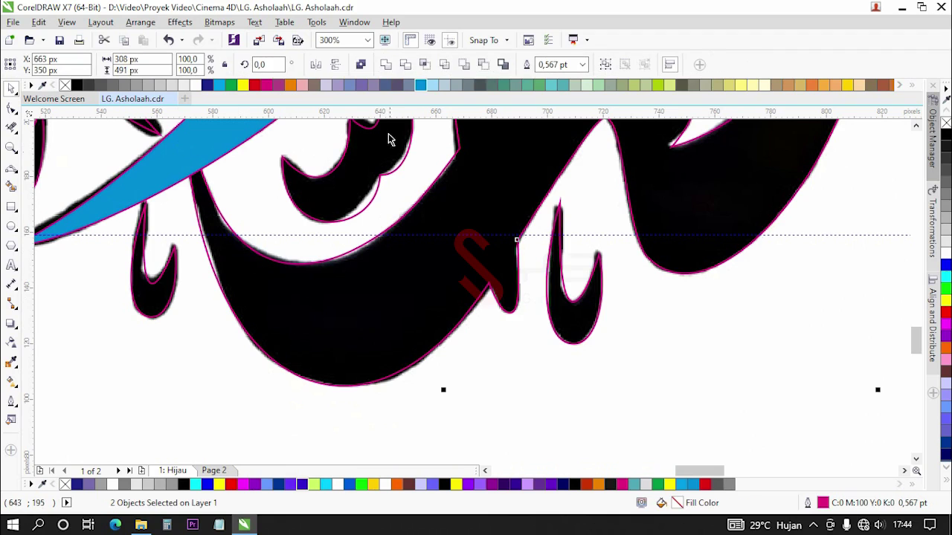
{"action": "left_click", "coordinate": [386, 65]}
{"action": "scroll", "coordinate": [208, 177], "scroll_direction": "down", "scroll_amount": 4}
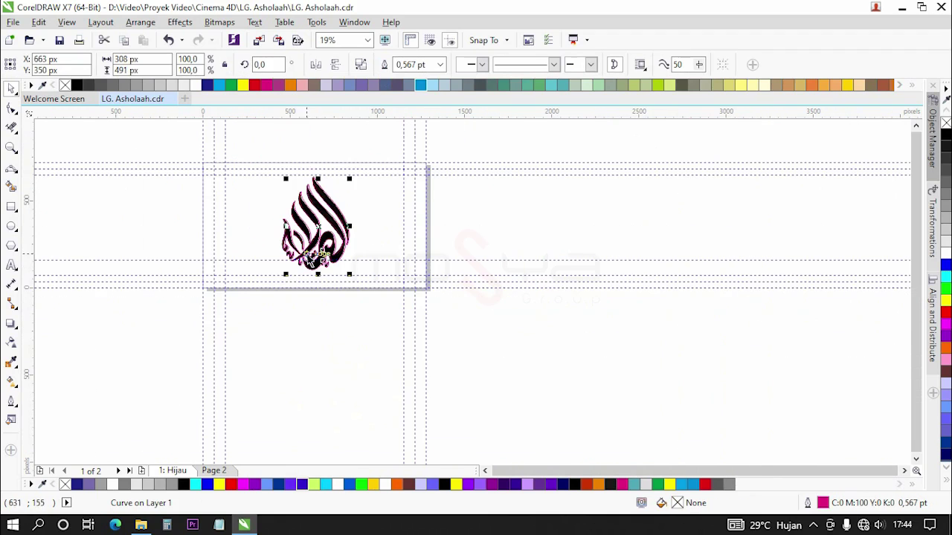
Fill all the traced outlines with cyan (C:100 M:0 Y:0 K:0).
{"action": "left_click", "coordinate": [207, 177]}
{"action": "key", "text": "ctrl+a"}
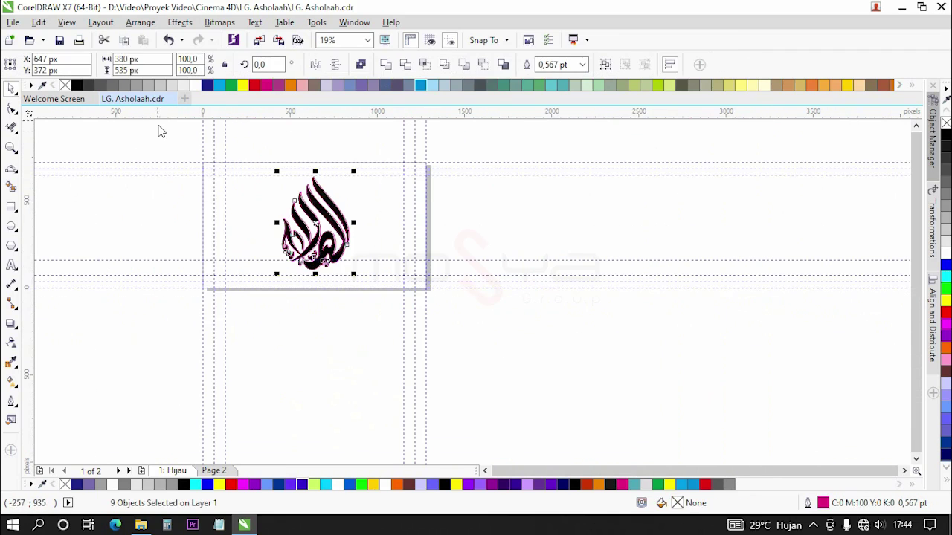
{"action": "left_click", "coordinate": [219, 85]}
{"action": "scroll", "coordinate": [290, 212], "scroll_direction": "up", "scroll_amount": 1}
{"action": "scroll", "coordinate": [328, 255], "scroll_direction": "up", "scroll_amount": 1}
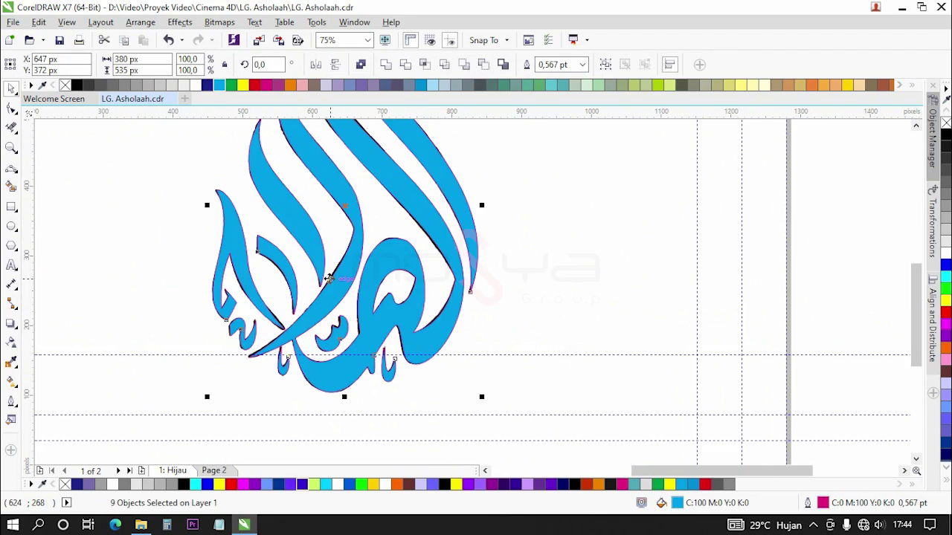
Combine all the filled shapes into a single curve and remove its magenta outline.
{"action": "left_click", "coordinate": [360, 65]}
{"action": "right_click", "coordinate": [64, 85]}
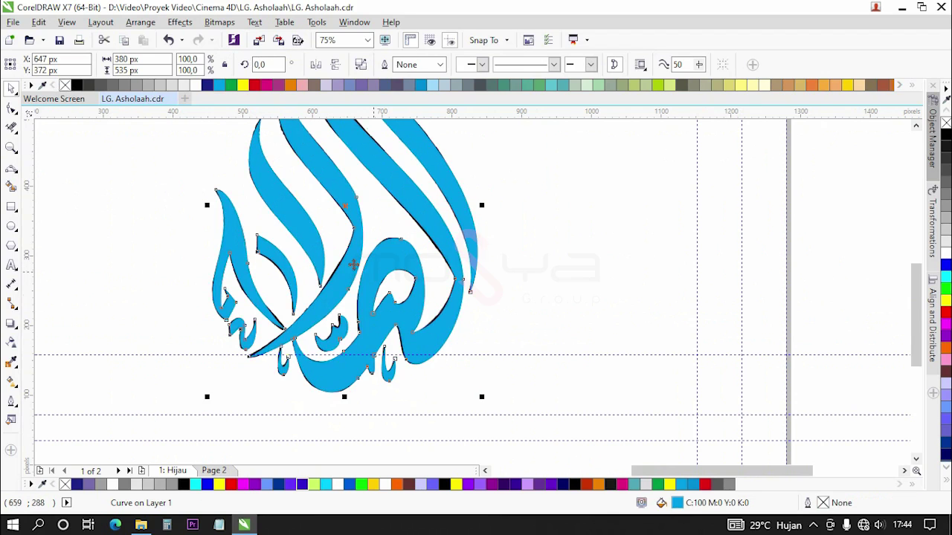
{"action": "scroll", "coordinate": [405, 286], "scroll_direction": "down", "scroll_amount": 1}
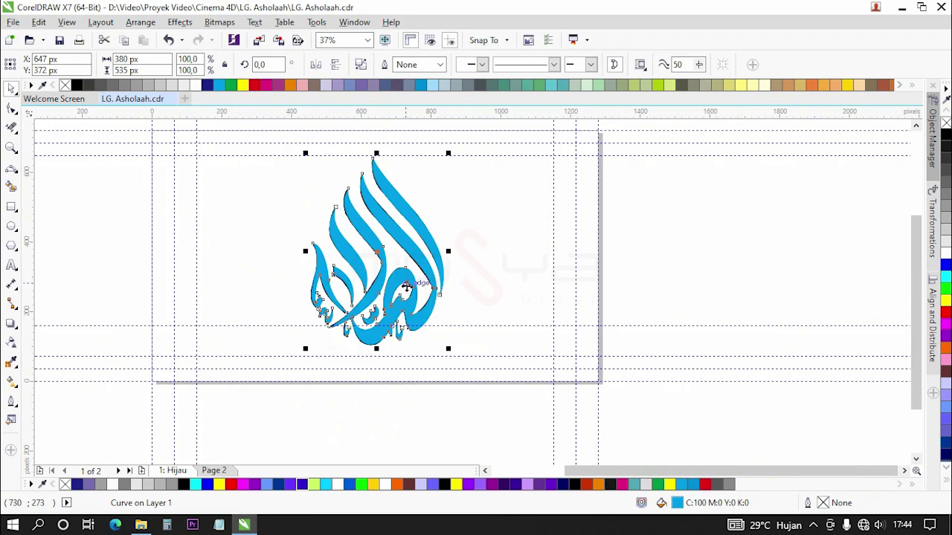
Duplicate the Hijau page after itself, copying its layers and their contents.
{"action": "right_click", "coordinate": [178, 471]}
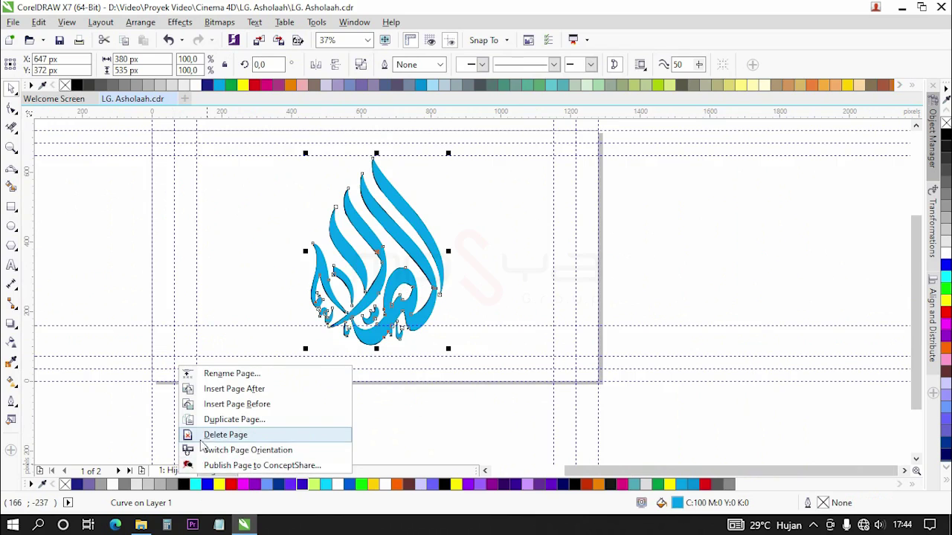
{"action": "left_click", "coordinate": [223, 420]}
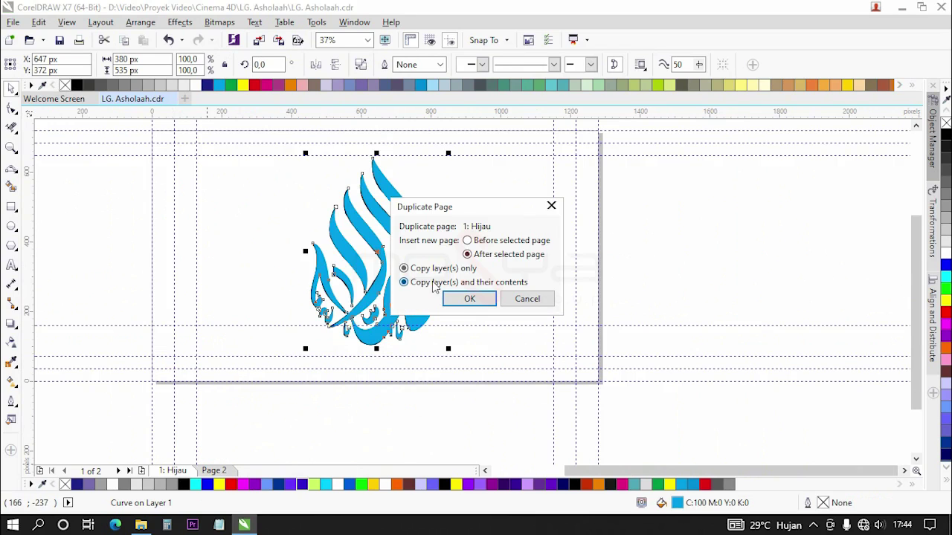
{"action": "left_click", "coordinate": [470, 298]}
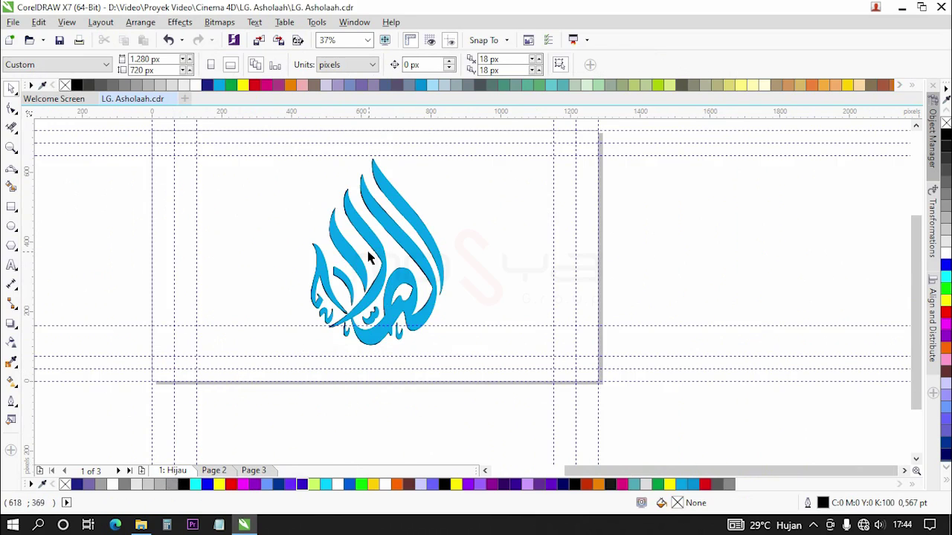
Delete the reference bitmap behind the traced calligraphy on the Hijau page.
{"action": "left_click", "coordinate": [409, 191]}
{"action": "right_click", "coordinate": [411, 191]}
{"action": "left_click", "coordinate": [431, 217]}
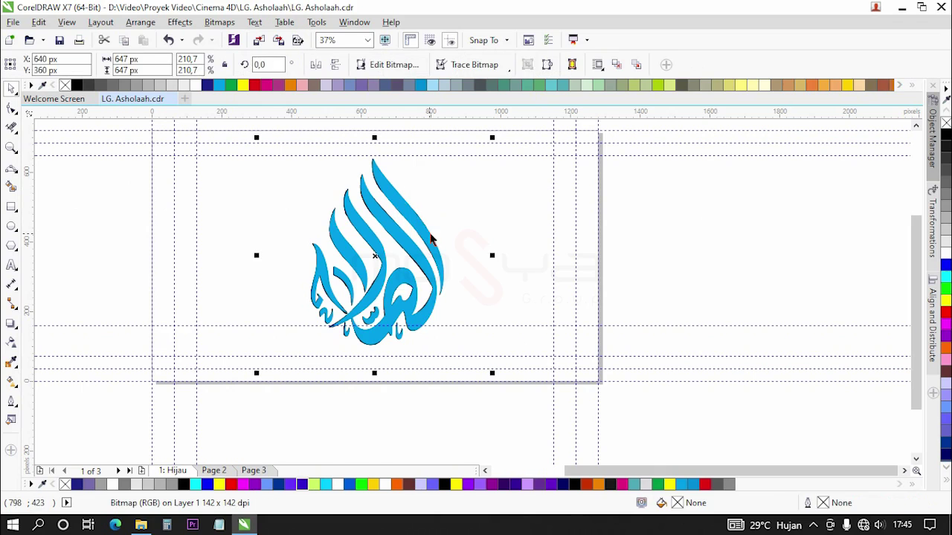
{"action": "key", "text": "Escape"}
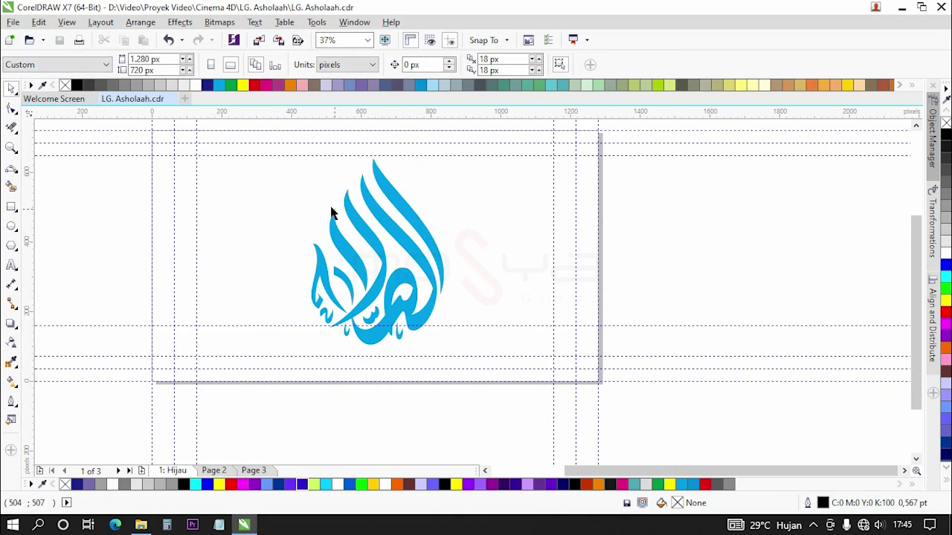
Fill the calligraphy curve with dark green R:0 G:51 B:51 (#003333).
{"action": "scroll", "coordinate": [397, 227], "scroll_direction": "up", "scroll_amount": 2}
{"action": "scroll", "coordinate": [397, 227], "scroll_direction": "up", "scroll_amount": 4}
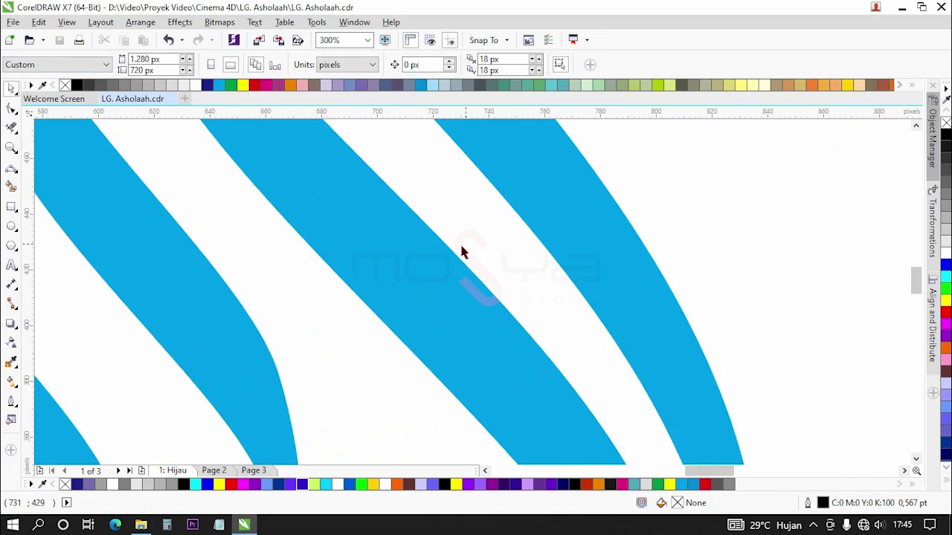
{"action": "scroll", "coordinate": [461, 253], "scroll_direction": "down", "scroll_amount": 4}
{"action": "scroll", "coordinate": [480, 264], "scroll_direction": "up", "scroll_amount": 2}
{"action": "left_click", "coordinate": [473, 244]}
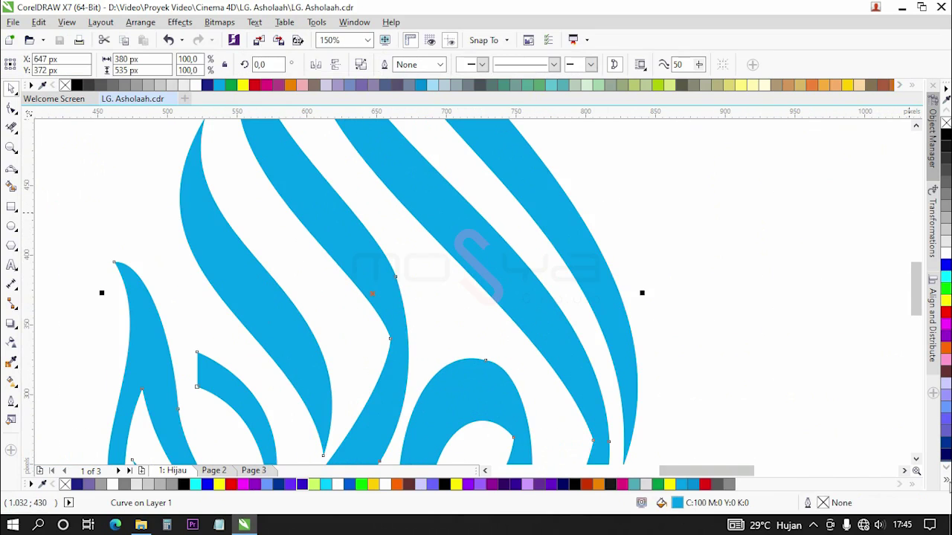
{"action": "left_click", "coordinate": [946, 480]}
{"action": "left_click", "coordinate": [911, 153]}
{"action": "scroll", "coordinate": [491, 253], "scroll_direction": "down", "scroll_amount": 4}
Add the artistic text "asholaah" below the calligraphy in Arial 24 pt.
{"action": "left_click", "coordinate": [533, 263]}
{"action": "left_click", "coordinate": [12, 265]}
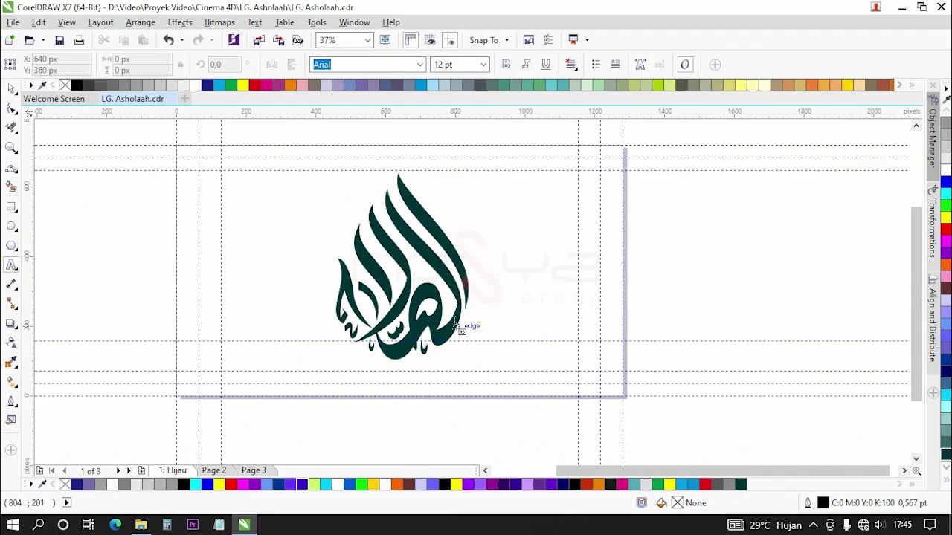
{"action": "left_click", "coordinate": [388, 380]}
{"action": "type", "text": "as"}
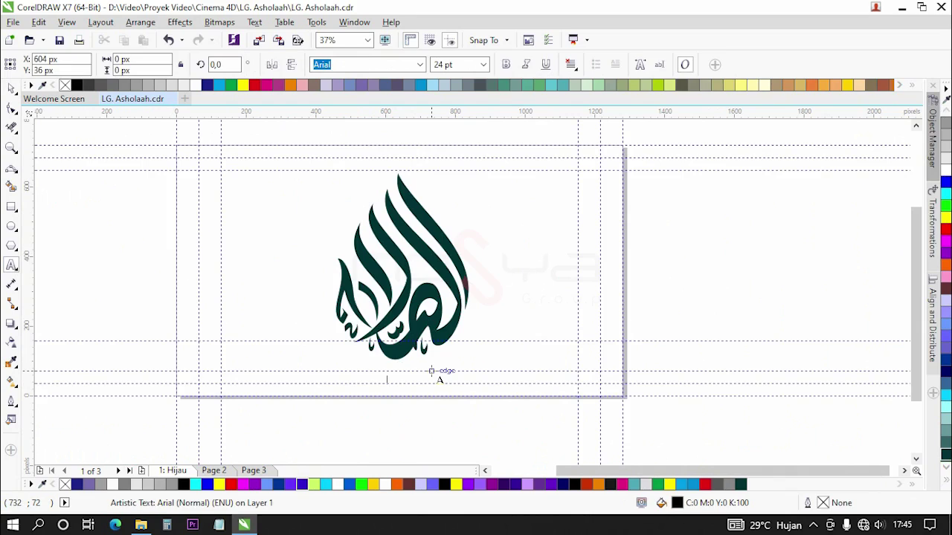
{"action": "key", "text": "Escape"}
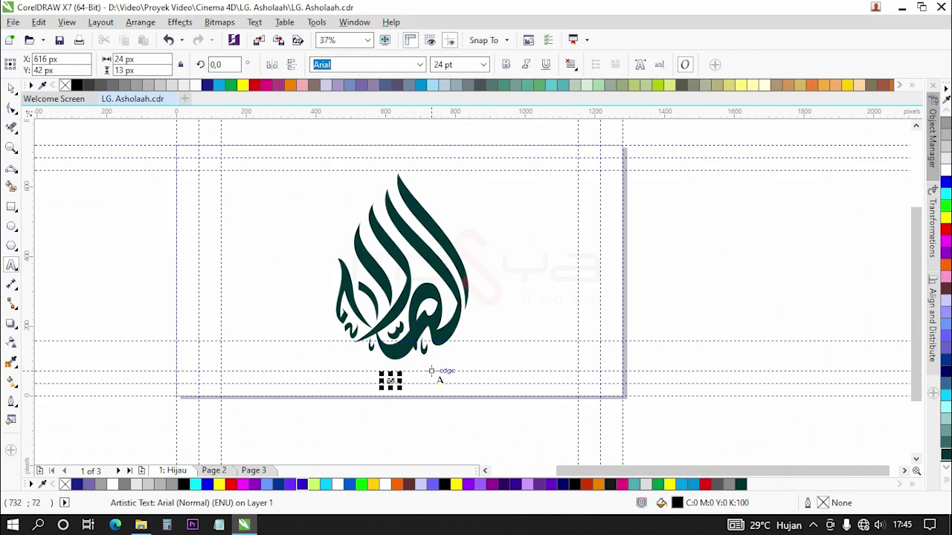
{"action": "type", "text": "hol"}
{"action": "key", "text": "Escape"}
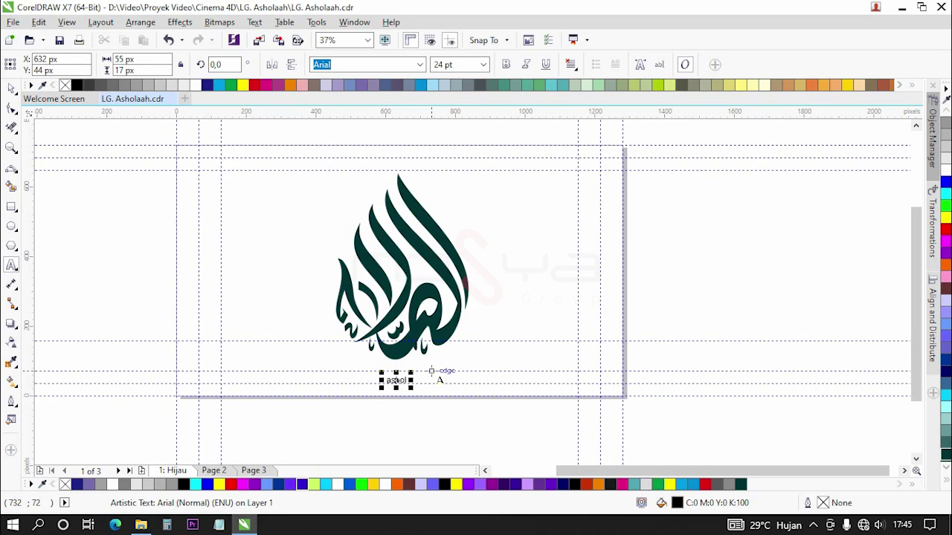
{"action": "type", "text": "aah"}
{"action": "key", "text": "Escape"}
{"action": "left_click", "coordinate": [12, 89]}
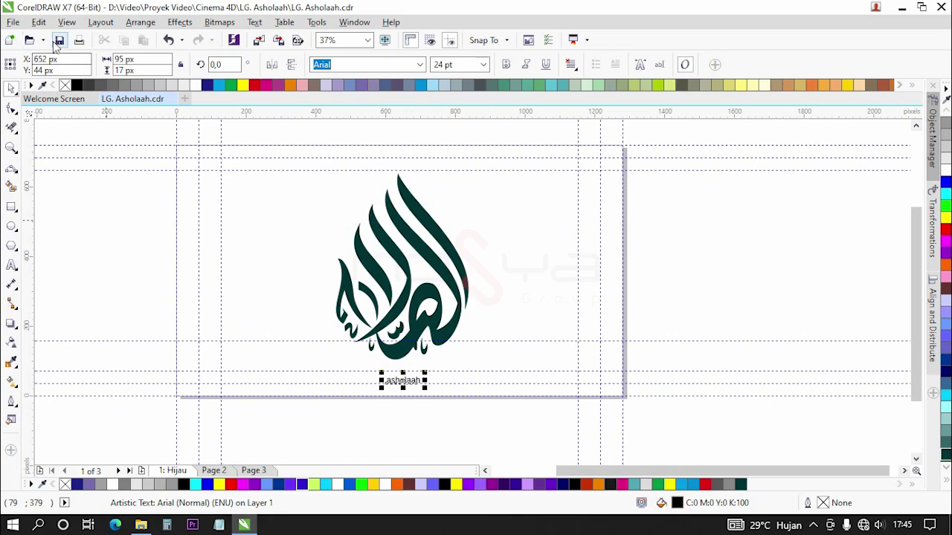
Change the case of the "asholaah" text to UPPERCASE.
{"action": "left_click", "coordinate": [254, 23]}
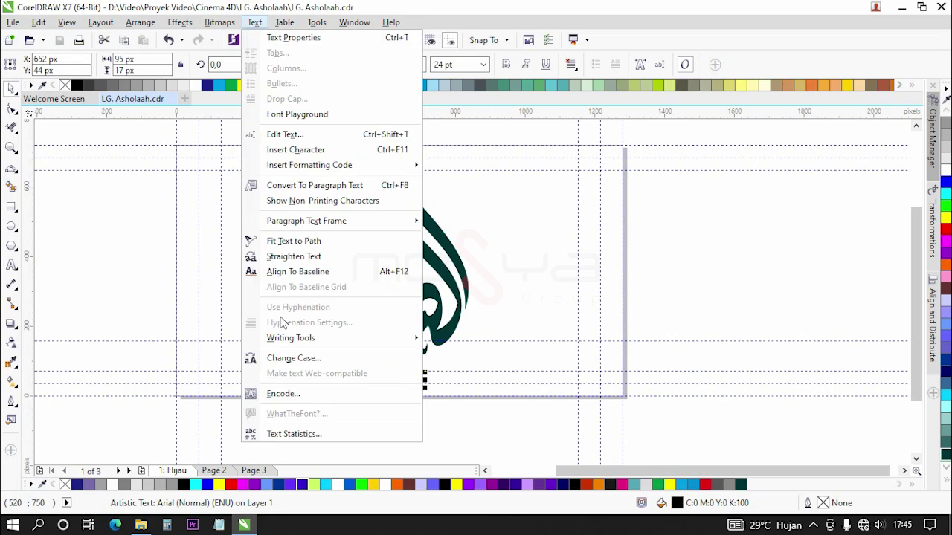
{"action": "left_click", "coordinate": [276, 357]}
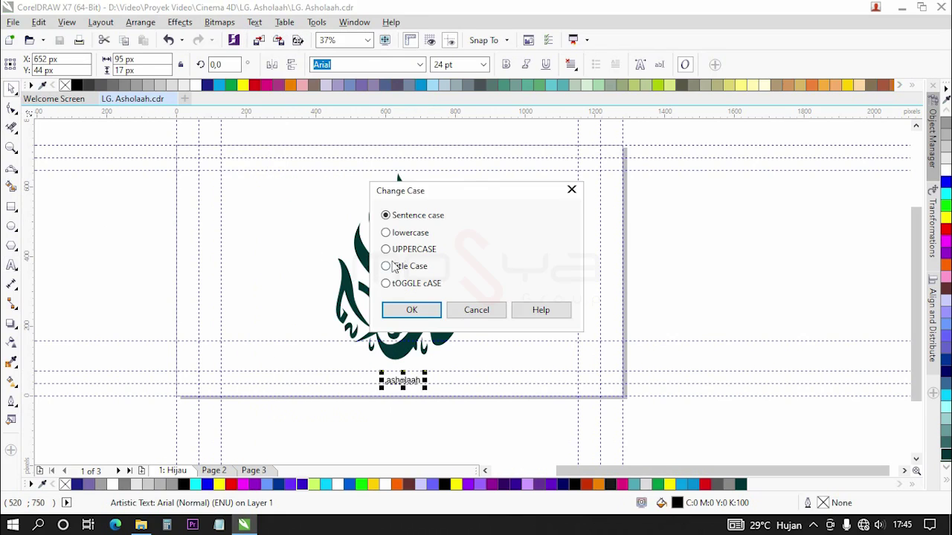
{"action": "left_click", "coordinate": [411, 309]}
Scale the calligraphy down to about 303 px wide and move it up on the page.
{"action": "left_click", "coordinate": [427, 212]}
{"action": "left_click", "coordinate": [429, 238]}
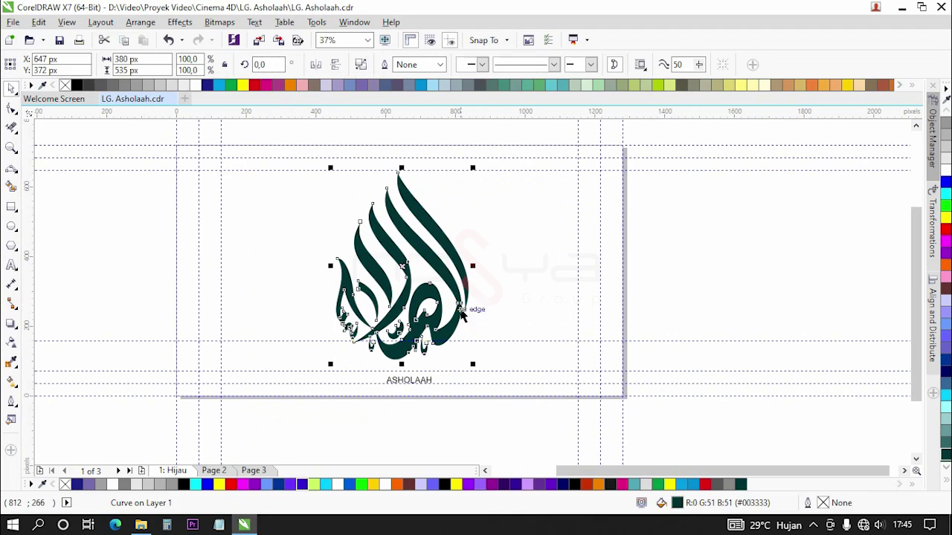
{"action": "left_click_drag", "start_coordinate": [471, 365], "coordinate": [460, 345]}
{"action": "left_click_drag", "start_coordinate": [436, 251], "coordinate": [435, 228]}
Centre-align the ASHOLAAH text, then enlarge it and place it closer beneath the calligraphy.
{"action": "left_click", "coordinate": [414, 385]}
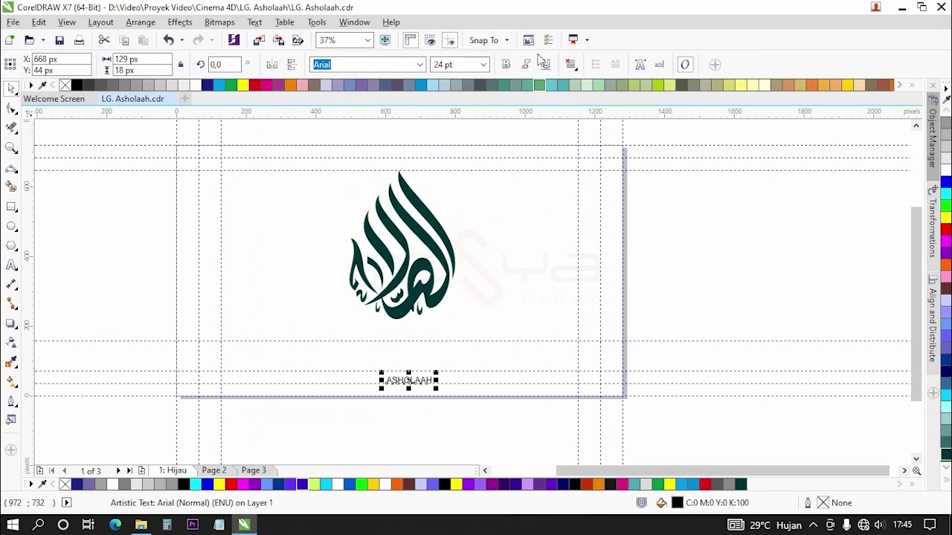
{"action": "left_click", "coordinate": [571, 65]}
{"action": "left_click", "coordinate": [581, 113]}
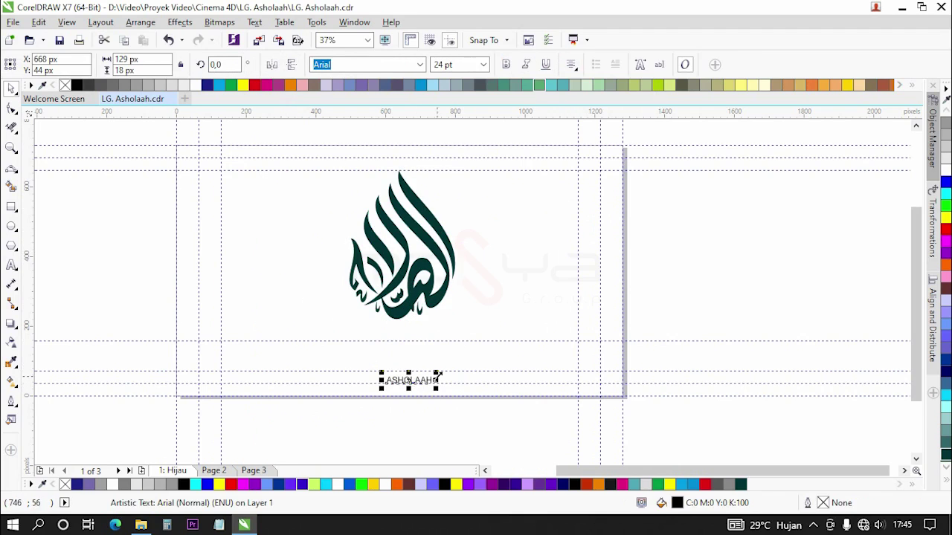
{"action": "left_click_drag", "start_coordinate": [438, 372], "coordinate": [411, 346]}
Align the horizontal centres of the ASHOLAAH text and the calligraphy.
{"action": "scroll", "coordinate": [411, 339], "scroll_direction": "up", "scroll_amount": 2}
{"action": "left_click", "coordinate": [424, 232]}
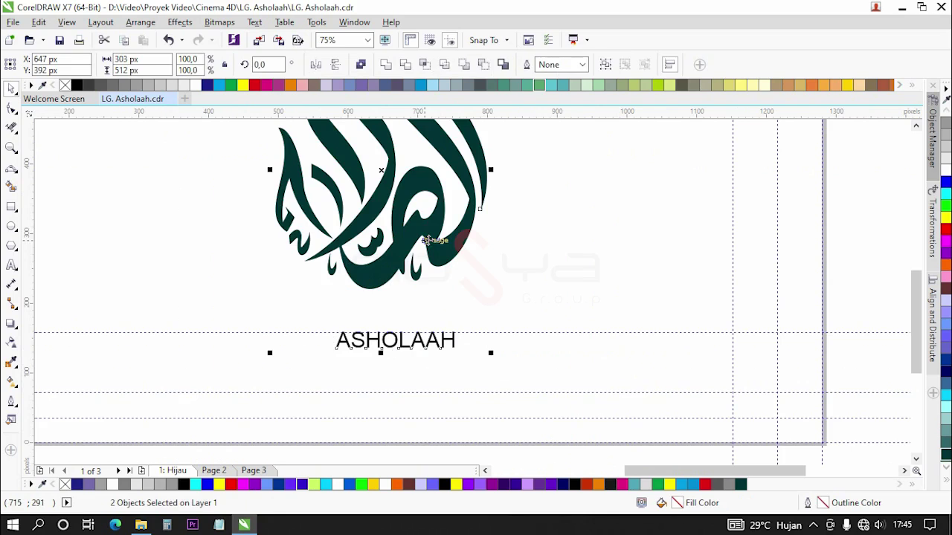
{"action": "key", "text": "c"}
Enlarge the ASHOLAAH text to about 72 pt (about 389 px wide) and save the document.
{"action": "left_click", "coordinate": [448, 350]}
{"action": "left_click", "coordinate": [441, 344]}
{"action": "left_click_drag", "start_coordinate": [445, 324], "coordinate": [509, 302]}
{"action": "left_click", "coordinate": [505, 338]}
{"action": "scroll", "coordinate": [676, 310], "scroll_direction": "down", "scroll_amount": 3}
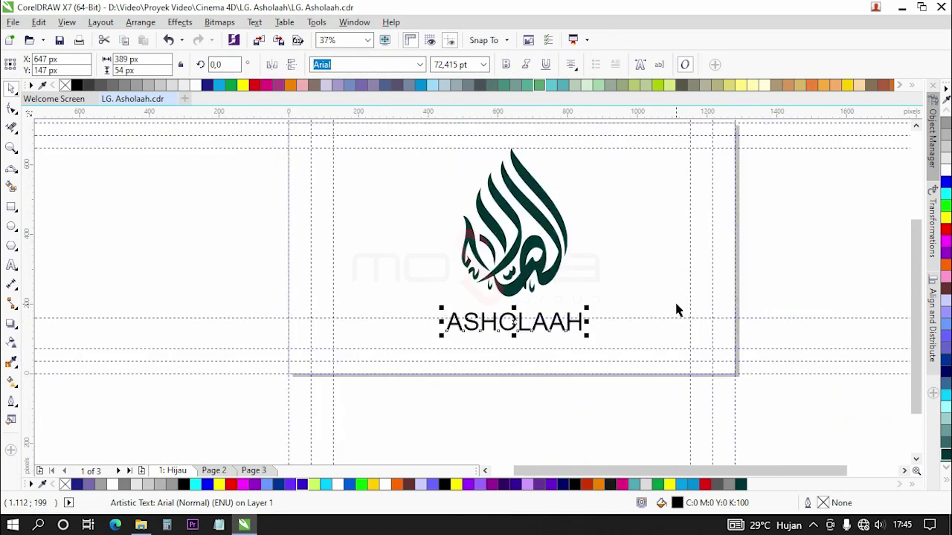
{"action": "scroll", "coordinate": [639, 312], "scroll_direction": "up", "scroll_amount": 2}
{"action": "left_click", "coordinate": [60, 39]}
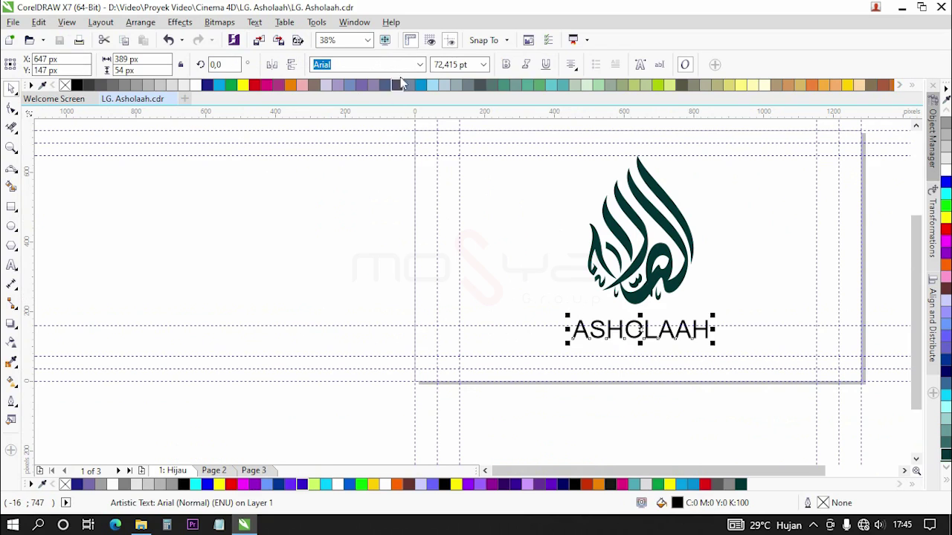
Change the font of the ASHOLAAH text to Calligrapher.
{"action": "left_click", "coordinate": [420, 65]}
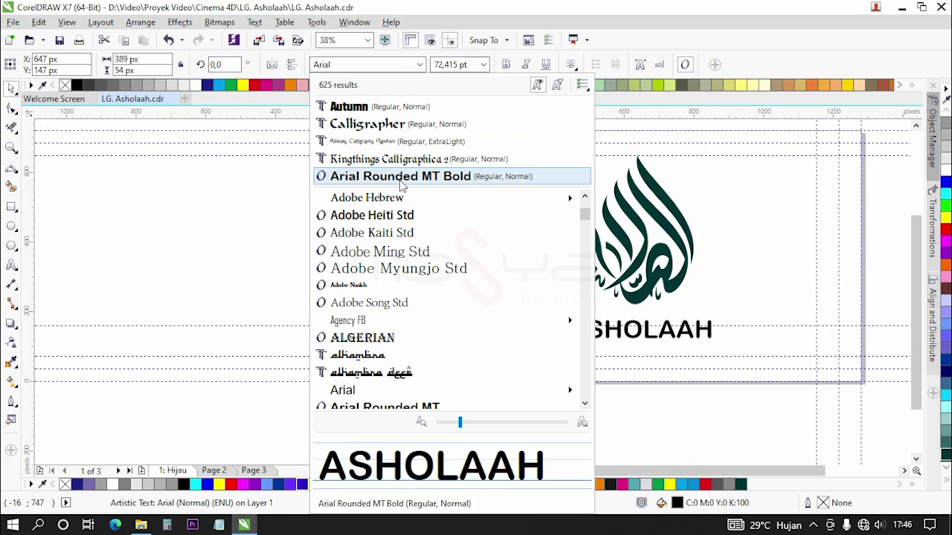
{"action": "left_click", "coordinate": [392, 123]}
{"action": "scroll", "coordinate": [710, 349], "scroll_direction": "up", "scroll_amount": 3}
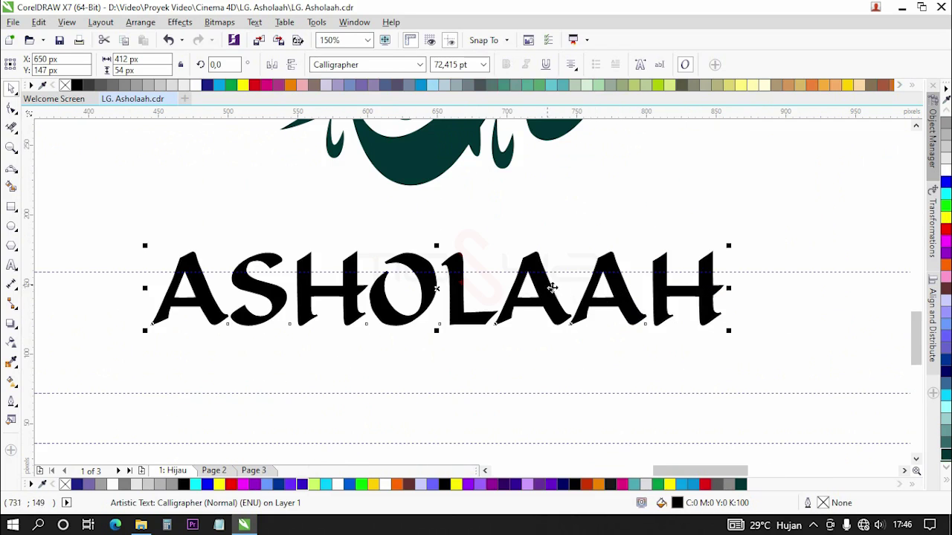
{"action": "scroll", "coordinate": [597, 306], "scroll_direction": "down", "scroll_amount": 1}
{"action": "scroll", "coordinate": [584, 314], "scroll_direction": "up", "scroll_amount": 1}
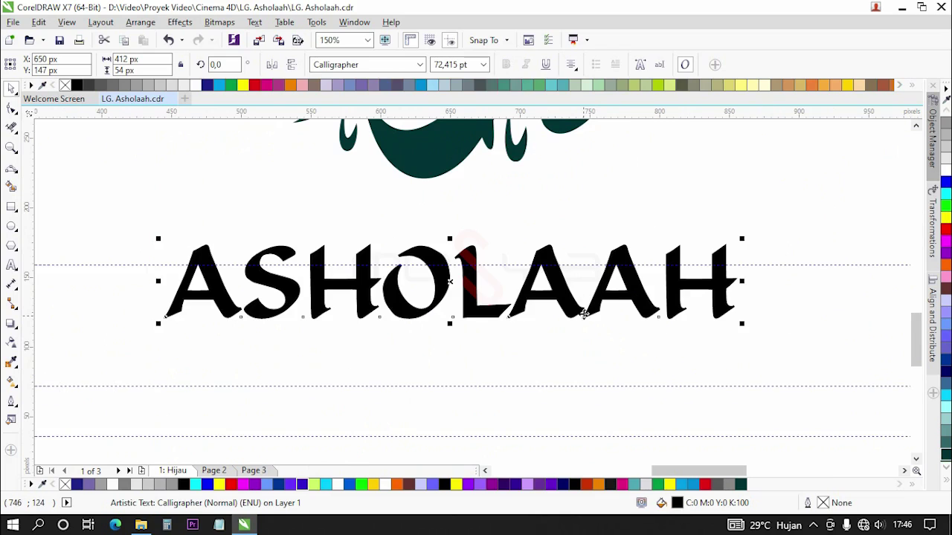
Change the case of the Calligrapher text to lowercase.
{"action": "left_click", "coordinate": [253, 22]}
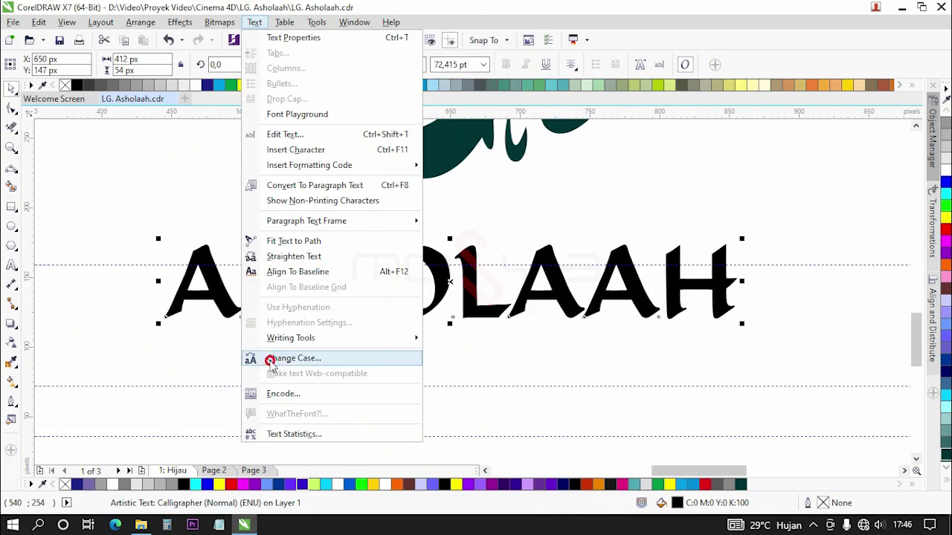
{"action": "left_click", "coordinate": [294, 358]}
{"action": "left_click", "coordinate": [413, 266]}
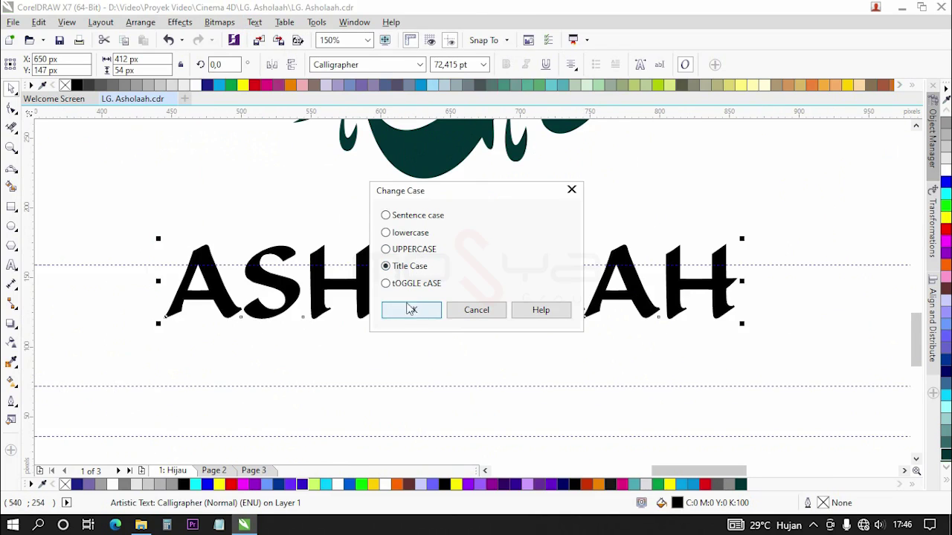
{"action": "left_click", "coordinate": [407, 236]}
{"action": "left_click", "coordinate": [408, 308]}
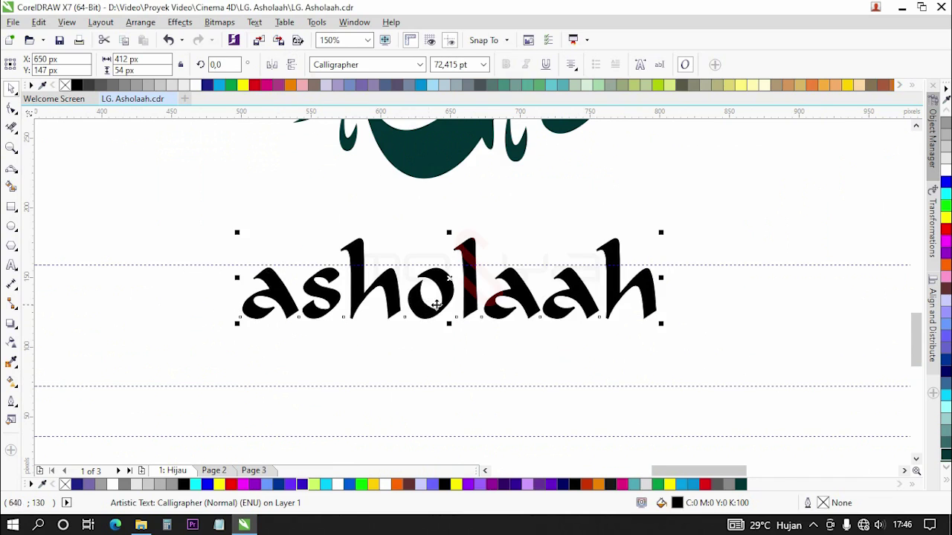
Enlarge the lowercase text under the calligraphy to about 98 pt.
{"action": "scroll", "coordinate": [437, 305], "scroll_direction": "down", "scroll_amount": 2}
{"action": "left_click_drag", "start_coordinate": [557, 285], "coordinate": [572, 283]}
{"action": "scroll", "coordinate": [520, 305], "scroll_direction": "up", "scroll_amount": 2}
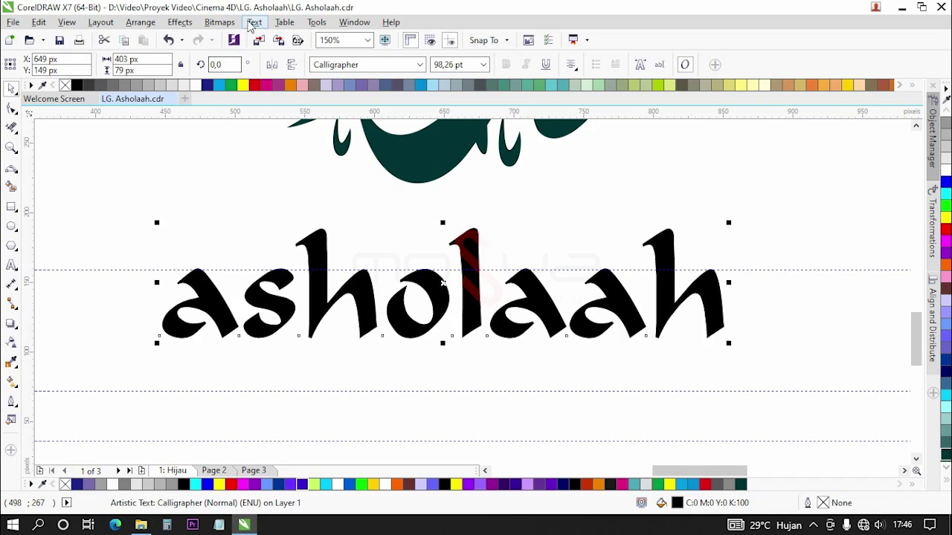
Change the enlarged text back to UPPERCASE and save the document.
{"action": "left_click", "coordinate": [255, 25]}
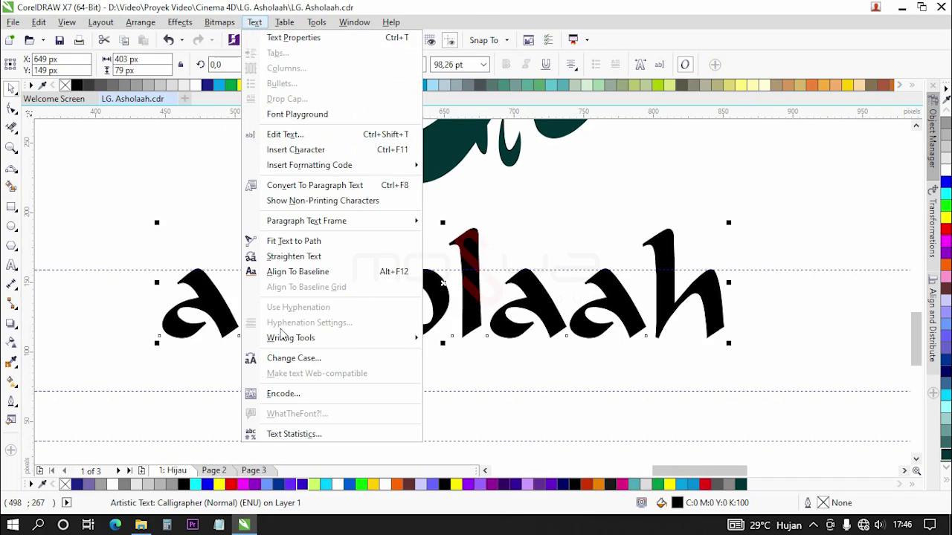
{"action": "left_click", "coordinate": [287, 358]}
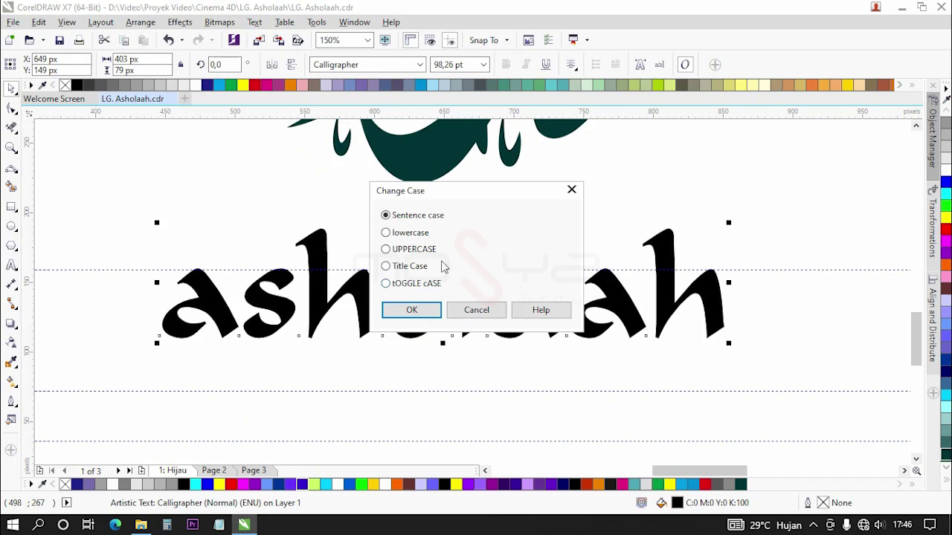
{"action": "left_click", "coordinate": [412, 310]}
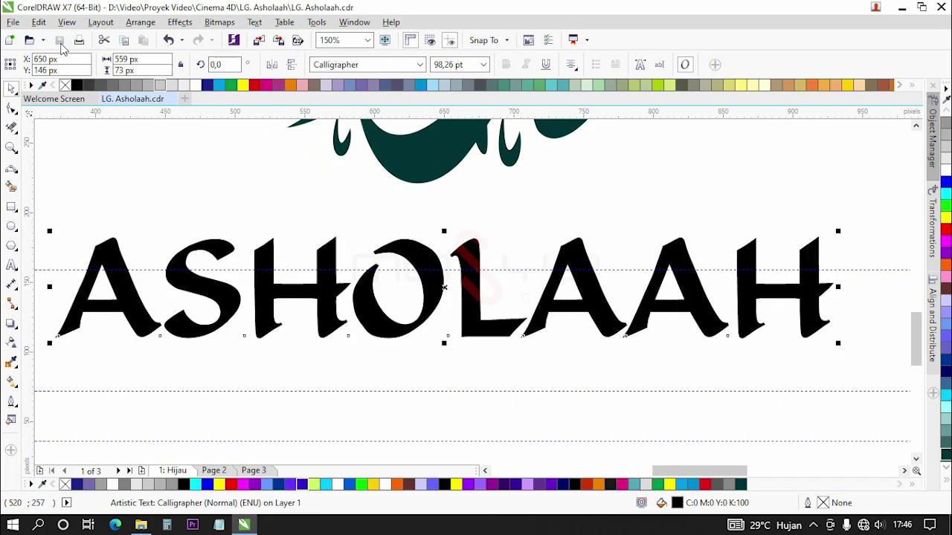
{"action": "left_click", "coordinate": [59, 40]}
Scale the ASHOLAAH text down to about 86 pt (about 489 px wide), keeping it centred in place.
{"action": "key", "text": "F3"}
{"action": "scroll", "coordinate": [588, 287], "scroll_direction": "down", "scroll_amount": 1}
{"action": "scroll", "coordinate": [587, 293], "scroll_direction": "up", "scroll_amount": 1}
{"action": "scroll", "coordinate": [587, 295], "scroll_direction": "up", "scroll_amount": 1}
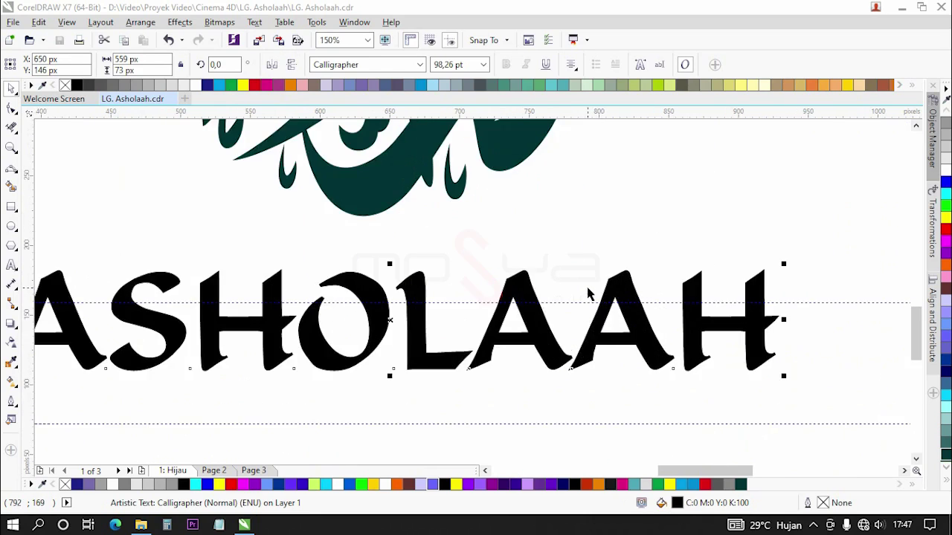
{"action": "scroll", "coordinate": [595, 293], "scroll_direction": "down", "scroll_amount": 1}
{"action": "scroll", "coordinate": [607, 290], "scroll_direction": "down", "scroll_amount": 1}
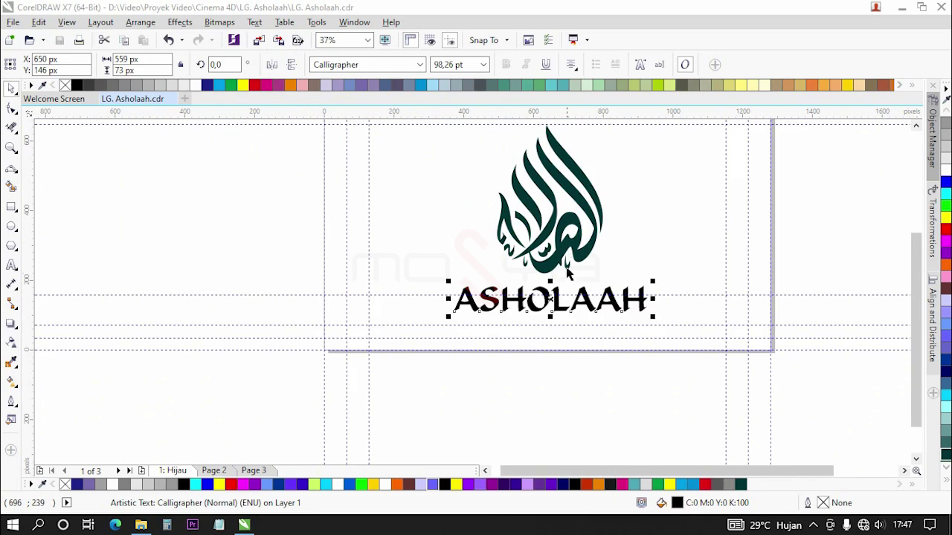
{"action": "left_click_drag", "start_coordinate": [652, 283], "coordinate": [687, 264]}
{"action": "scroll", "coordinate": [592, 291], "scroll_direction": "up", "scroll_amount": 1}
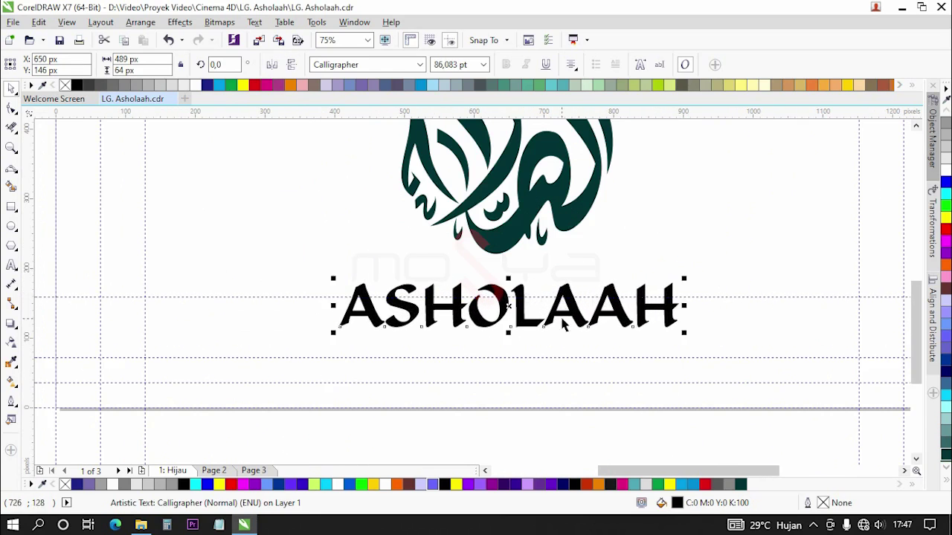
Fill the ASHOLAAH text with the same dark green as the calligraphy, R:0 G:51 B:51 (#003333).
{"action": "scroll", "coordinate": [571, 320], "scroll_direction": "down", "scroll_amount": 1}
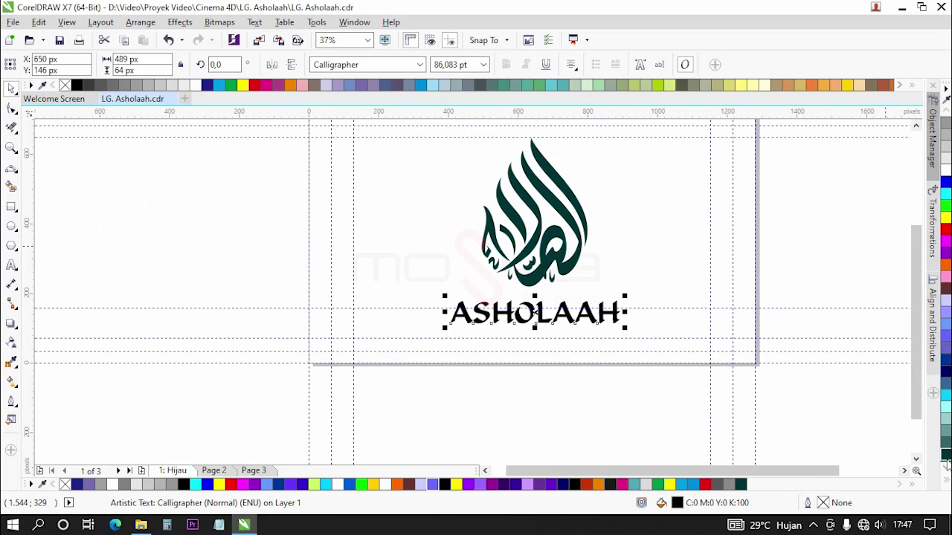
{"action": "scroll", "coordinate": [670, 313], "scroll_direction": "up", "scroll_amount": 2}
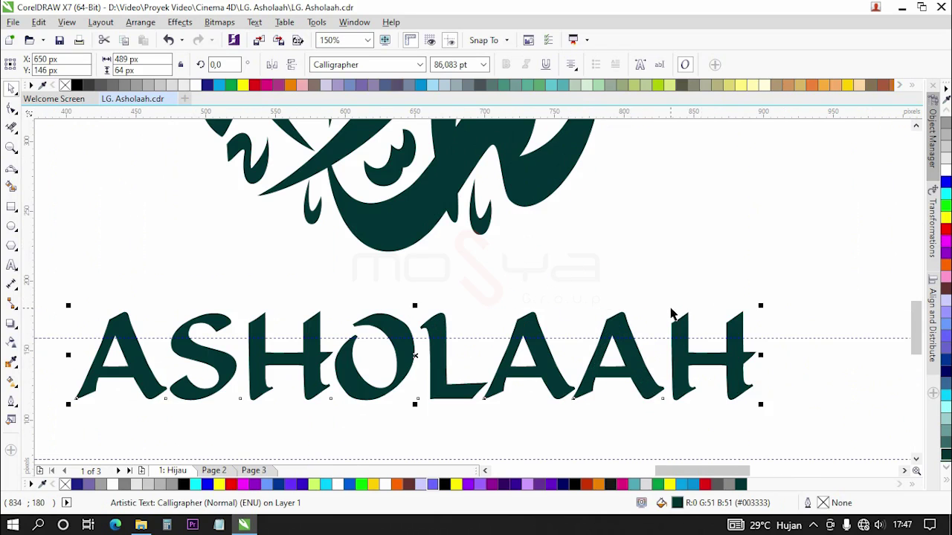
Scale the ASHOLAAH text down to about 71.75 pt (about 408 px wide), keeping its centre in place.
{"action": "left_click_drag", "start_coordinate": [760, 307], "coordinate": [699, 318]}
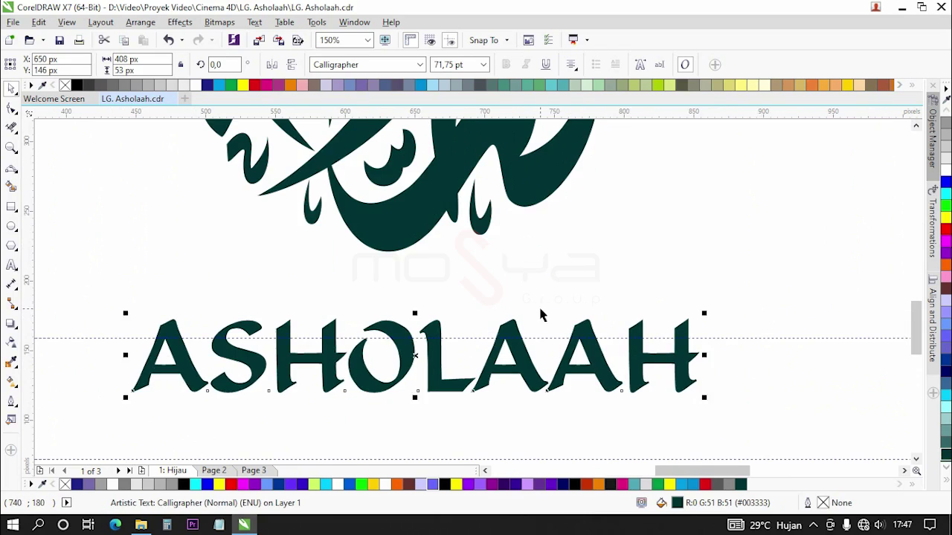
{"action": "scroll", "coordinate": [537, 307], "scroll_direction": "down", "scroll_amount": 1}
{"action": "scroll", "coordinate": [474, 334], "scroll_direction": "down", "scroll_amount": 1}
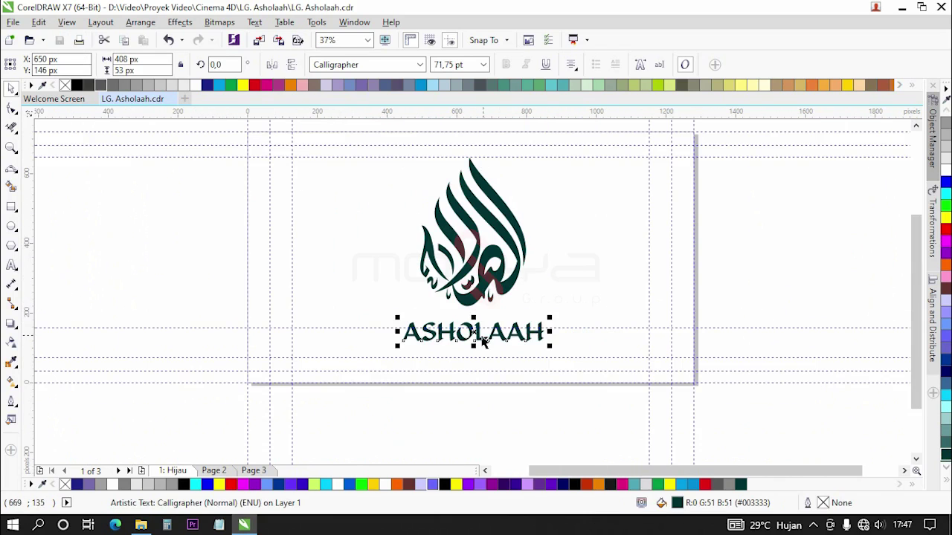
{"action": "scroll", "coordinate": [522, 316], "scroll_direction": "up", "scroll_amount": 2}
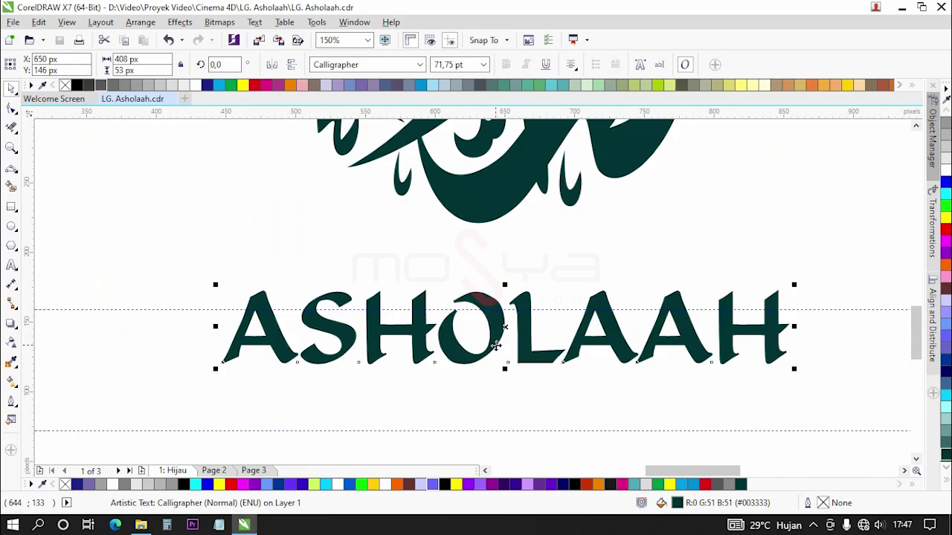
{"action": "scroll", "coordinate": [496, 345], "scroll_direction": "down", "scroll_amount": 1}
Duplicate the Hijau page with its contents directly after the original, and save the document.
{"action": "right_click", "coordinate": [187, 476]}
{"action": "left_click", "coordinate": [241, 418]}
{"action": "left_click", "coordinate": [471, 298]}
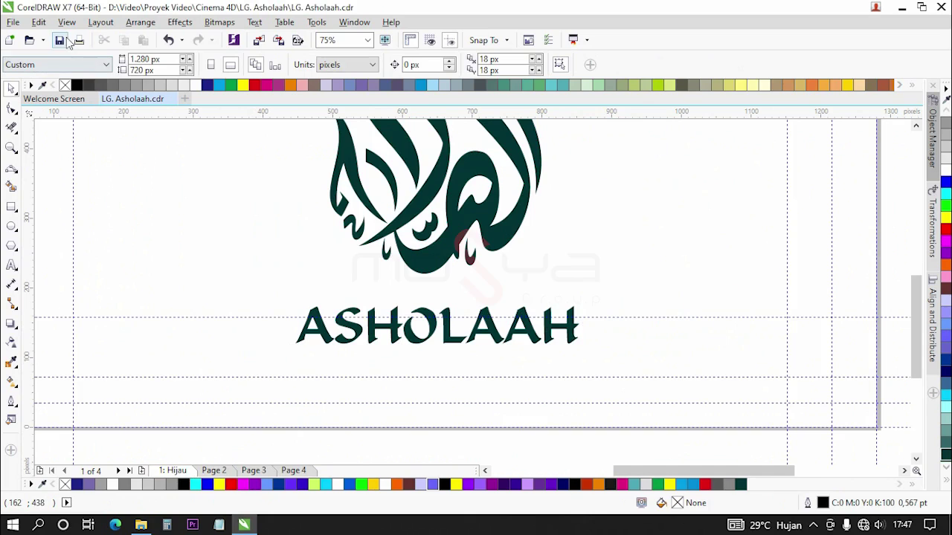
{"action": "left_click", "coordinate": [213, 471]}
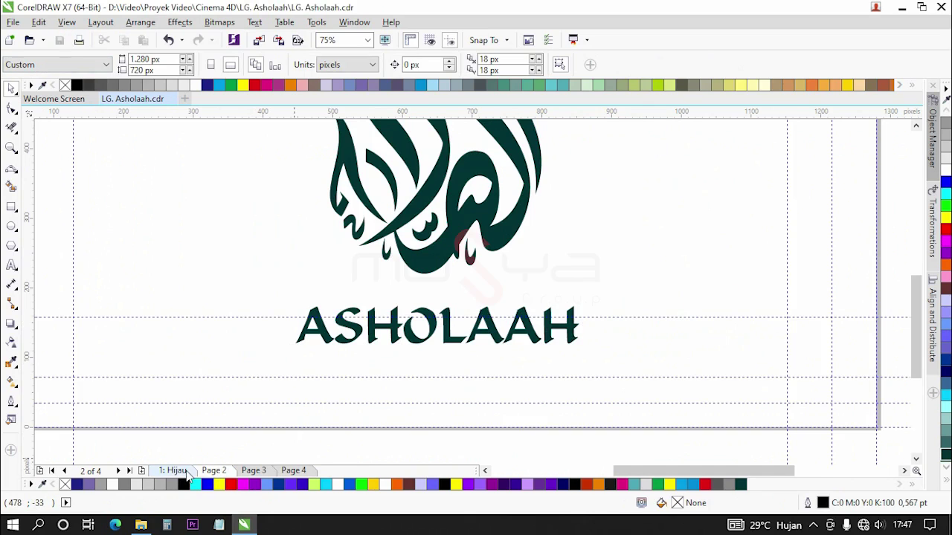
{"action": "left_click", "coordinate": [184, 471]}
{"action": "scroll", "coordinate": [418, 334], "scroll_direction": "up", "scroll_amount": 1}
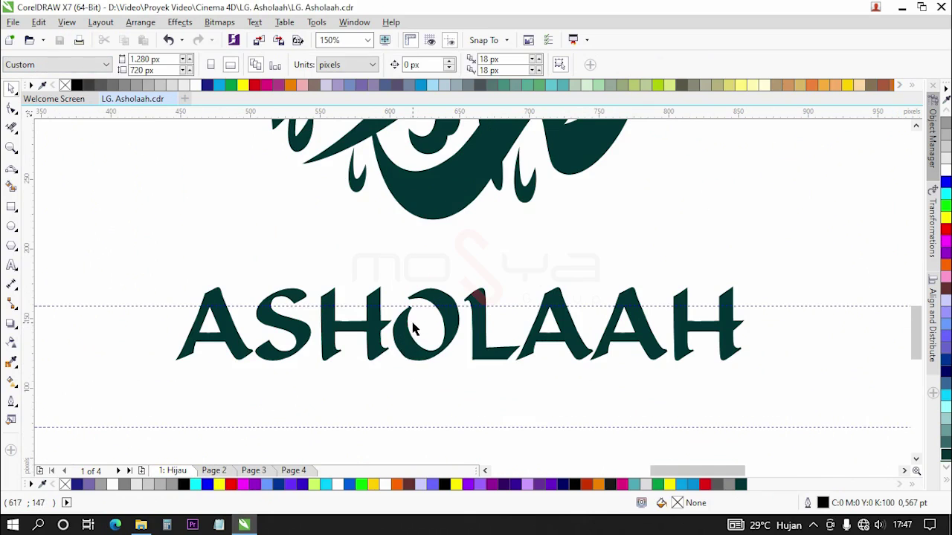
Convert the ASHOLAAH text on the Hijau page to curves.
{"action": "left_click", "coordinate": [378, 330]}
{"action": "scroll", "coordinate": [394, 319], "scroll_direction": "down", "scroll_amount": 1}
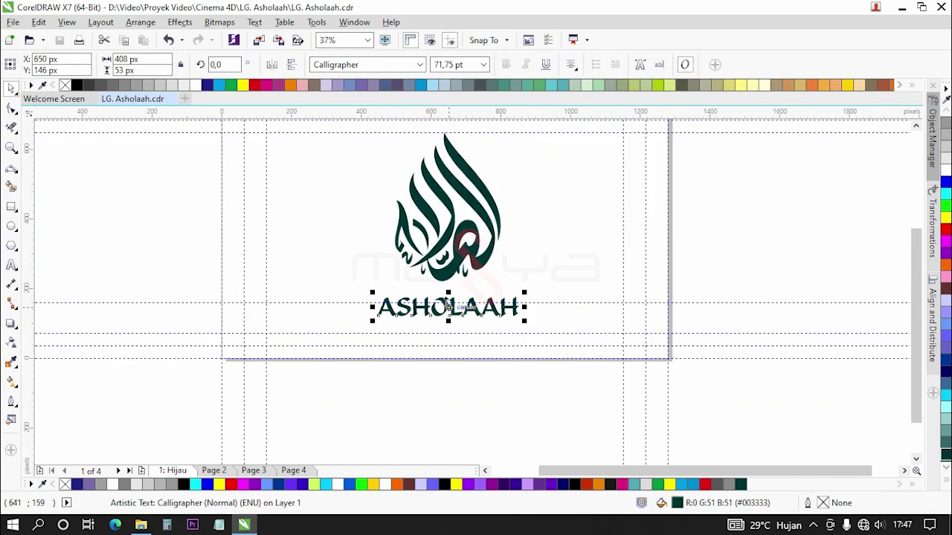
{"action": "scroll", "coordinate": [403, 308], "scroll_direction": "up", "scroll_amount": 1}
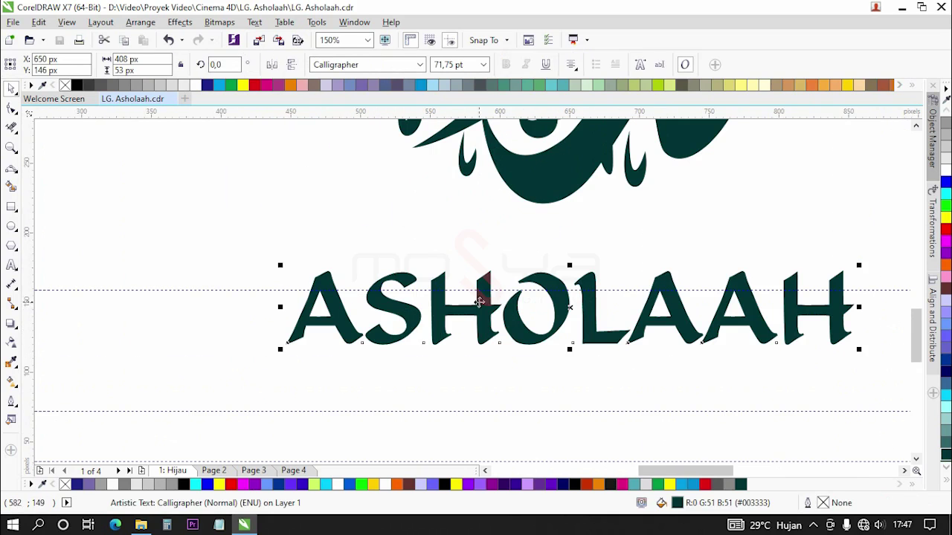
{"action": "scroll", "coordinate": [720, 339], "scroll_direction": "up", "scroll_amount": 1}
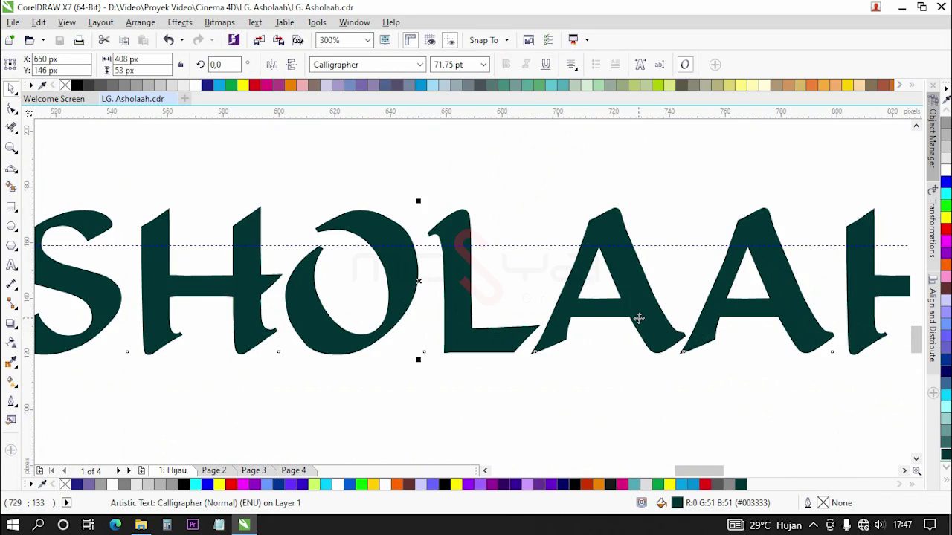
{"action": "scroll", "coordinate": [637, 318], "scroll_direction": "down", "scroll_amount": 2}
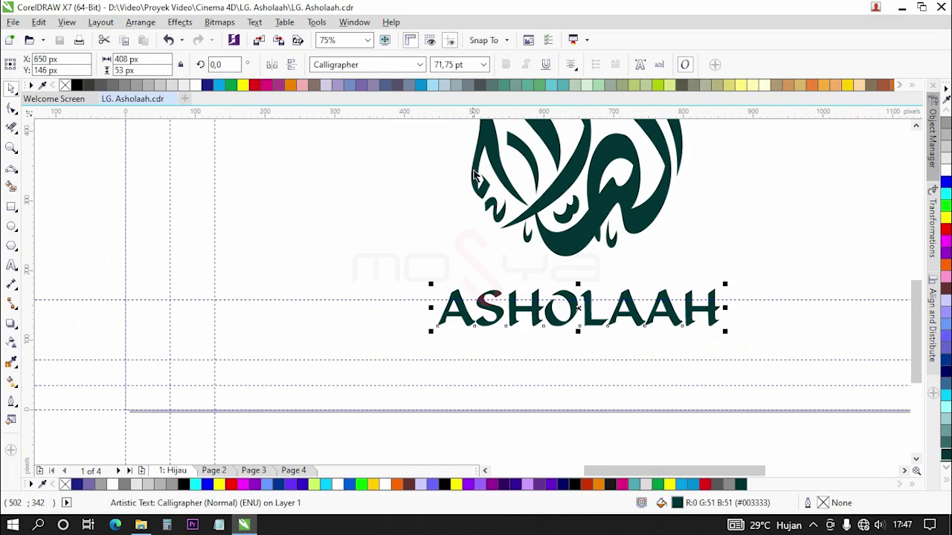
{"action": "key", "text": "ctrl+q"}
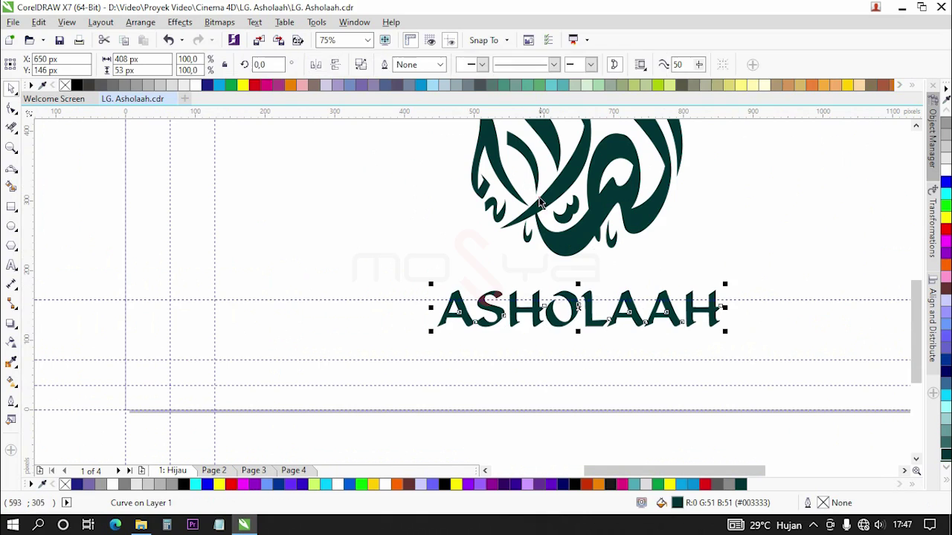
Break the ASHOLAAH curve apart into separate letter shapes.
{"action": "left_click", "coordinate": [706, 385]}
{"action": "scroll", "coordinate": [713, 312], "scroll_direction": "up", "scroll_amount": 1}
{"action": "left_click", "coordinate": [716, 313]}
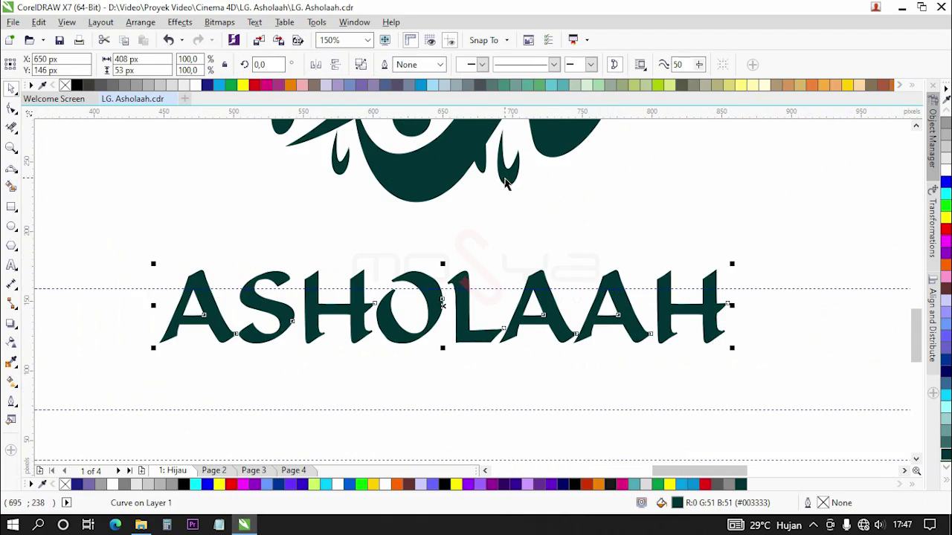
{"action": "left_click", "coordinate": [361, 65]}
{"action": "left_click", "coordinate": [394, 424]}
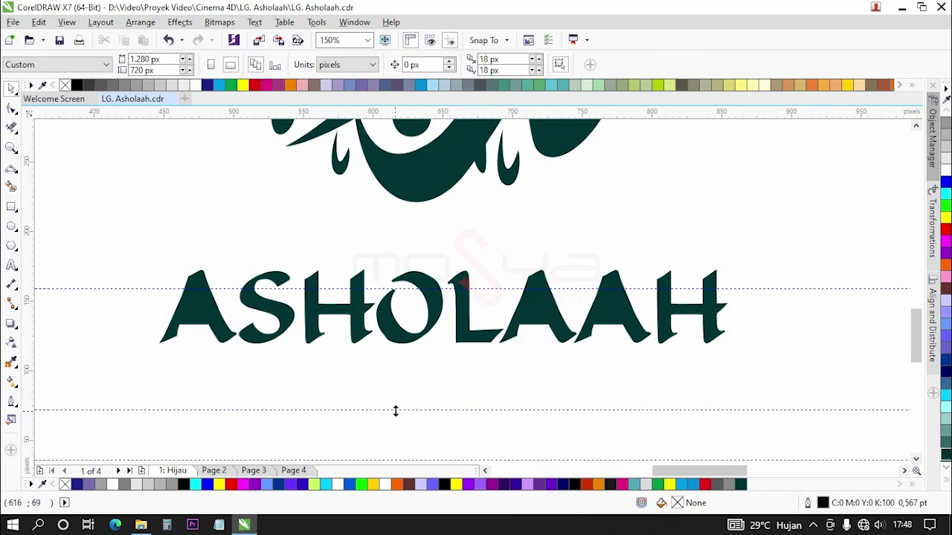
Remove the pointed crossbar spur outside the last H's right stem by deleting its nodes with the Shape tool.
{"action": "left_click", "coordinate": [688, 306]}
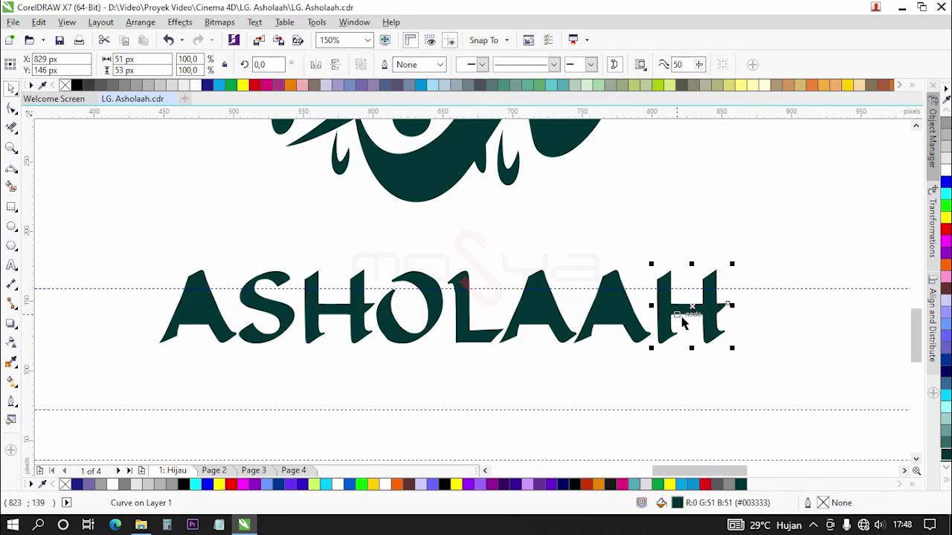
{"action": "left_click", "coordinate": [12, 107]}
{"action": "scroll", "coordinate": [729, 319], "scroll_direction": "up", "scroll_amount": 8}
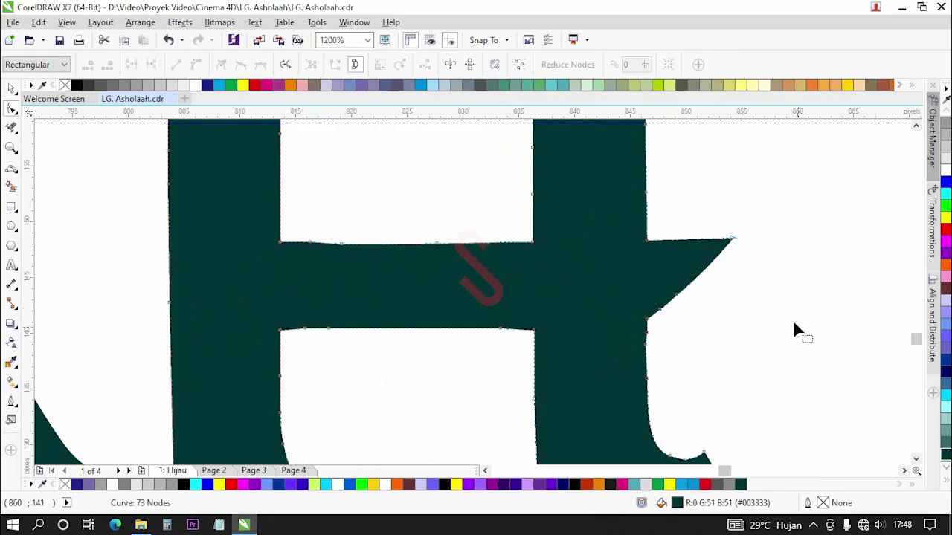
{"action": "left_click_drag", "start_coordinate": [799, 346], "coordinate": [625, 225]}
{"action": "key", "text": "Delete"}
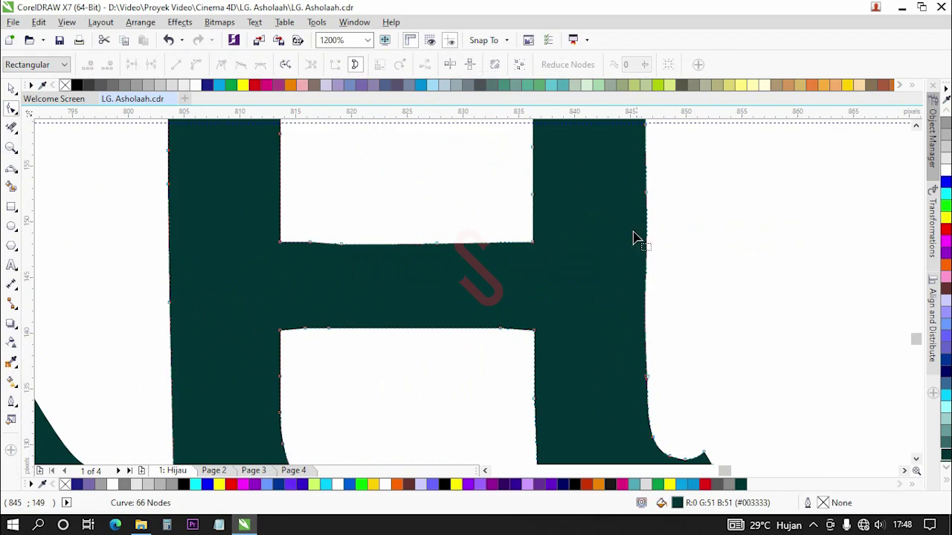
{"action": "scroll", "coordinate": [727, 275], "scroll_direction": "down", "scroll_amount": 2}
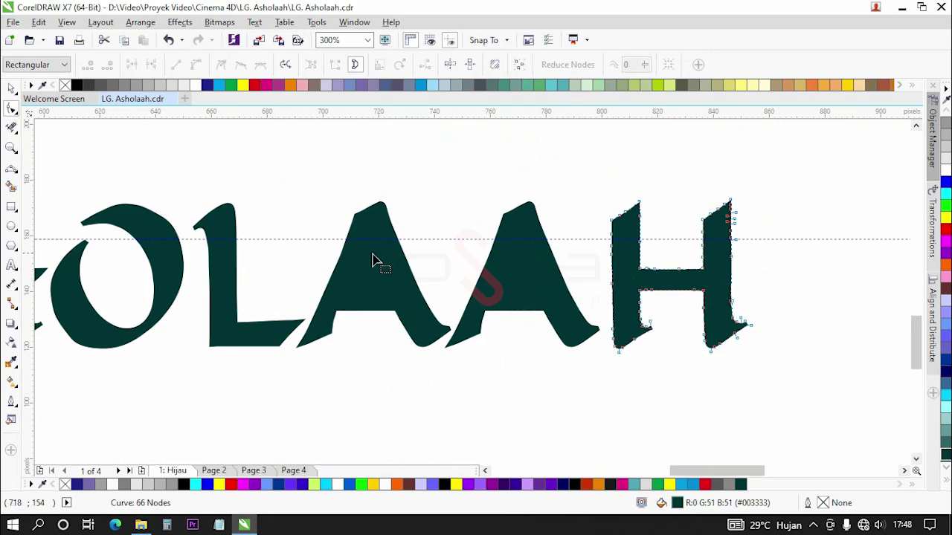
Remove the matching crossbar spur from the first H by deleting the nodes outside its right stem.
{"action": "scroll", "coordinate": [273, 266], "scroll_direction": "down", "scroll_amount": 1}
{"action": "scroll", "coordinate": [188, 250], "scroll_direction": "up", "scroll_amount": 1}
{"action": "left_click", "coordinate": [277, 260]}
{"action": "scroll", "coordinate": [276, 260], "scroll_direction": "up", "scroll_amount": 1}
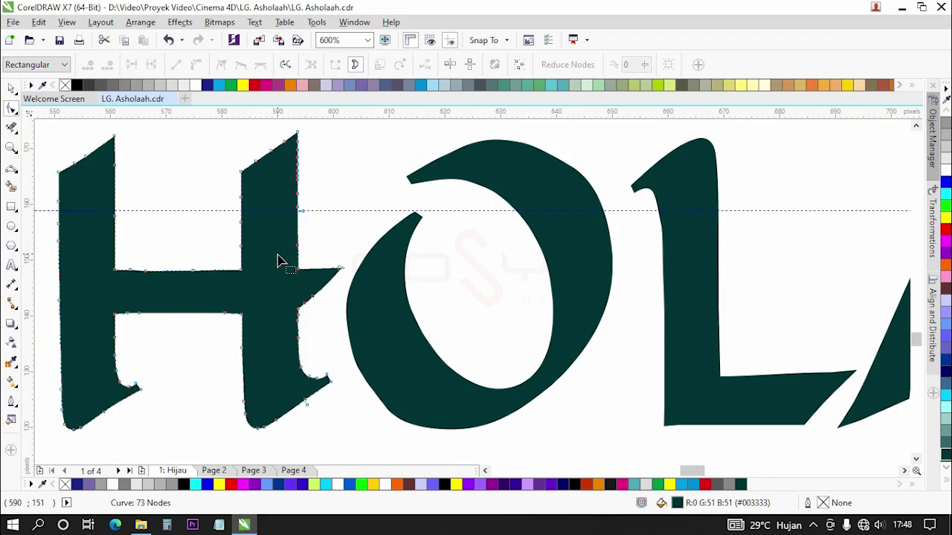
{"action": "left_click_drag", "start_coordinate": [277, 255], "coordinate": [356, 327]}
{"action": "key", "text": "Delete"}
{"action": "scroll", "coordinate": [357, 331], "scroll_direction": "down", "scroll_amount": 1}
{"action": "scroll", "coordinate": [250, 315], "scroll_direction": "down", "scroll_amount": 1}
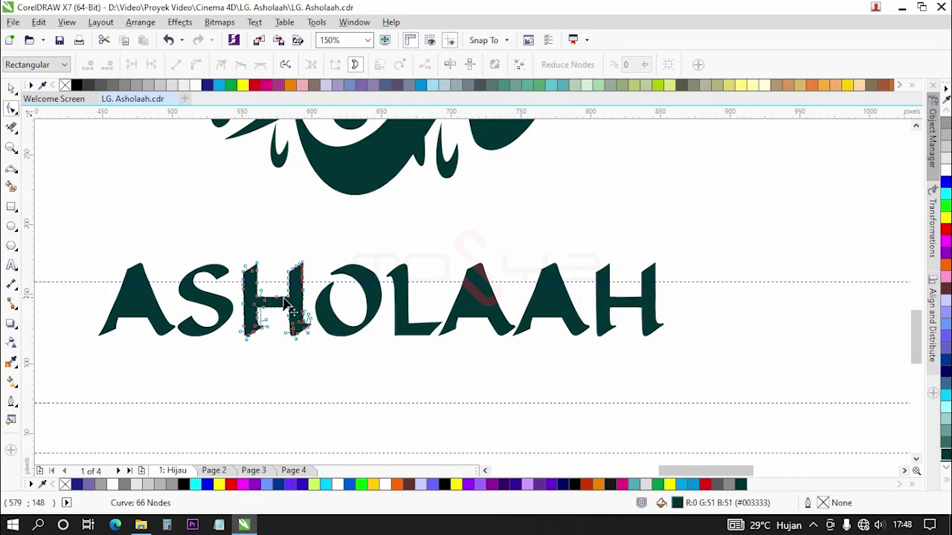
Try to sharpen the right foot of the A after the L by deleting its two upper tip nodes, and undo the deletions.
{"action": "scroll", "coordinate": [446, 333], "scroll_direction": "up", "scroll_amount": 1}
{"action": "left_click", "coordinate": [445, 335]}
{"action": "scroll", "coordinate": [444, 336], "scroll_direction": "up", "scroll_amount": 1}
{"action": "scroll", "coordinate": [443, 348], "scroll_direction": "up", "scroll_amount": 1}
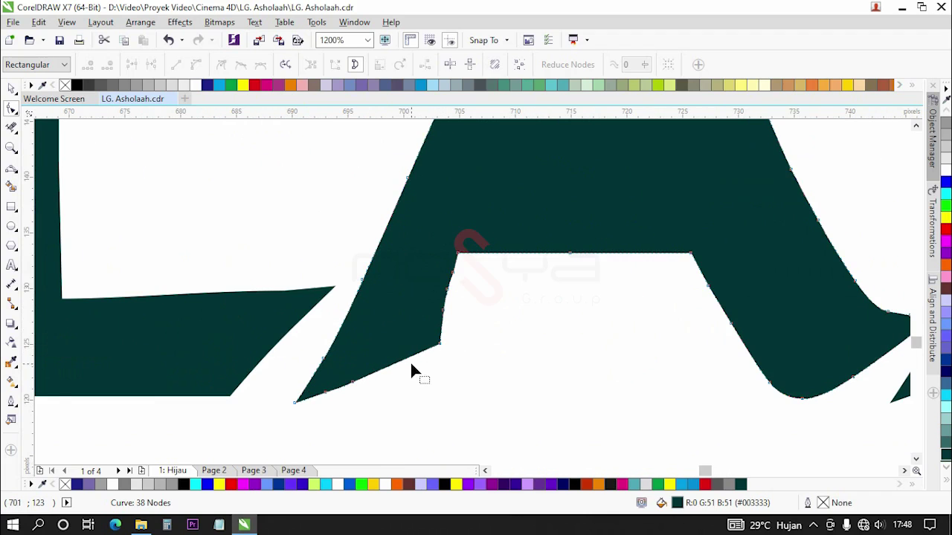
{"action": "scroll", "coordinate": [446, 323], "scroll_direction": "down", "scroll_amount": 1}
{"action": "scroll", "coordinate": [706, 320], "scroll_direction": "up", "scroll_amount": 1}
{"action": "scroll", "coordinate": [706, 320], "scroll_direction": "up", "scroll_amount": 1}
{"action": "scroll", "coordinate": [608, 328], "scroll_direction": "up", "scroll_amount": 1}
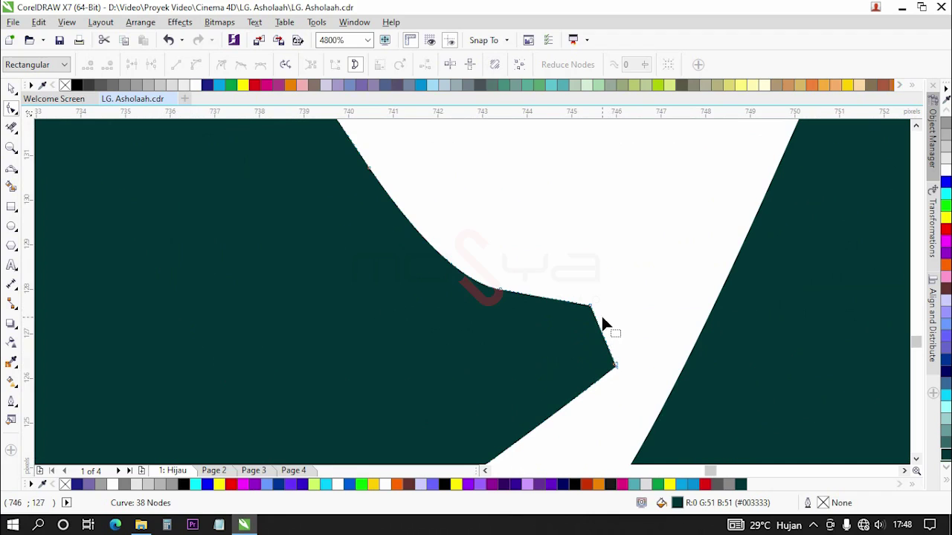
{"action": "left_click", "coordinate": [593, 313]}
{"action": "key", "text": "Delete"}
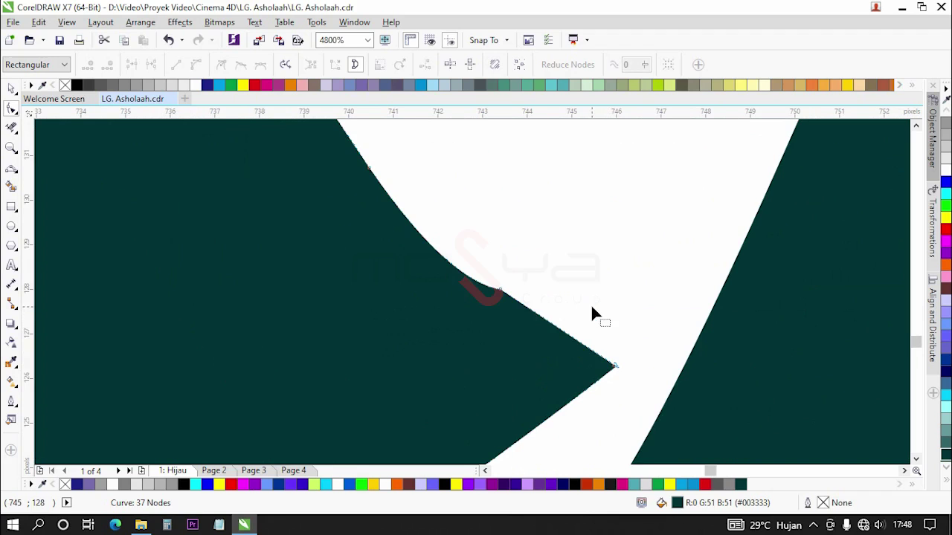
{"action": "left_click", "coordinate": [499, 290]}
{"action": "key", "text": "Delete"}
{"action": "scroll", "coordinate": [661, 286], "scroll_direction": "down", "scroll_amount": 3}
{"action": "key", "text": "ctrl+z"}
{"action": "key", "text": "ctrl+z"}
Sharpen the right foot of the A before the last H by deleting the two upper nodes near its tip.
{"action": "scroll", "coordinate": [806, 275], "scroll_direction": "up", "scroll_amount": 2}
{"action": "scroll", "coordinate": [764, 351], "scroll_direction": "up", "scroll_amount": 1}
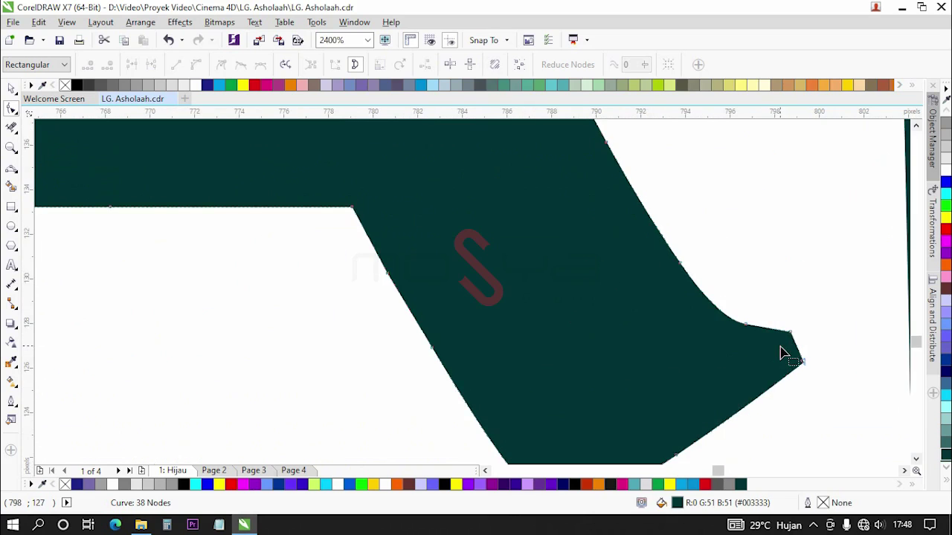
{"action": "scroll", "coordinate": [782, 353], "scroll_direction": "up", "scroll_amount": 1}
{"action": "left_click", "coordinate": [803, 322]}
{"action": "key", "text": "Delete"}
{"action": "left_click", "coordinate": [711, 303]}
{"action": "key", "text": "Delete"}
{"action": "scroll", "coordinate": [773, 308], "scroll_direction": "down", "scroll_amount": 5}
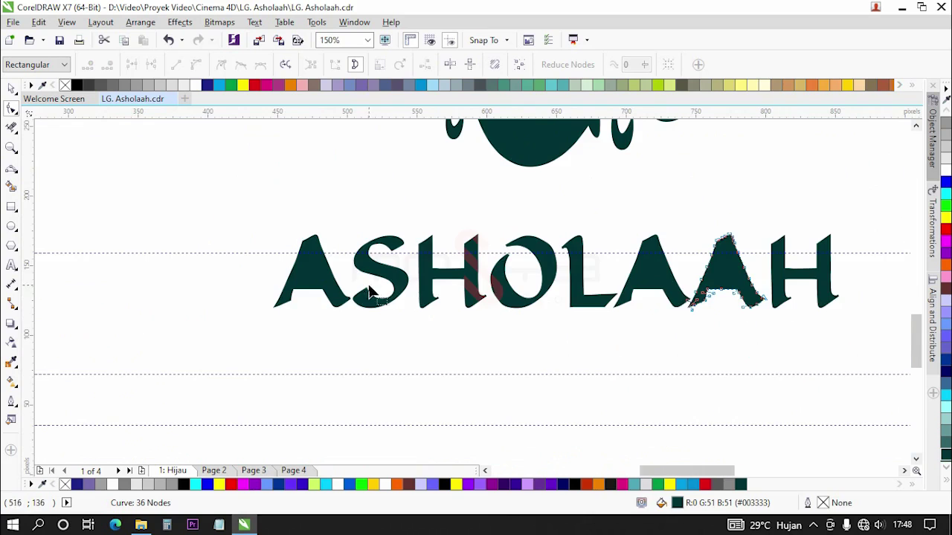
Try deleting the curve node and then the corner node on the first A's right foot, and undo both deletions.
{"action": "scroll", "coordinate": [370, 292], "scroll_direction": "up", "scroll_amount": 2}
{"action": "left_click", "coordinate": [340, 315]}
{"action": "scroll", "coordinate": [374, 312], "scroll_direction": "up", "scroll_amount": 3}
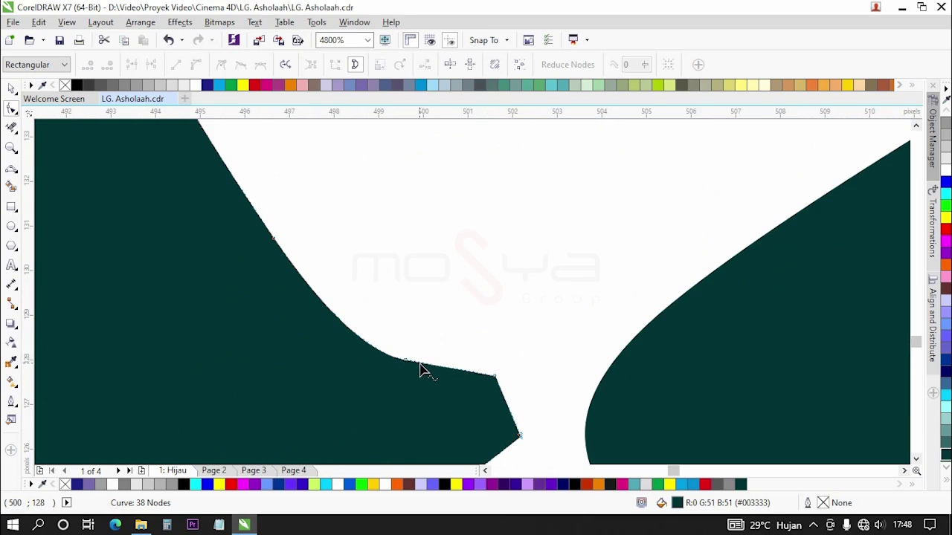
{"action": "left_click", "coordinate": [407, 362]}
{"action": "key", "text": "Delete"}
{"action": "left_click", "coordinate": [493, 377]}
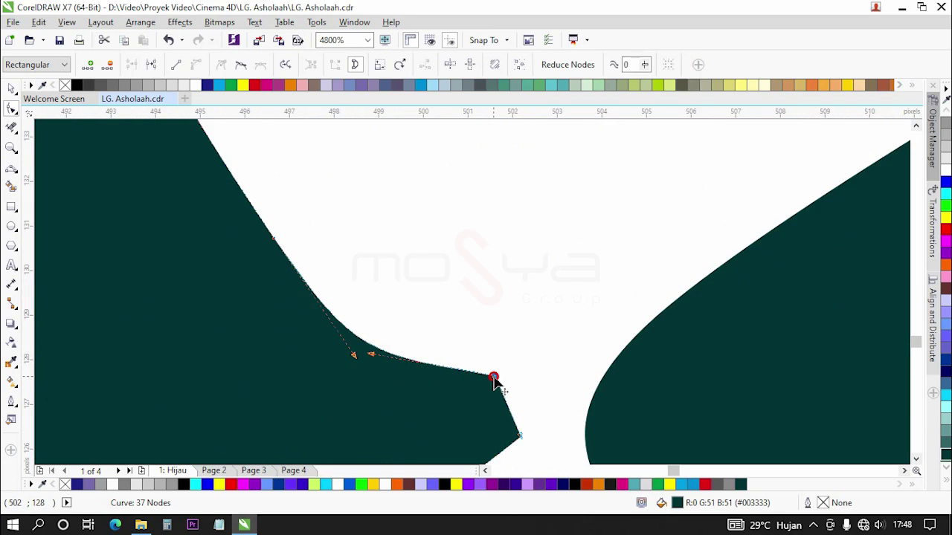
{"action": "key", "text": "Delete"}
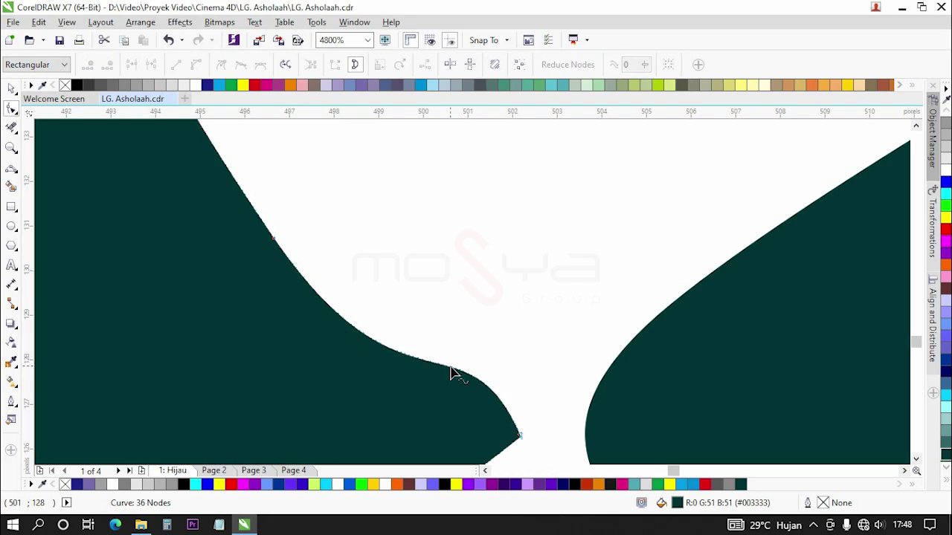
{"action": "left_click", "coordinate": [170, 40]}
{"action": "left_click", "coordinate": [169, 40]}
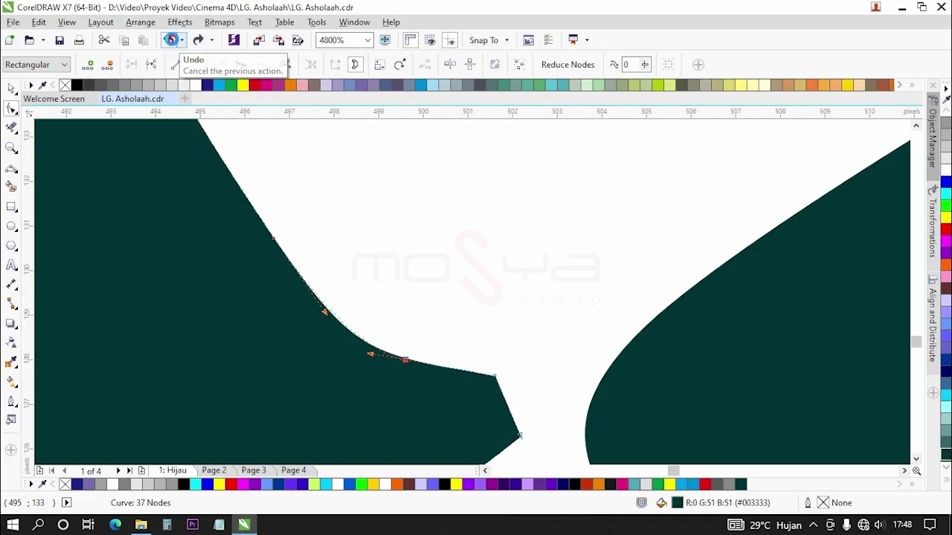
Taper the first A's right foot to a point by deleting the corner node first and the adjacent curve node second.
{"action": "double_click", "coordinate": [495, 377]}
{"action": "double_click", "coordinate": [408, 364]}
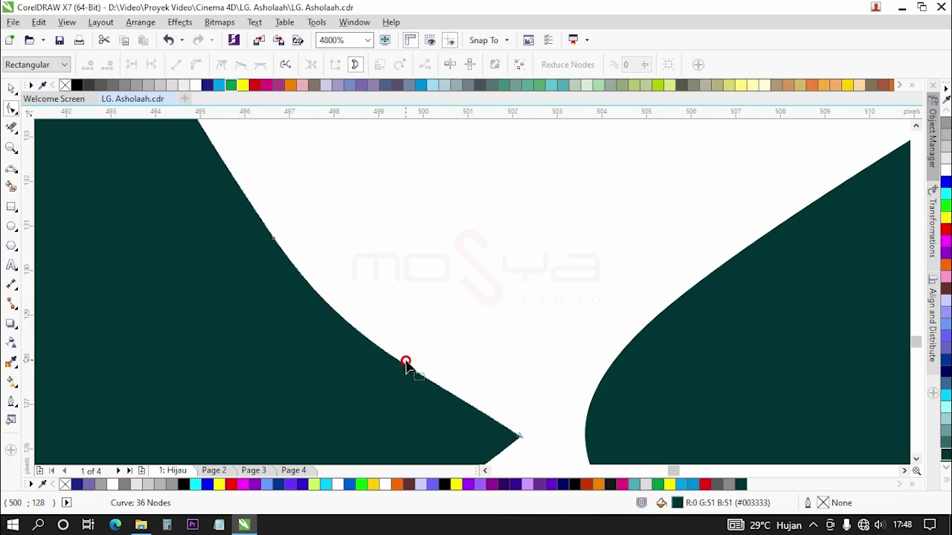
{"action": "scroll", "coordinate": [433, 357], "scroll_direction": "down", "scroll_amount": 3}
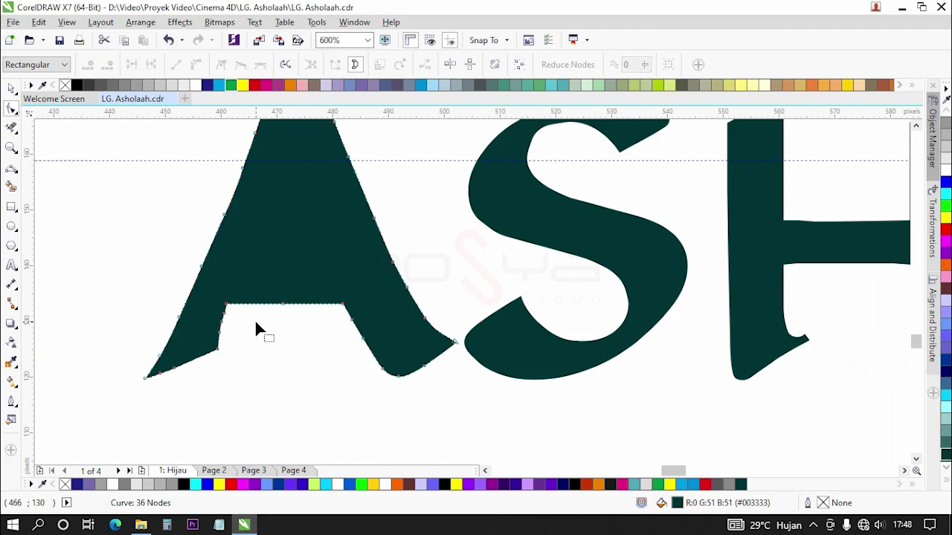
{"action": "scroll", "coordinate": [231, 325], "scroll_direction": "down", "scroll_amount": 3}
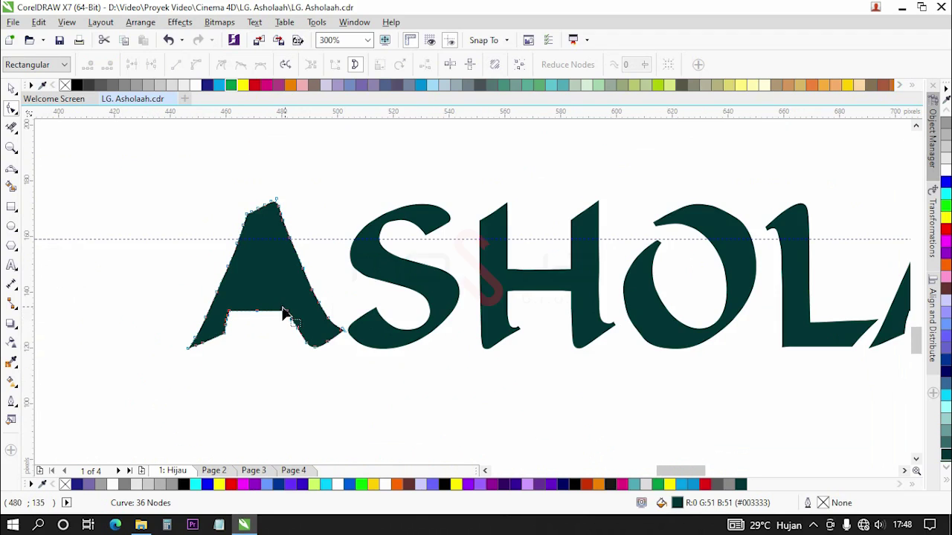
Smooth the right stem's foot on the first H by deleting the upper corner node and two neighbouring curve nodes.
{"action": "scroll", "coordinate": [569, 340], "scroll_direction": "up", "scroll_amount": 4}
{"action": "scroll", "coordinate": [733, 336], "scroll_direction": "up", "scroll_amount": 2}
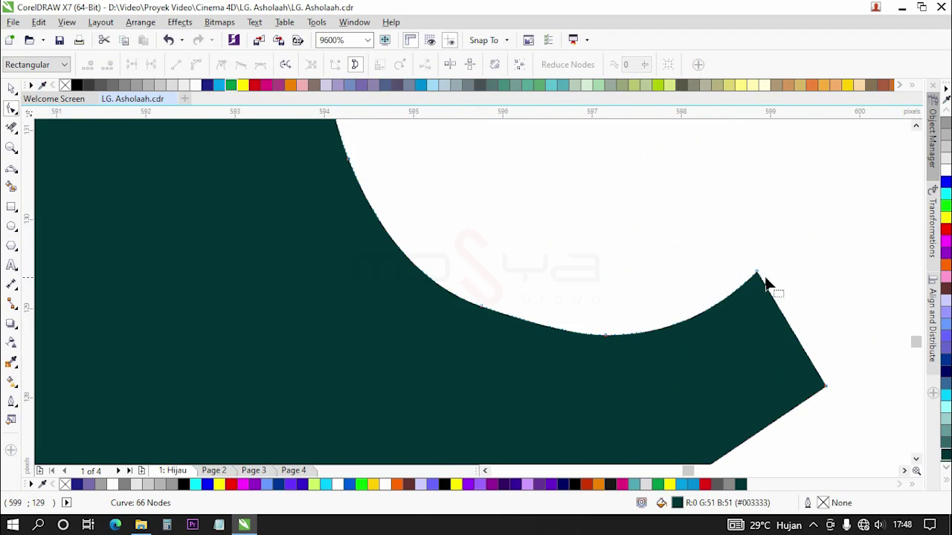
{"action": "double_click", "coordinate": [756, 273]}
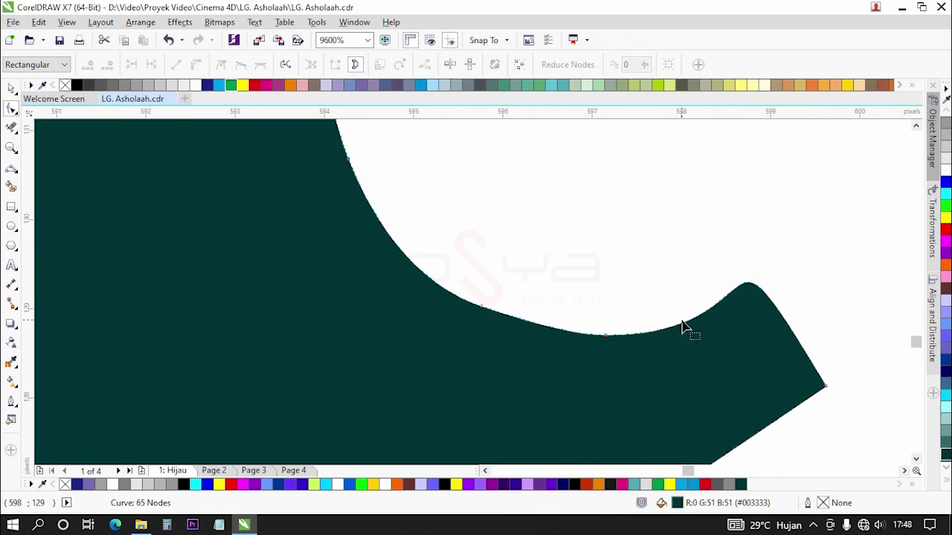
{"action": "double_click", "coordinate": [606, 337]}
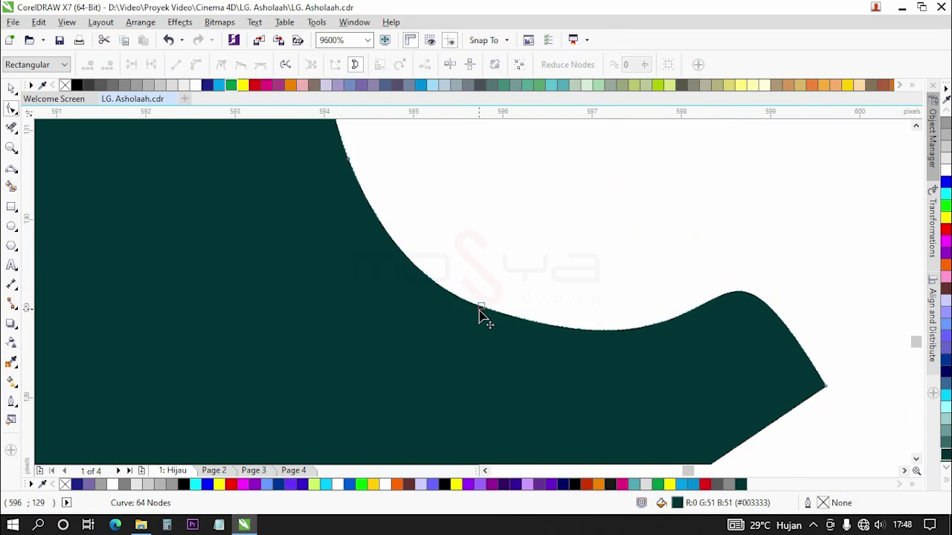
{"action": "left_click", "coordinate": [481, 307]}
{"action": "double_click", "coordinate": [481, 309]}
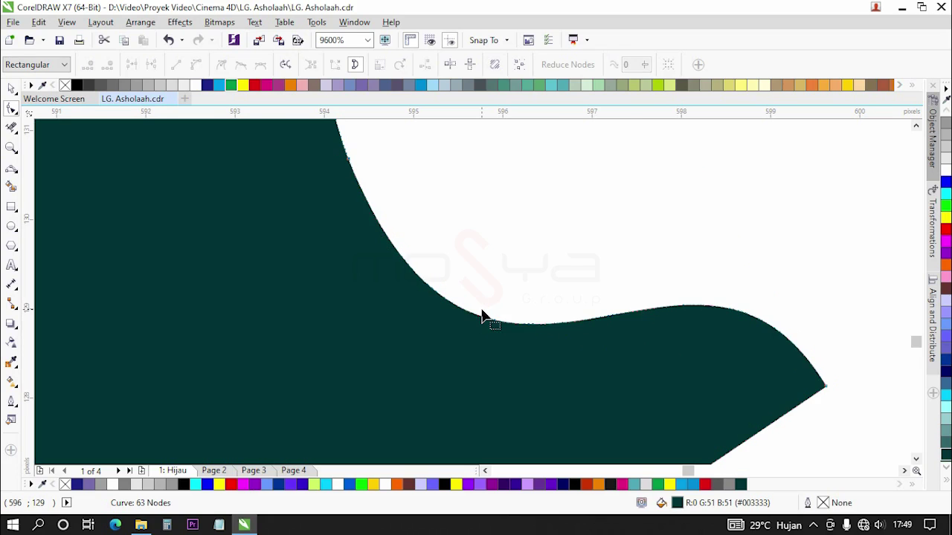
Undo the last two node deletions on the right stem's foot of the first H.
{"action": "scroll", "coordinate": [520, 316], "scroll_direction": "down", "scroll_amount": 3}
{"action": "scroll", "coordinate": [565, 331], "scroll_direction": "up", "scroll_amount": 1}
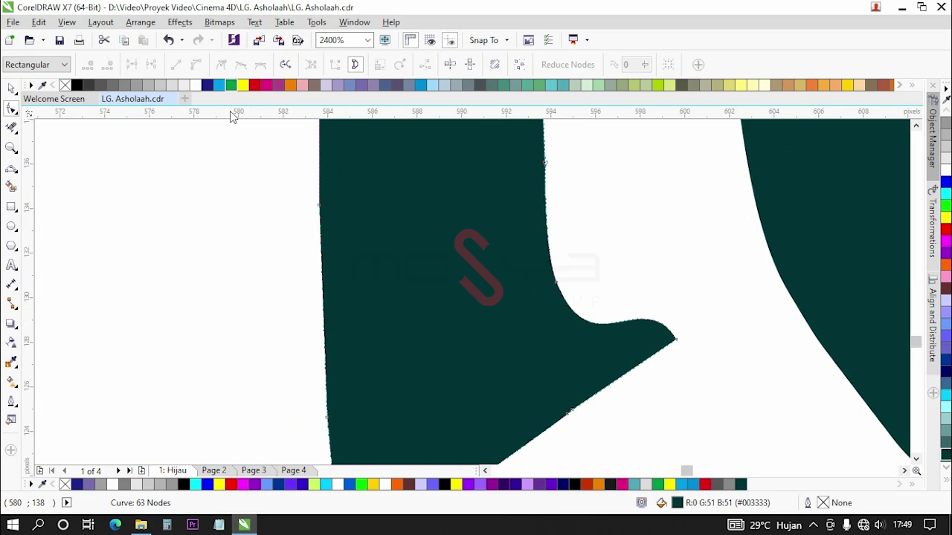
{"action": "left_click", "coordinate": [169, 40]}
{"action": "left_click", "coordinate": [169, 40]}
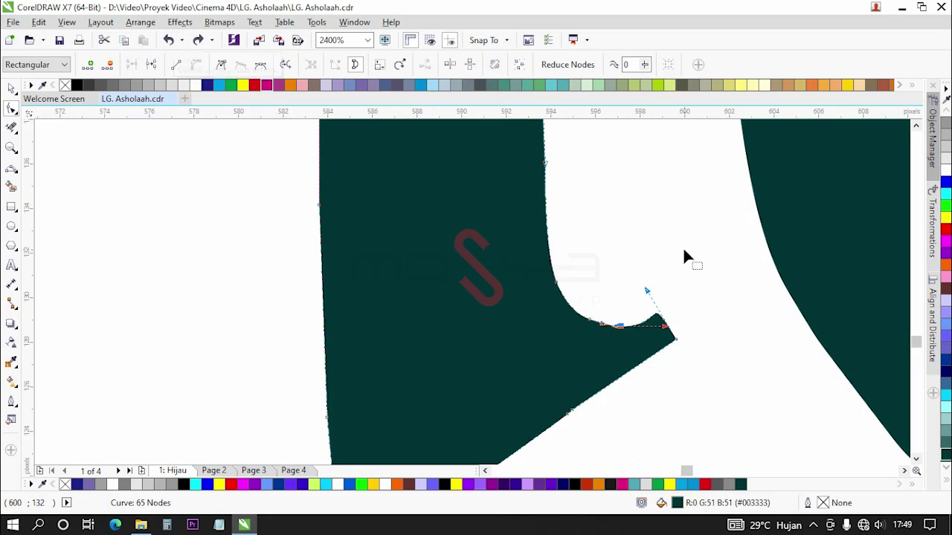
Taper the first H's right foot by converting the rounded segment at its tip to a straight line and deleting the adjacent curve node.
{"action": "scroll", "coordinate": [644, 368], "scroll_direction": "up", "scroll_amount": 3}
{"action": "scroll", "coordinate": [629, 410], "scroll_direction": "down", "scroll_amount": 2}
{"action": "scroll", "coordinate": [608, 404], "scroll_direction": "up", "scroll_amount": 1}
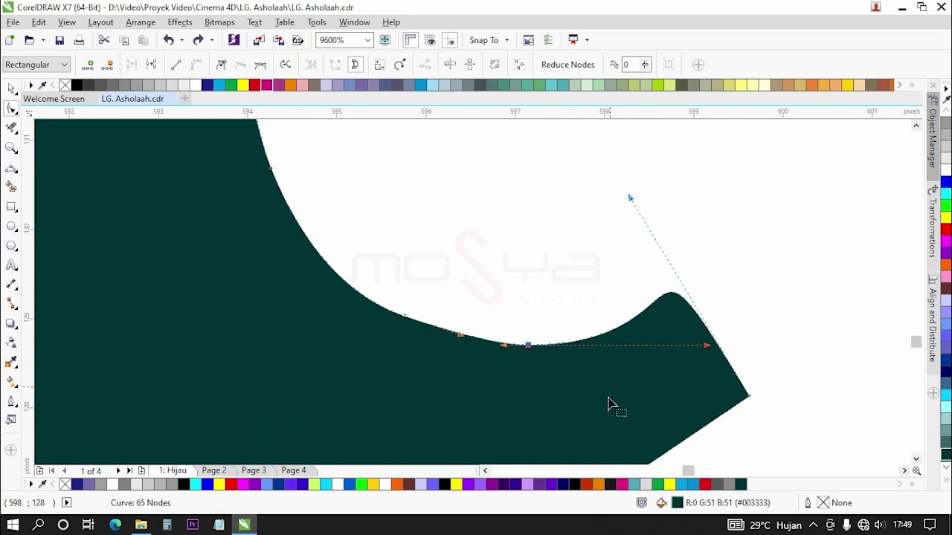
{"action": "left_click", "coordinate": [669, 298]}
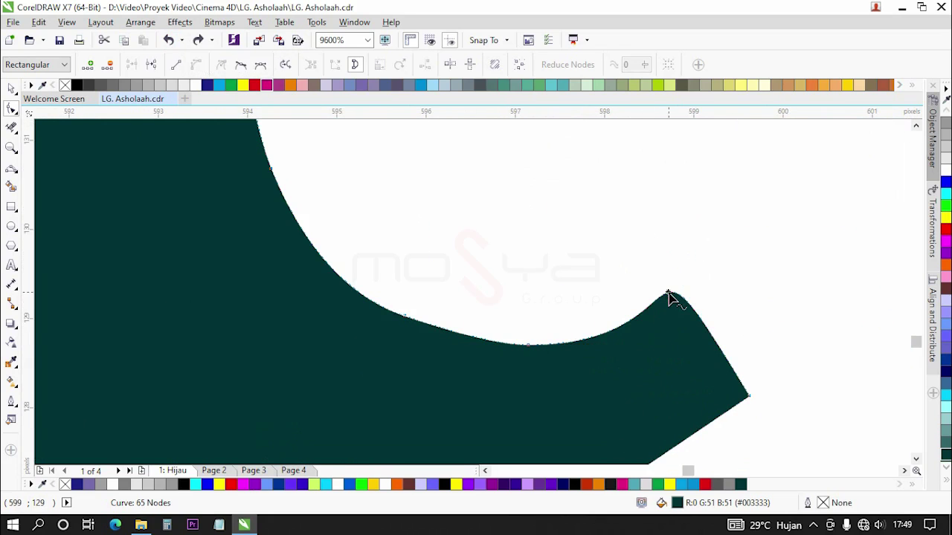
{"action": "key", "text": "Home"}
{"action": "left_click", "coordinate": [178, 66]}
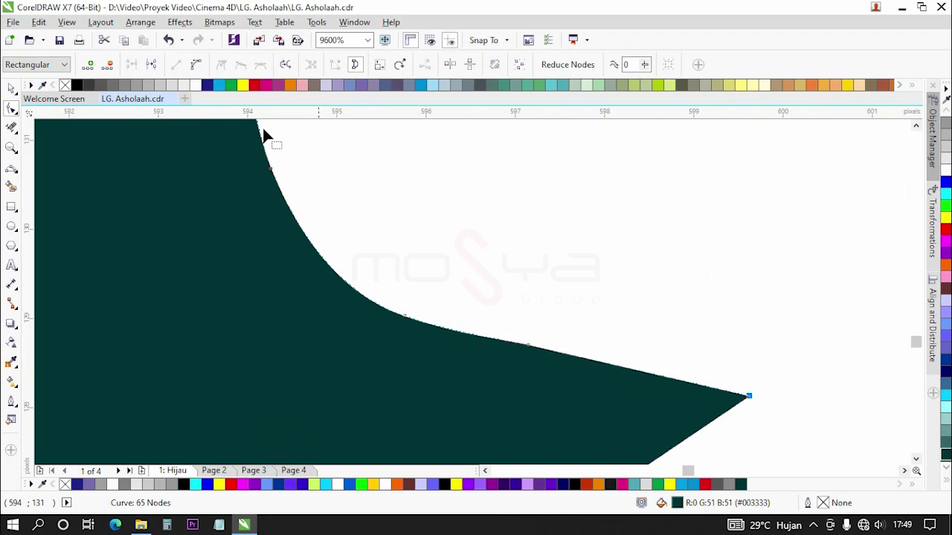
{"action": "left_click", "coordinate": [528, 352]}
{"action": "scroll", "coordinate": [837, 272], "scroll_direction": "down", "scroll_amount": 5}
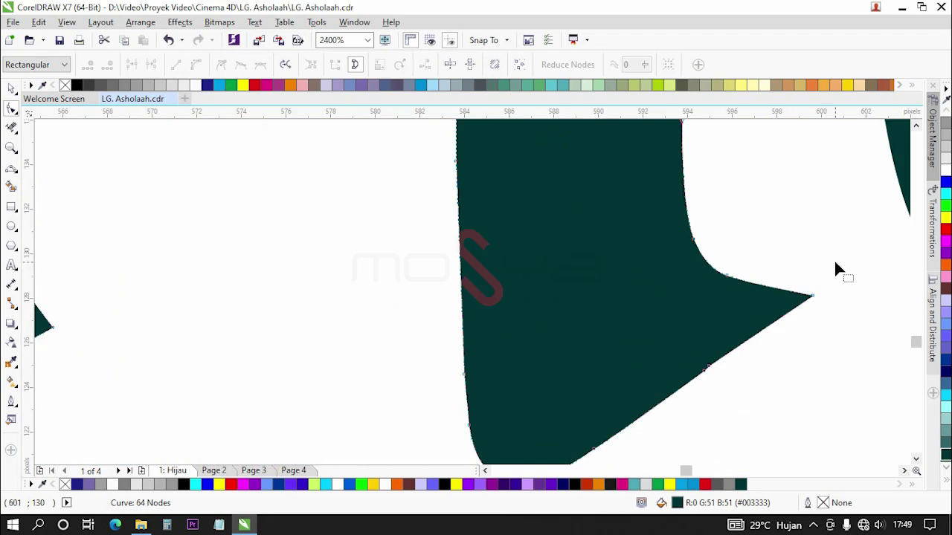
Taper the first H's left foot by deleting its upper corner node, straightening the tip segment and deleting the adjacent curve node.
{"action": "scroll", "coordinate": [512, 304], "scroll_direction": "up", "scroll_amount": 3}
{"action": "scroll", "coordinate": [566, 308], "scroll_direction": "up", "scroll_amount": 2}
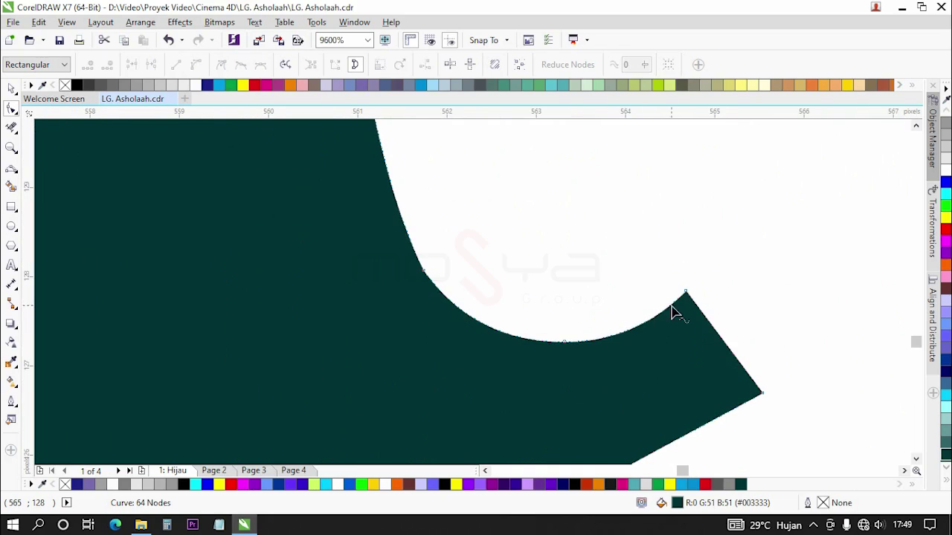
{"action": "double_click", "coordinate": [686, 296]}
{"action": "left_click", "coordinate": [667, 304]}
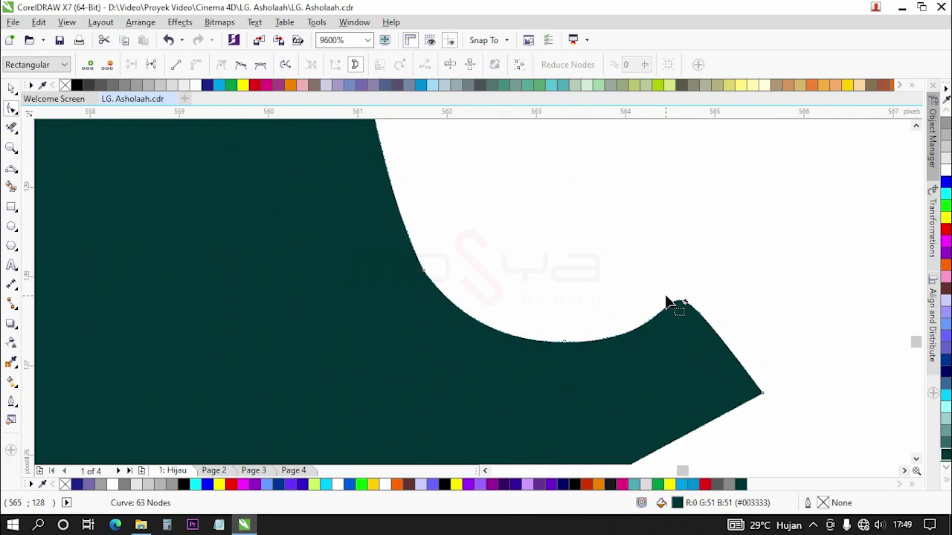
{"action": "left_click", "coordinate": [177, 65]}
{"action": "double_click", "coordinate": [566, 343]}
Taper the last H's right foot to a point by straightening its upper tip segment and deleting the adjacent curve node.
{"action": "scroll", "coordinate": [372, 312], "scroll_direction": "down", "scroll_amount": 8}
{"action": "scroll", "coordinate": [405, 312], "scroll_direction": "down", "scroll_amount": 6}
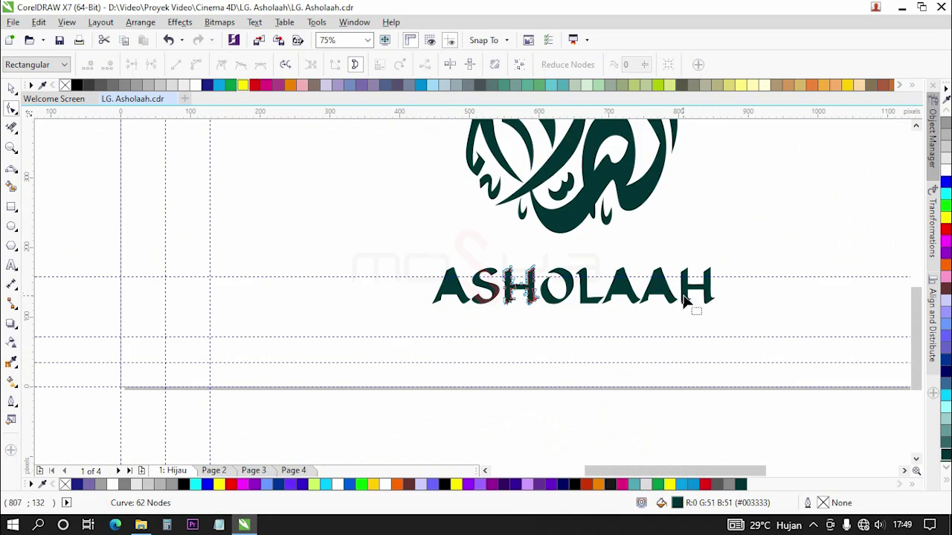
{"action": "scroll", "coordinate": [712, 308], "scroll_direction": "up", "scroll_amount": 3}
{"action": "scroll", "coordinate": [617, 325], "scroll_direction": "up", "scroll_amount": 1}
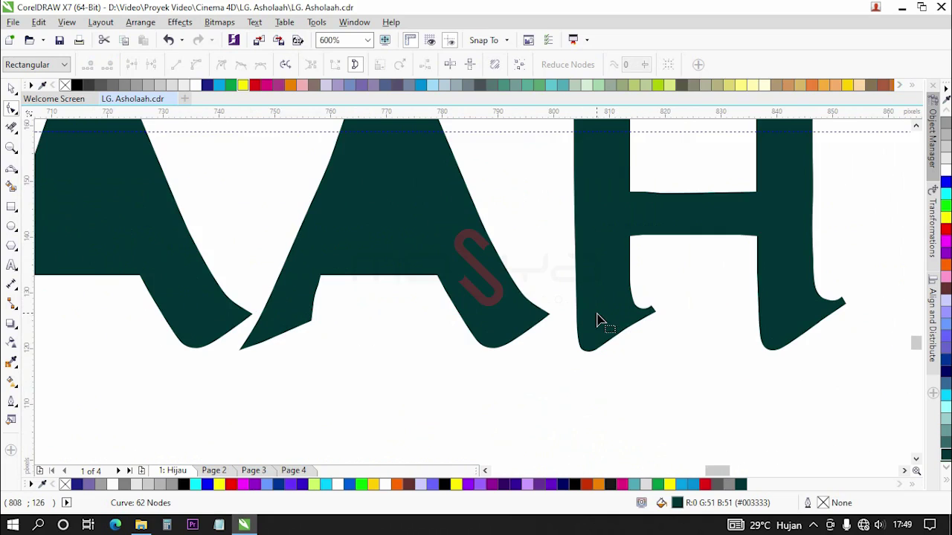
{"action": "scroll", "coordinate": [614, 314], "scroll_direction": "down", "scroll_amount": 1}
{"action": "scroll", "coordinate": [753, 311], "scroll_direction": "up", "scroll_amount": 2}
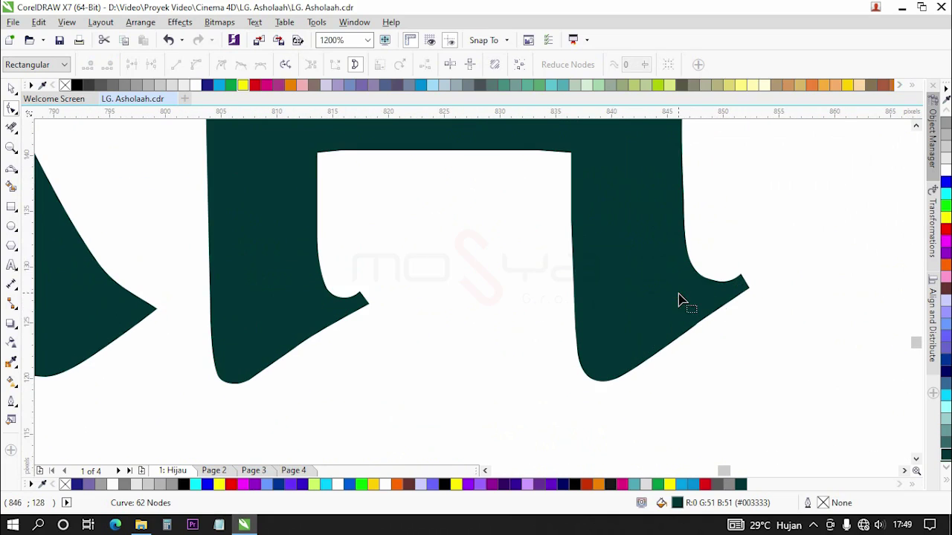
{"action": "scroll", "coordinate": [739, 289], "scroll_direction": "up", "scroll_amount": 1}
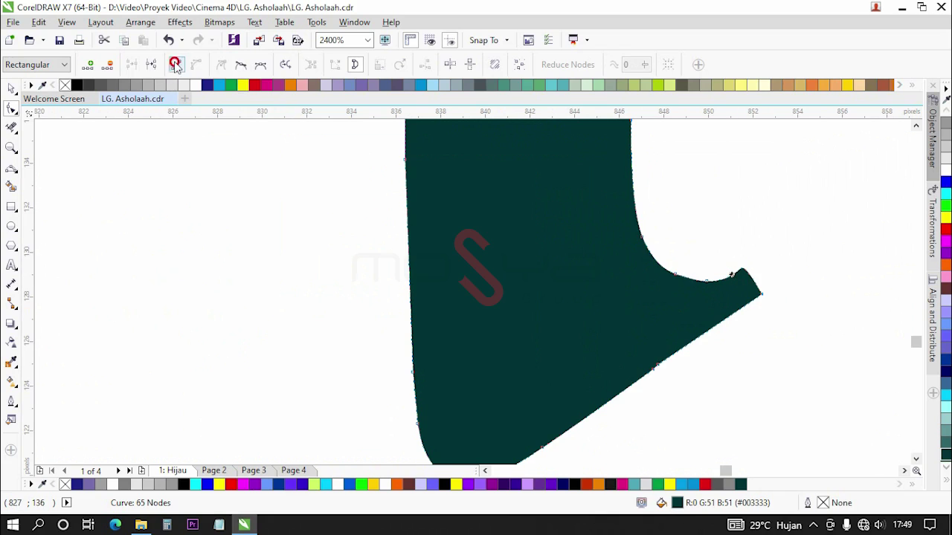
{"action": "key", "text": "ctrl+z"}
{"action": "scroll", "coordinate": [715, 275], "scroll_direction": "up", "scroll_amount": 1}
{"action": "double_click", "coordinate": [699, 284]}
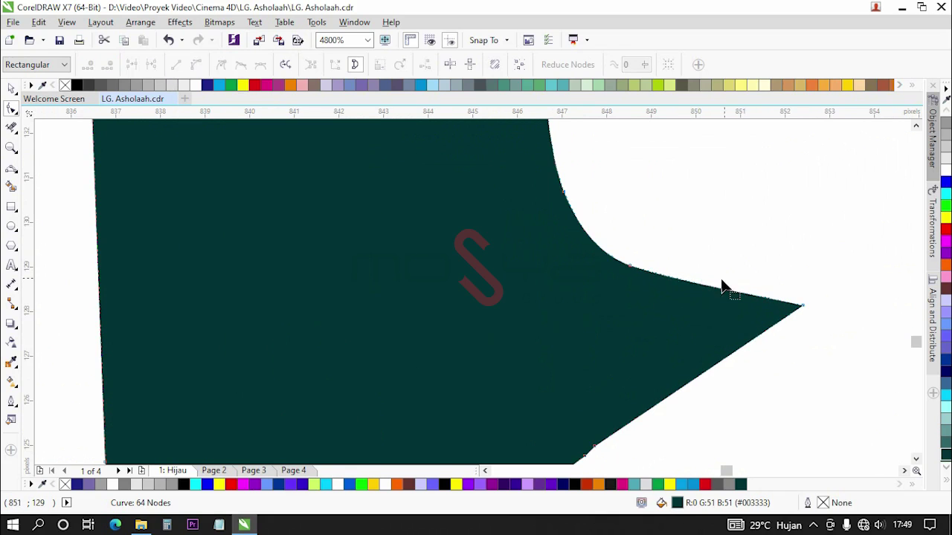
Taper the last H's left foot by deleting its upper corner node, straightening the tip segment and deleting the adjacent curve node.
{"action": "scroll", "coordinate": [777, 269], "scroll_direction": "down", "scroll_amount": 2}
{"action": "scroll", "coordinate": [394, 290], "scroll_direction": "up", "scroll_amount": 1}
{"action": "scroll", "coordinate": [394, 290], "scroll_direction": "up", "scroll_amount": 1}
{"action": "double_click", "coordinate": [400, 251]}
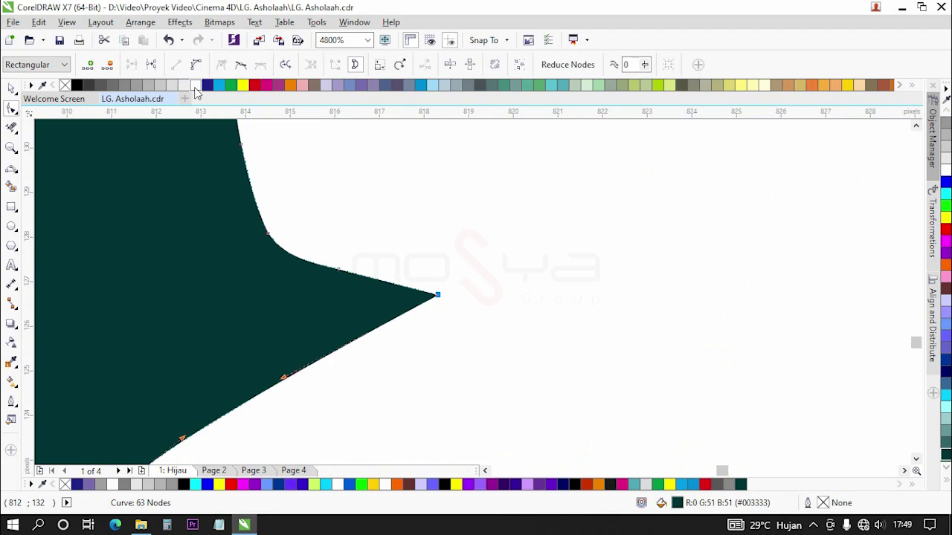
{"action": "double_click", "coordinate": [340, 270]}
Select all letters of the ASHOLAAH wordmark and combine them into one curve object.
{"action": "scroll", "coordinate": [353, 276], "scroll_direction": "down", "scroll_amount": 2}
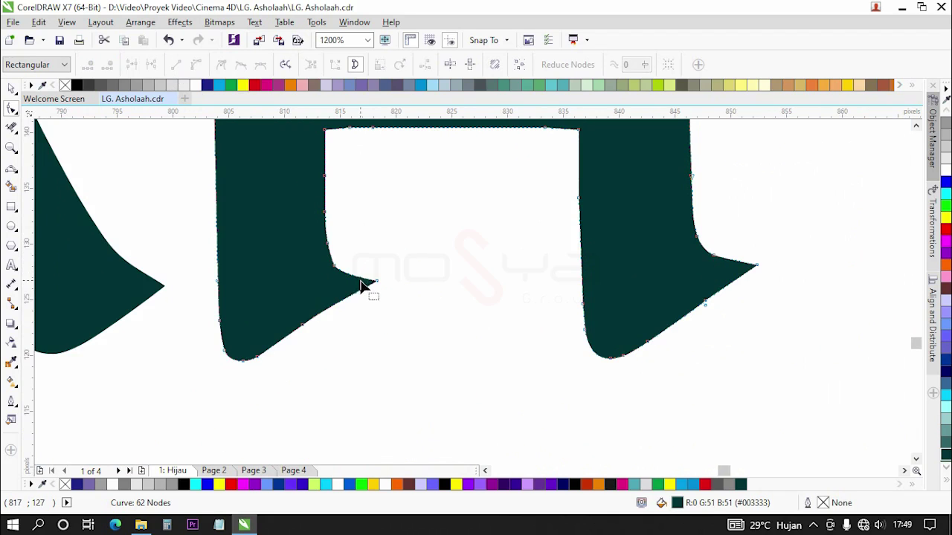
{"action": "scroll", "coordinate": [690, 276], "scroll_direction": "down", "scroll_amount": 2}
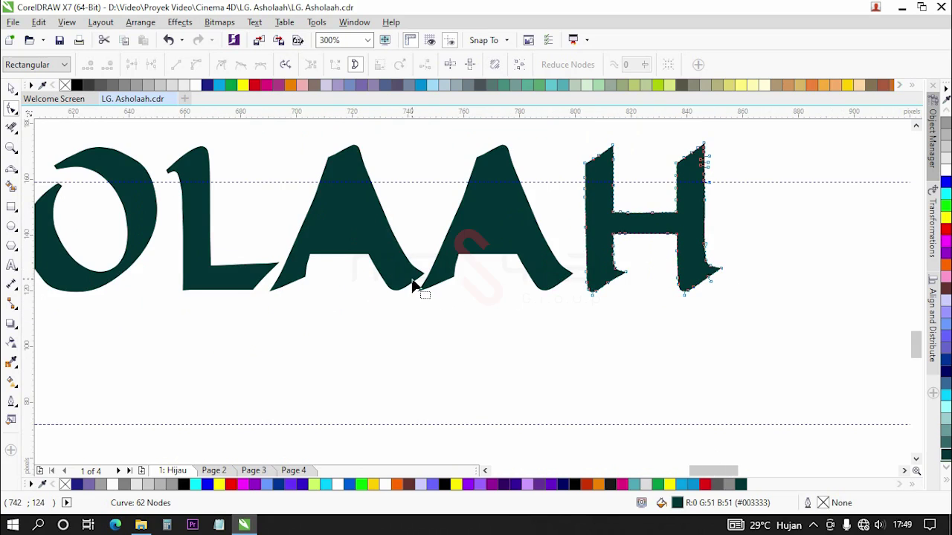
{"action": "scroll", "coordinate": [375, 279], "scroll_direction": "down", "scroll_amount": 1}
{"action": "scroll", "coordinate": [249, 270], "scroll_direction": "up", "scroll_amount": 1}
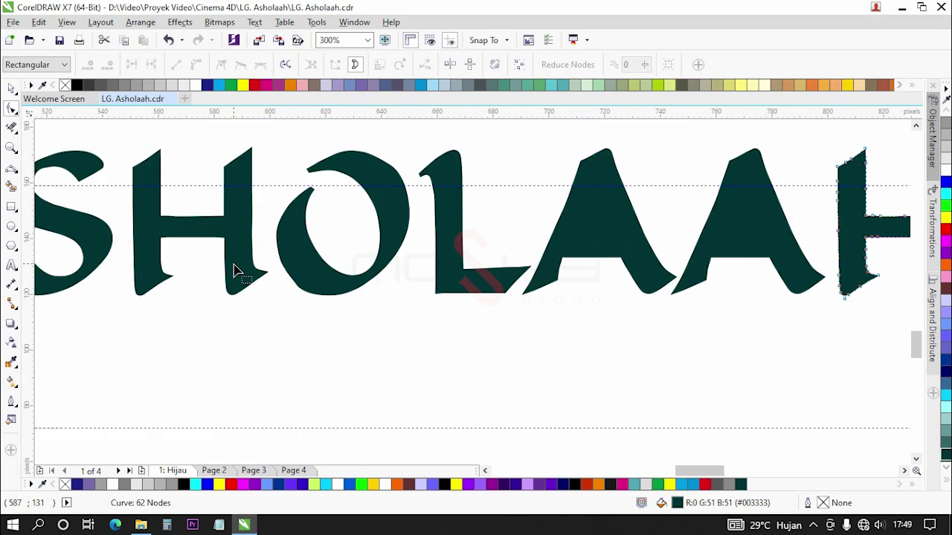
{"action": "scroll", "coordinate": [220, 253], "scroll_direction": "down", "scroll_amount": 1}
{"action": "left_click", "coordinate": [11, 88]}
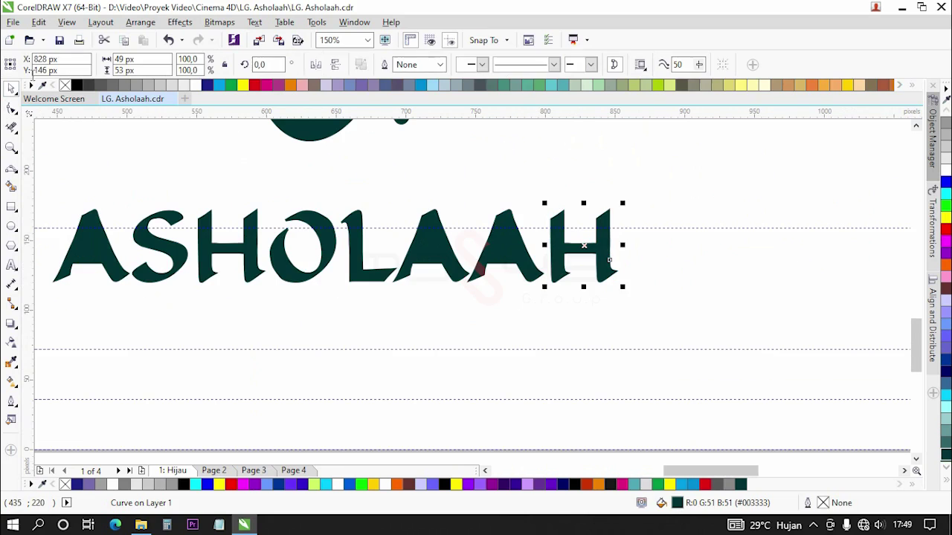
{"action": "left_click", "coordinate": [718, 324]}
{"action": "left_click_drag", "start_coordinate": [717, 325], "coordinate": [45, 156]}
{"action": "left_click", "coordinate": [364, 66]}
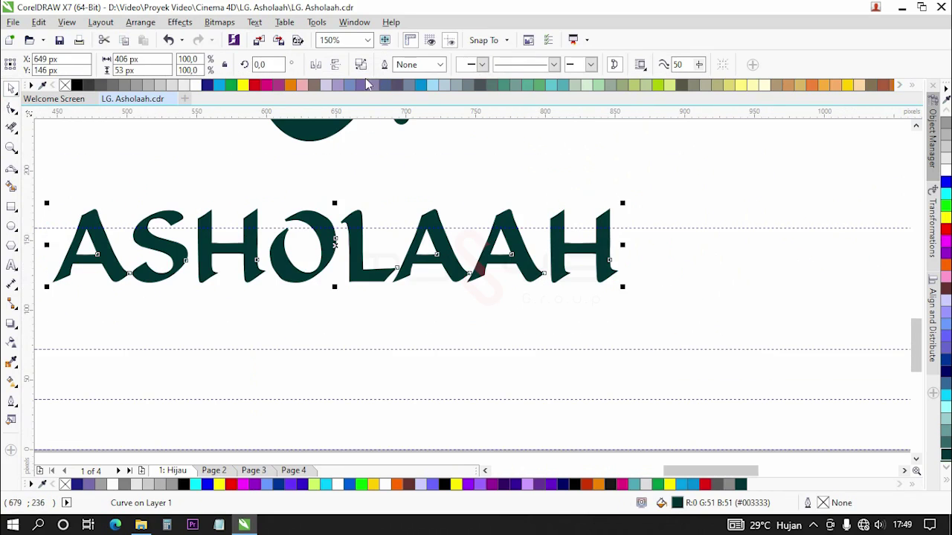
Sharpen the upper arm of the O in the combined wordmark by deleting two outer nodes near its tip.
{"action": "key", "text": "Escape"}
{"action": "scroll", "coordinate": [275, 235], "scroll_direction": "up", "scroll_amount": 5}
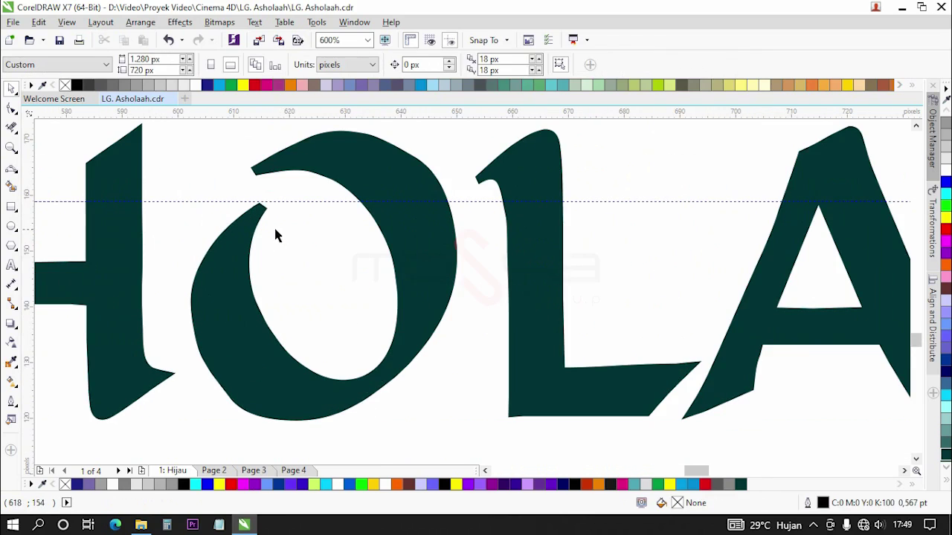
{"action": "left_click", "coordinate": [246, 213]}
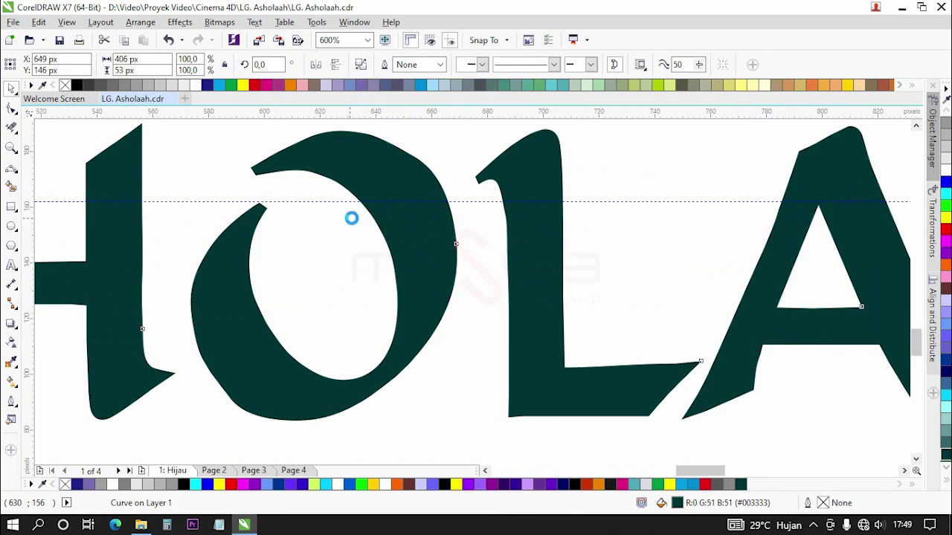
{"action": "scroll", "coordinate": [350, 215], "scroll_direction": "down", "scroll_amount": 5}
{"action": "left_click", "coordinate": [11, 108]}
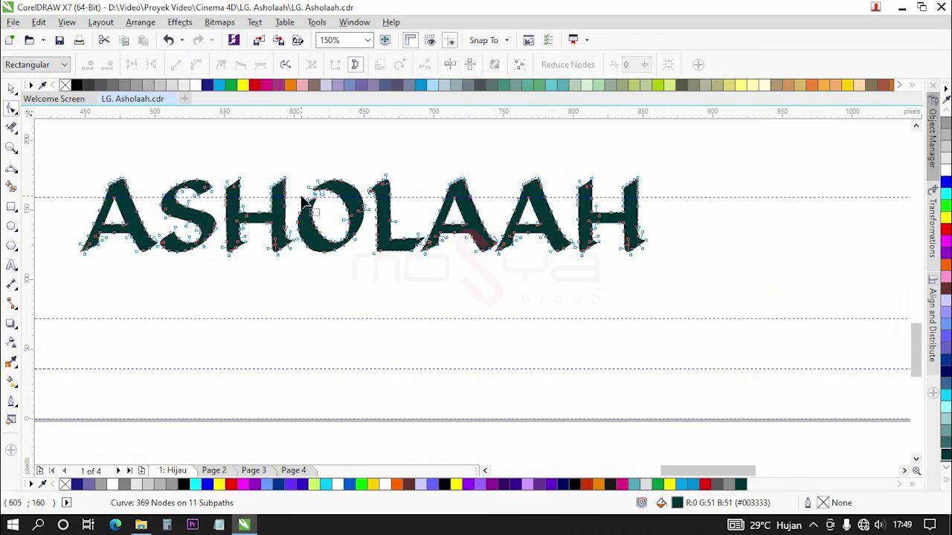
{"action": "scroll", "coordinate": [350, 186], "scroll_direction": "up", "scroll_amount": 10}
{"action": "left_click", "coordinate": [295, 196]}
{"action": "key", "text": "Delete"}
{"action": "left_click", "coordinate": [357, 158]}
{"action": "key", "text": "Delete"}
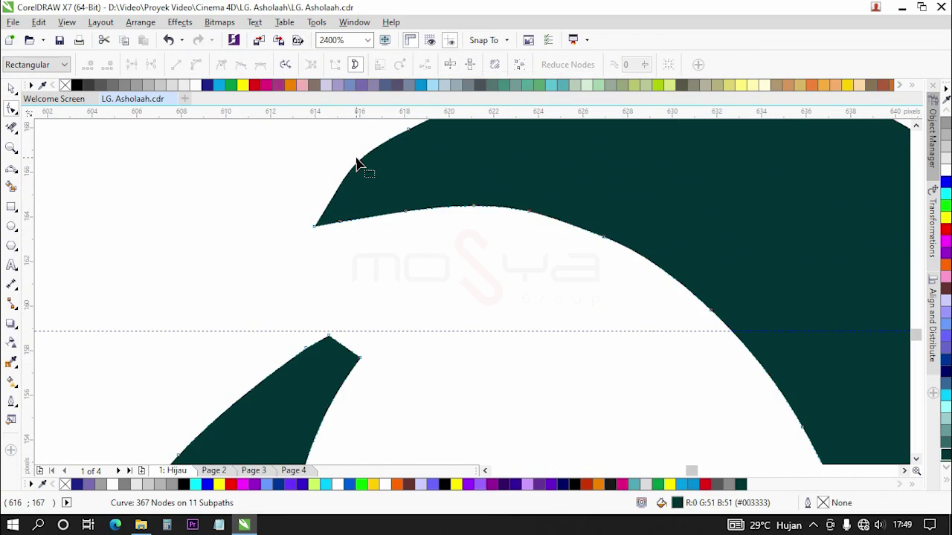
Smooth the O's upper arm by converting the segment at its tip to a line and deleting the outer node where it ends.
{"action": "scroll", "coordinate": [407, 225], "scroll_direction": "down", "scroll_amount": 2}
{"action": "scroll", "coordinate": [405, 223], "scroll_direction": "down", "scroll_amount": 3}
{"action": "scroll", "coordinate": [397, 208], "scroll_direction": "up", "scroll_amount": 4}
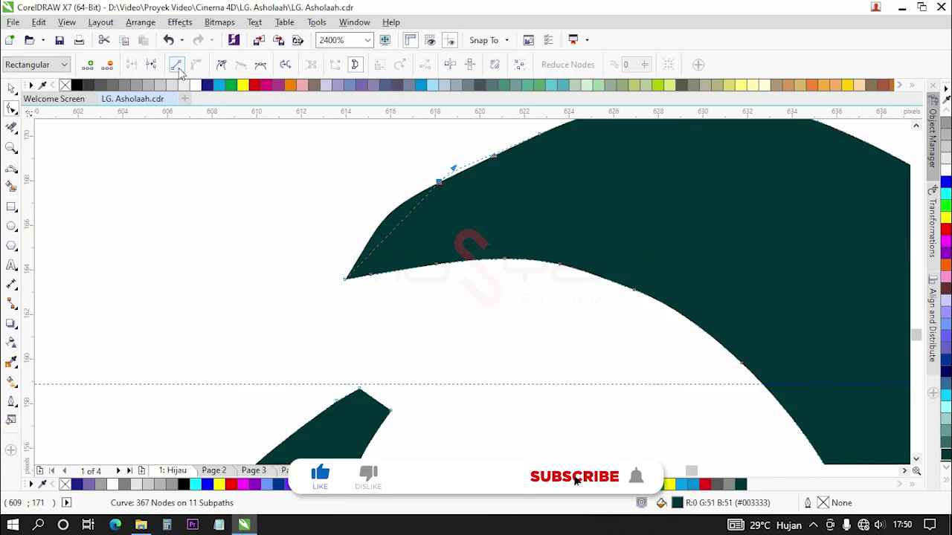
{"action": "left_click", "coordinate": [439, 181]}
{"action": "scroll", "coordinate": [348, 197], "scroll_direction": "down", "scroll_amount": 2}
{"action": "scroll", "coordinate": [394, 187], "scroll_direction": "up", "scroll_amount": 2}
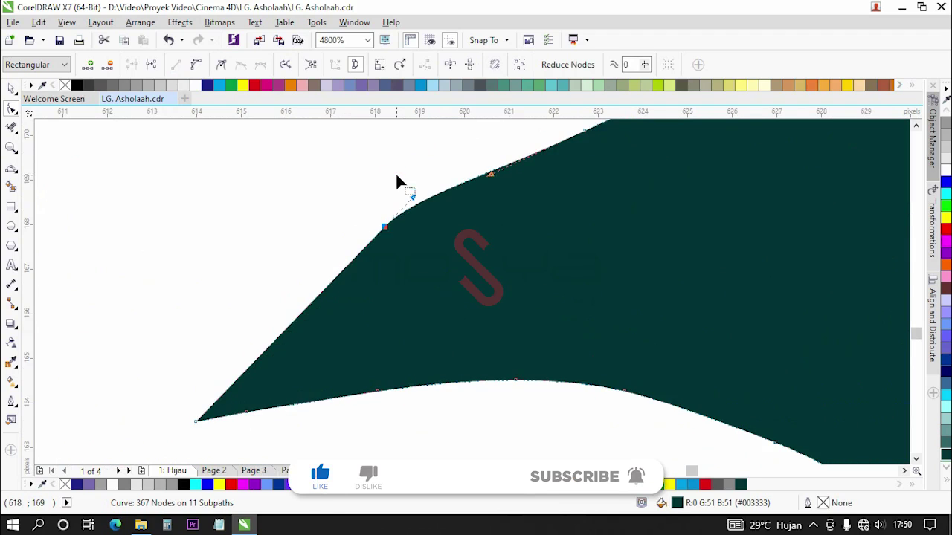
{"action": "key", "text": "Delete"}
{"action": "scroll", "coordinate": [397, 249], "scroll_direction": "down", "scroll_amount": 2}
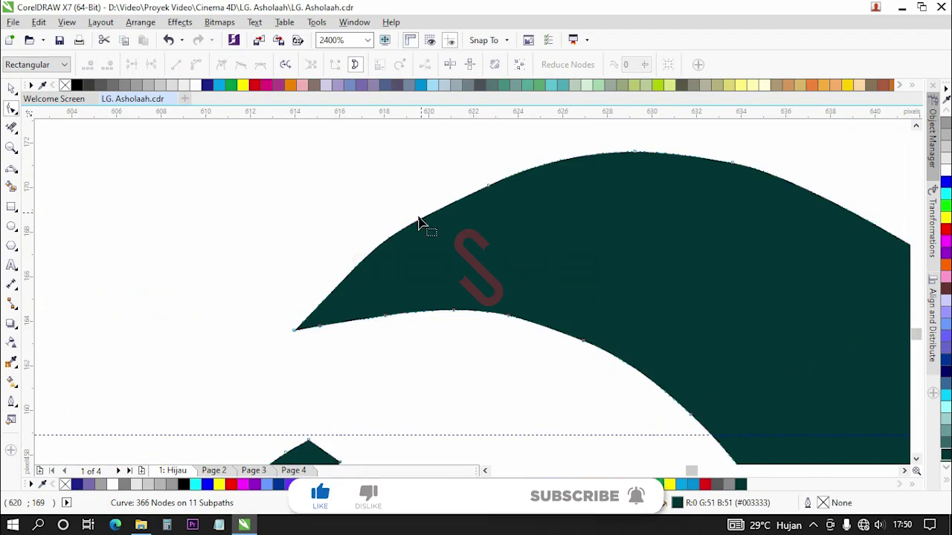
Sharpen the upper end of the O's left stroke by deleting the two outer nodes near its tip.
{"action": "scroll", "coordinate": [431, 203], "scroll_direction": "down", "scroll_amount": 2}
{"action": "scroll", "coordinate": [360, 357], "scroll_direction": "up", "scroll_amount": 2}
{"action": "left_click", "coordinate": [356, 306]}
{"action": "key", "text": "Delete"}
{"action": "left_click", "coordinate": [376, 295]}
{"action": "key", "text": "Delete"}
{"action": "scroll", "coordinate": [433, 269], "scroll_direction": "down", "scroll_amount": 4}
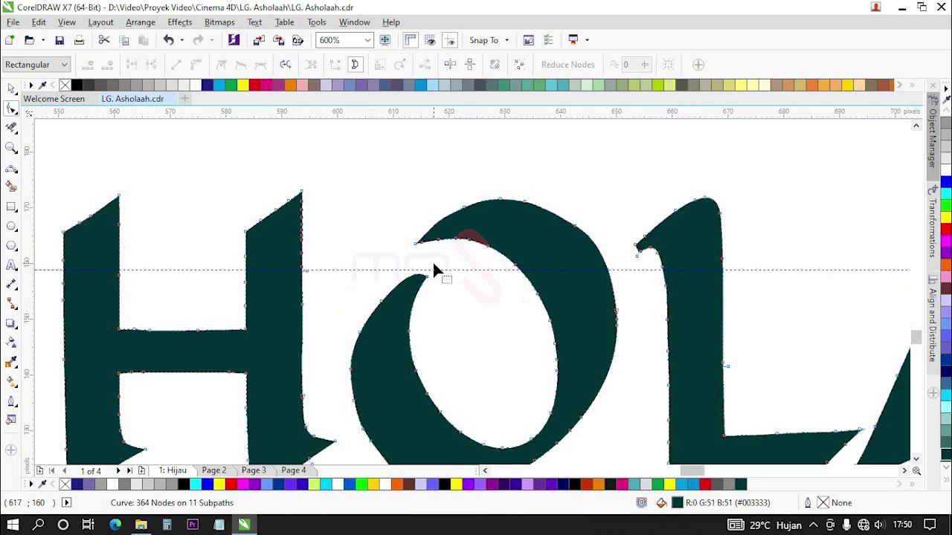
Taper the L's upper-left serif to a point by deleting its outer corner node and the neighbouring upper node.
{"action": "scroll", "coordinate": [455, 255], "scroll_direction": "down", "scroll_amount": 2}
{"action": "scroll", "coordinate": [535, 251], "scroll_direction": "up", "scroll_amount": 4}
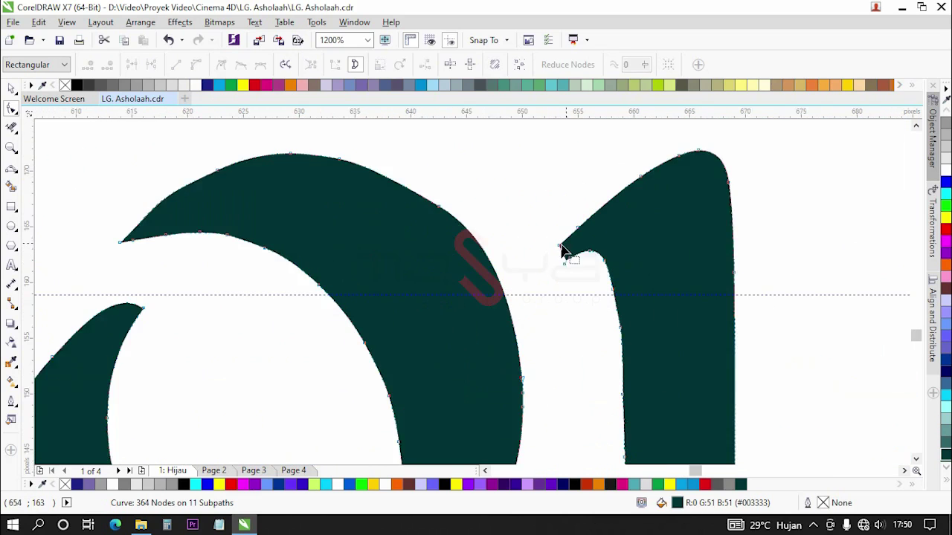
{"action": "scroll", "coordinate": [576, 260], "scroll_direction": "up", "scroll_amount": 2}
{"action": "scroll", "coordinate": [578, 264], "scroll_direction": "up", "scroll_amount": 2}
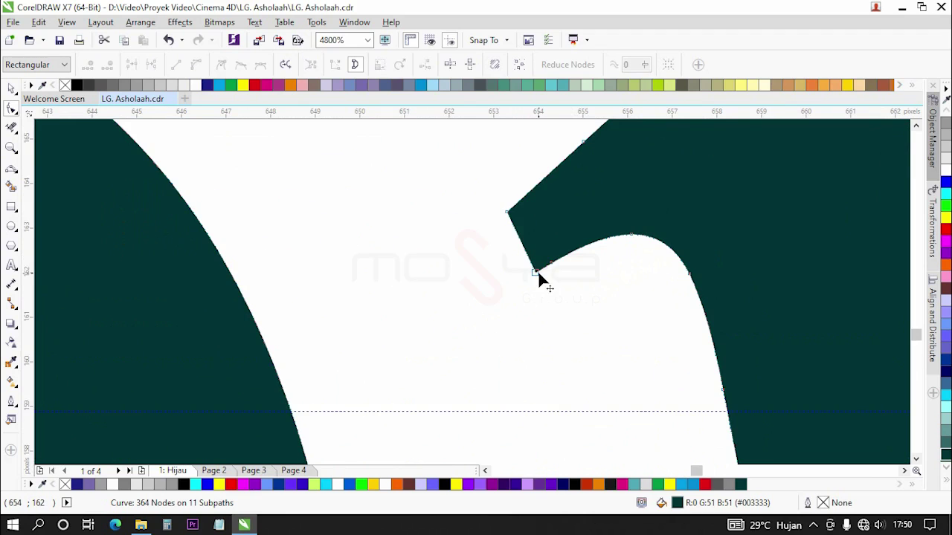
{"action": "scroll", "coordinate": [525, 263], "scroll_direction": "down", "scroll_amount": 1}
{"action": "left_click", "coordinate": [518, 243]}
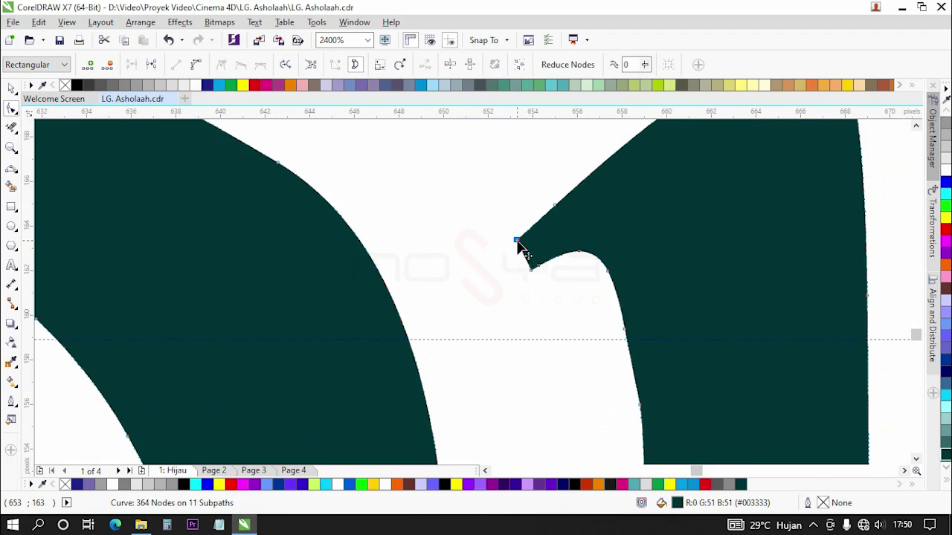
{"action": "key", "text": "Delete"}
{"action": "left_click", "coordinate": [554, 205]}
{"action": "key", "text": "Delete"}
{"action": "scroll", "coordinate": [572, 223], "scroll_direction": "down", "scroll_amount": 2}
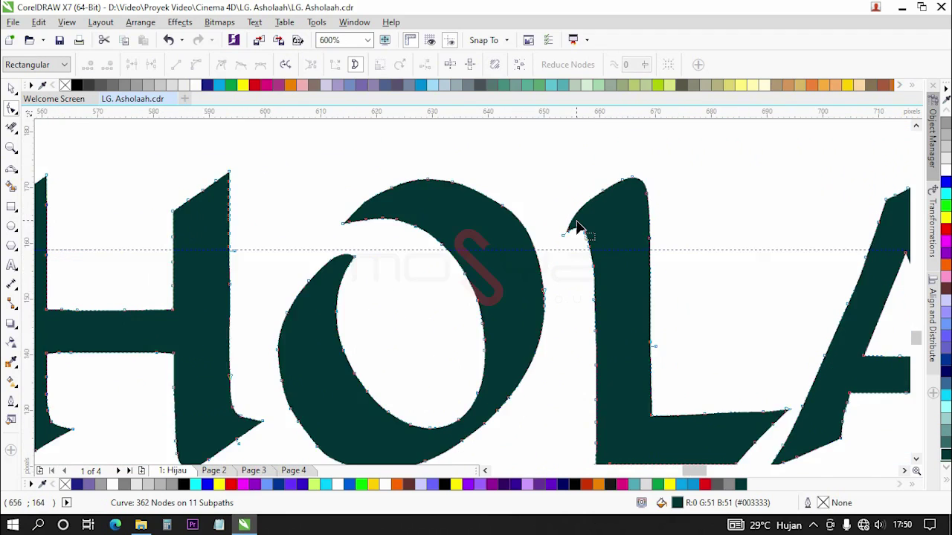
Examine the letter shapes and stroke ends across the whole wordmark.
{"action": "scroll", "coordinate": [579, 227], "scroll_direction": "down", "scroll_amount": 1}
{"action": "scroll", "coordinate": [253, 212], "scroll_direction": "down", "scroll_amount": 1}
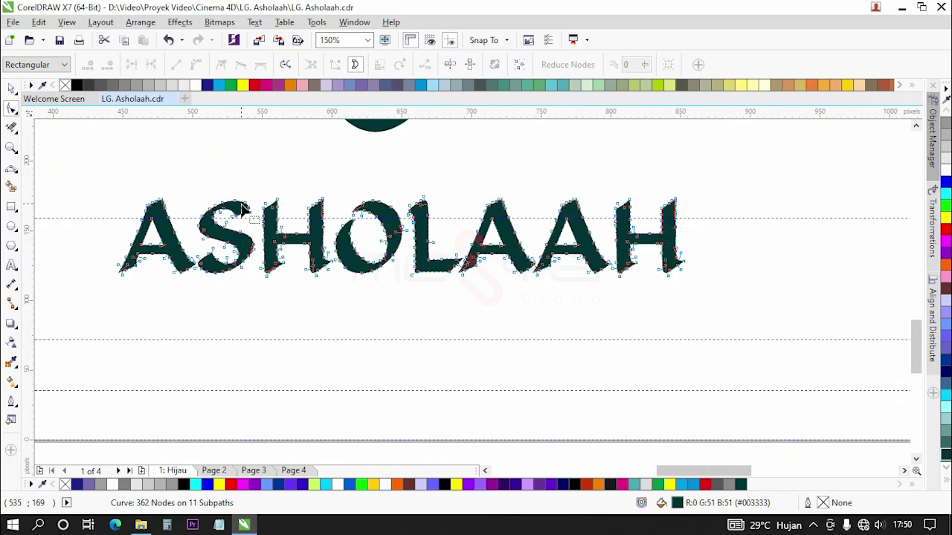
{"action": "scroll", "coordinate": [156, 214], "scroll_direction": "up", "scroll_amount": 3}
{"action": "scroll", "coordinate": [275, 189], "scroll_direction": "down", "scroll_amount": 3}
{"action": "scroll", "coordinate": [202, 316], "scroll_direction": "up", "scroll_amount": 3}
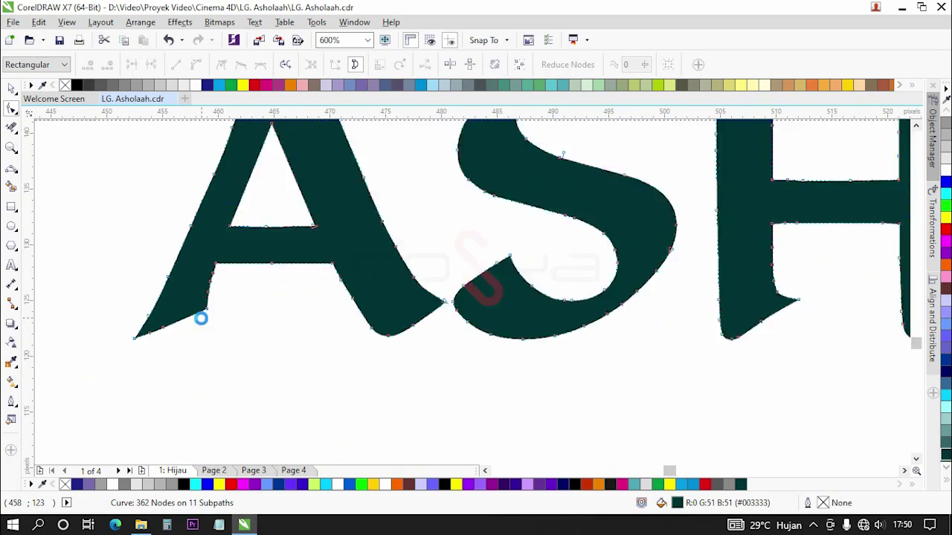
{"action": "scroll", "coordinate": [207, 315], "scroll_direction": "down", "scroll_amount": 2}
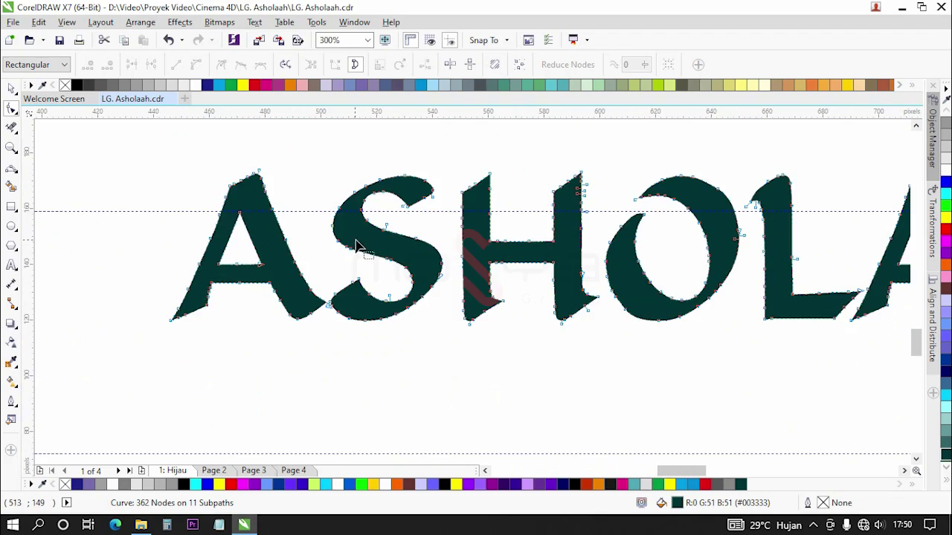
{"action": "scroll", "coordinate": [356, 247], "scroll_direction": "down", "scroll_amount": 1}
{"action": "scroll", "coordinate": [590, 259], "scroll_direction": "up", "scroll_amount": 1}
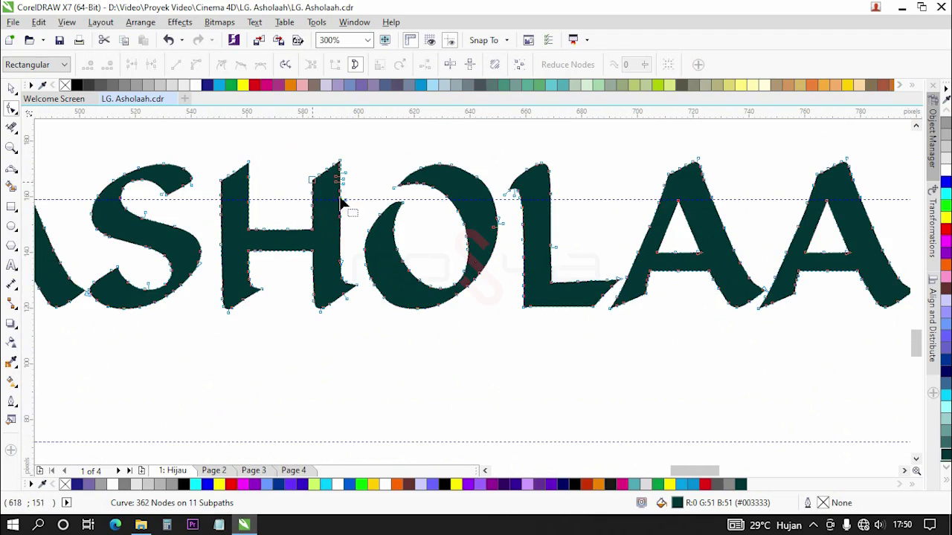
Enlarge the ASHOLAAH wordmark proportionally about its centre to about 466 × 61 px.
{"action": "left_click", "coordinate": [11, 87]}
{"action": "scroll", "coordinate": [470, 250], "scroll_direction": "down", "scroll_amount": 1}
{"action": "scroll", "coordinate": [459, 273], "scroll_direction": "down", "scroll_amount": 1}
{"action": "scroll", "coordinate": [461, 272], "scroll_direction": "down", "scroll_amount": 2}
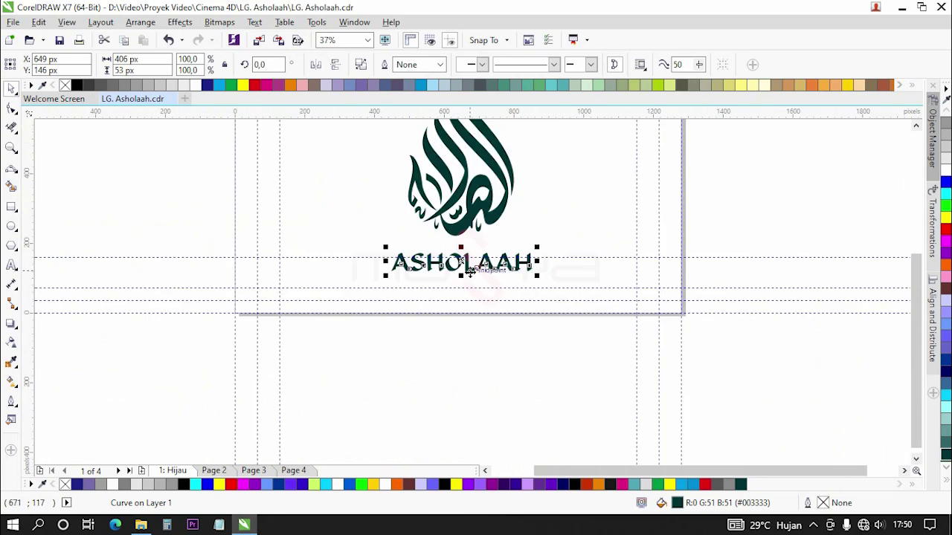
{"action": "scroll", "coordinate": [479, 290], "scroll_direction": "up", "scroll_amount": 2}
{"action": "scroll", "coordinate": [480, 290], "scroll_direction": "up", "scroll_amount": 1}
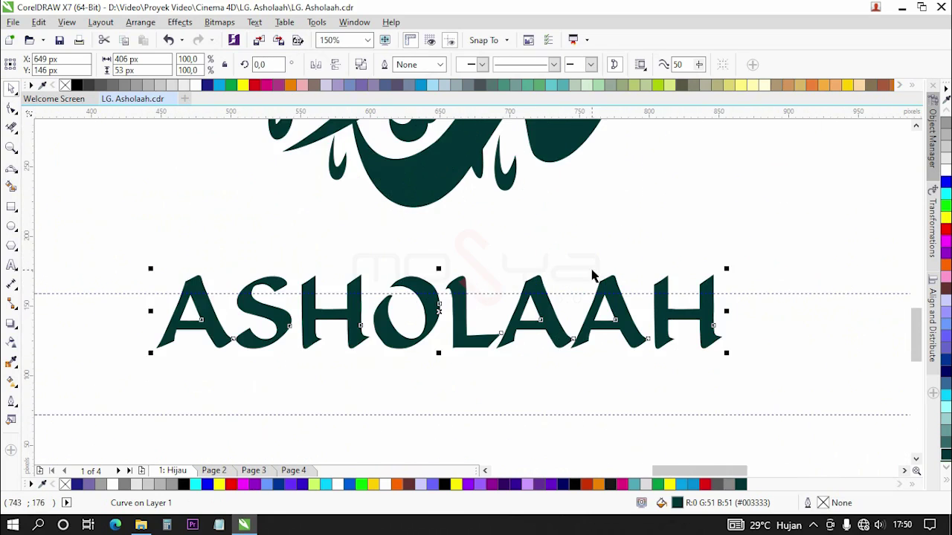
{"action": "scroll", "coordinate": [664, 277], "scroll_direction": "down", "scroll_amount": 1}
{"action": "left_click_drag", "start_coordinate": [693, 268], "coordinate": [701, 266]}
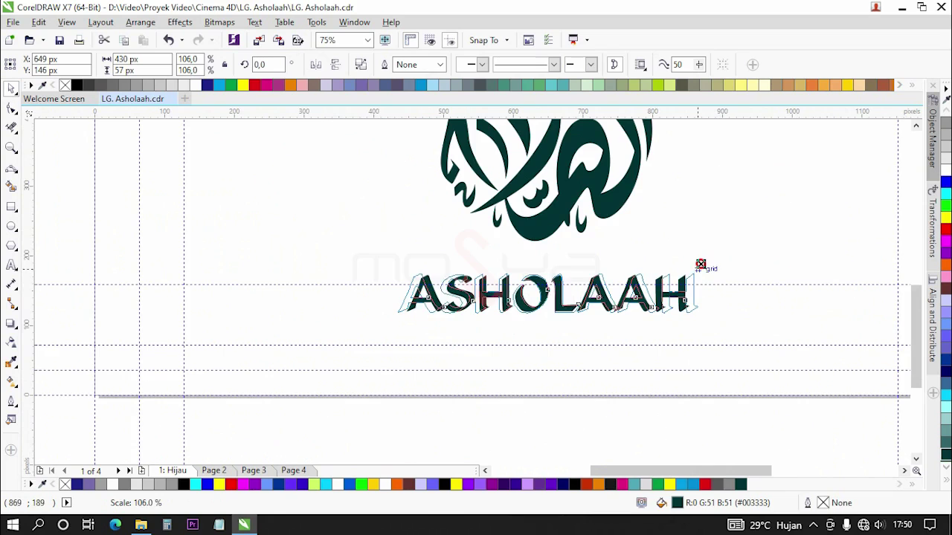
{"action": "scroll", "coordinate": [554, 277], "scroll_direction": "down", "scroll_amount": 1}
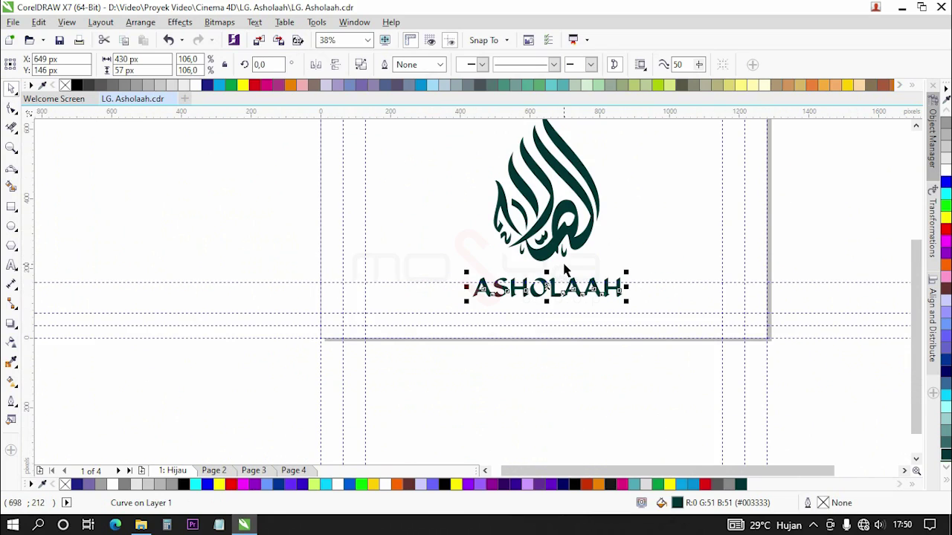
{"action": "scroll", "coordinate": [587, 281], "scroll_direction": "up", "scroll_amount": 1}
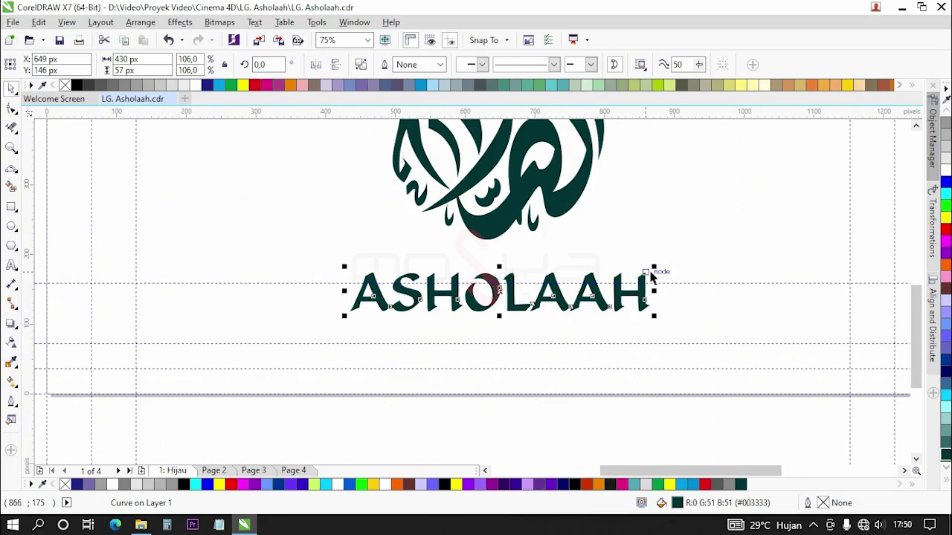
{"action": "left_click_drag", "start_coordinate": [654, 267], "coordinate": [666, 260]}
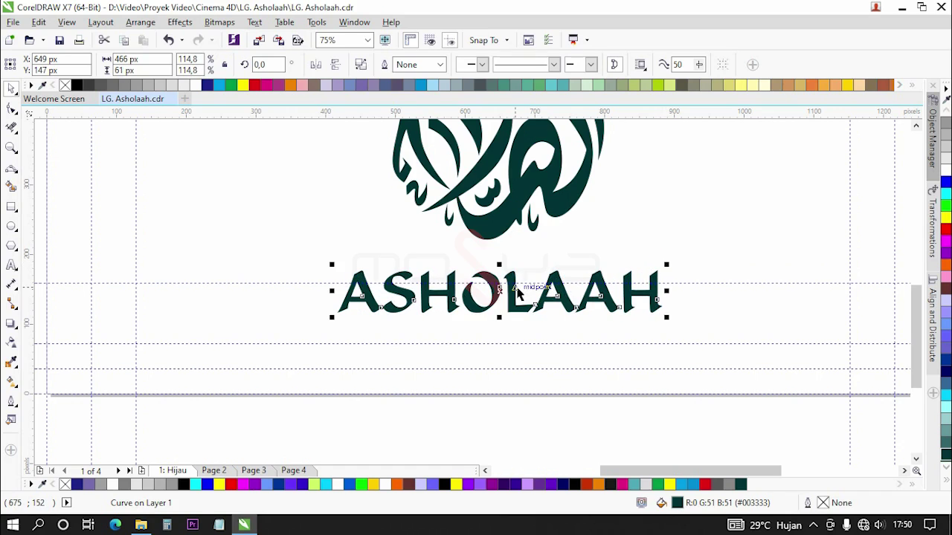
Move the wordmark straight up by about 5 px, closer to the calligraphy, and deselect it.
{"action": "left_click_drag", "start_coordinate": [518, 294], "coordinate": [516, 289]}
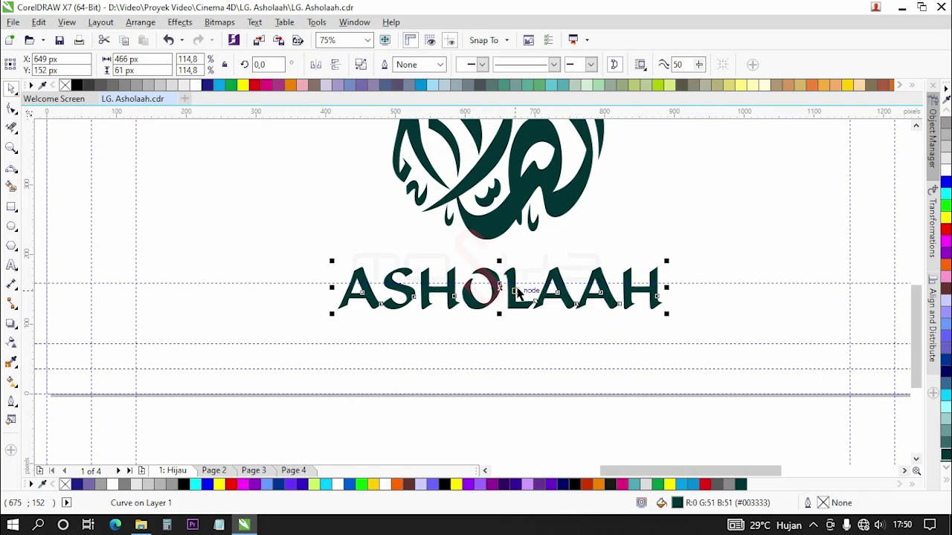
{"action": "scroll", "coordinate": [516, 288], "scroll_direction": "down", "scroll_amount": 4}
{"action": "left_click", "coordinate": [513, 403]}
Group the calligraphy with the wordmark and centre the group on the page.
{"action": "scroll", "coordinate": [474, 262], "scroll_direction": "up", "scroll_amount": 2}
{"action": "scroll", "coordinate": [475, 262], "scroll_direction": "down", "scroll_amount": 2}
{"action": "left_click_drag", "start_coordinate": [444, 171], "coordinate": [548, 342]}
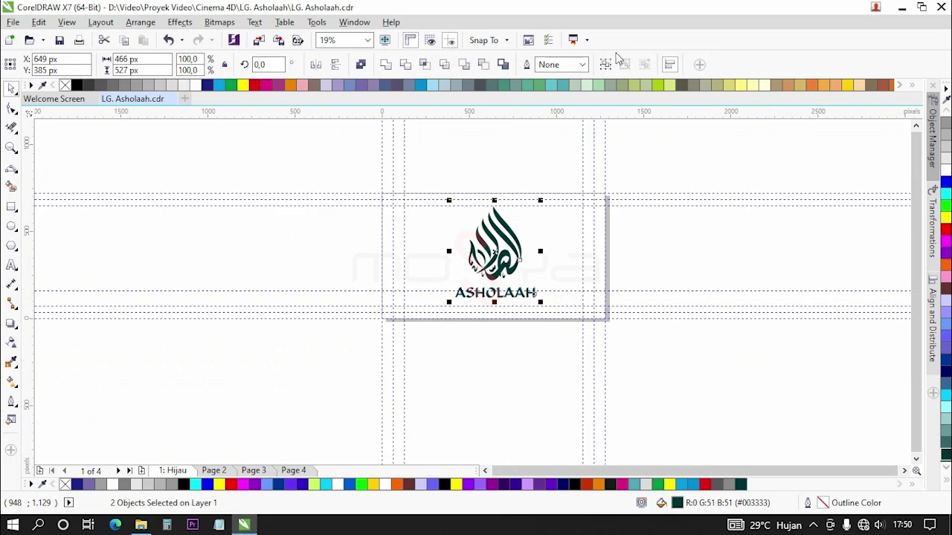
{"action": "key", "text": "ctrl+g"}
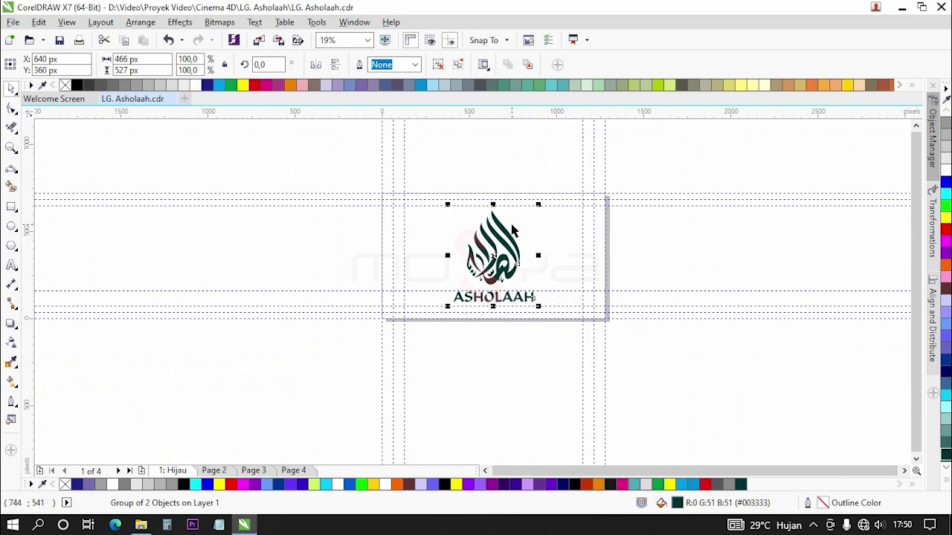
Enlarge the grouped logo proportionally about its centre to about 563 × 637 px and save the document.
{"action": "scroll", "coordinate": [517, 223], "scroll_direction": "up", "scroll_amount": 2}
{"action": "left_click_drag", "start_coordinate": [559, 193], "coordinate": [578, 173]}
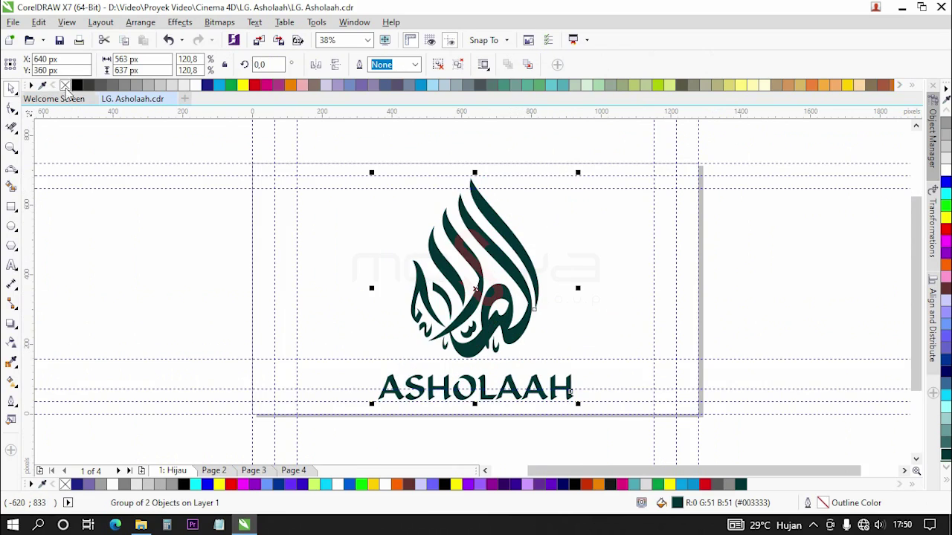
{"action": "left_click", "coordinate": [60, 40]}
Examine the calligraphy strokes, the wordmark's letter shapes and spacing, and the whole logo's balance on the page.
{"action": "scroll", "coordinate": [482, 324], "scroll_direction": "up", "scroll_amount": 2}
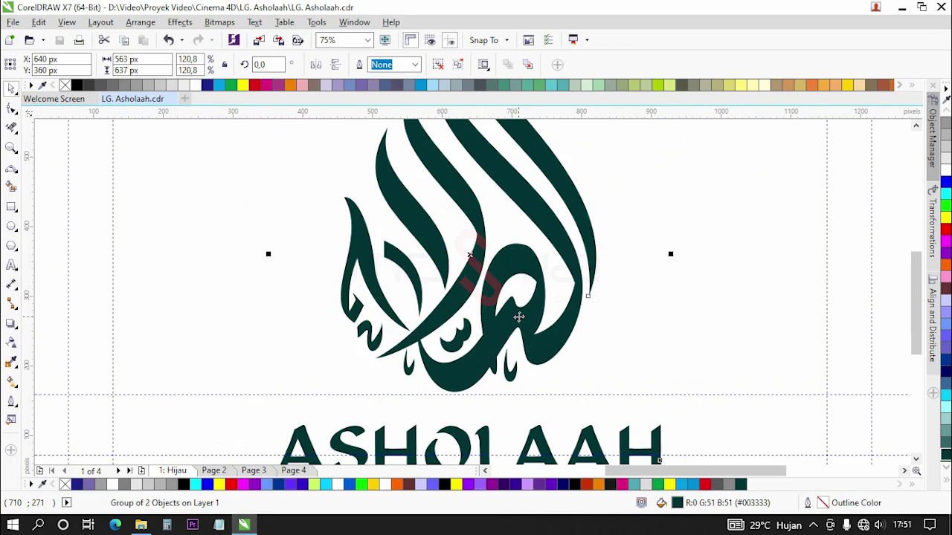
{"action": "scroll", "coordinate": [518, 318], "scroll_direction": "up", "scroll_amount": 2}
{"action": "scroll", "coordinate": [442, 294], "scroll_direction": "down", "scroll_amount": 2}
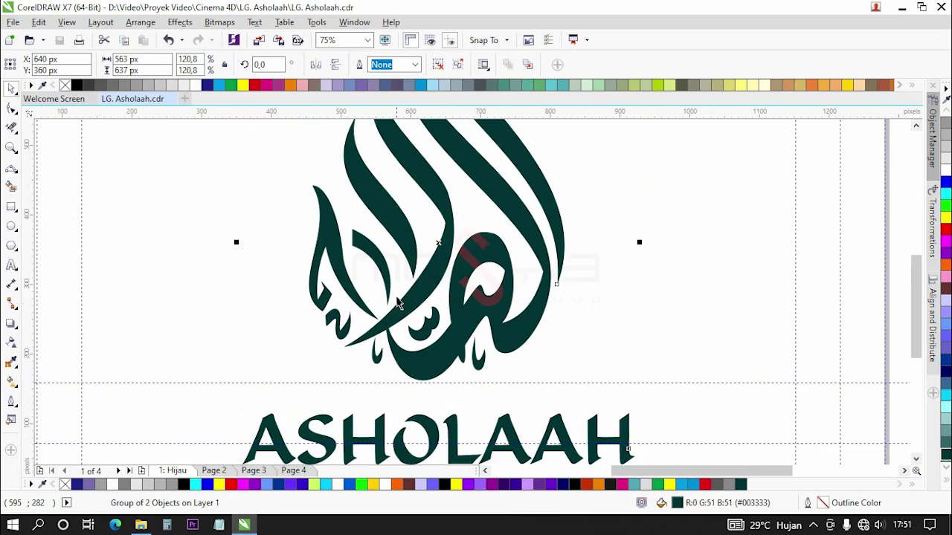
{"action": "scroll", "coordinate": [424, 264], "scroll_direction": "down", "scroll_amount": 2}
{"action": "left_click", "coordinate": [136, 214]}
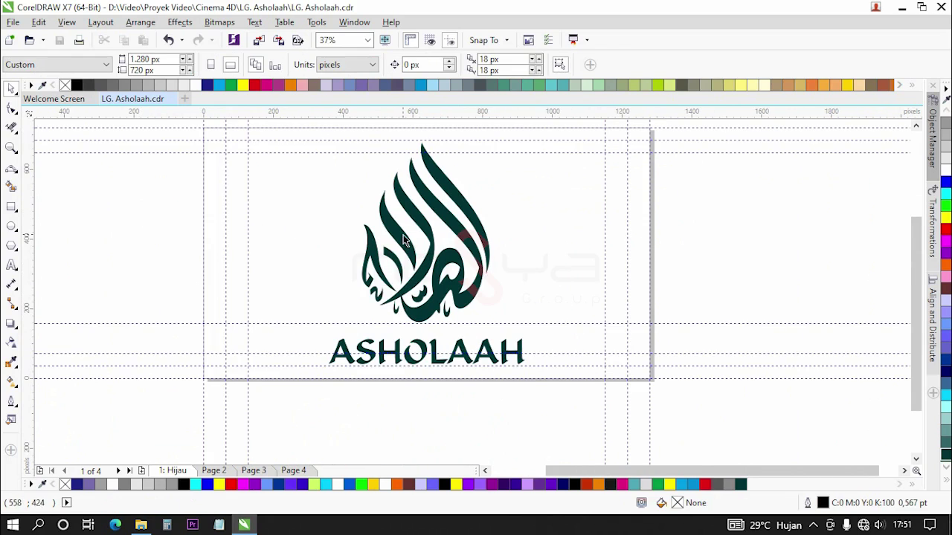
{"action": "scroll", "coordinate": [424, 365], "scroll_direction": "up", "scroll_amount": 2}
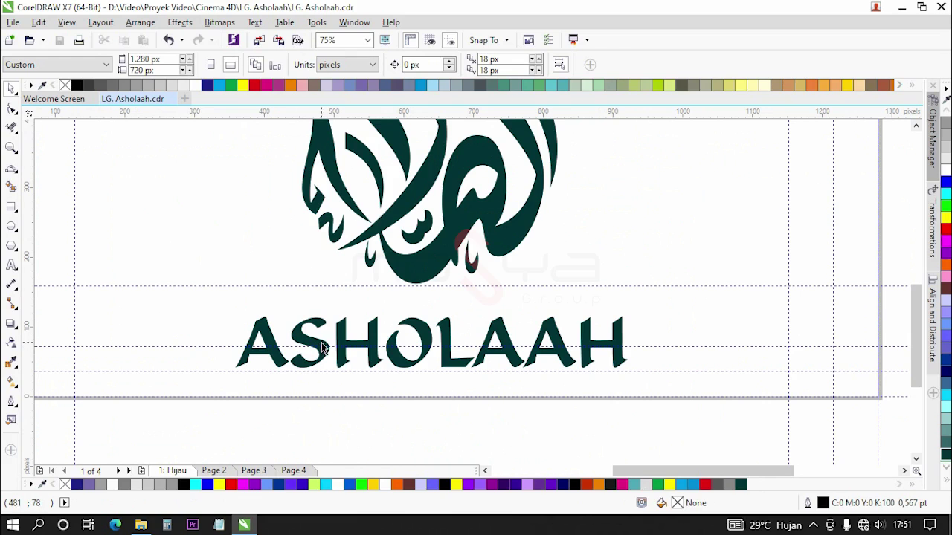
{"action": "scroll", "coordinate": [521, 364], "scroll_direction": "up", "scroll_amount": 1}
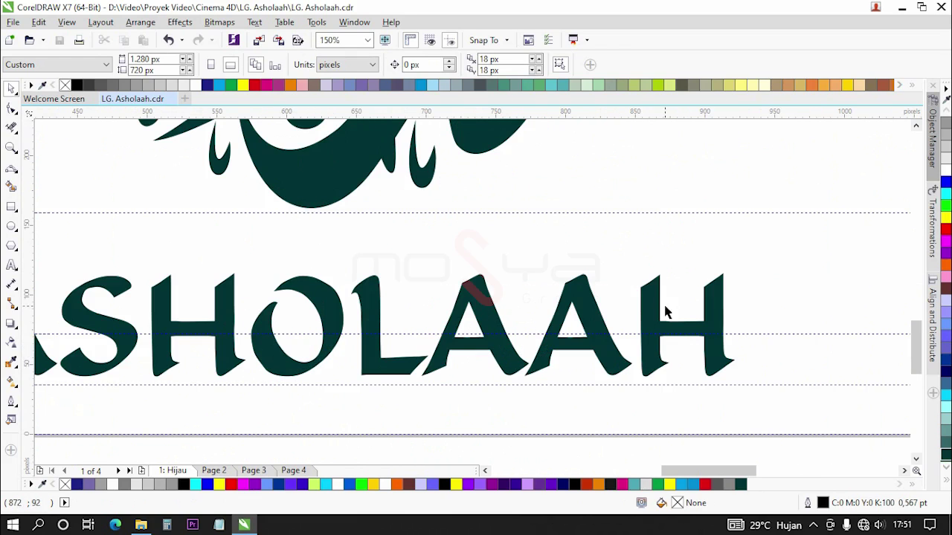
{"action": "scroll", "coordinate": [794, 315], "scroll_direction": "down", "scroll_amount": 1}
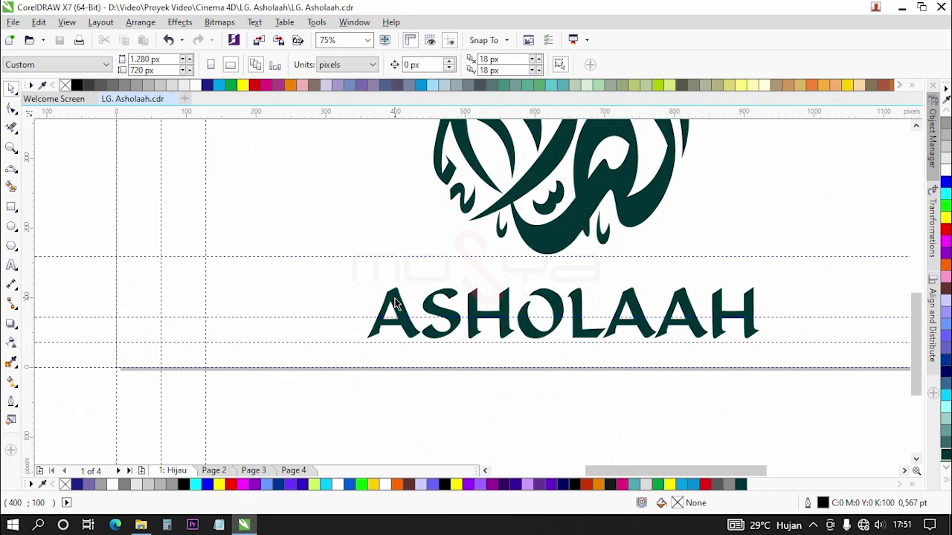
{"action": "scroll", "coordinate": [394, 301], "scroll_direction": "up", "scroll_amount": 1}
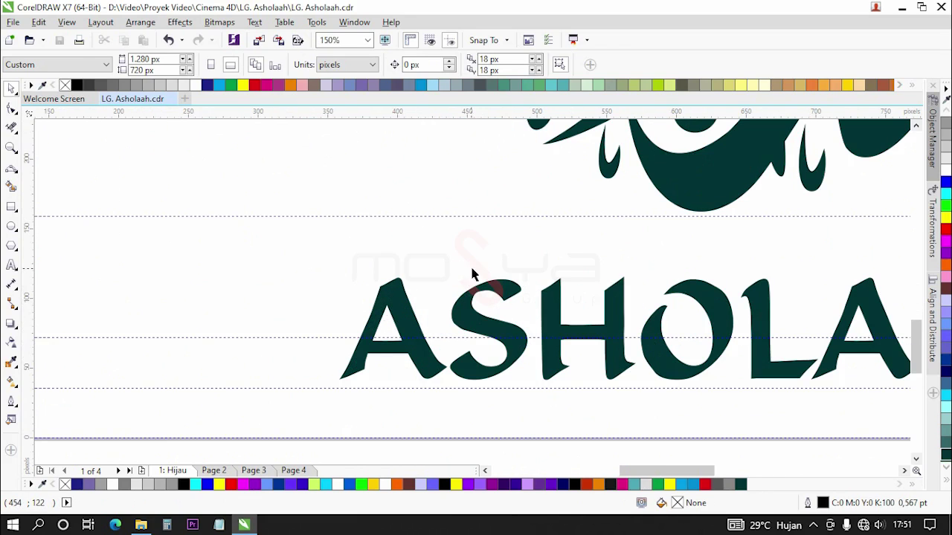
{"action": "scroll", "coordinate": [396, 289], "scroll_direction": "down", "scroll_amount": 1}
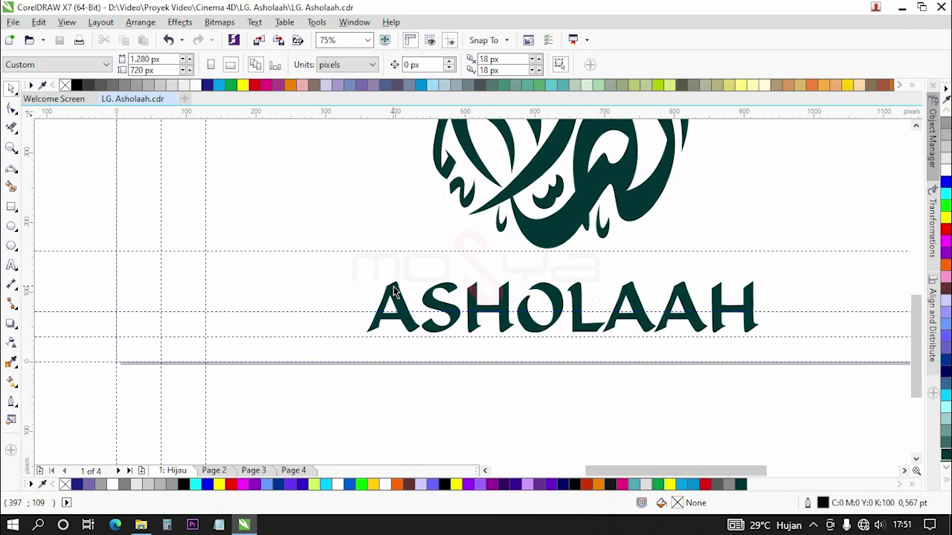
{"action": "scroll", "coordinate": [702, 321], "scroll_direction": "up", "scroll_amount": 1}
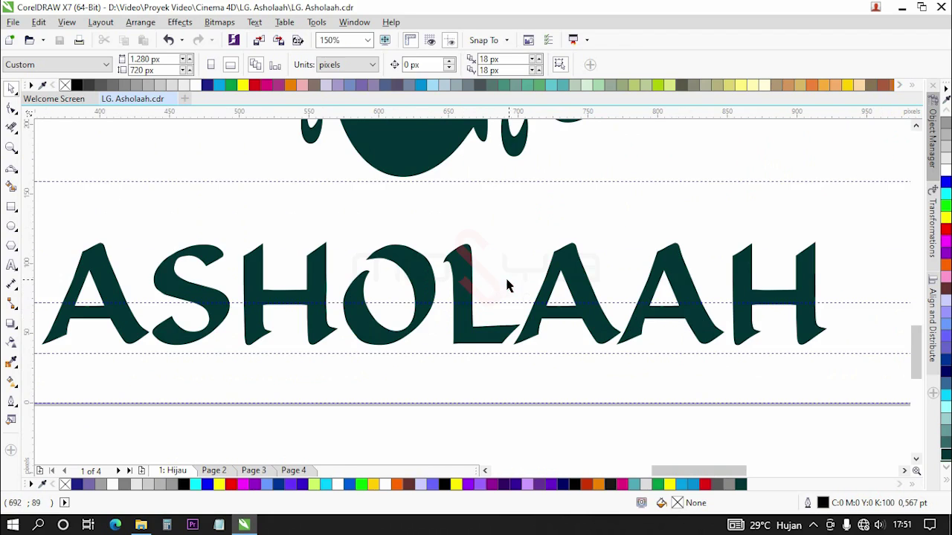
{"action": "scroll", "coordinate": [541, 288], "scroll_direction": "down", "scroll_amount": 2}
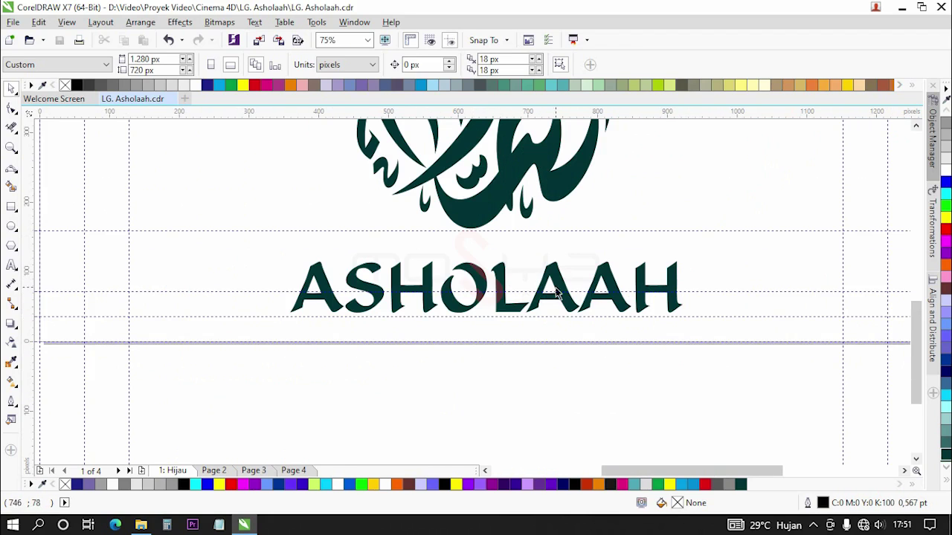
{"action": "scroll", "coordinate": [525, 308], "scroll_direction": "down", "scroll_amount": 1}
{"action": "scroll", "coordinate": [511, 280], "scroll_direction": "down", "scroll_amount": 1}
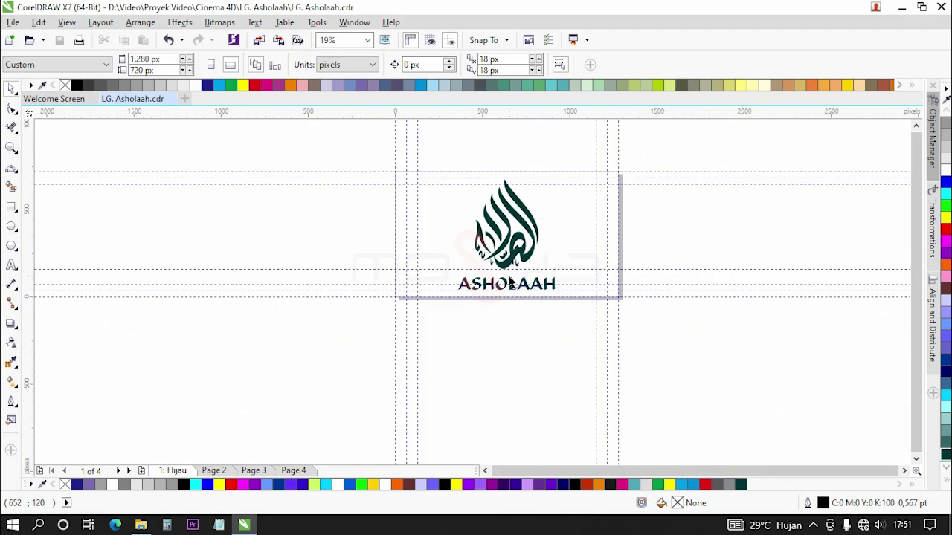
{"action": "scroll", "coordinate": [507, 207], "scroll_direction": "up", "scroll_amount": 2}
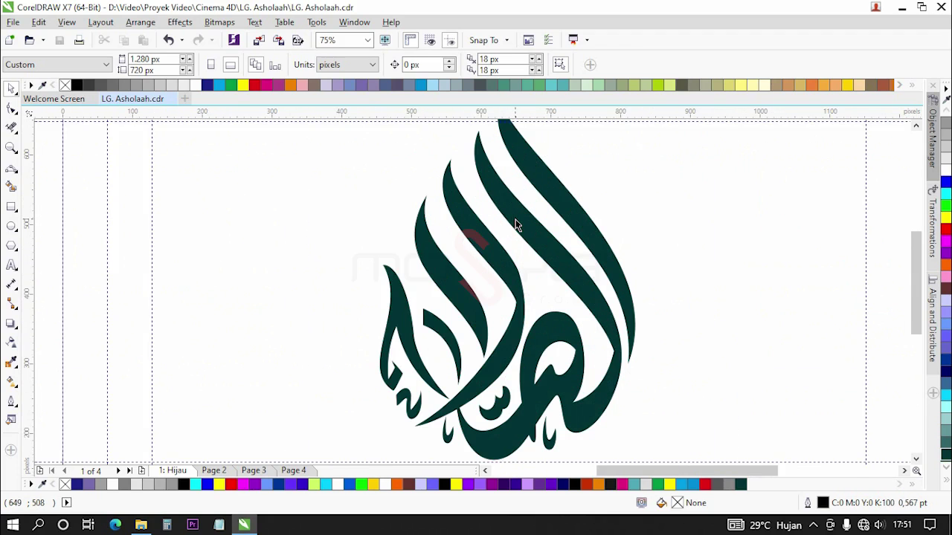
{"action": "scroll", "coordinate": [552, 270], "scroll_direction": "down", "scroll_amount": 1}
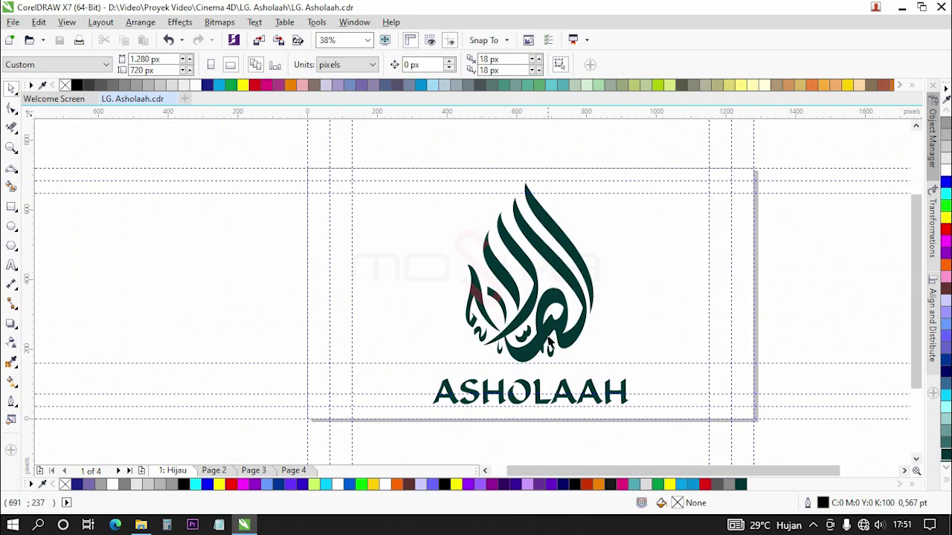